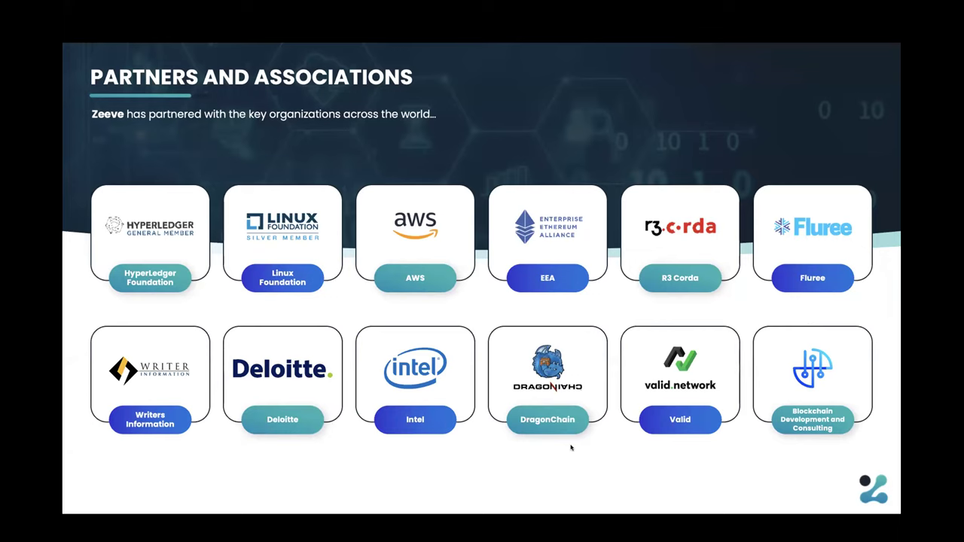
- Advance past the address and contact slide to the end, then exit the slide show
key("Right")
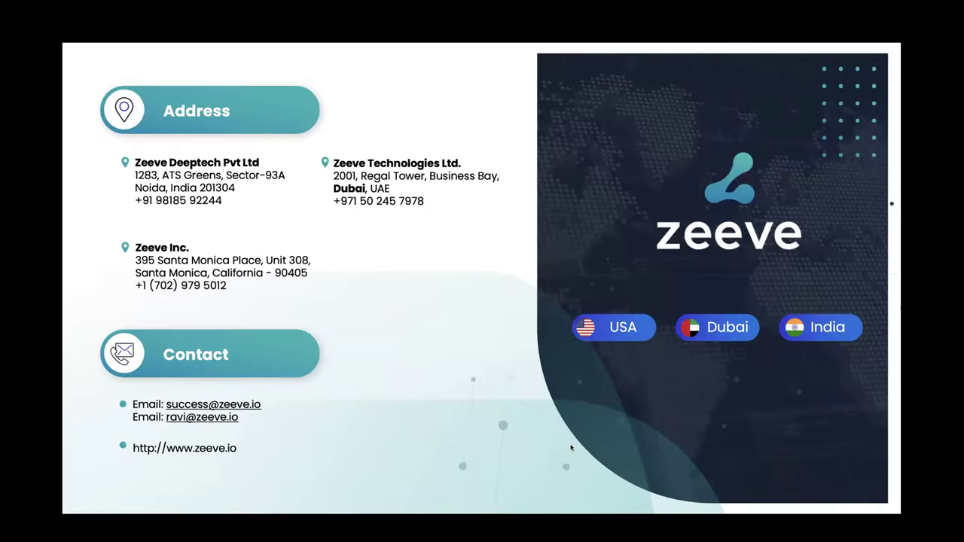
key("Right")
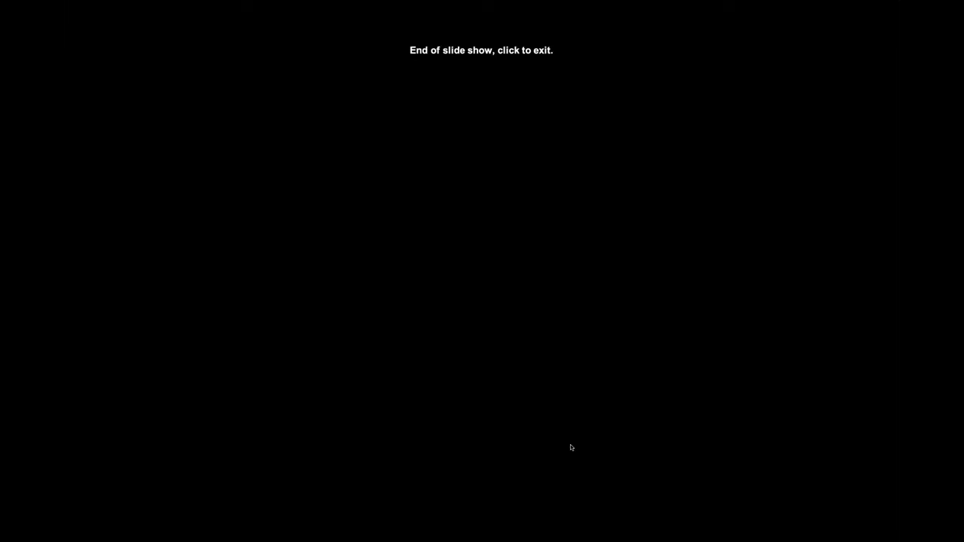
left_click(542, 51)
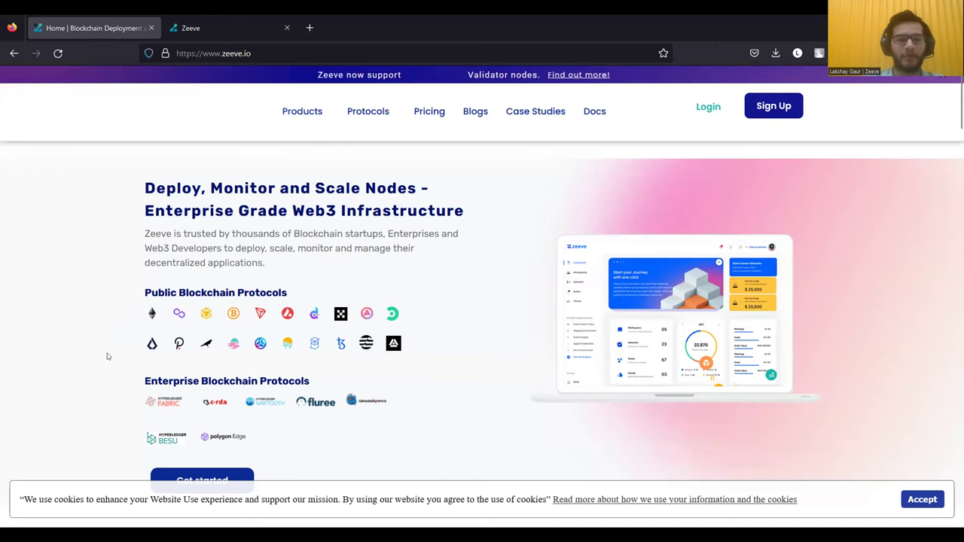
- Browse the zeeve.io homepage and its Protocols menu, then switch to the Zeeve app login tab
scroll(121, 353, "down", 1)
scroll(105, 357, "up", 2)
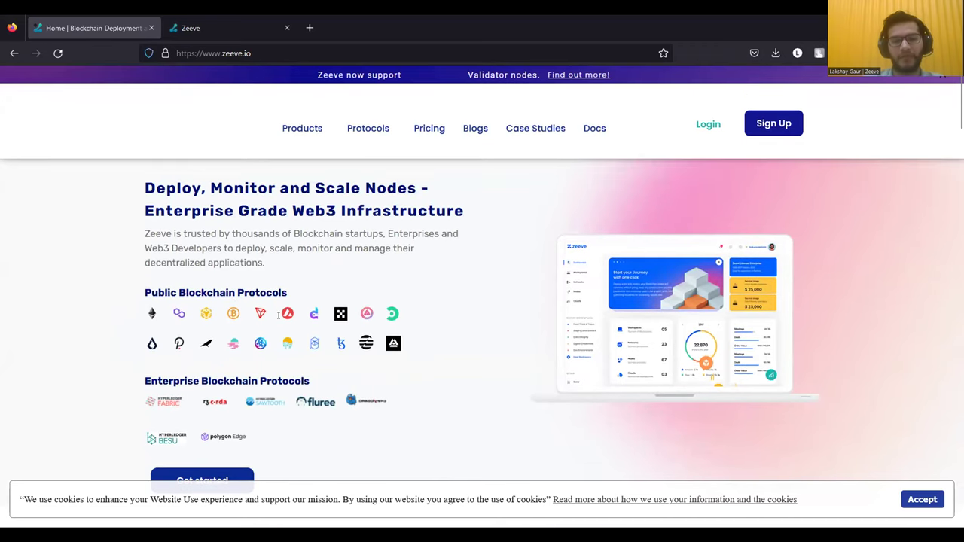
scroll(165, 404, "down", 1)
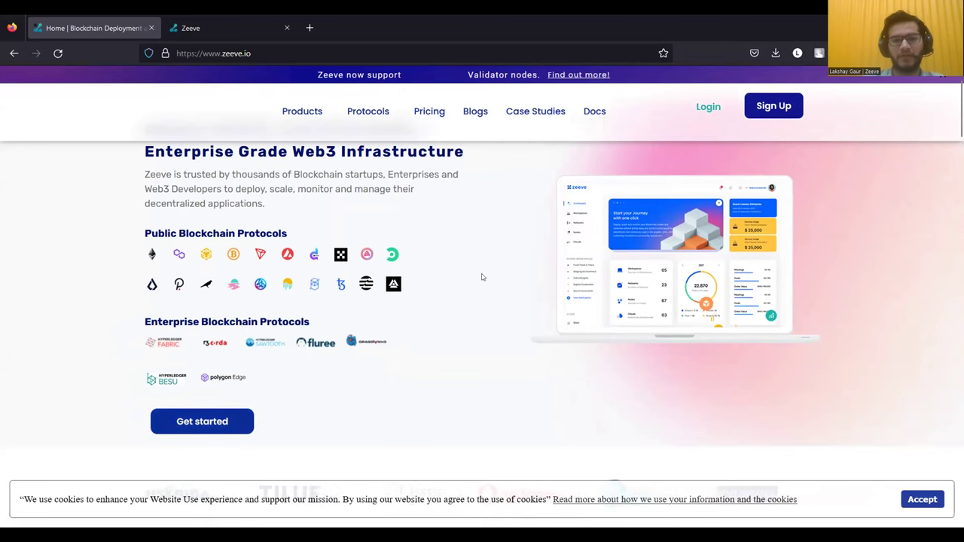
scroll(483, 278, "up", 1)
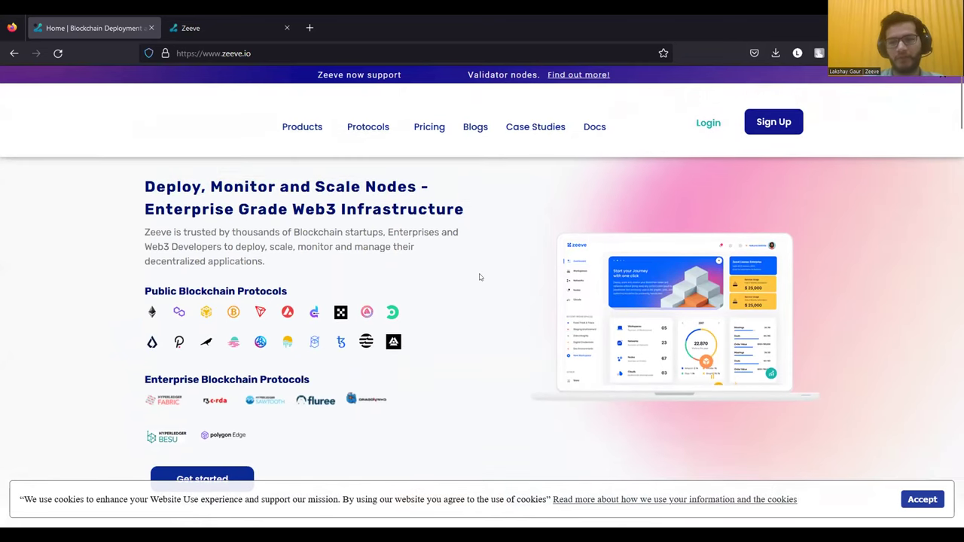
scroll(479, 277, "down", 1)
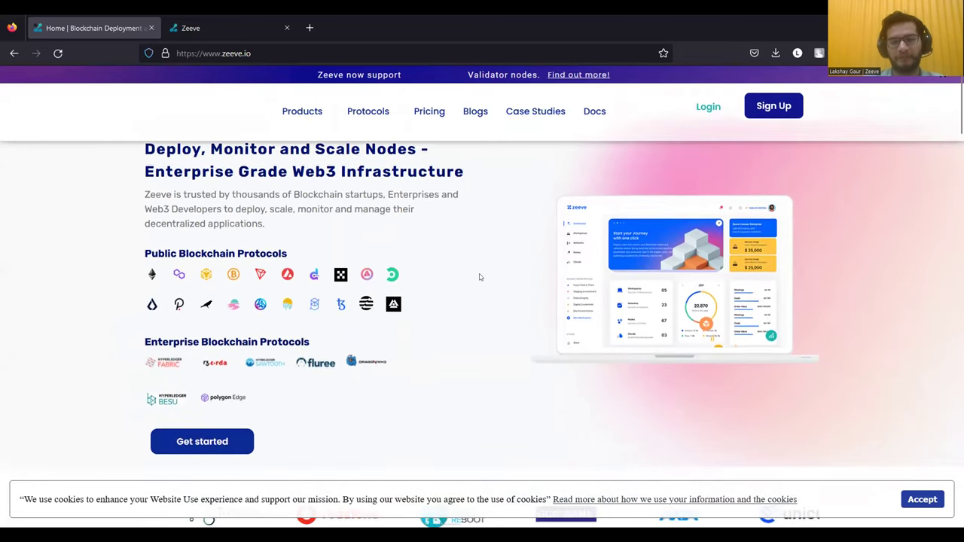
scroll(480, 277, "up", 1)
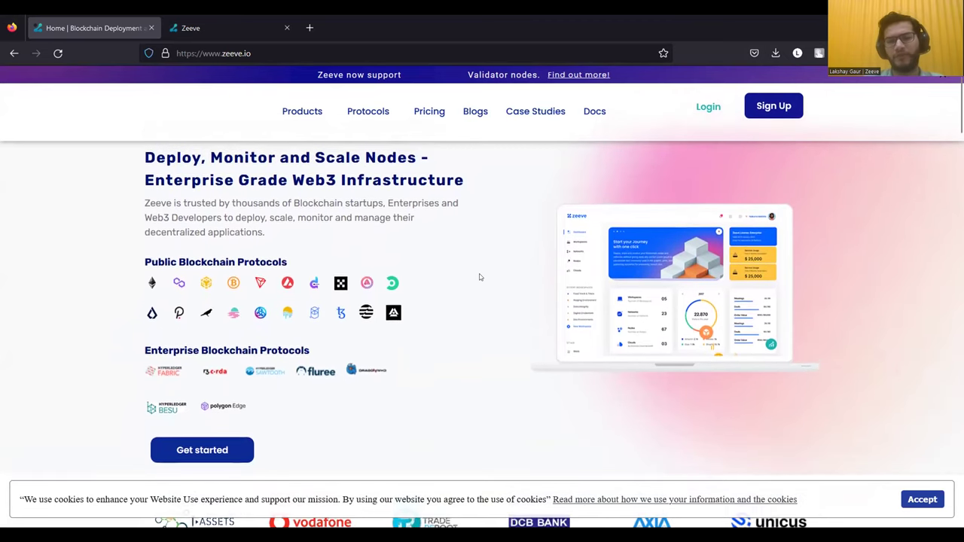
scroll(479, 278, "up", 1)
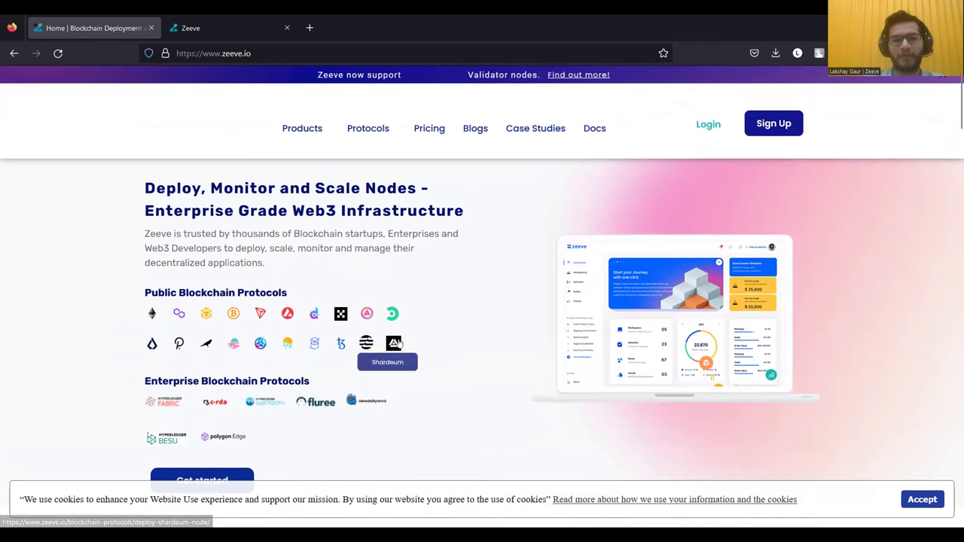
scroll(432, 296, "down", 1)
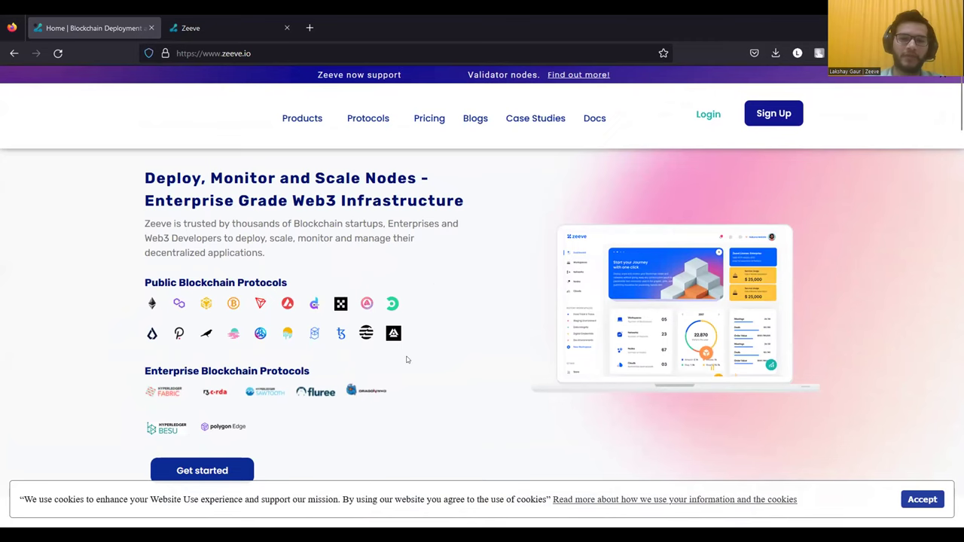
scroll(406, 359, "down", 2)
scroll(406, 359, "up", 1)
scroll(435, 256, "up", 1)
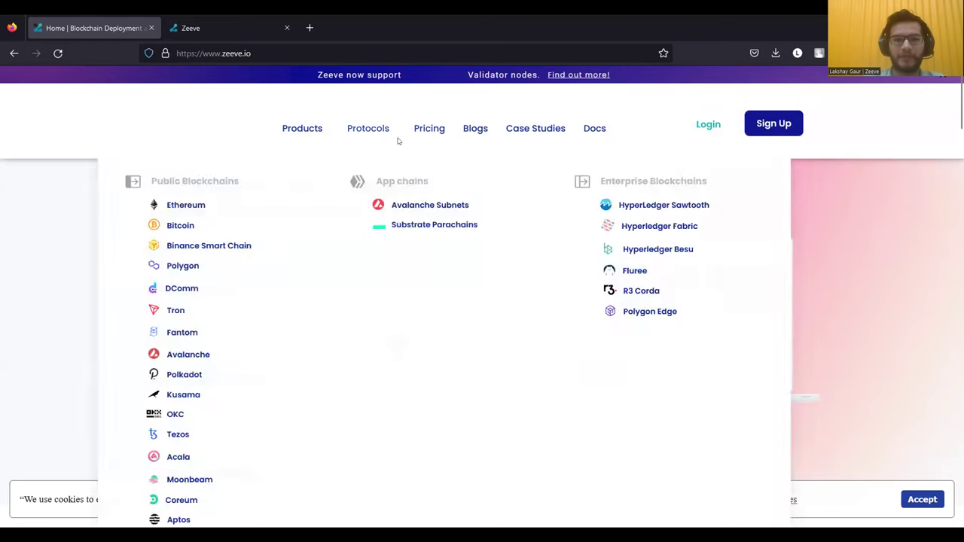
mouse_move(367, 144)
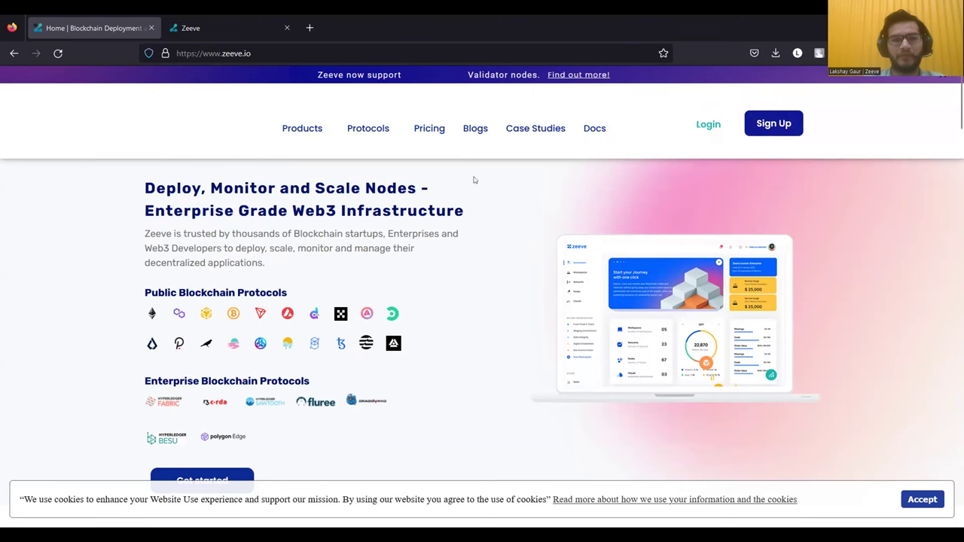
left_click(204, 32)
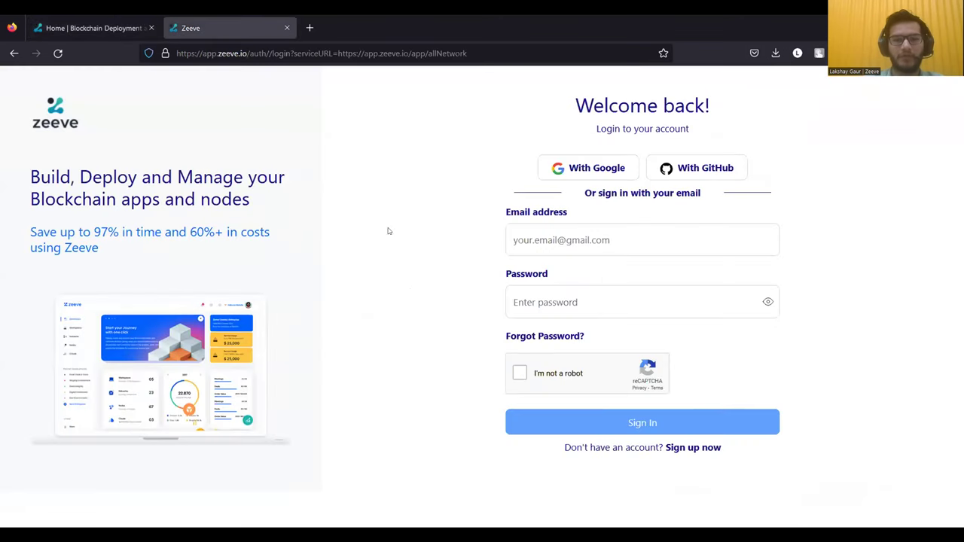
- Sign in with the saved demo login from autofill, passing the 'I'm not a robot' check
left_click(549, 244)
type("de")
key("Down")
key("Return")
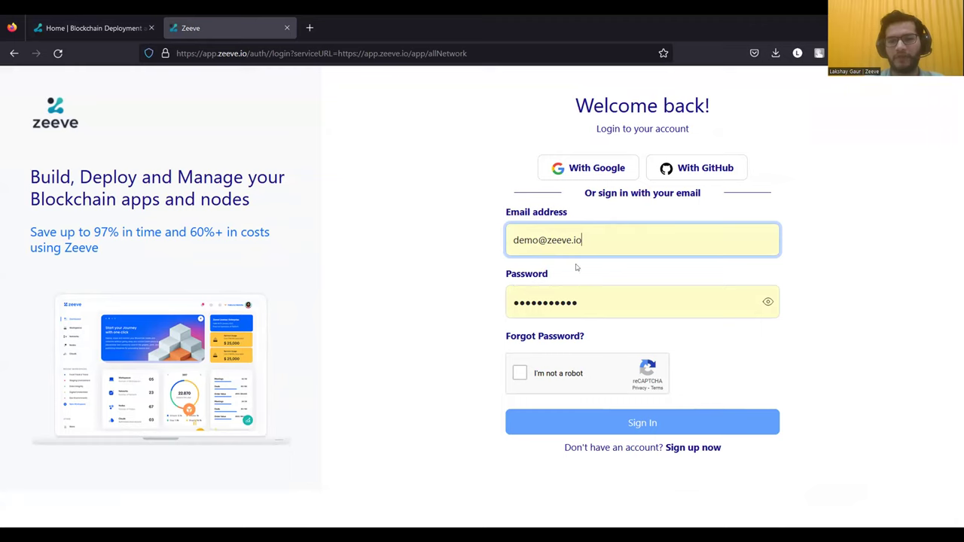
left_click(519, 374)
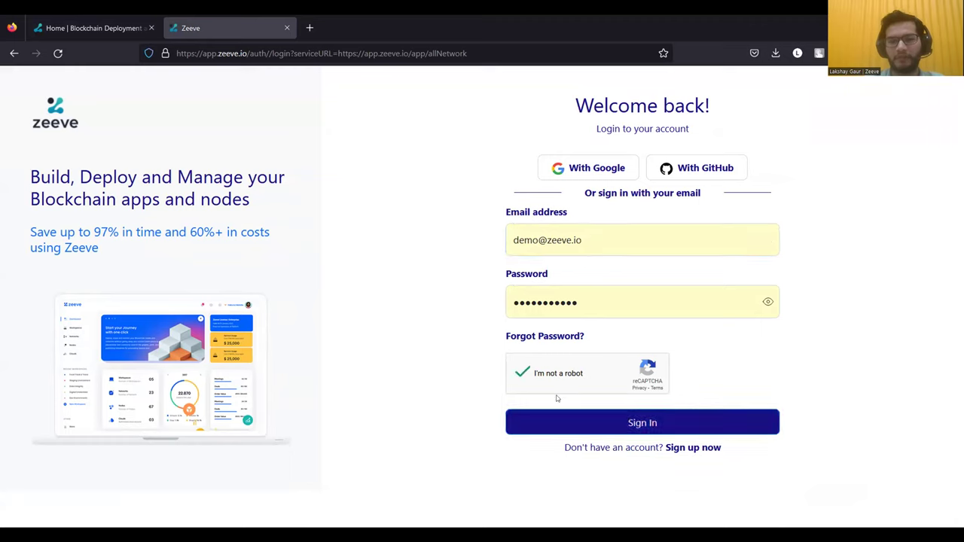
left_click(566, 425)
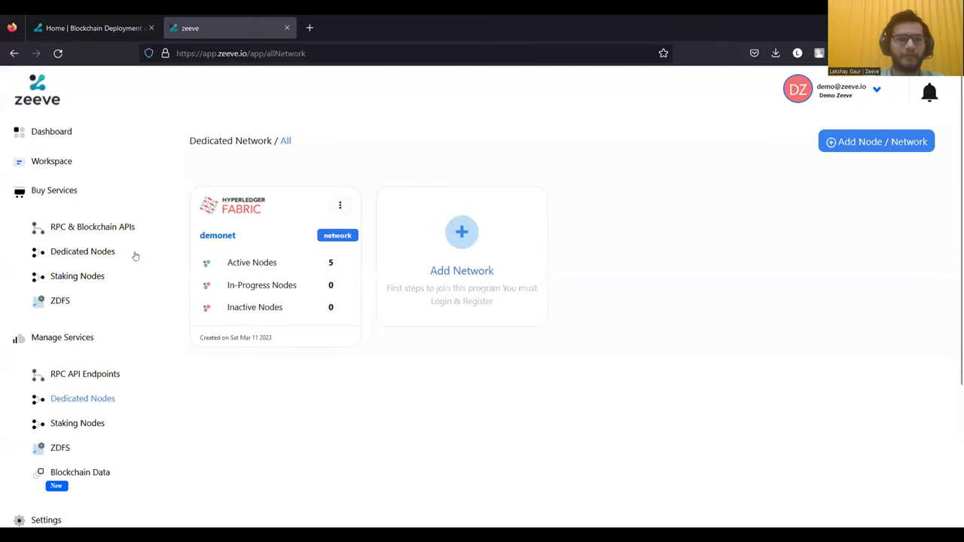
- Review the Dashboard: 4 workspaces, 1 network, 5 nodes, 5 RPC endpoints, 94.7% AWS cloud usage
left_click(68, 134)
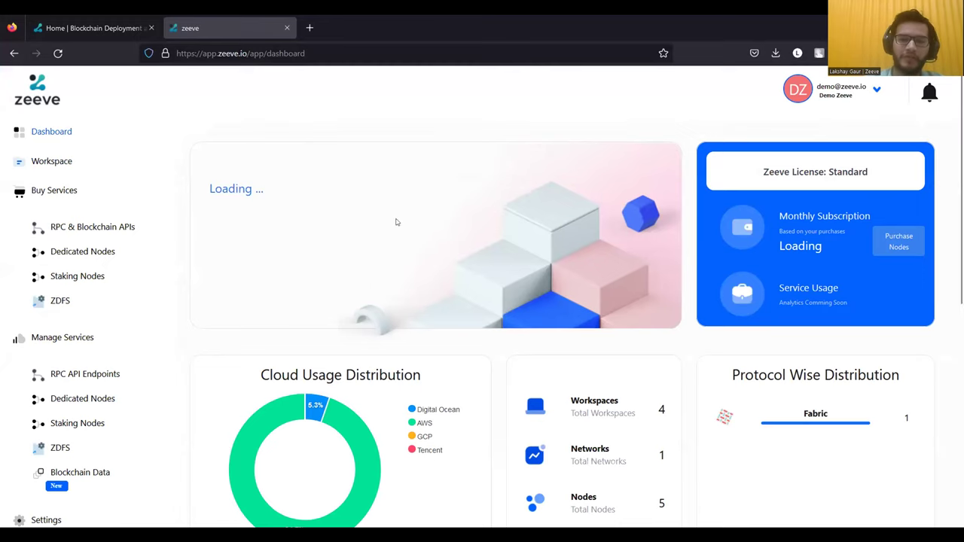
scroll(422, 319, "down", 1)
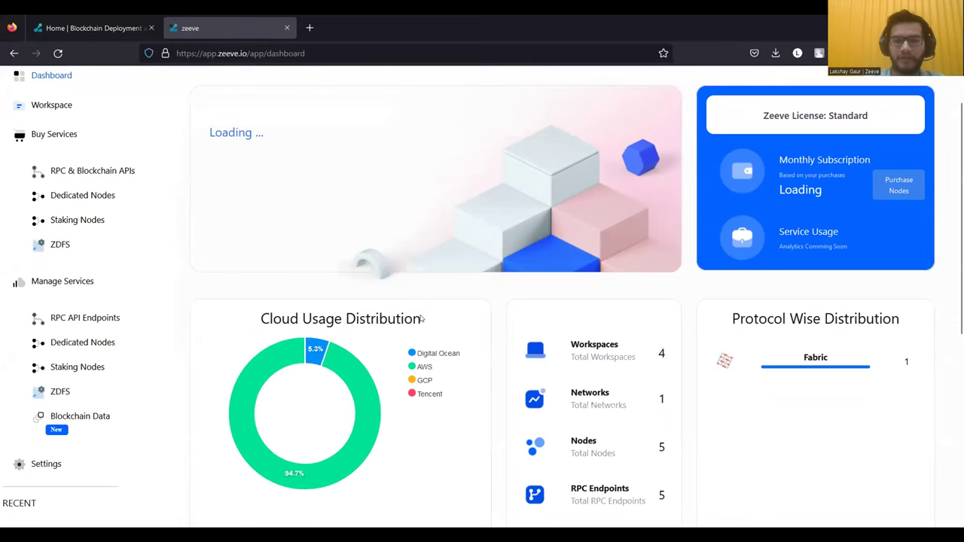
scroll(420, 317, "down", 1)
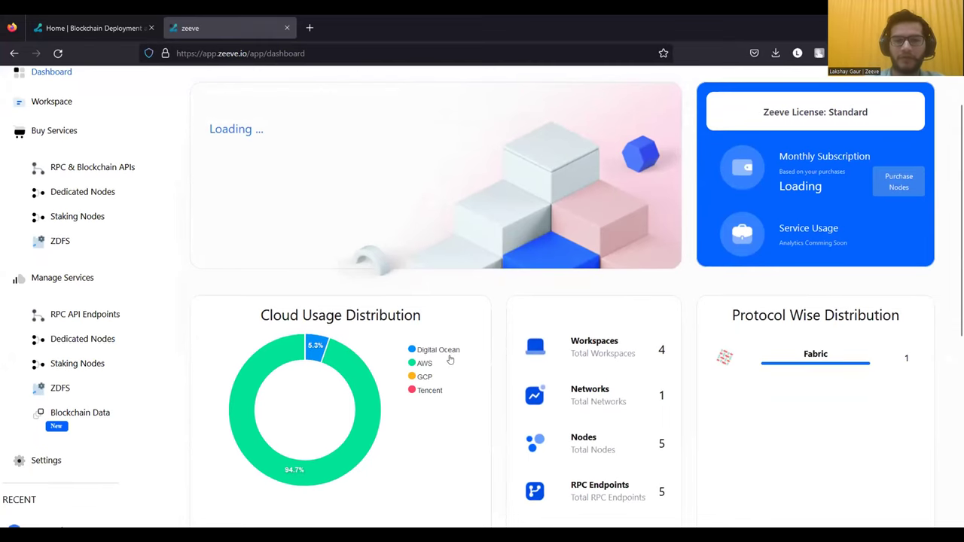
scroll(449, 422, "down", 1)
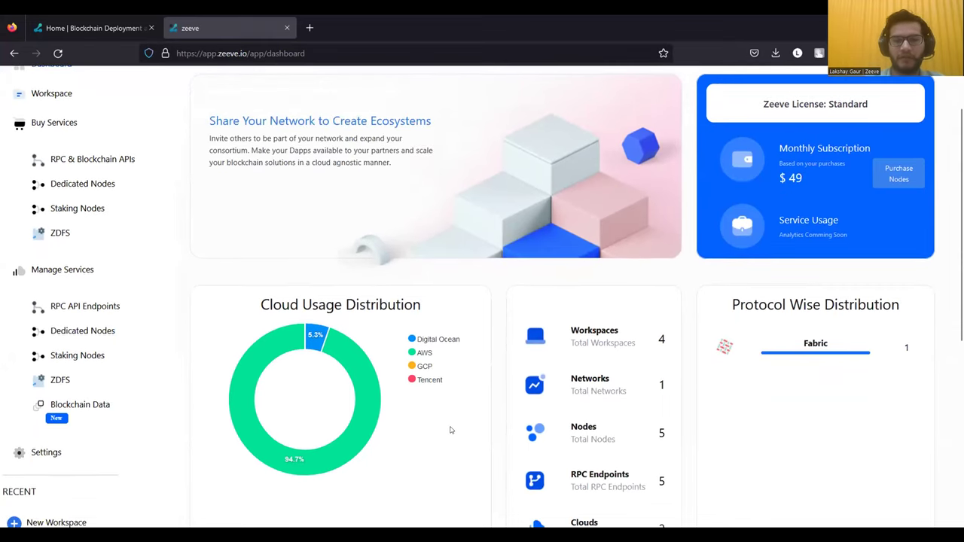
scroll(451, 431, "down", 1)
scroll(452, 430, "down", 1)
scroll(452, 430, "up", 1)
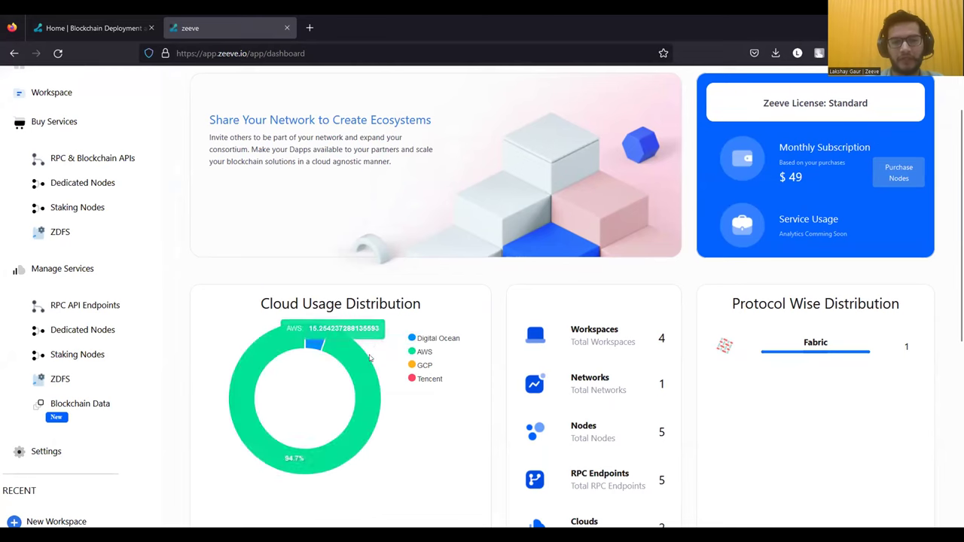
scroll(340, 390, "down", 1)
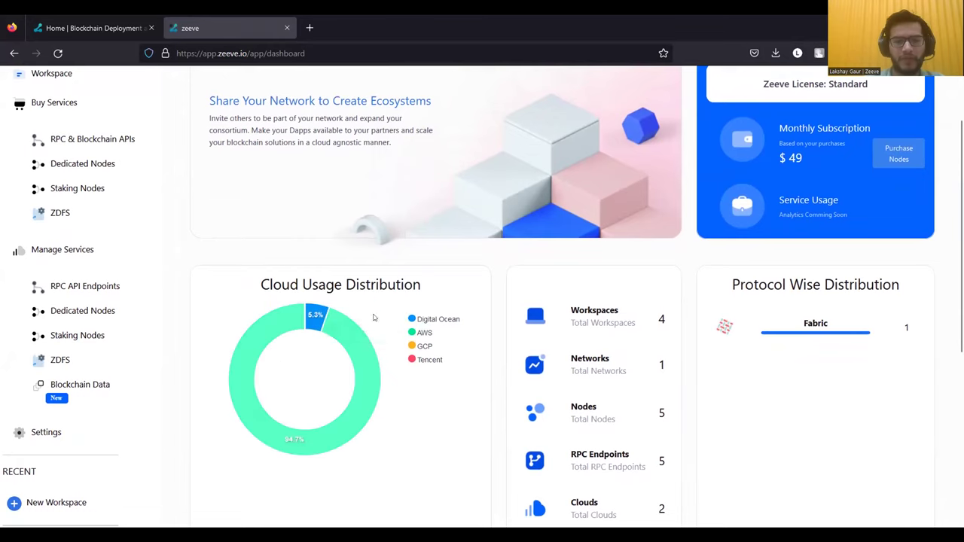
mouse_move(311, 327)
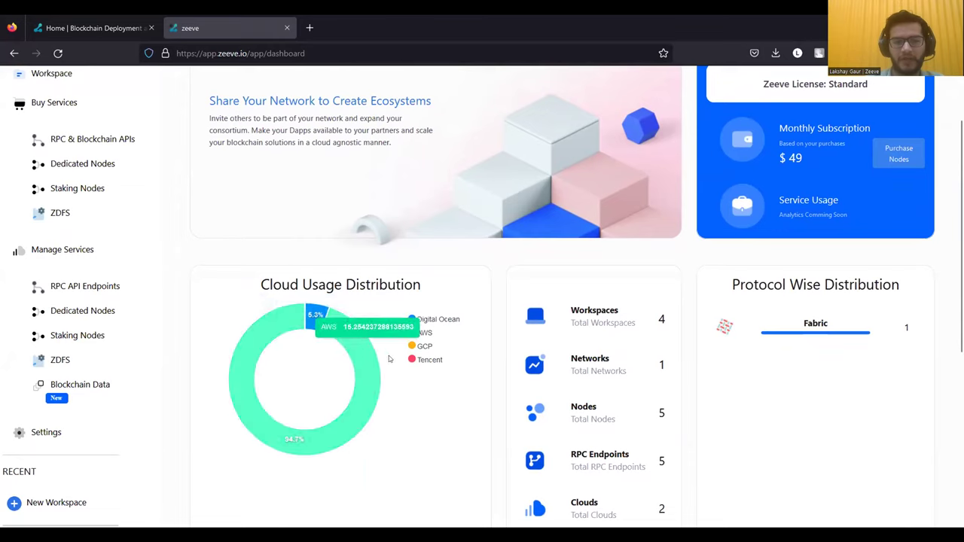
scroll(414, 417, "down", 1)
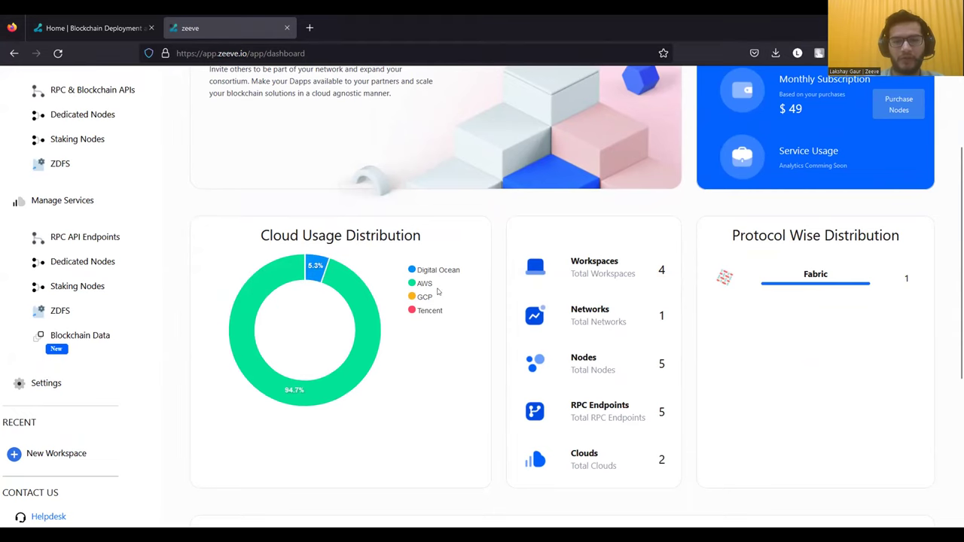
scroll(475, 345, "down", 1)
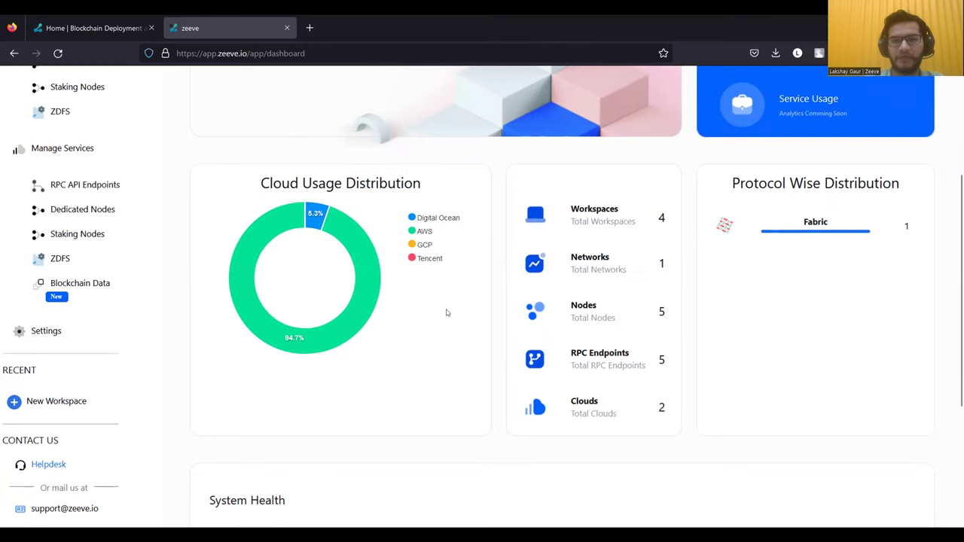
scroll(607, 238, "up", 1)
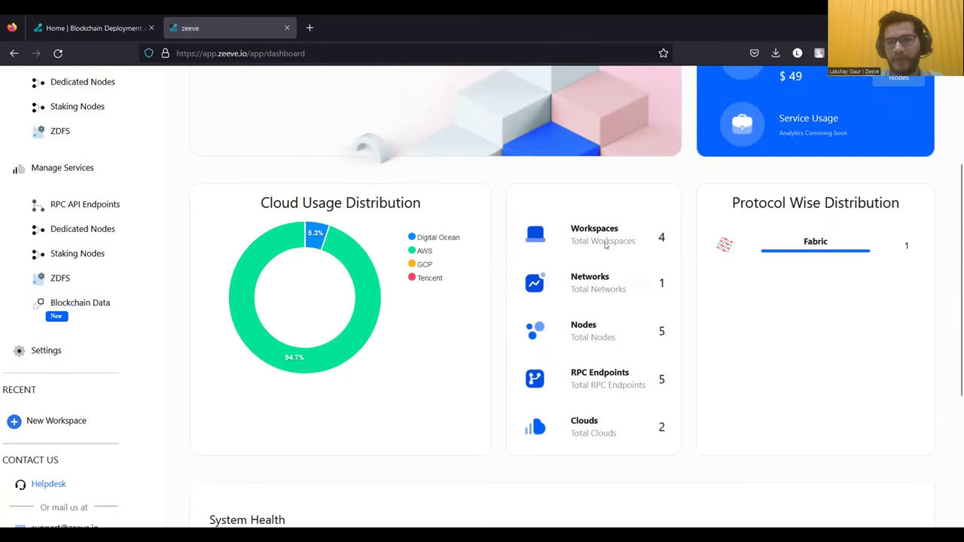
scroll(614, 226, "down", 1)
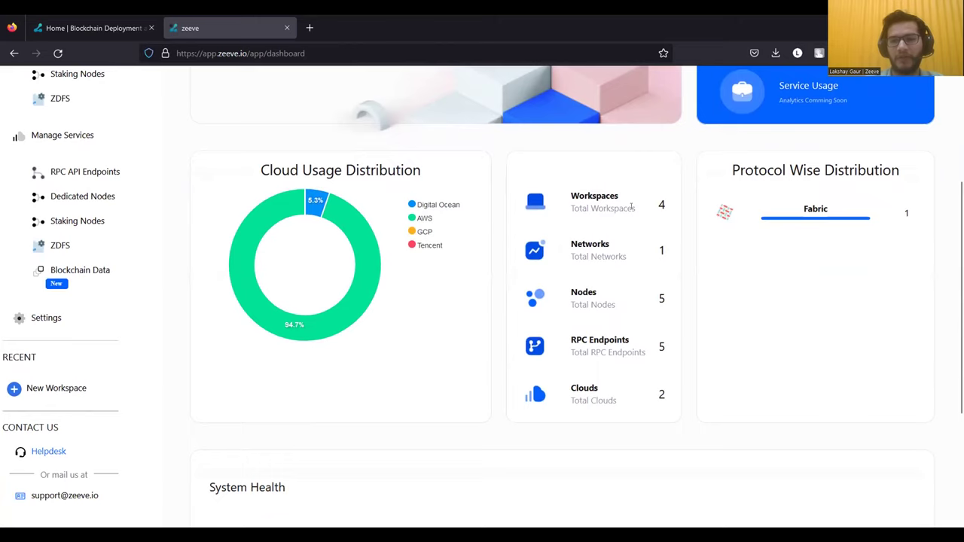
scroll(611, 243, "up", 1)
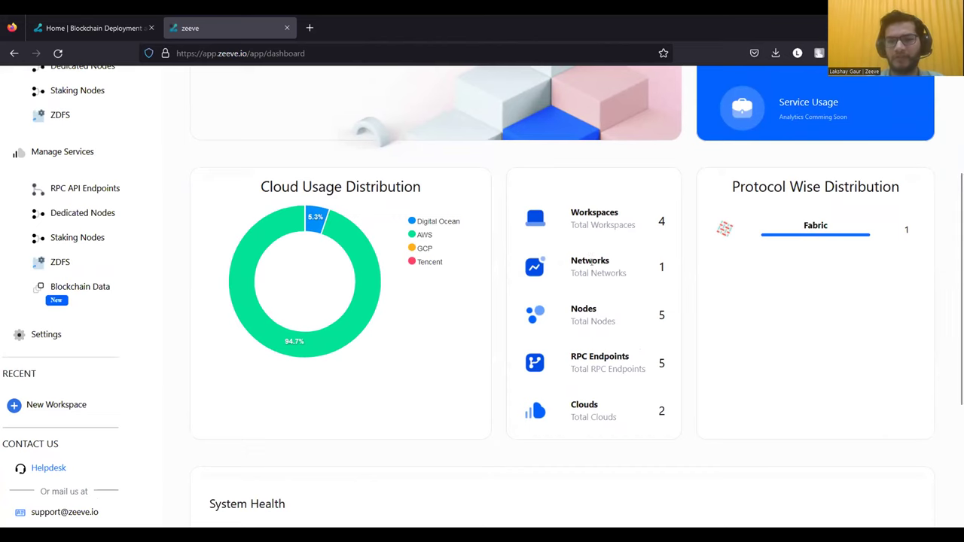
scroll(644, 293, "down", 1)
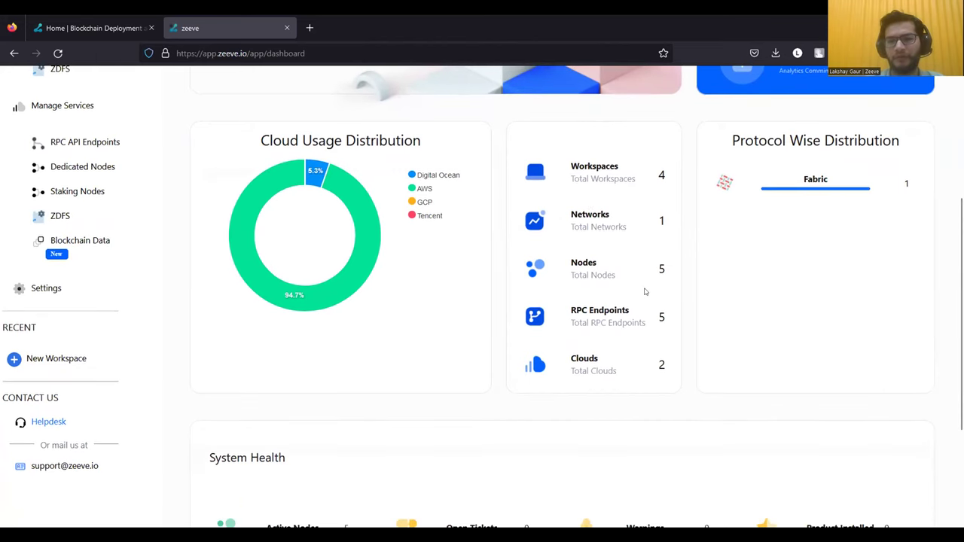
scroll(645, 292, "down", 1)
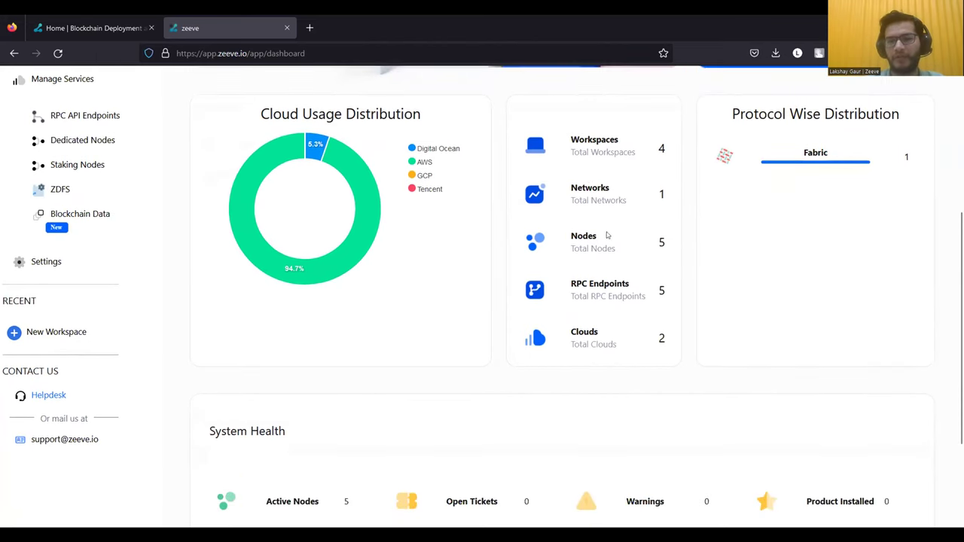
scroll(630, 245, "down", 1)
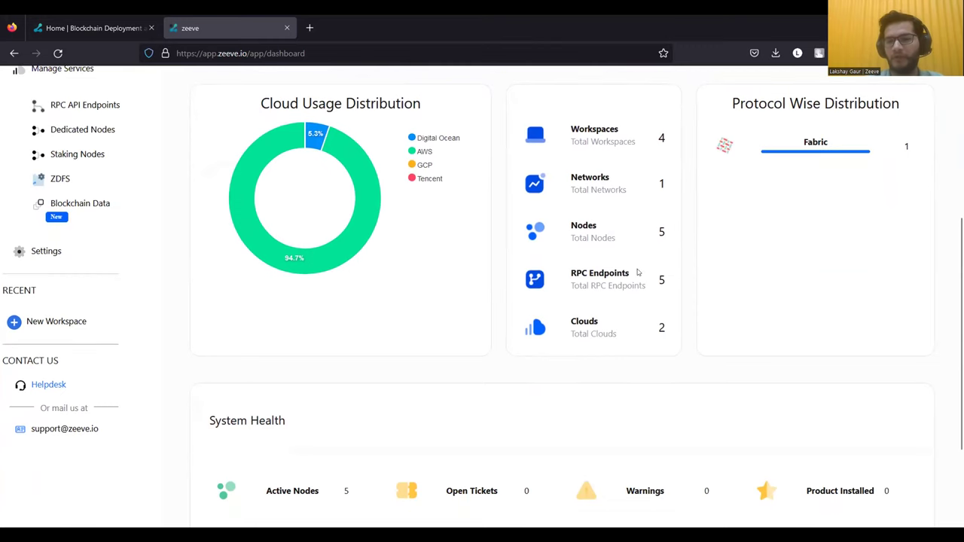
scroll(622, 301, "down", 1)
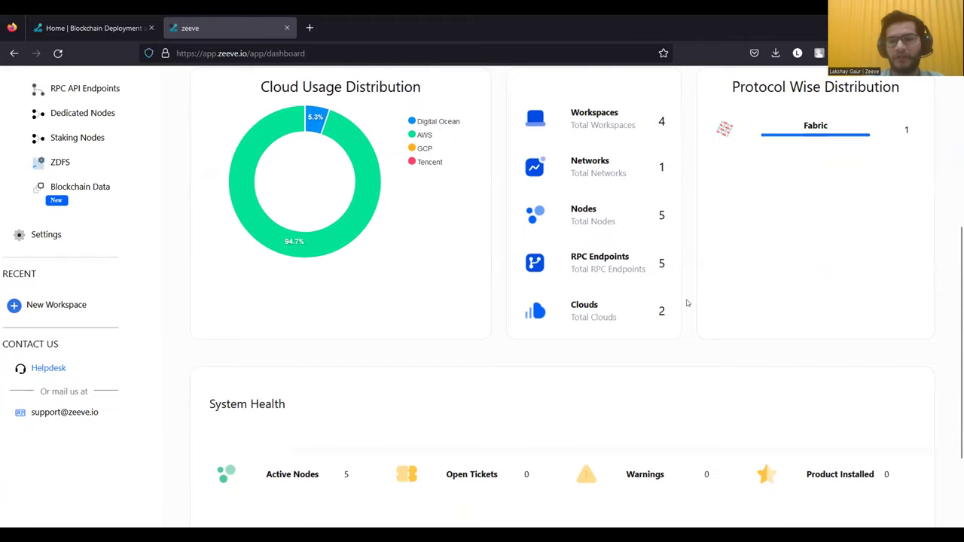
scroll(688, 303, "up", 3)
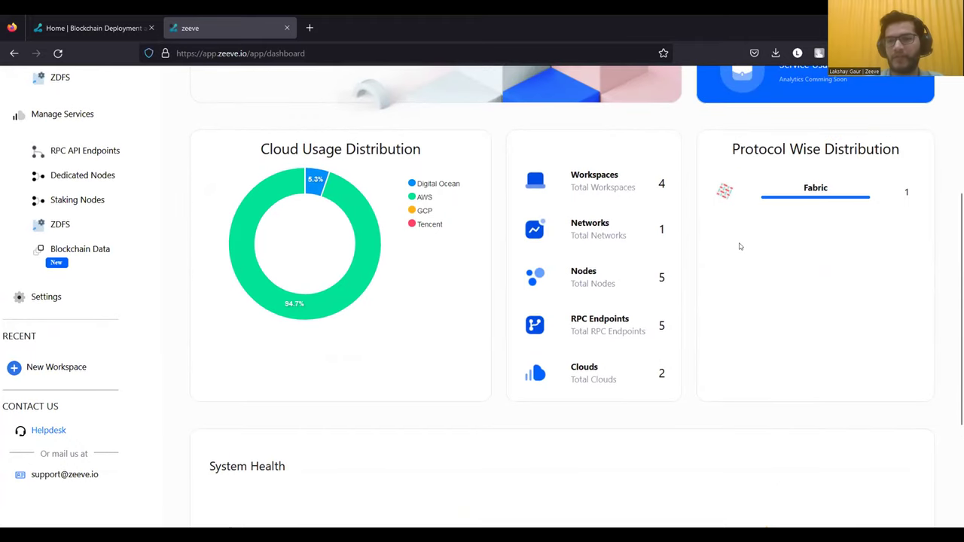
scroll(740, 247, "up", 1)
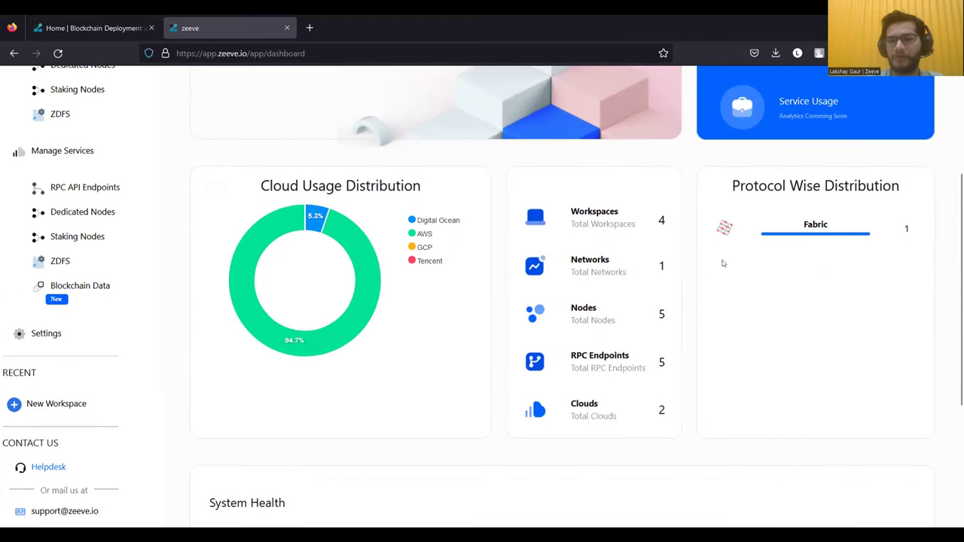
scroll(723, 263, "down", 2)
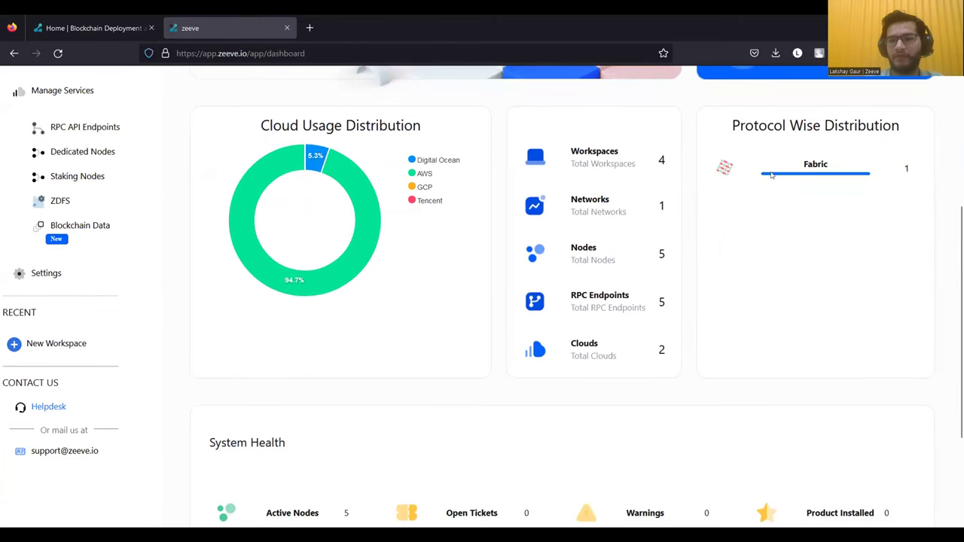
scroll(721, 207, "down", 2)
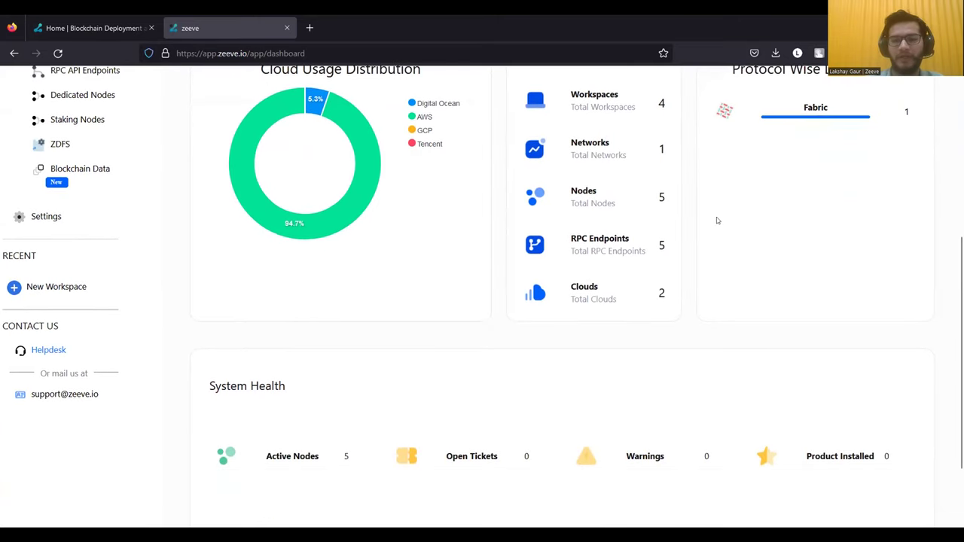
scroll(717, 220, "down", 1)
scroll(761, 267, "down", 2)
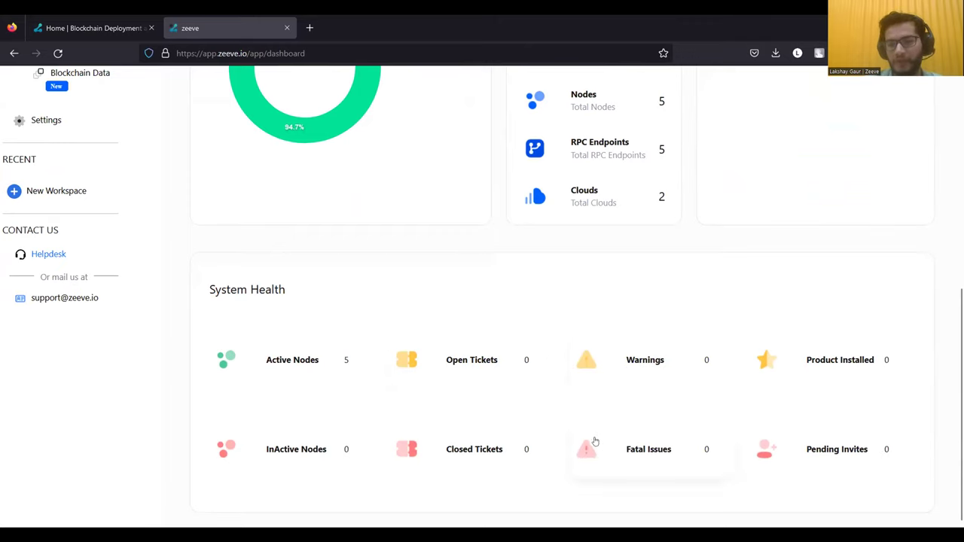
scroll(600, 383, "up", 1)
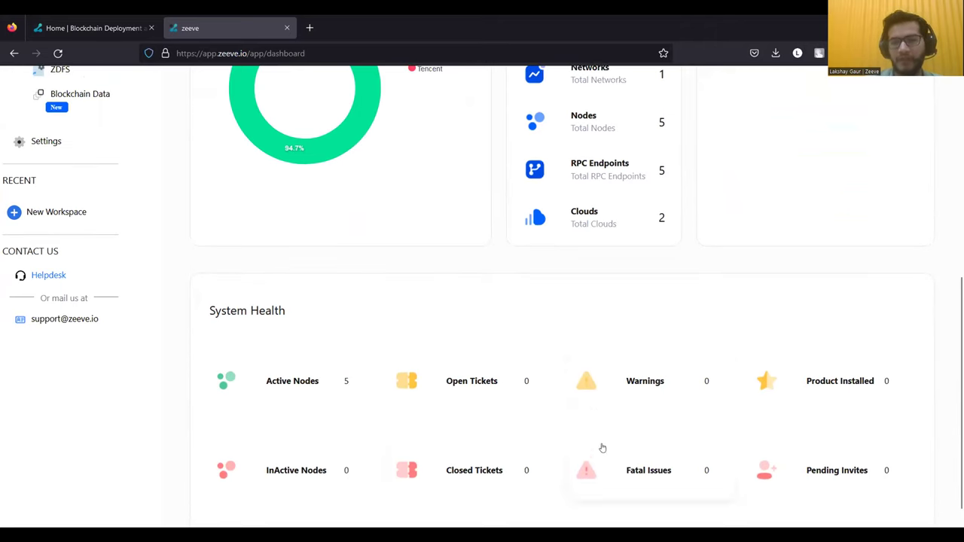
scroll(614, 422, "up", 1)
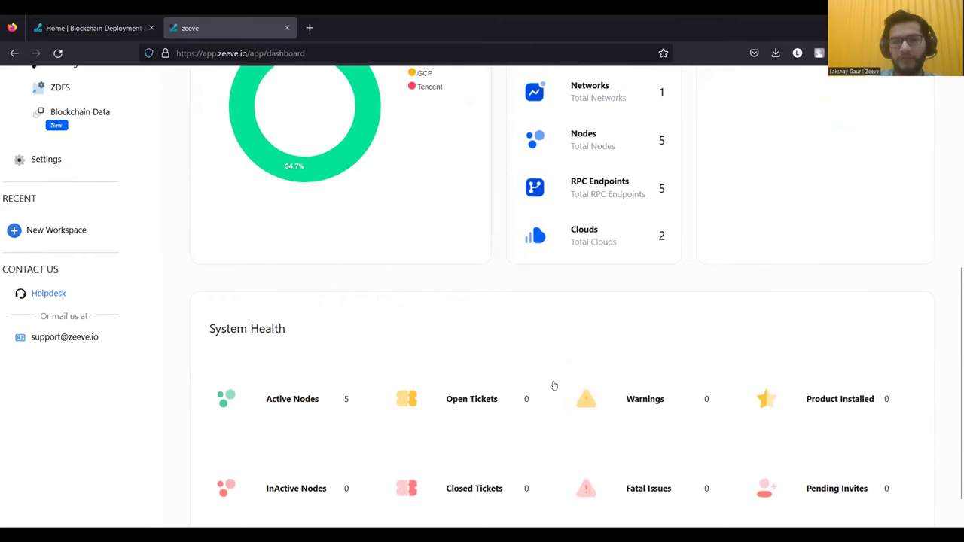
scroll(554, 386, "up", 1)
scroll(553, 385, "up", 5)
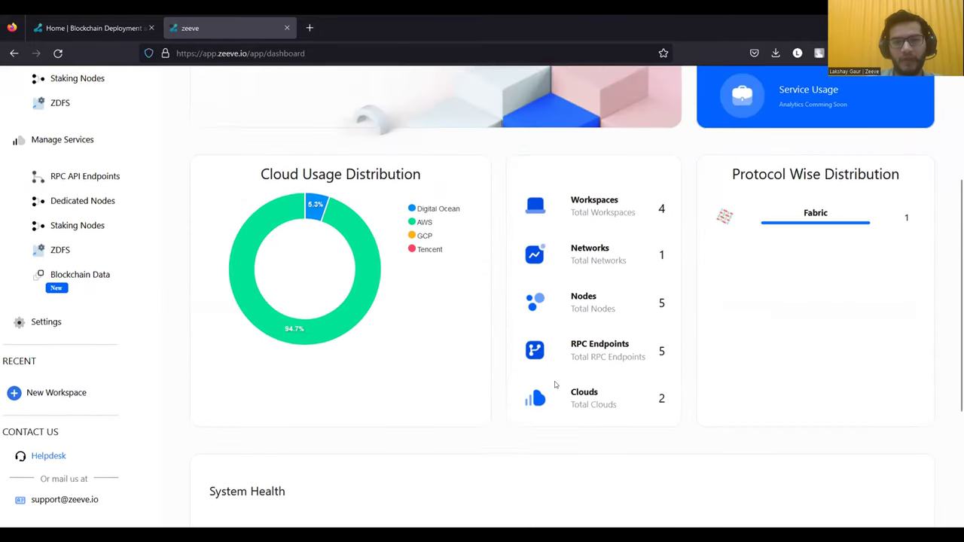
scroll(533, 385, "up", 2)
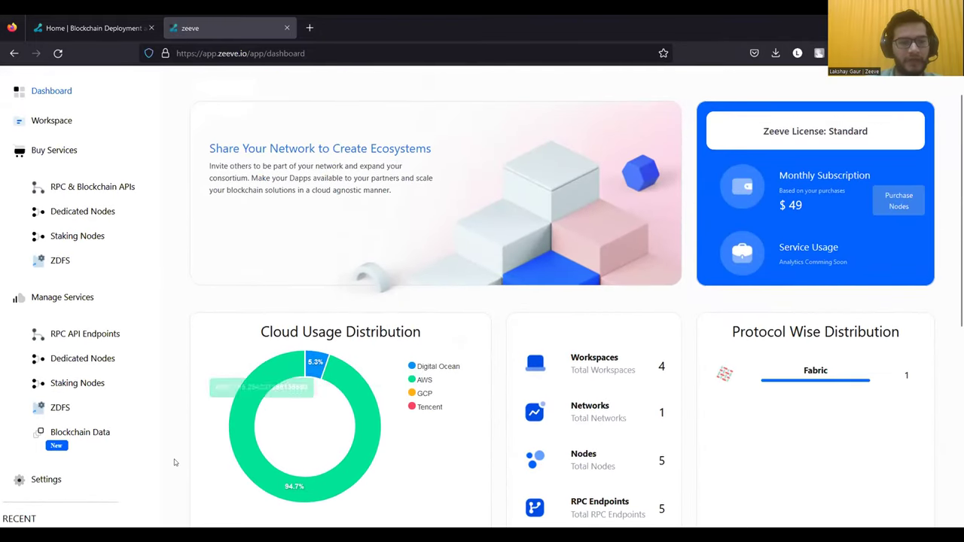
scroll(151, 461, "down", 1)
- Go to Settings and the My Cloud tab to see the linked AWS account
left_click(52, 424)
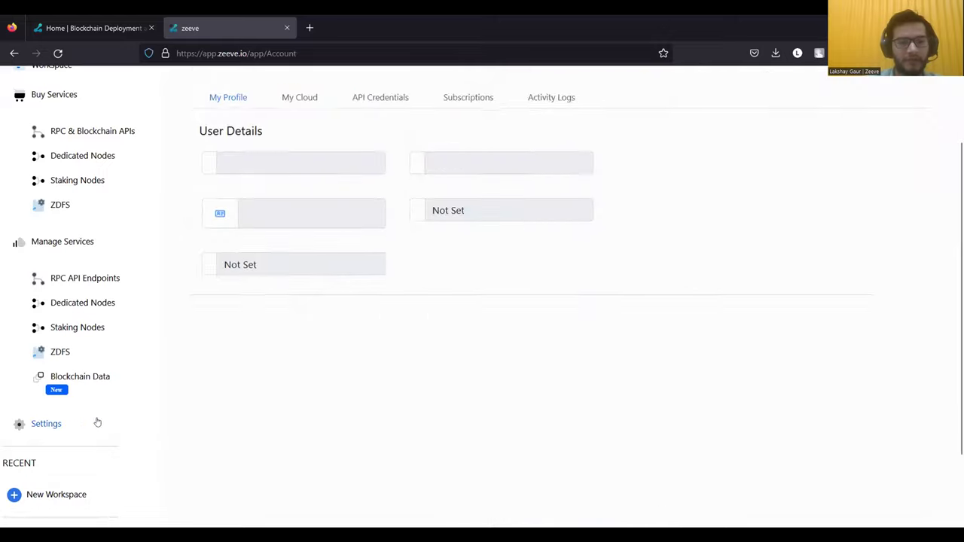
scroll(202, 413, "up", 2)
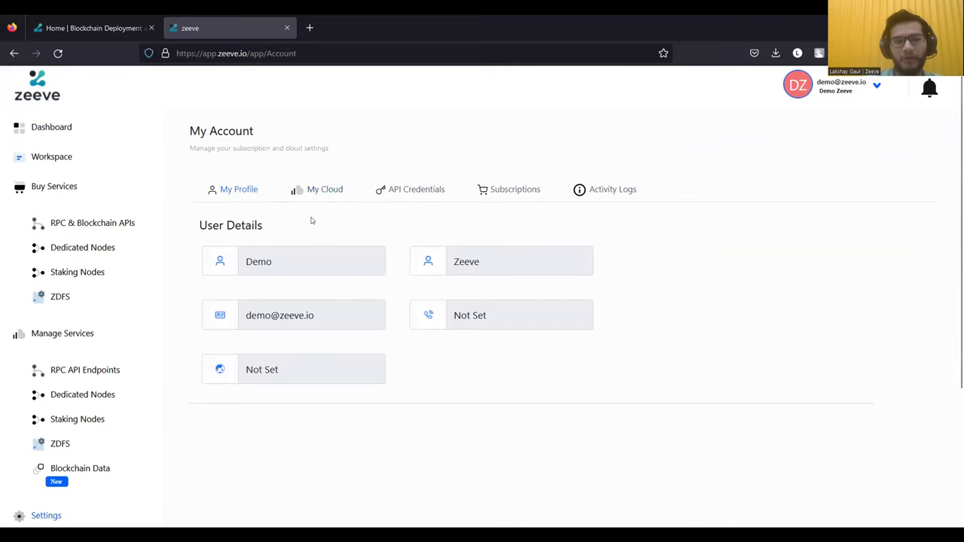
left_click(323, 192)
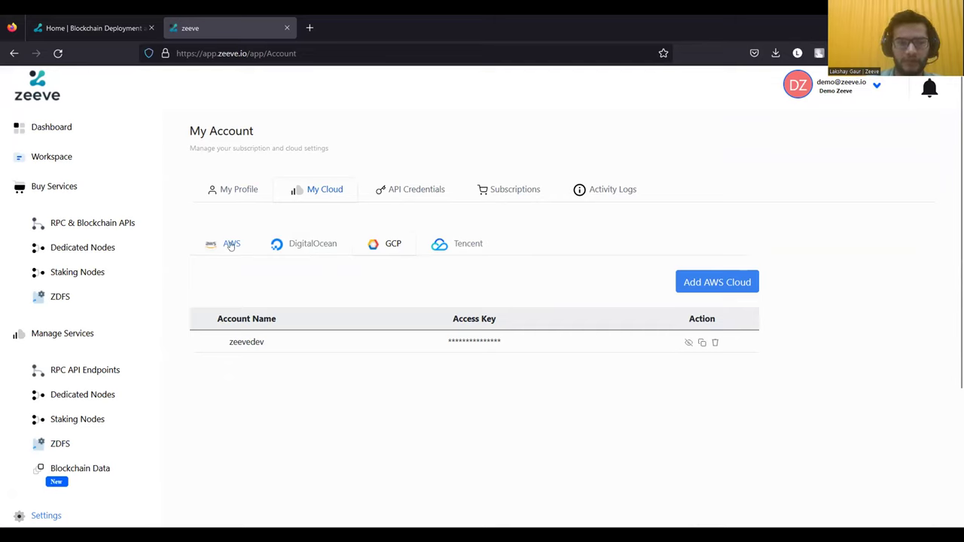
- Check the DigitalOcean, GCP and Tencent cloud tabs in turn; Tencent shows No Data
left_click(697, 281)
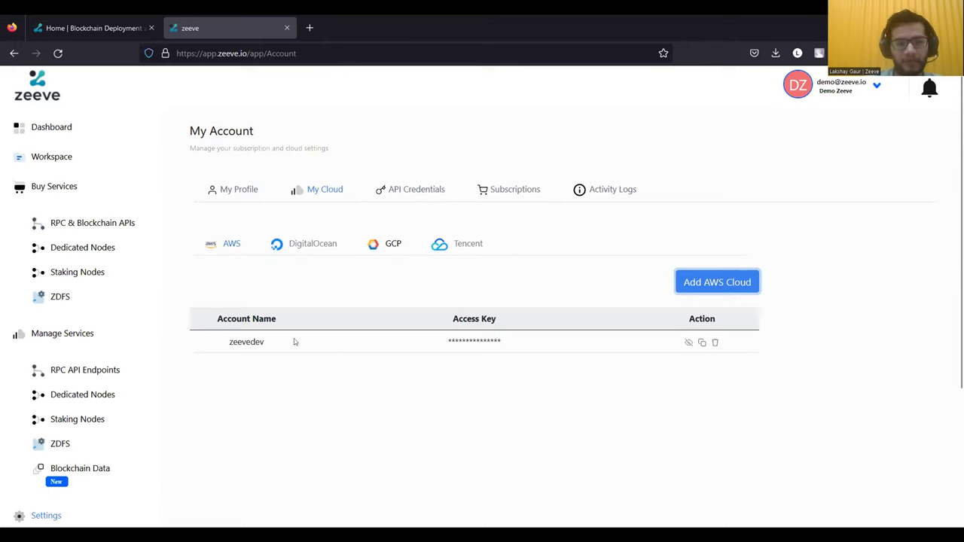
left_click(312, 245)
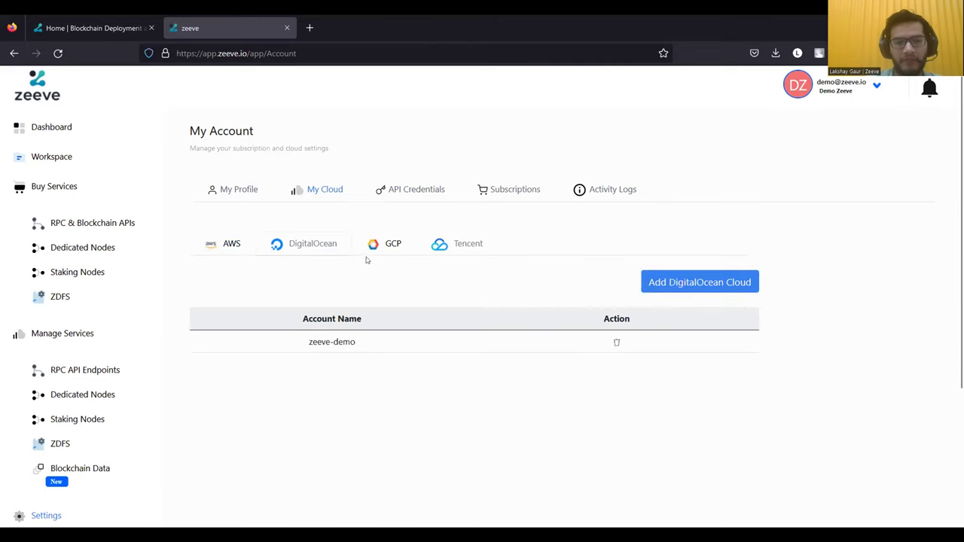
left_click(385, 246)
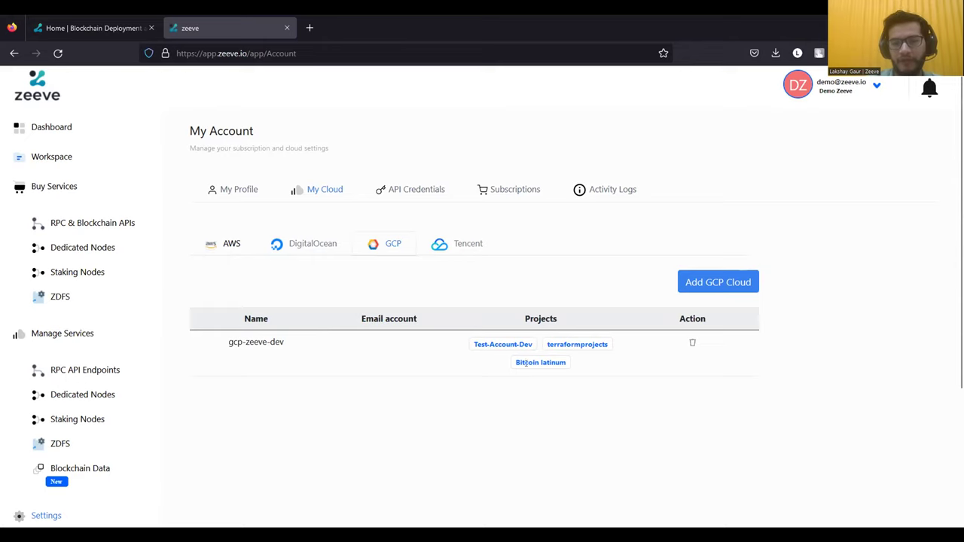
left_click(469, 255)
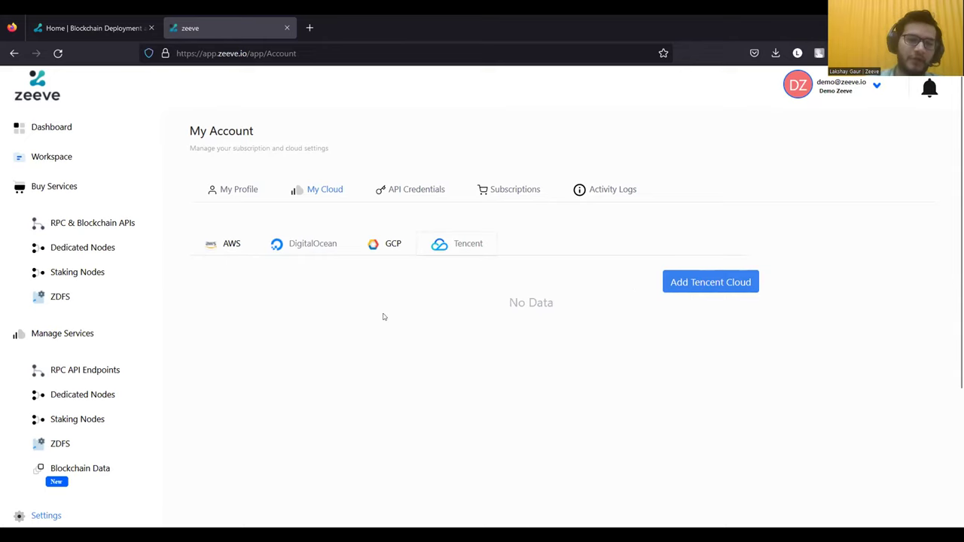
scroll(180, 360, "down", 1)
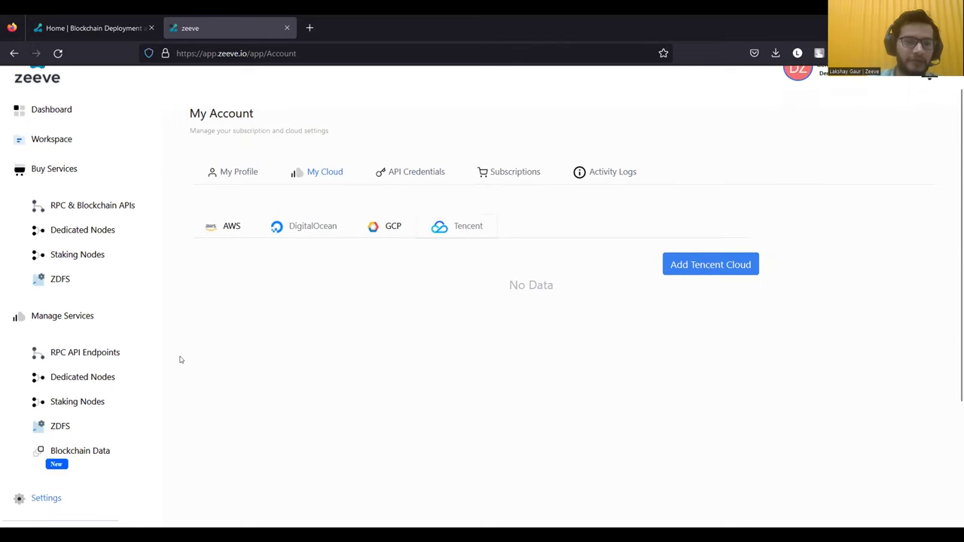
- View the API Credentials key list and start a new access key with Create Key
left_click(391, 172)
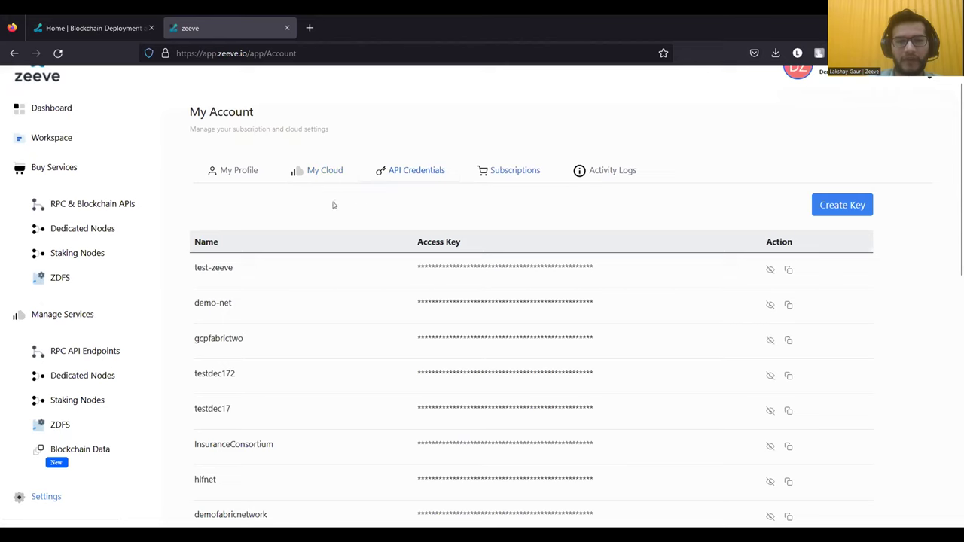
scroll(298, 228, "up", 1)
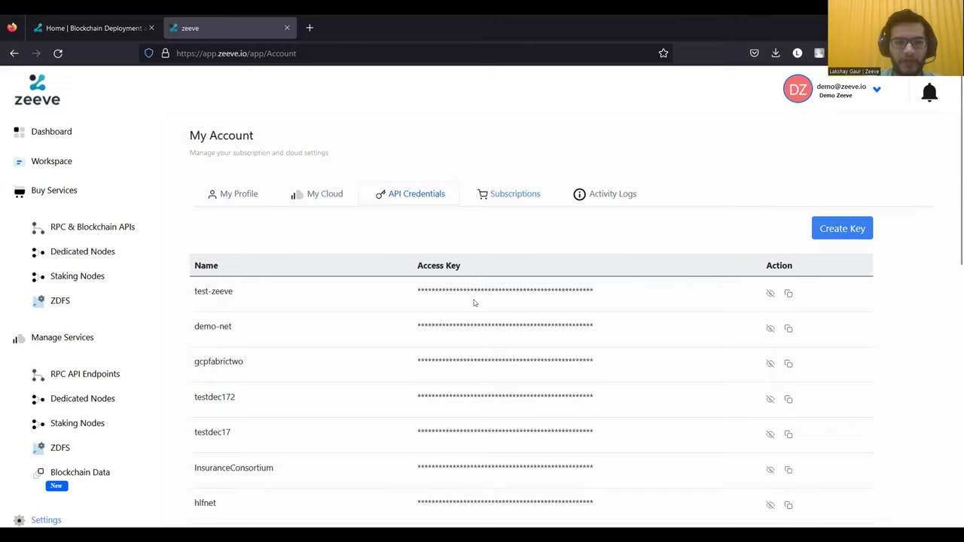
scroll(486, 311, "down", 1)
scroll(487, 311, "up", 1)
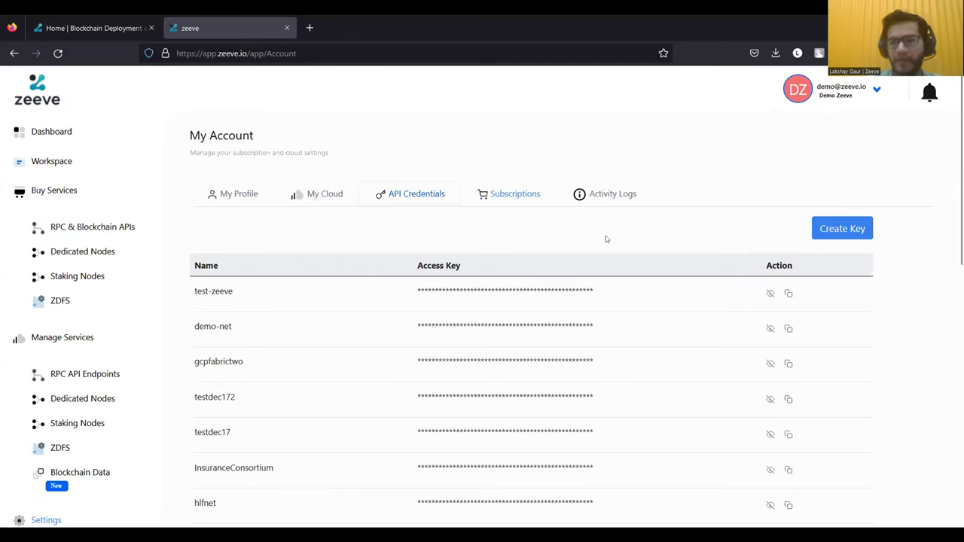
left_click(829, 228)
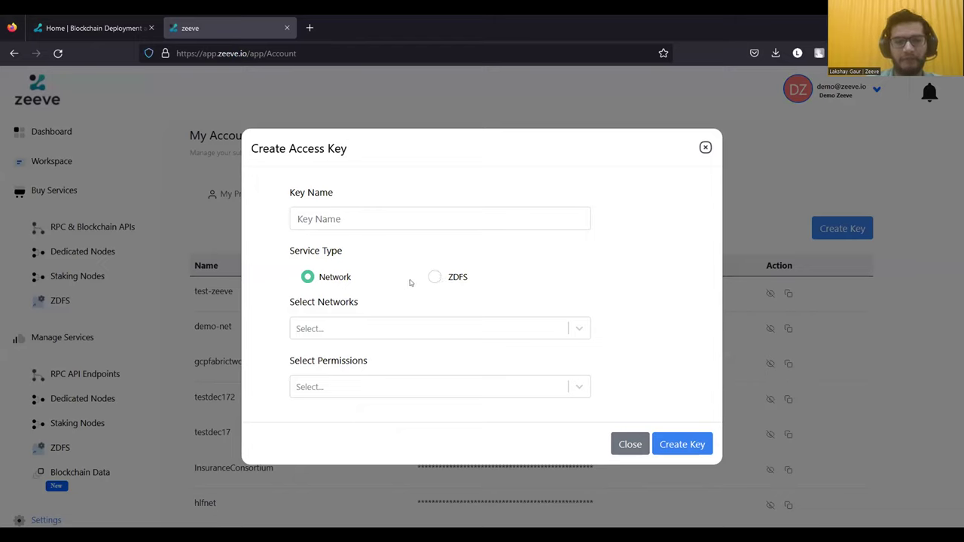
- Choose demonet as the key's network, browse the permission options, then close without creating
left_click(537, 331)
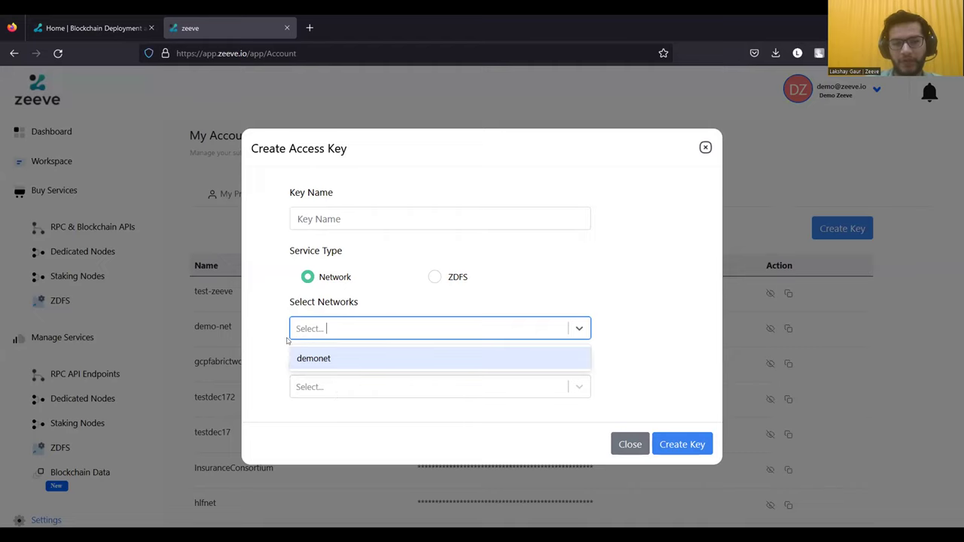
left_click(383, 365)
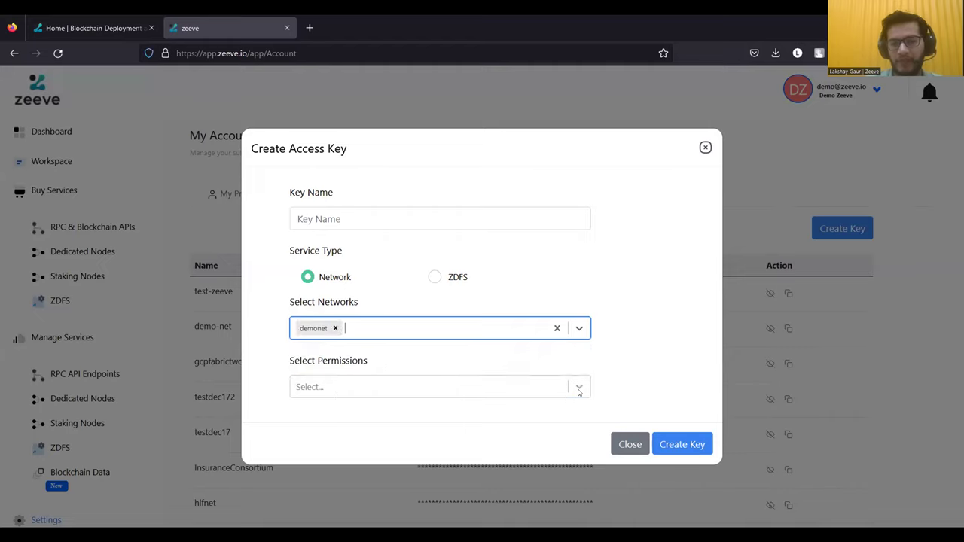
left_click(579, 388)
scroll(532, 449, "down", 3)
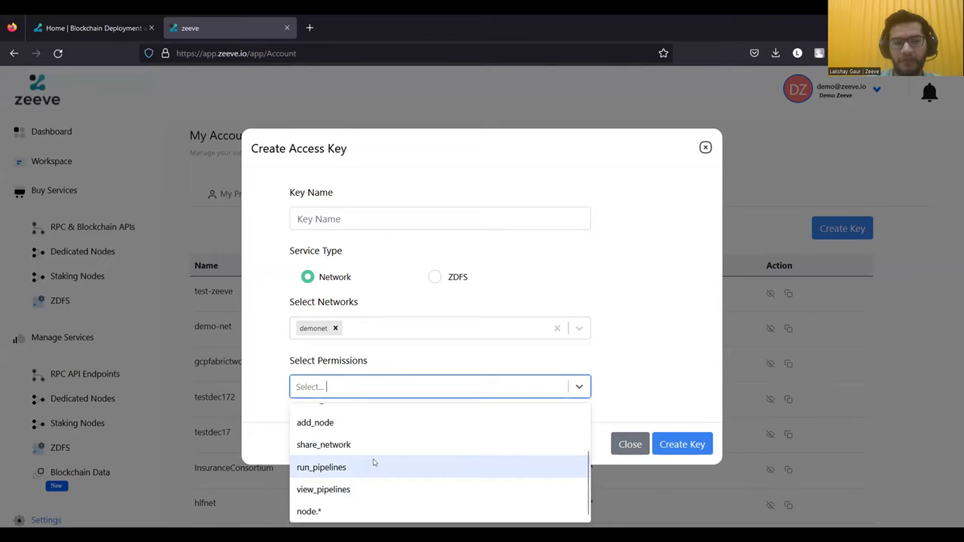
scroll(374, 463, "up", 2)
scroll(375, 463, "up", 1)
scroll(372, 461, "down", 3)
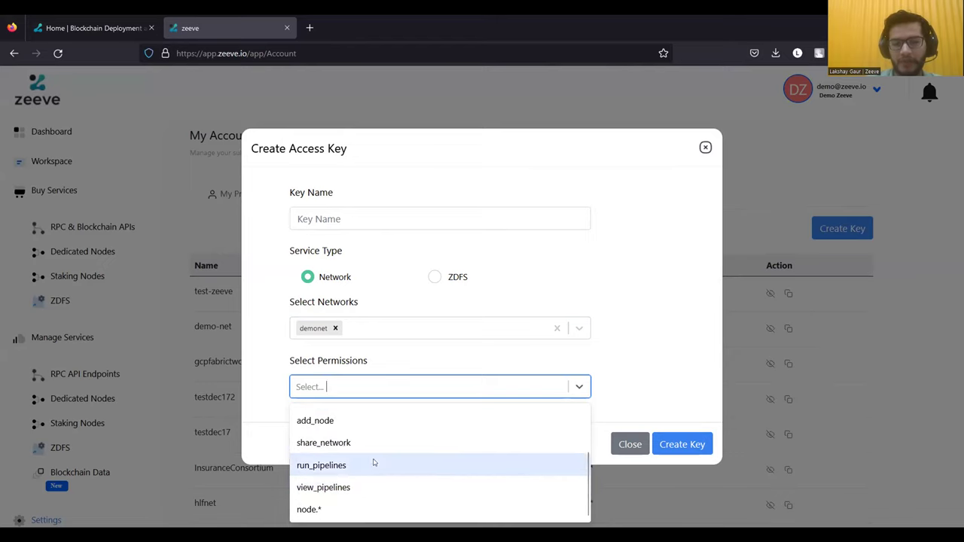
scroll(366, 445, "up", 2)
scroll(360, 459, "down", 2)
scroll(349, 437, "up", 2)
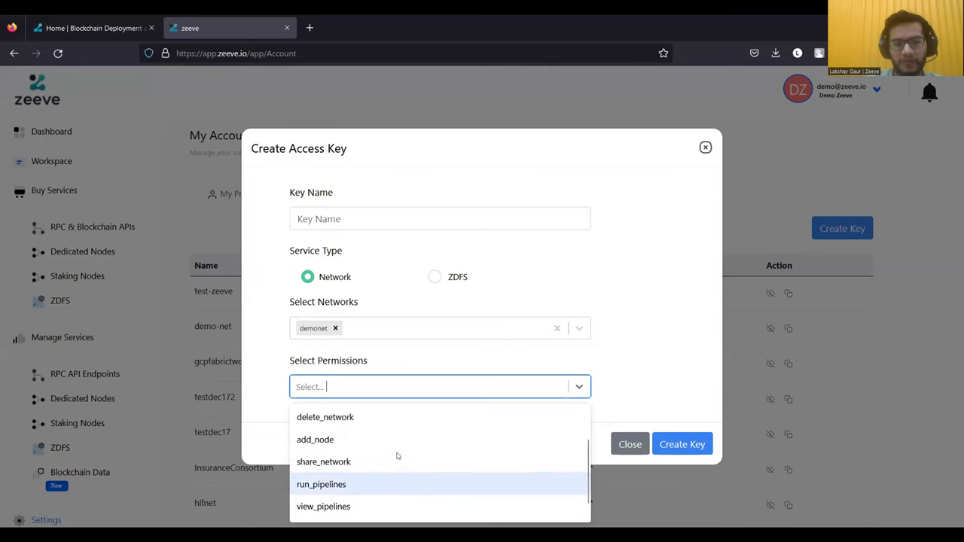
left_click(604, 452)
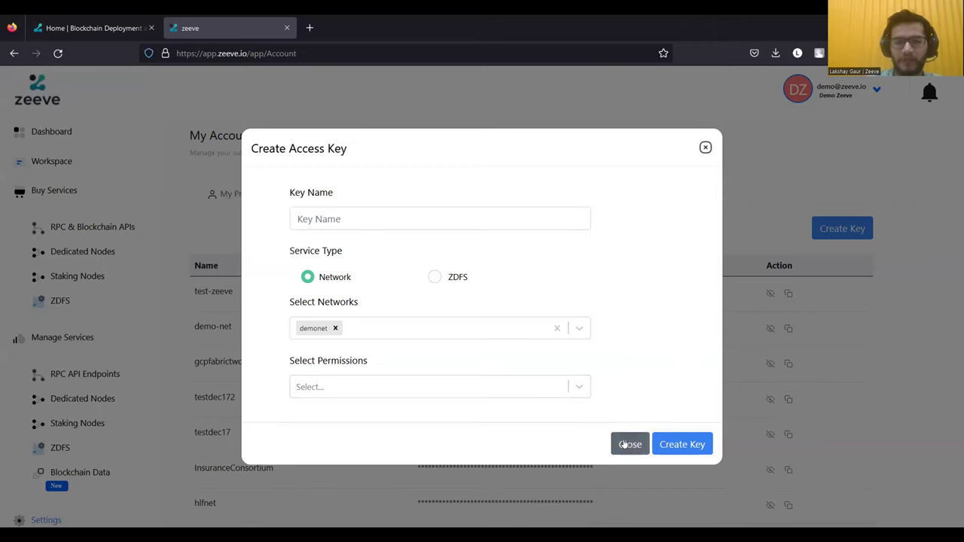
left_click(630, 444)
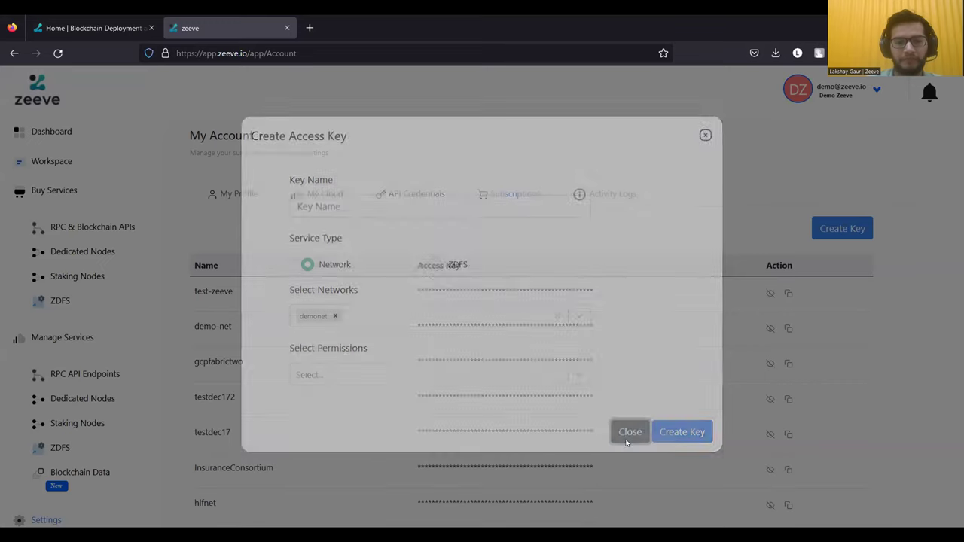
- Leave the My Account access-key page for the Workspace section in the sidebar
scroll(229, 382, "down", 1)
scroll(92, 467, "down", 1)
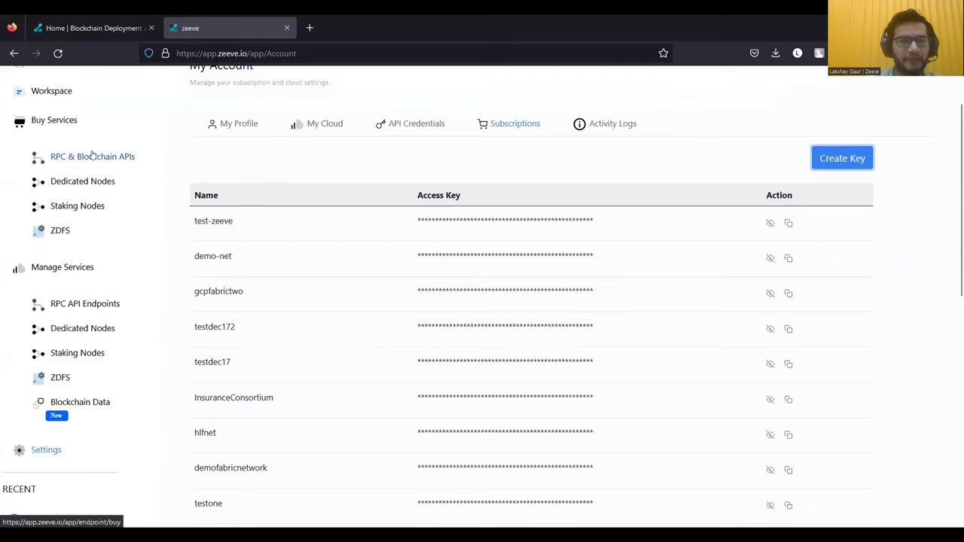
scroll(96, 154, "up", 1)
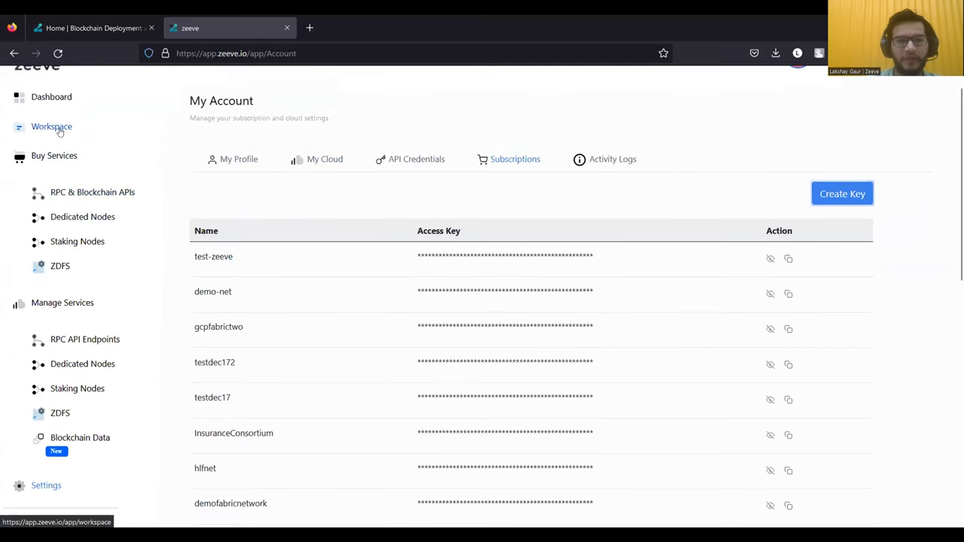
left_click(60, 128)
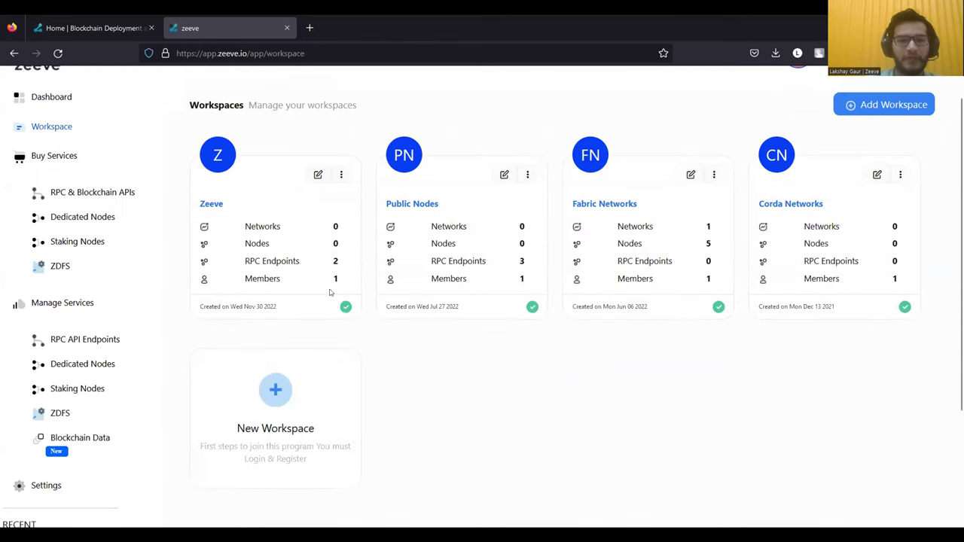
- Open the Fabric Networks workspace, showing the demonet Fabric network with 5 active nodes
scroll(388, 293, "up", 1)
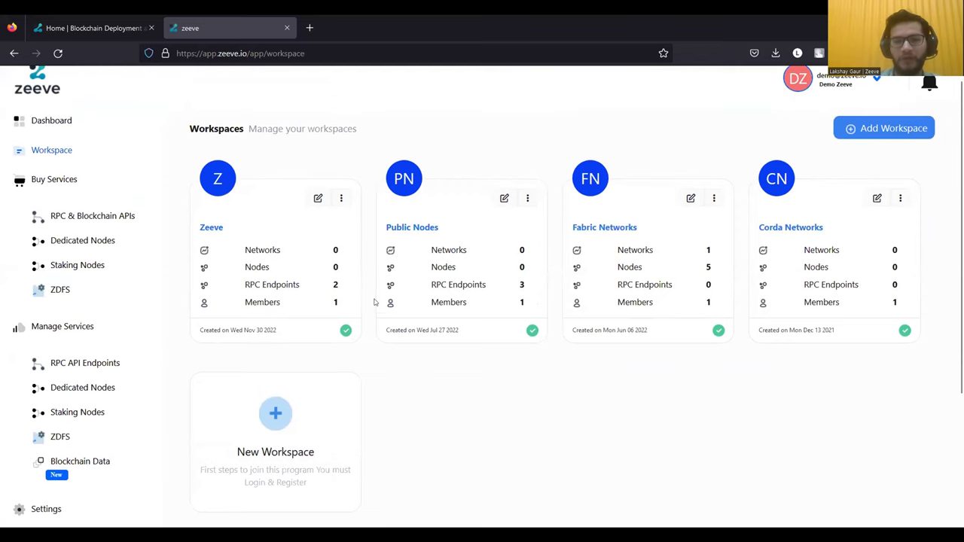
scroll(452, 325, "up", 1)
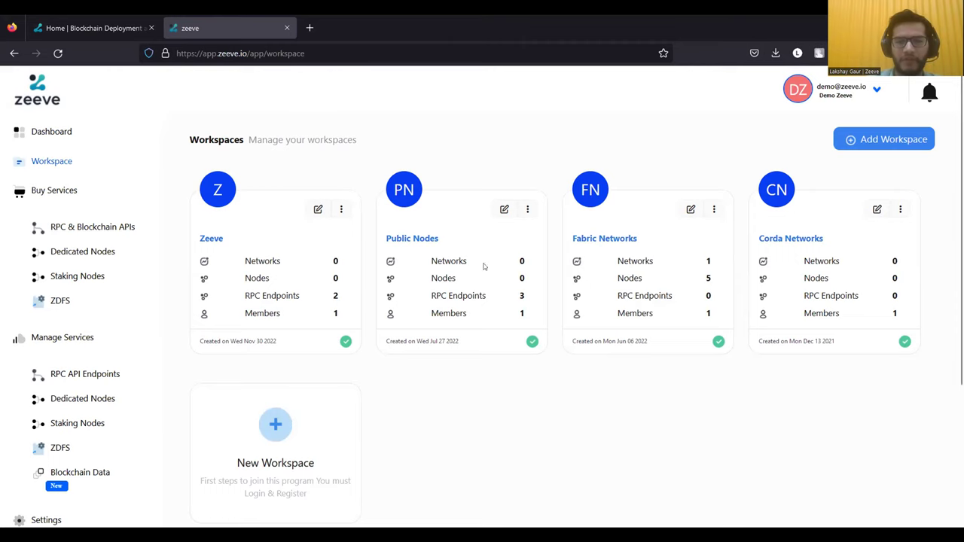
scroll(515, 330, "down", 1)
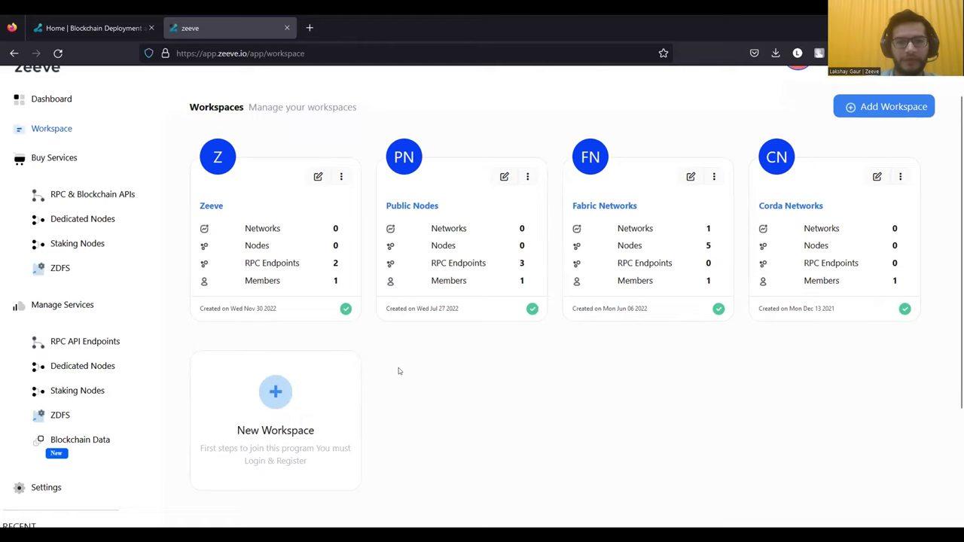
scroll(399, 374, "down", 1)
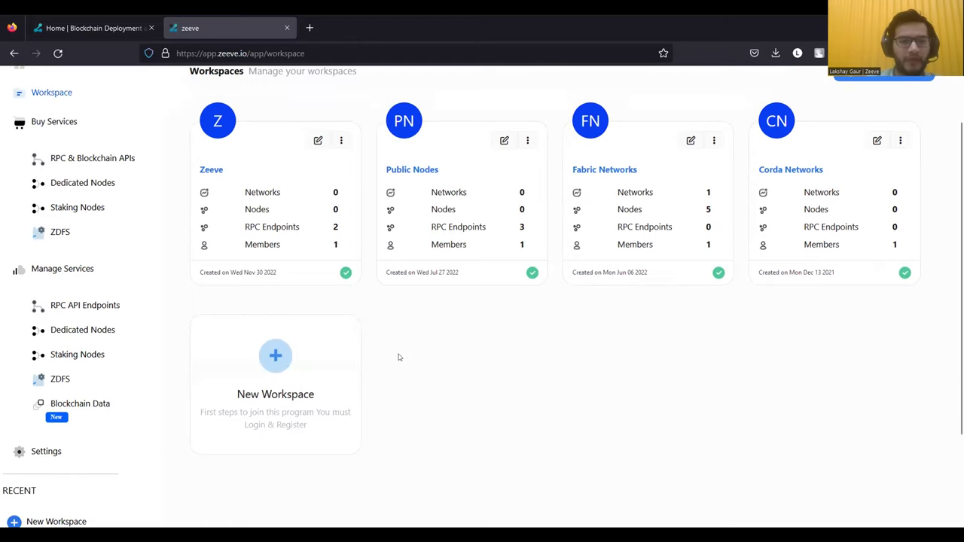
left_click(599, 175)
- Open Add Network in the Fabric Networks workspace, then go to Buy Subscription for the Node Marketplace
scroll(560, 245, "up", 1)
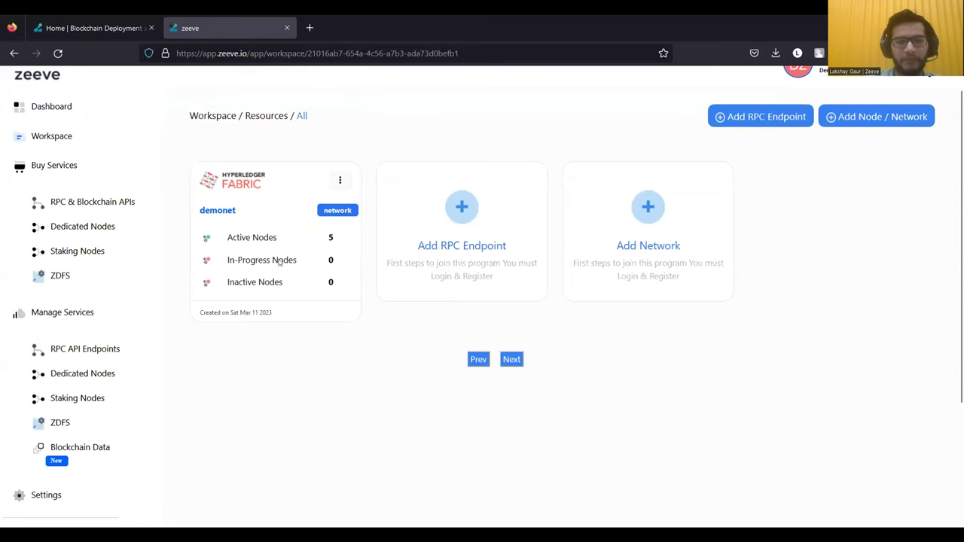
scroll(341, 267, "up", 1)
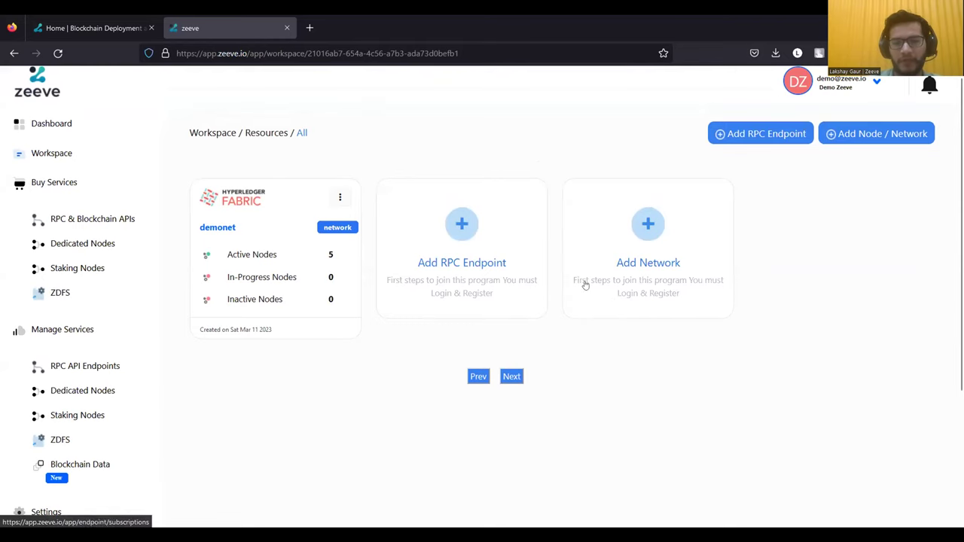
left_click(622, 285)
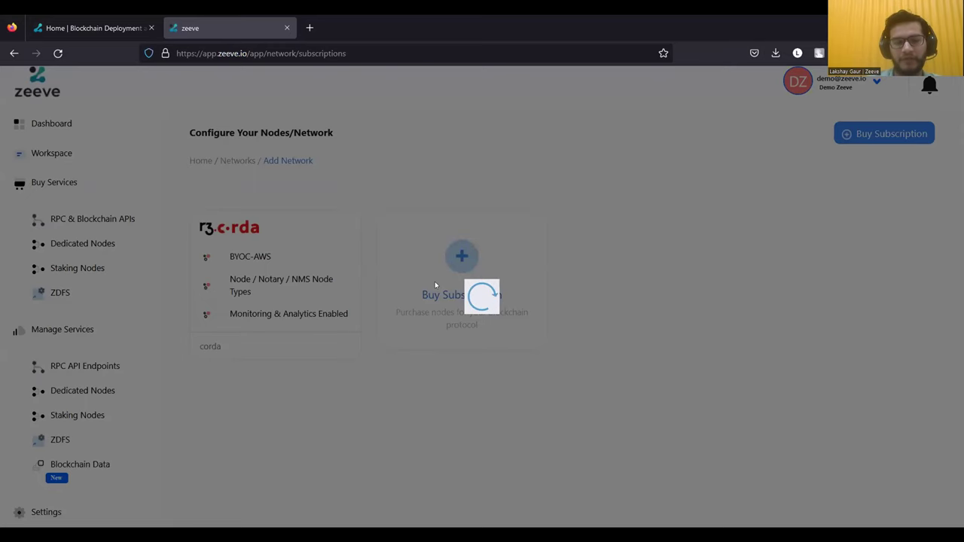
scroll(354, 317, "down", 2)
scroll(347, 317, "down", 3)
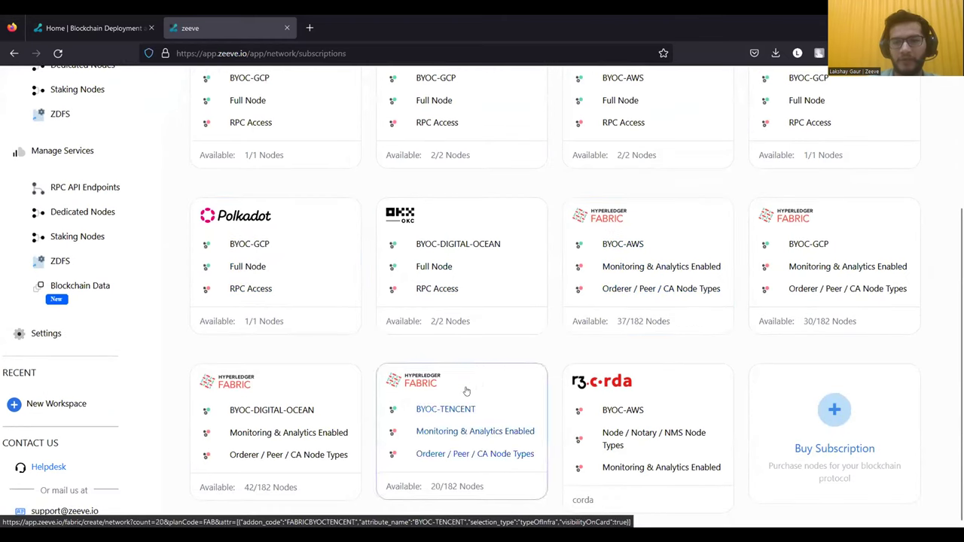
left_click(776, 400)
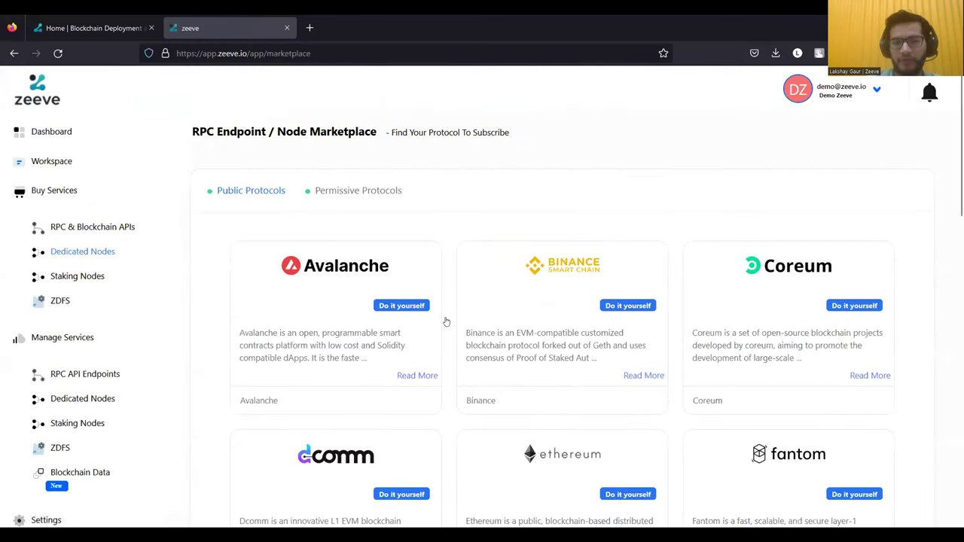
- Show the Permissive Protocols and open the Hyperledger Fabric 'Do it yourself' subscription form
scroll(207, 260, "down", 3)
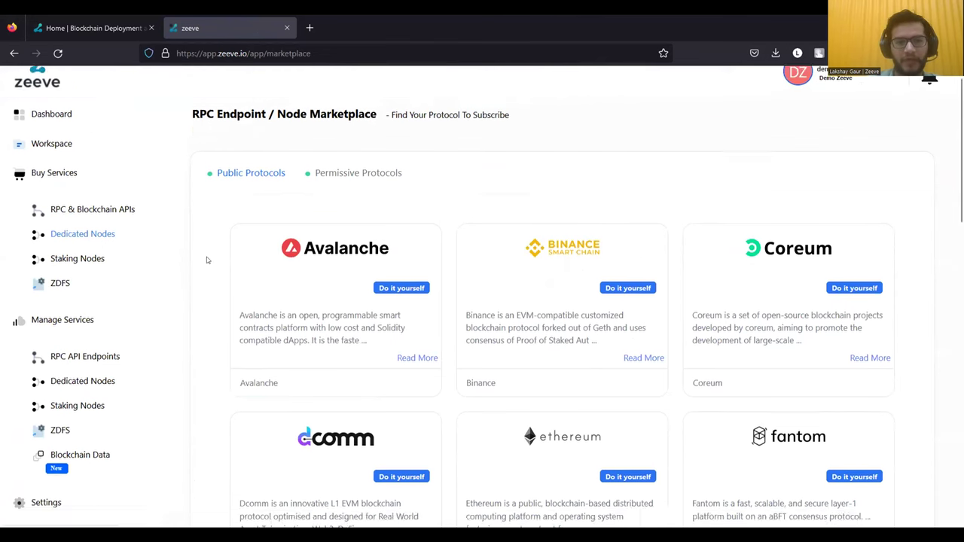
scroll(258, 173, "up", 3)
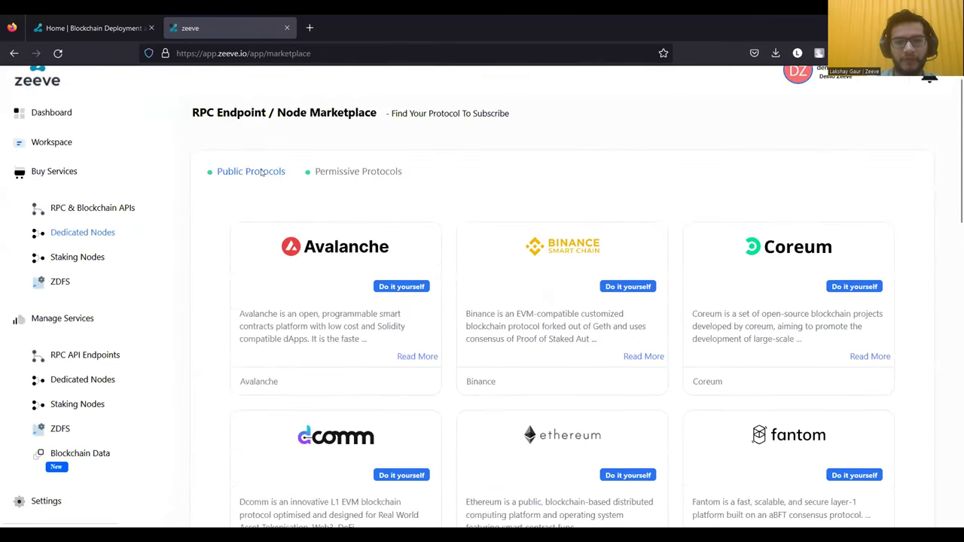
scroll(238, 303, "down", 8)
scroll(238, 303, "down", 3)
scroll(237, 301, "up", 12)
left_click(364, 192)
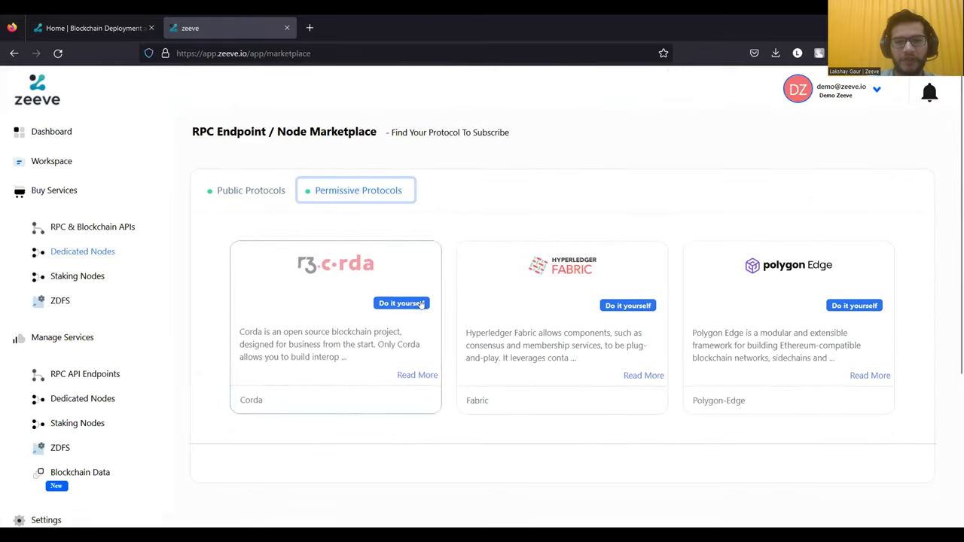
left_click(520, 381)
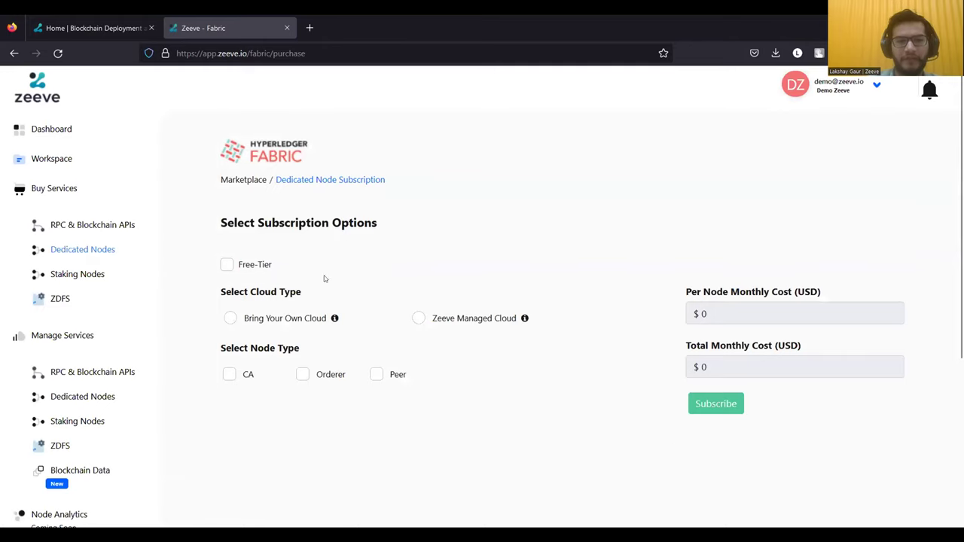
- Try the Free-Tier option, turn it back off, and pick Bring Your Own Cloud
left_click(228, 266)
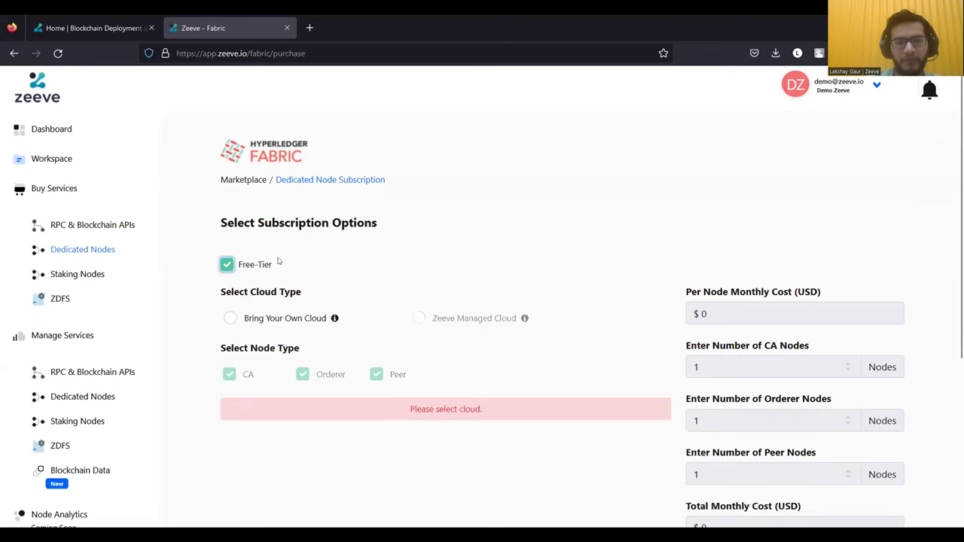
scroll(430, 365, "down", 1)
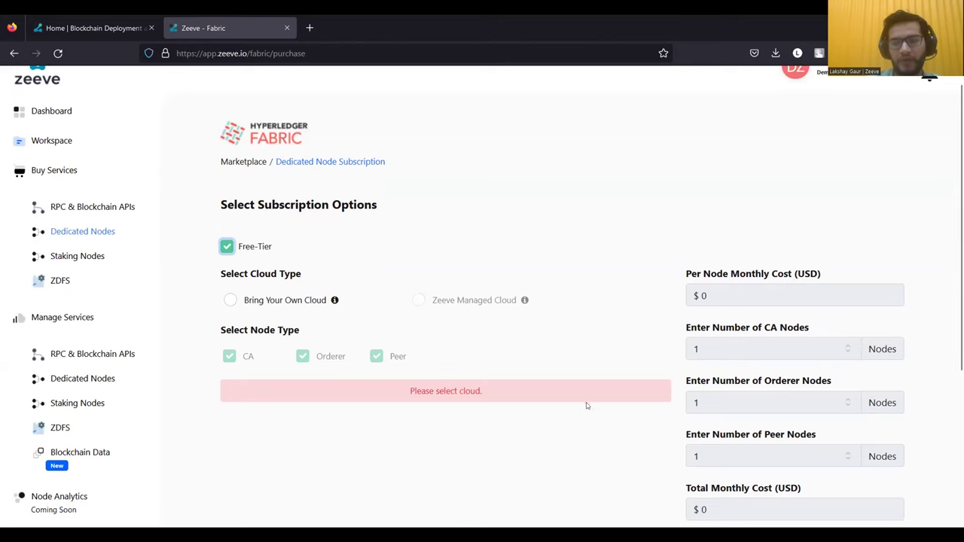
scroll(583, 389, "down", 1)
scroll(583, 389, "up", 2)
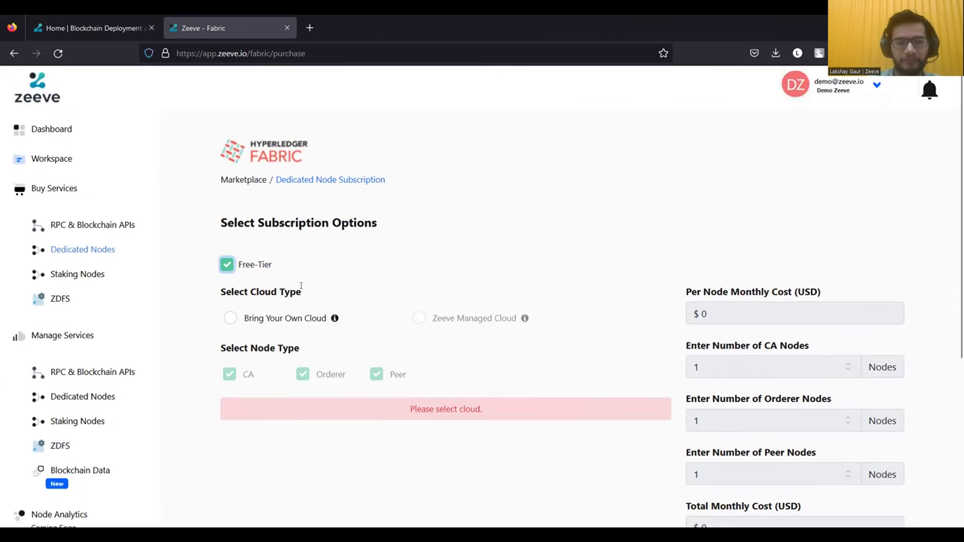
left_click(227, 265)
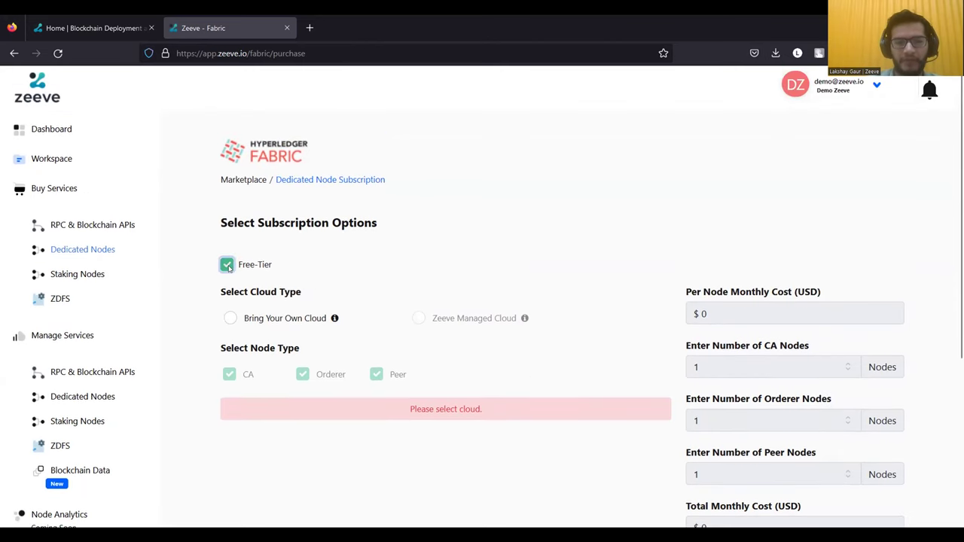
left_click(230, 317)
- Tick CA nodes, switch hosting to Zeeve Managed Cloud, and tick Peer and Orderer nodes
scroll(271, 354, "down", 1)
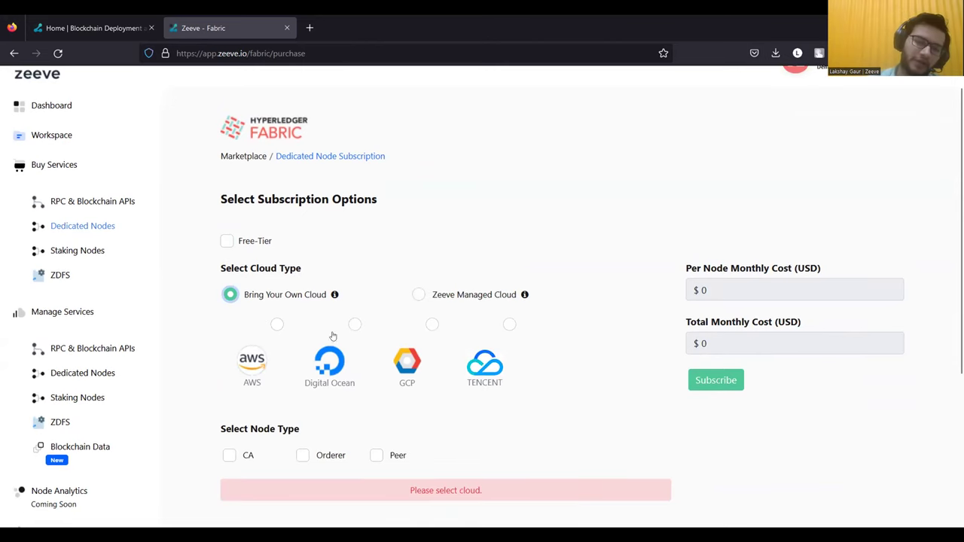
scroll(406, 373, "down", 1)
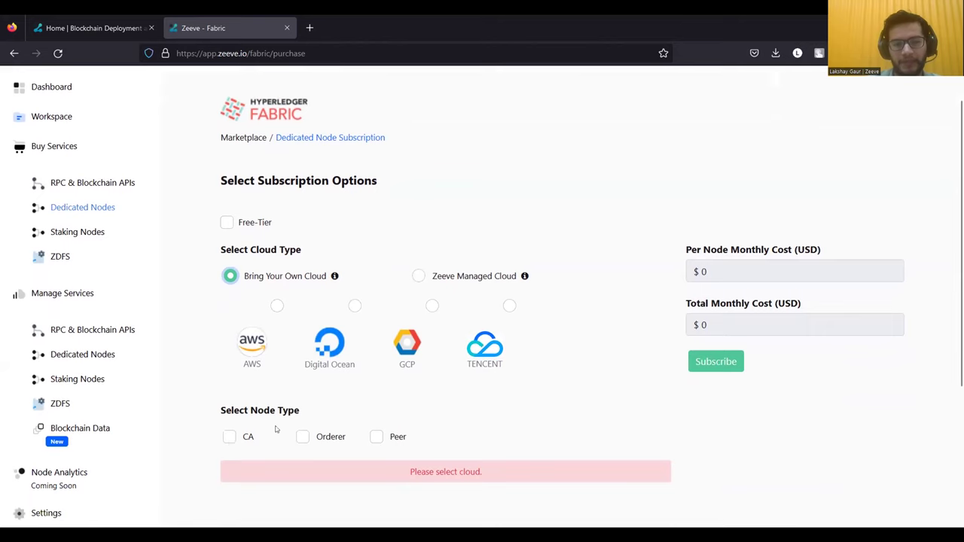
left_click(229, 439)
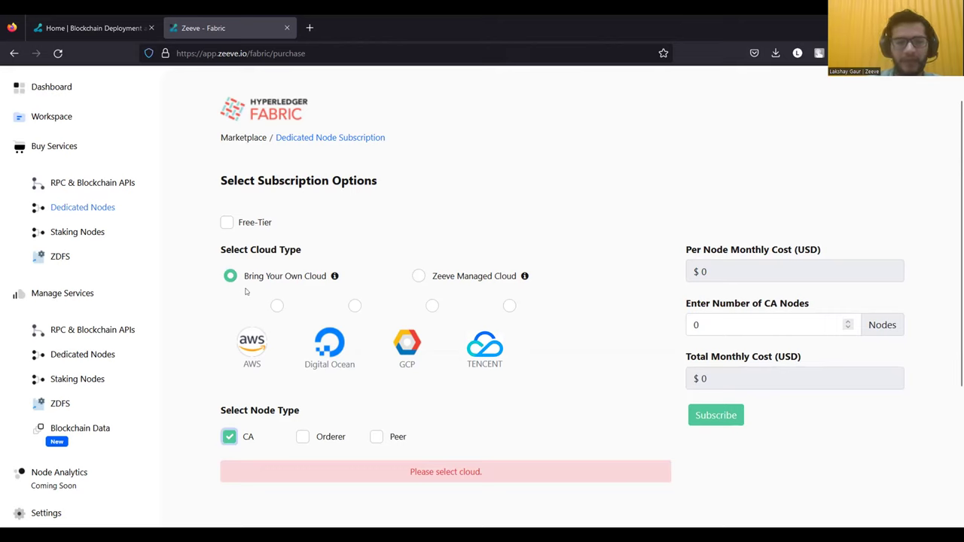
left_click(419, 277)
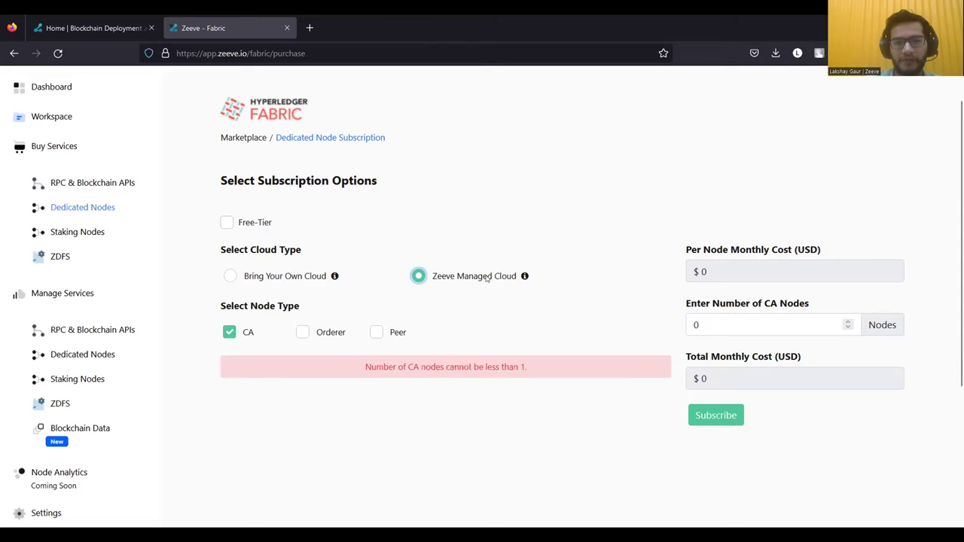
left_click(377, 333)
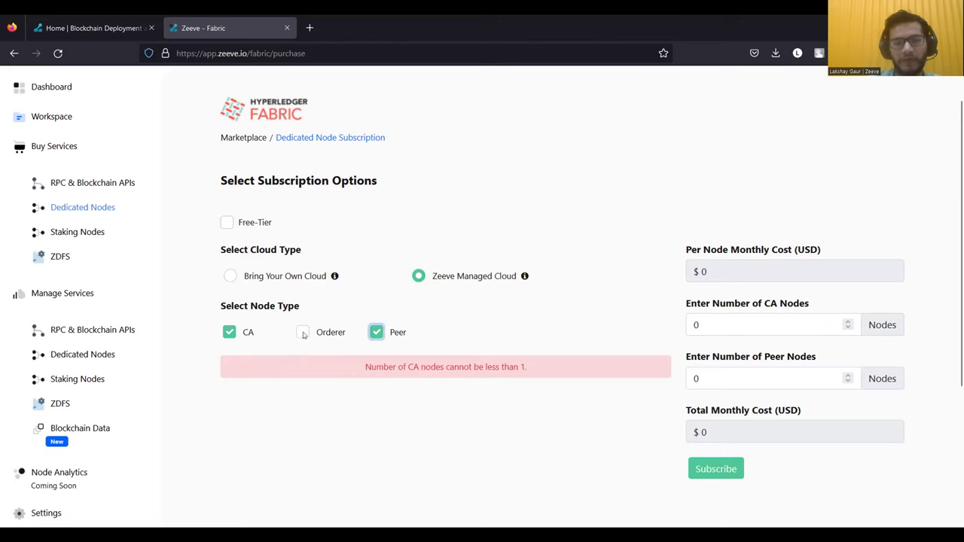
left_click(303, 333)
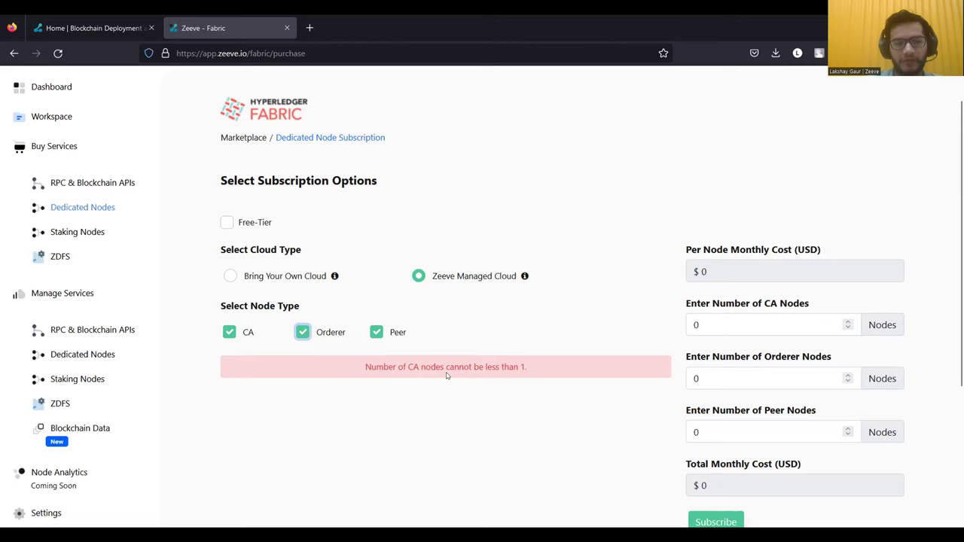
scroll(446, 375, "up", 1)
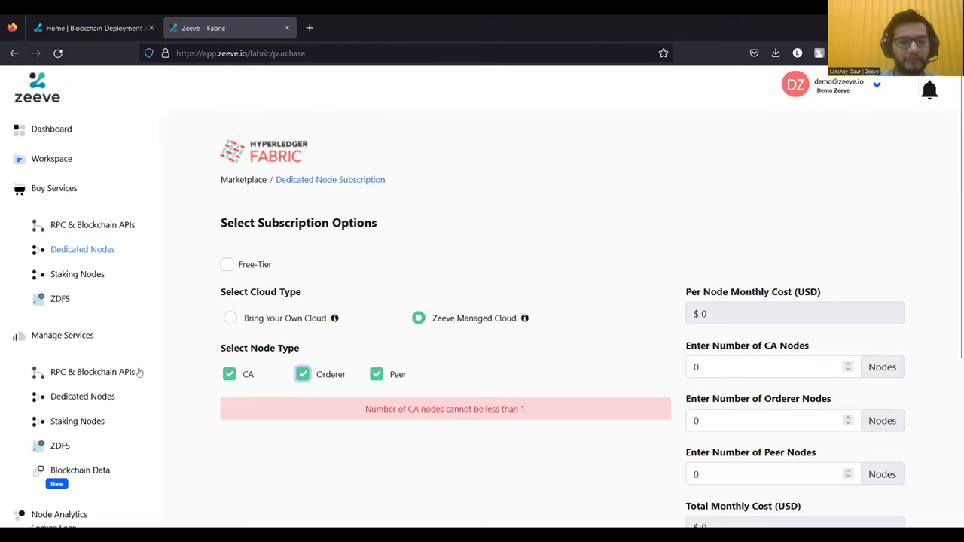
- Go to the dedicated networks list, open Add Network, and browse the subscription cards
left_click(88, 399)
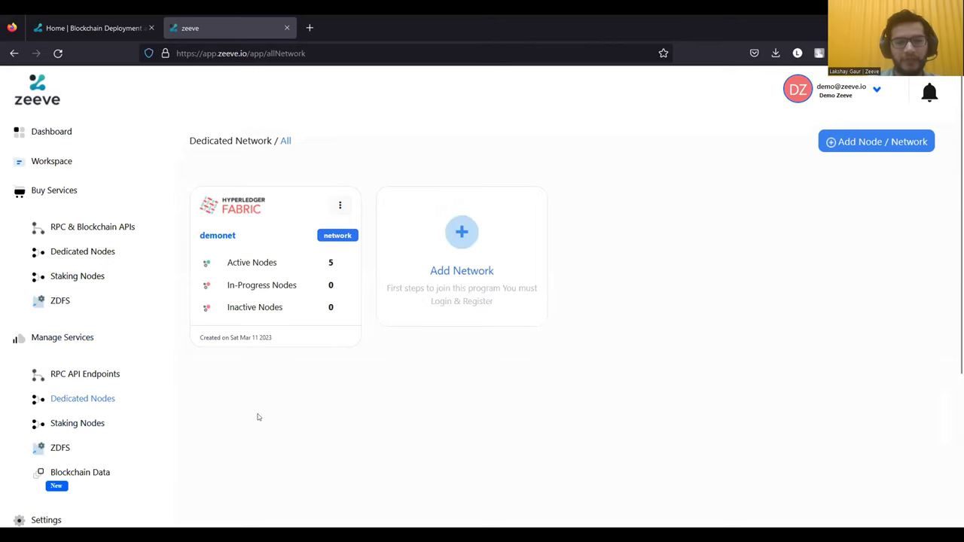
left_click(413, 308)
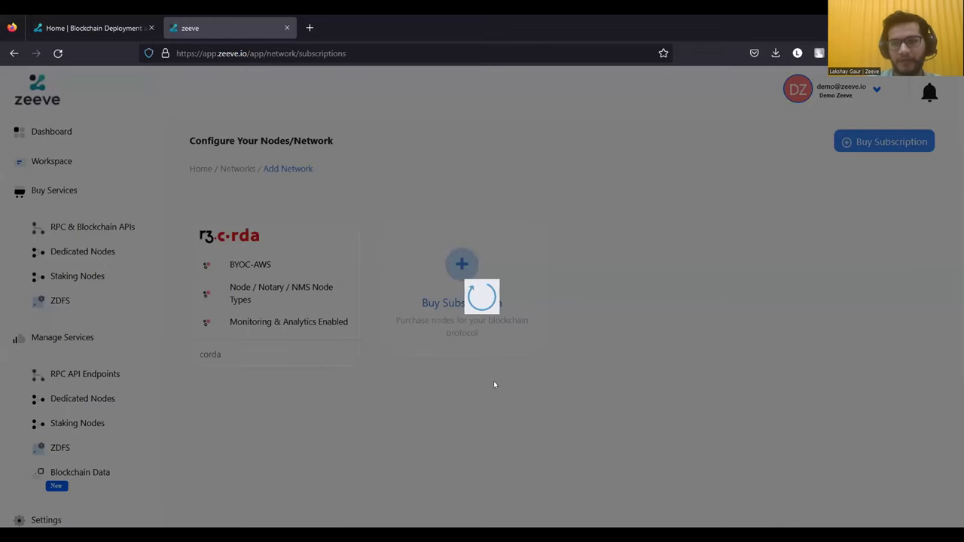
scroll(543, 351, "down", 1)
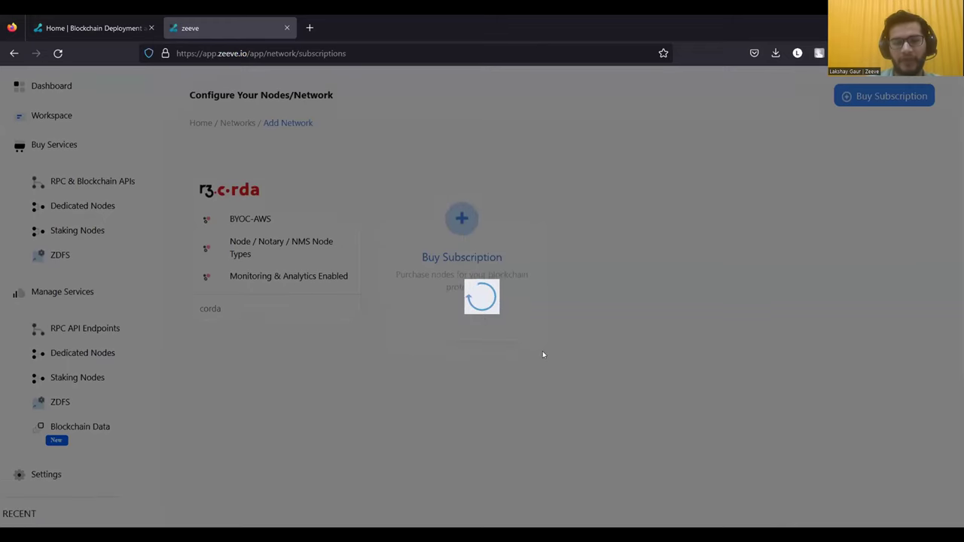
scroll(573, 377, "down", 1)
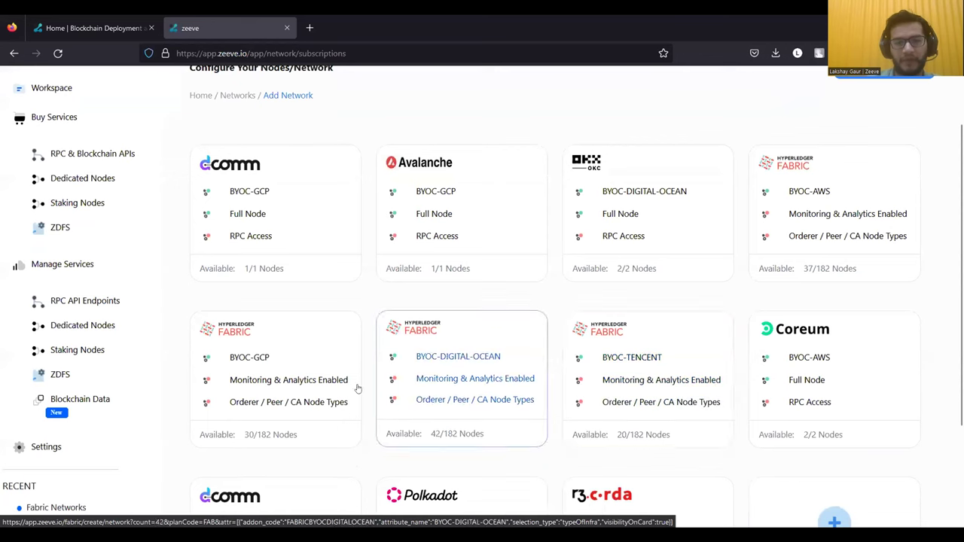
- Start a Hyperledger Fabric BYOC-AWS network with Fabric 2.2 LTS and Raft consensus
left_click(778, 217)
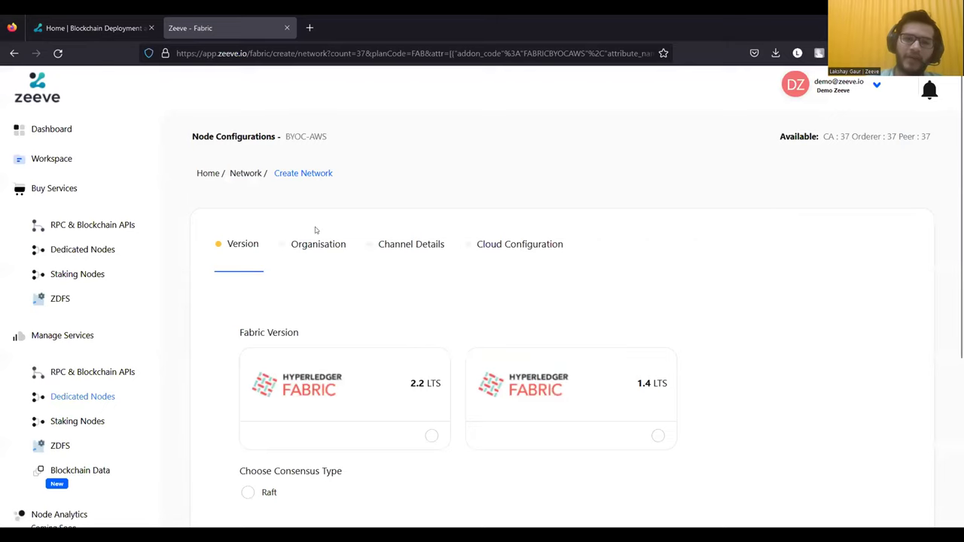
scroll(424, 306, "down", 1)
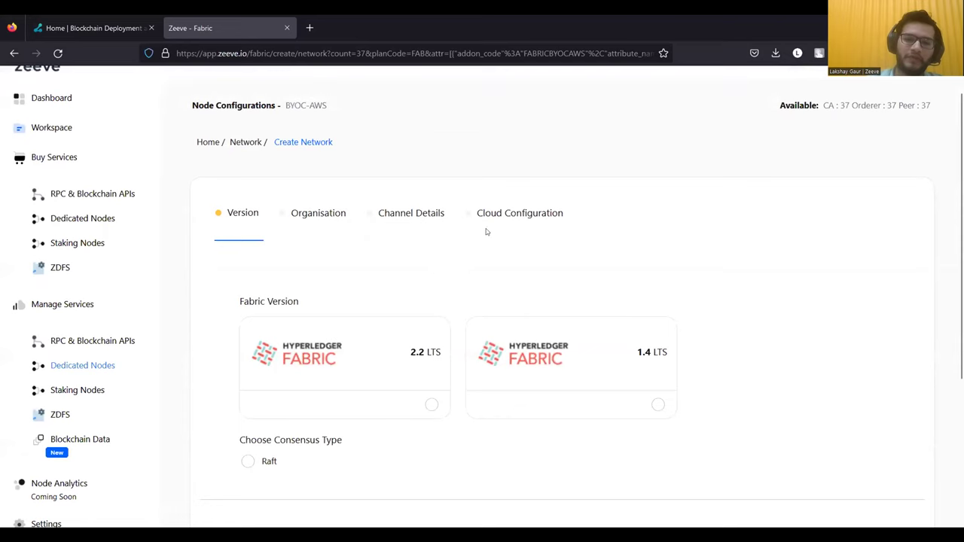
scroll(455, 301, "down", 1)
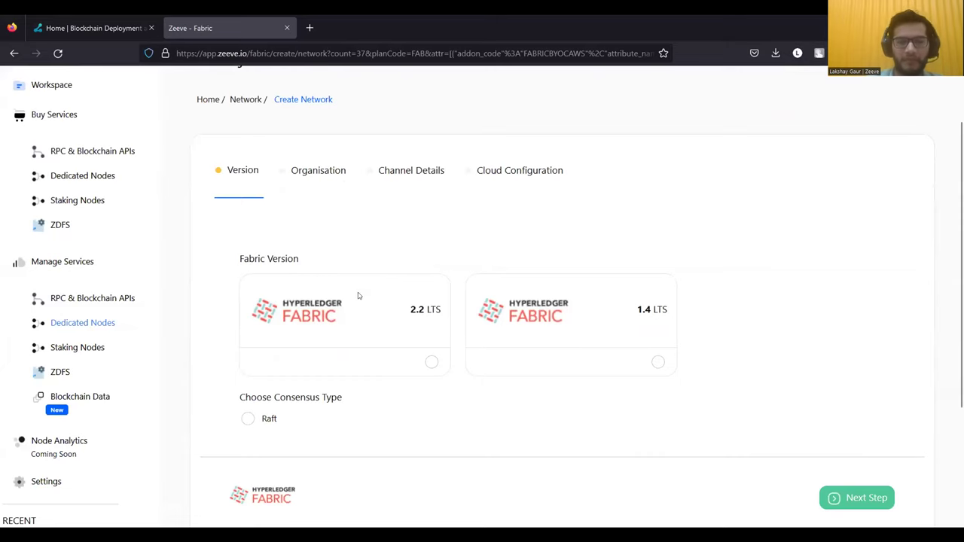
scroll(358, 296, "down", 1)
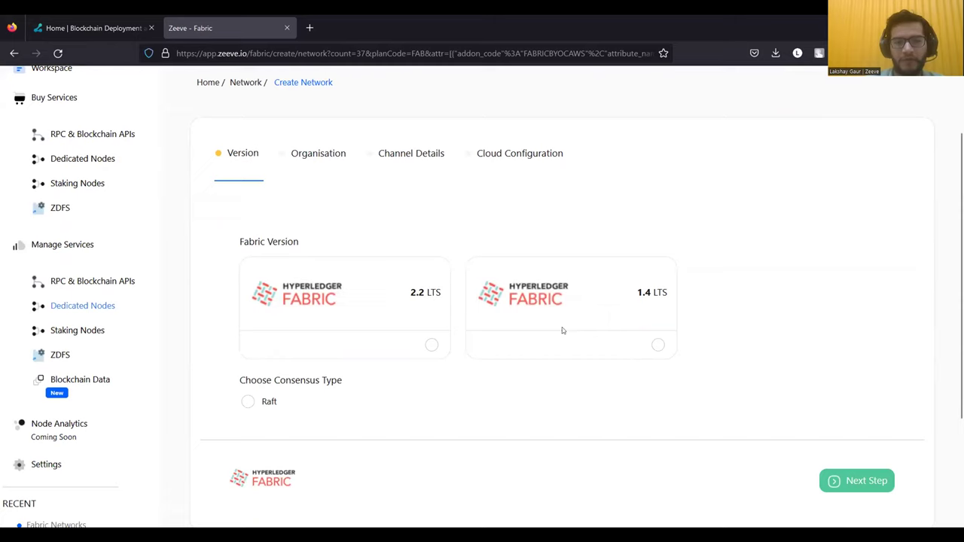
left_click(658, 344)
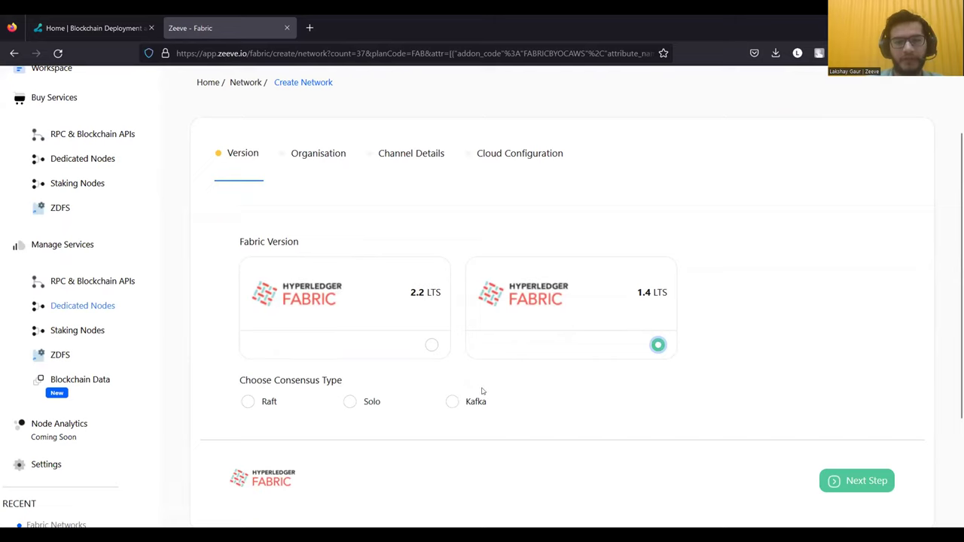
left_click(433, 346)
left_click(248, 402)
- Advance to the Organisation step and name ORG 1 'org1'
key("Return")
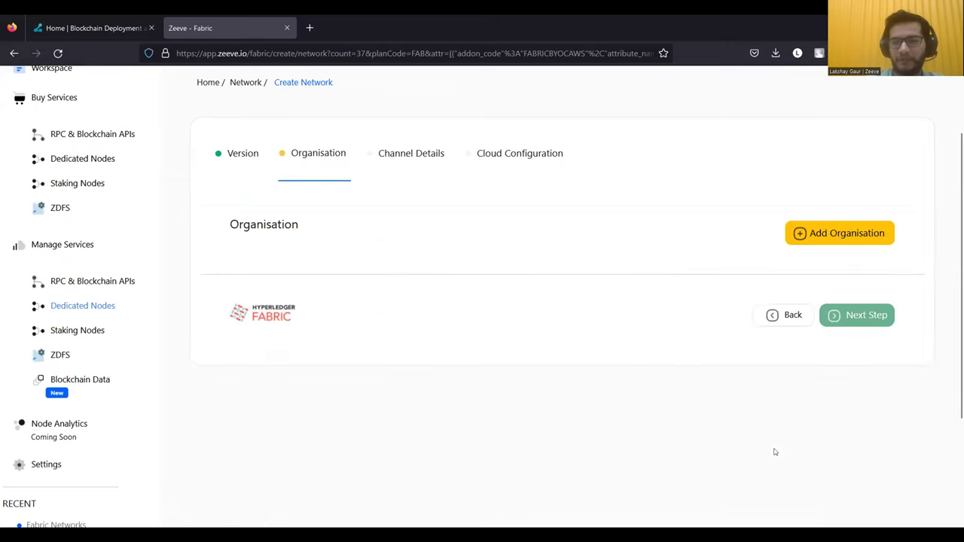
scroll(366, 293, "up", 3)
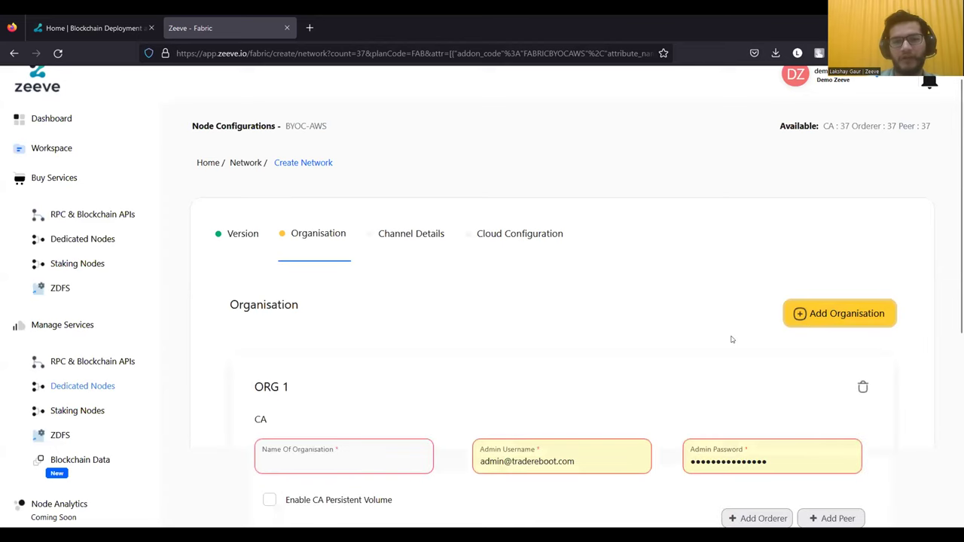
scroll(731, 339, "down", 1)
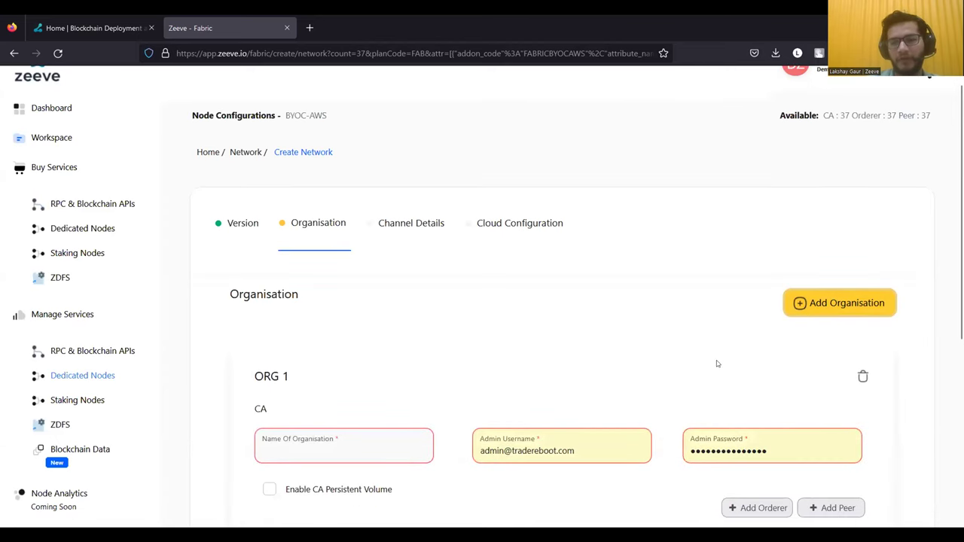
scroll(709, 367, "down", 1)
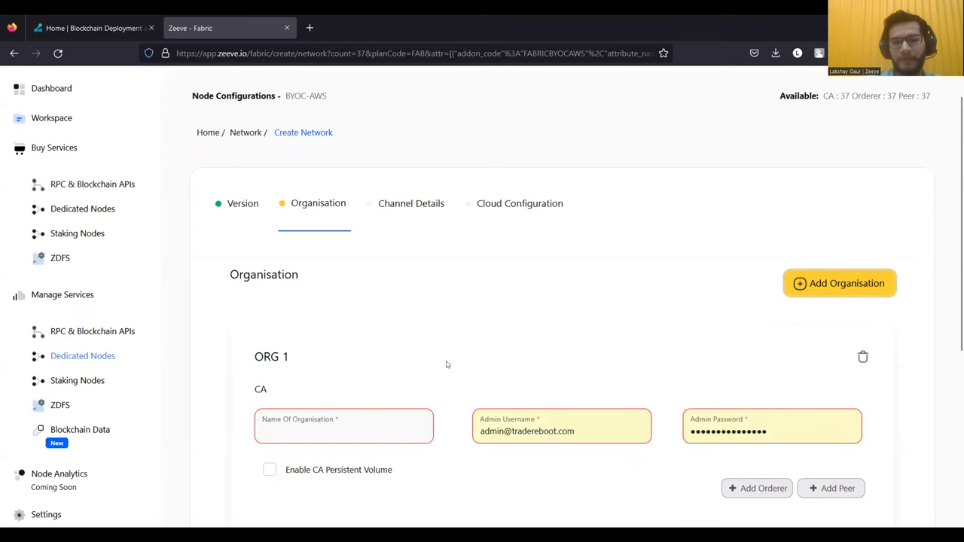
scroll(443, 389, "down", 2)
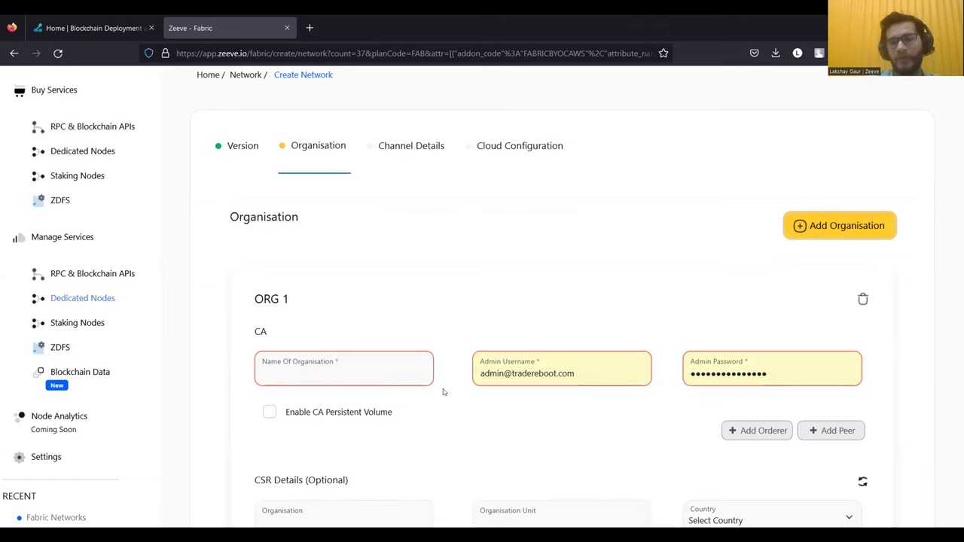
left_click(390, 381)
type("org1")
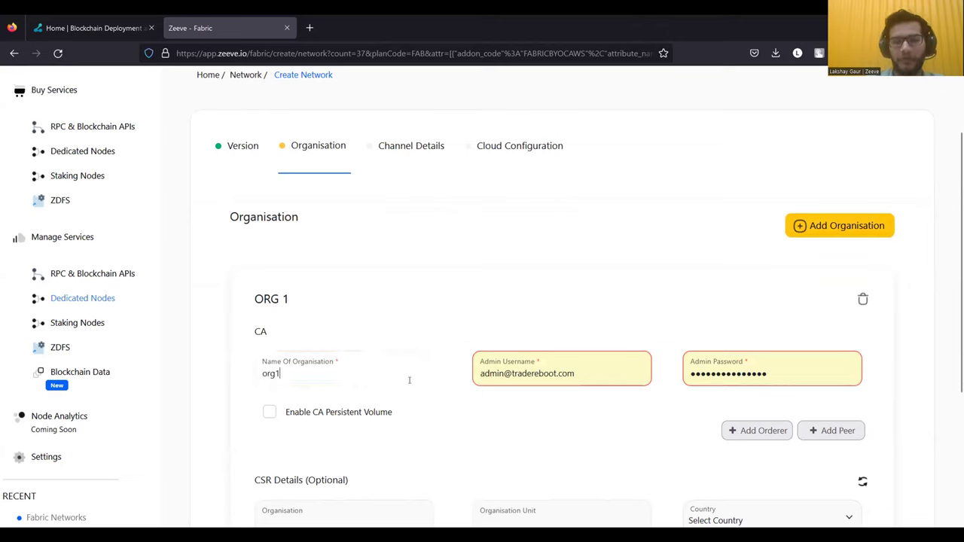
- Replace the CA admin username and paste the same value into Admin Password
triple_click(518, 377)
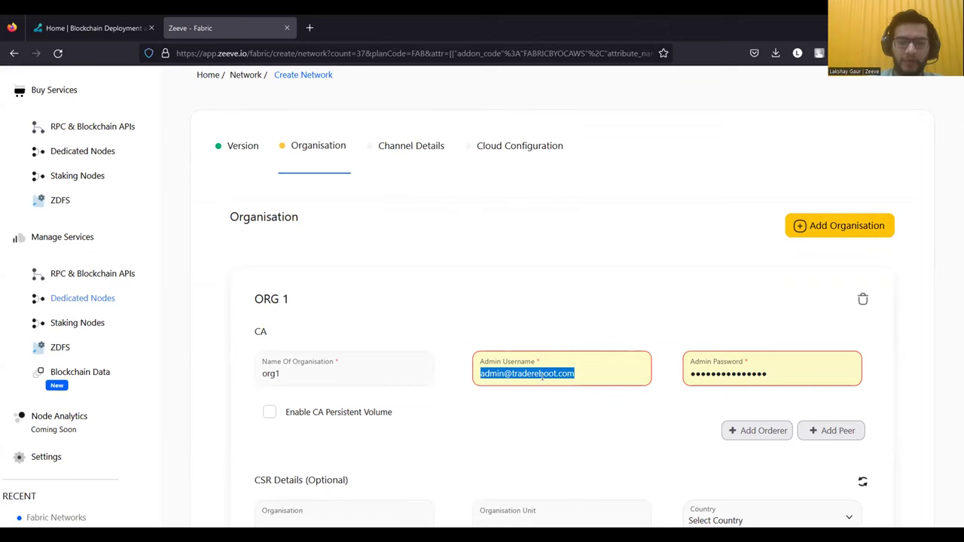
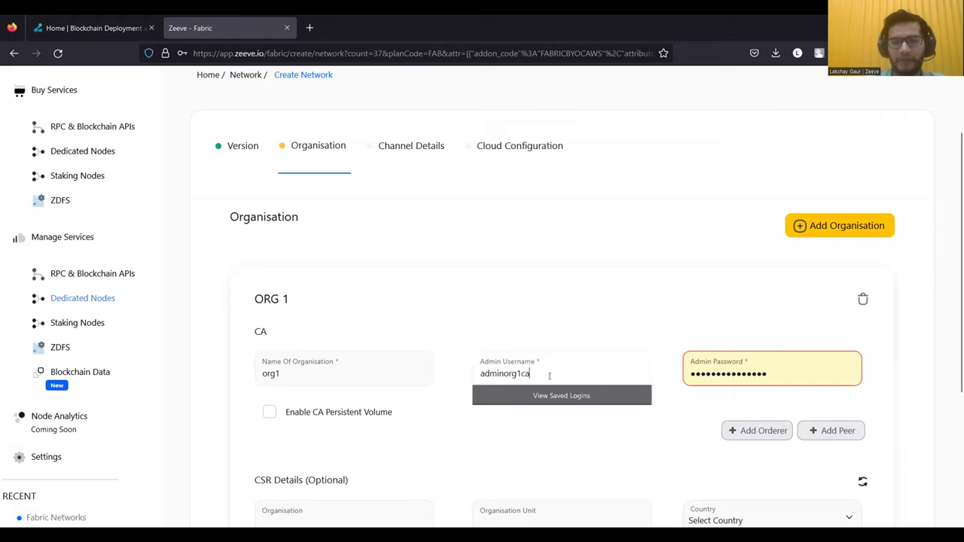
key("ctrl+a")
left_click(713, 369)
key("ctrl+a")
key("ctrl+v")
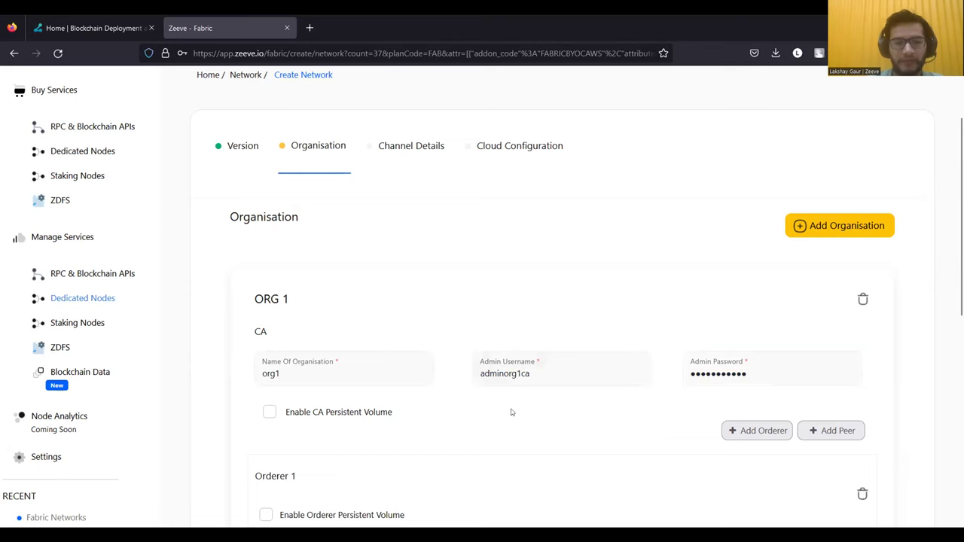
scroll(490, 414, "down", 1)
scroll(336, 372, "down", 1)
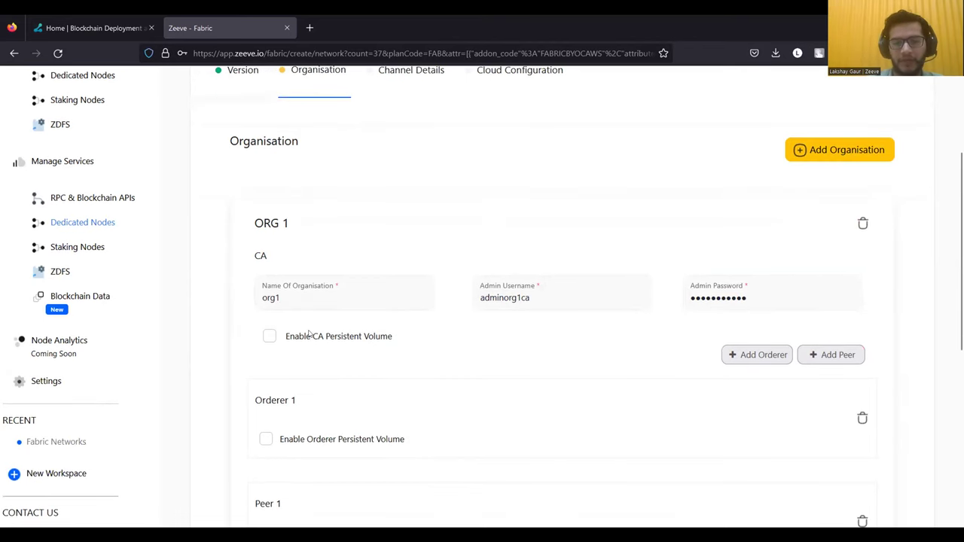
left_click(272, 337)
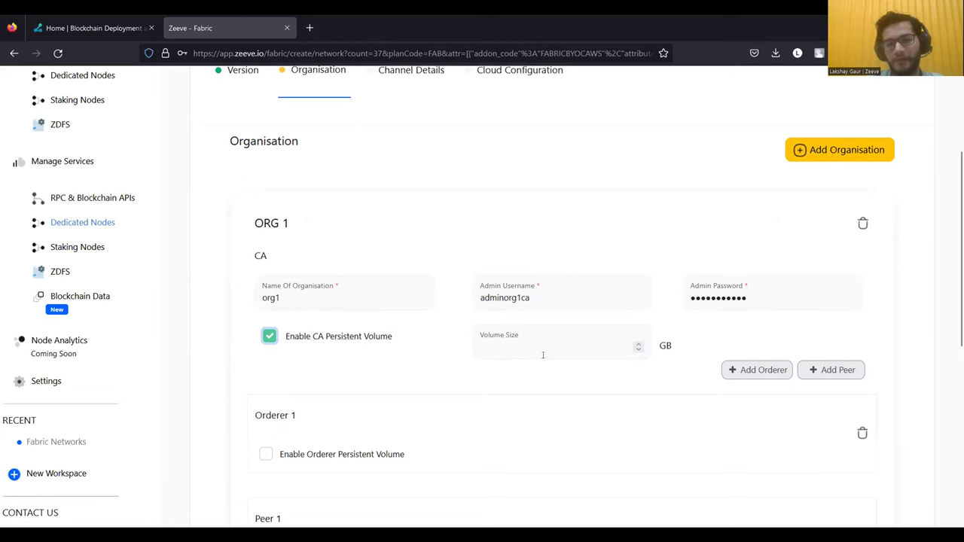
left_click(536, 355)
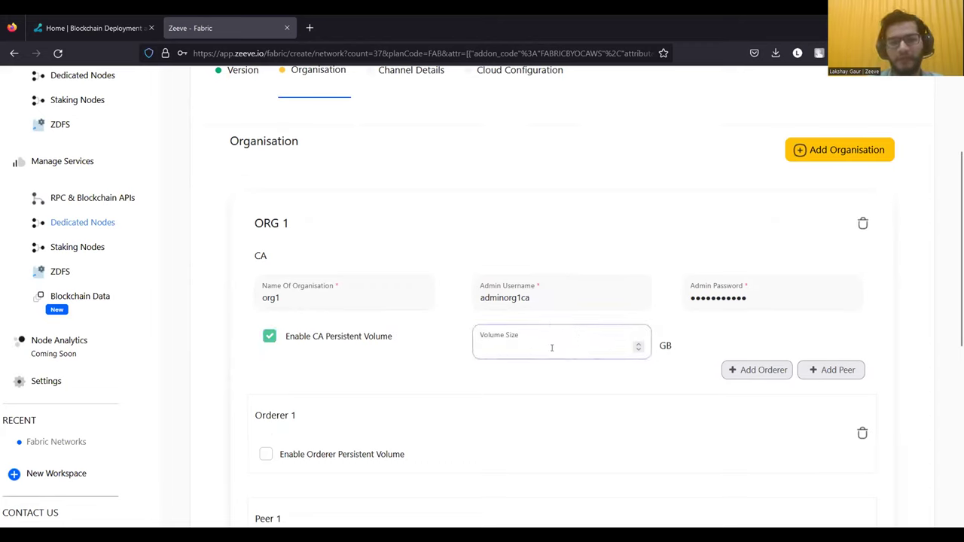
type("10")
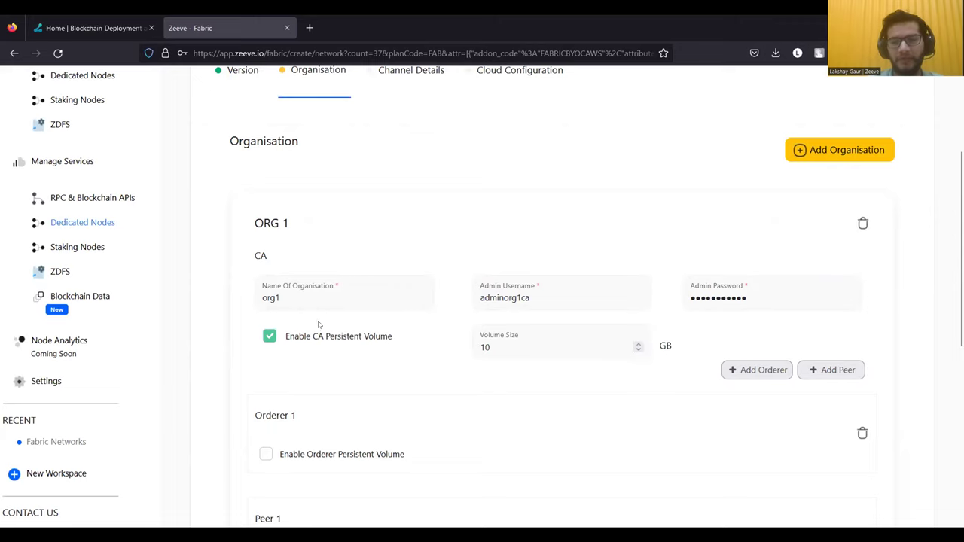
left_click_drag(504, 347, 470, 347)
key("BackSpace")
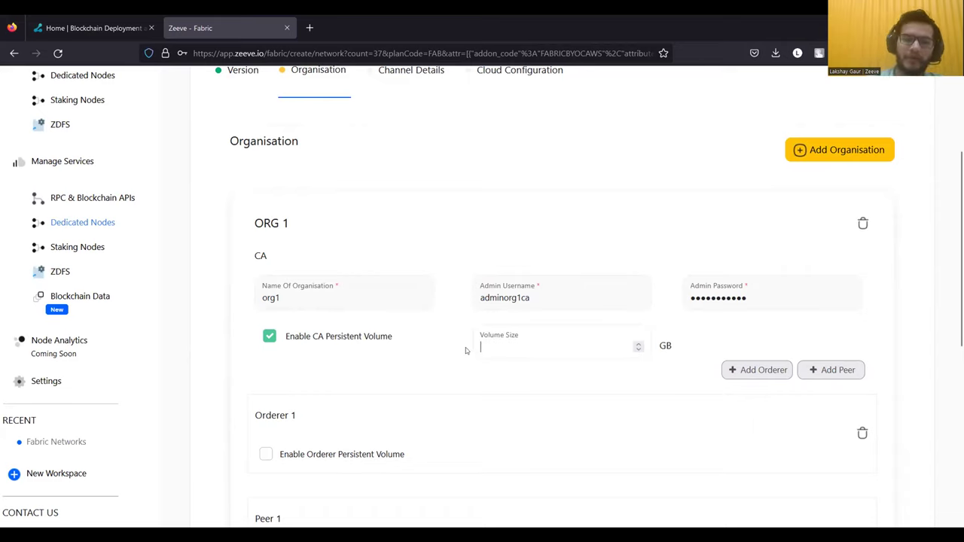
left_click(269, 337)
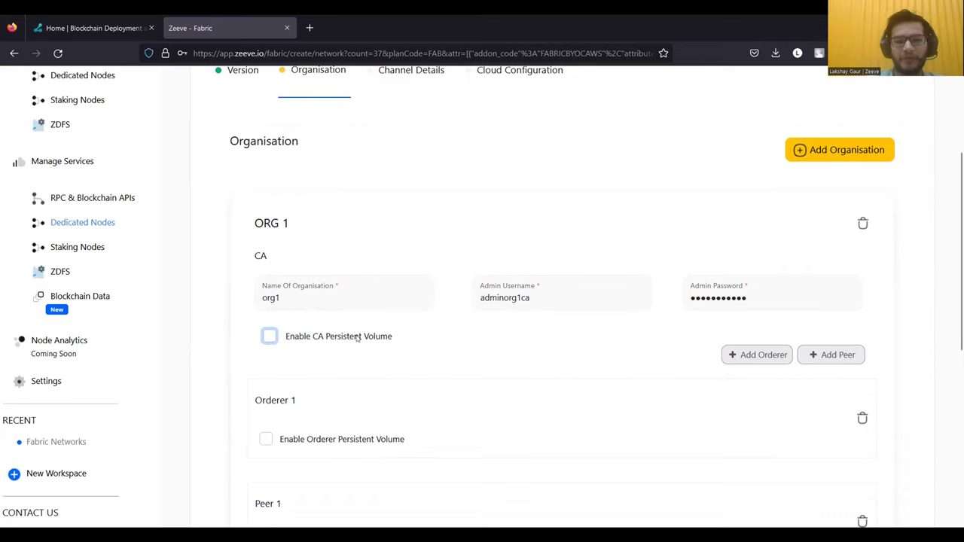
scroll(366, 388, "down", 2)
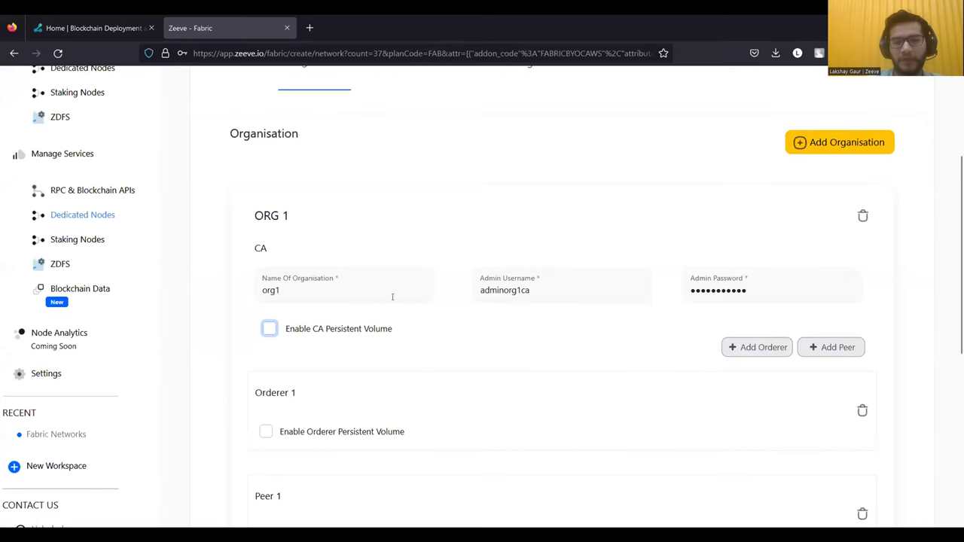
scroll(501, 339, "down", 1)
scroll(441, 376, "down", 2)
- Add then remove an extra orderer, and set Peer 1's database to Couch DB
left_click(763, 226)
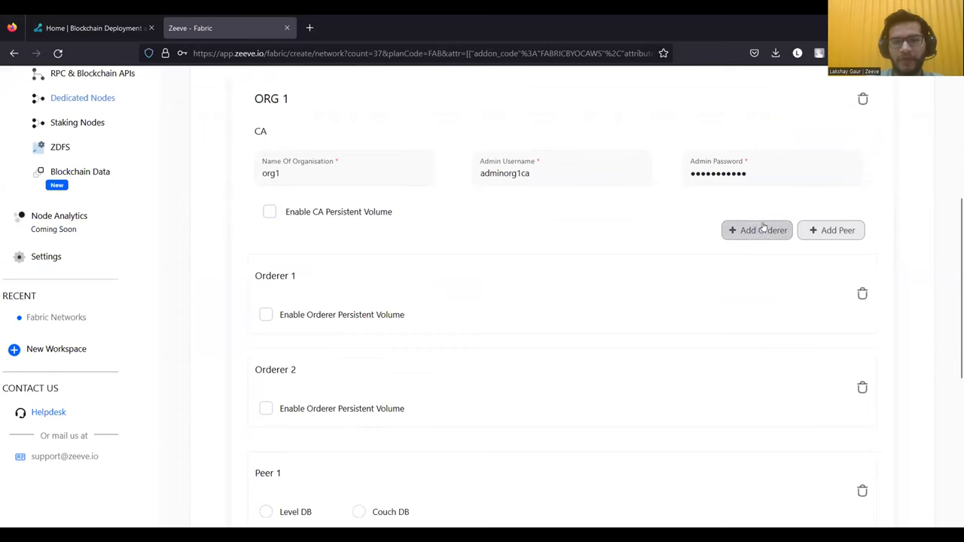
scroll(728, 290, "down", 1)
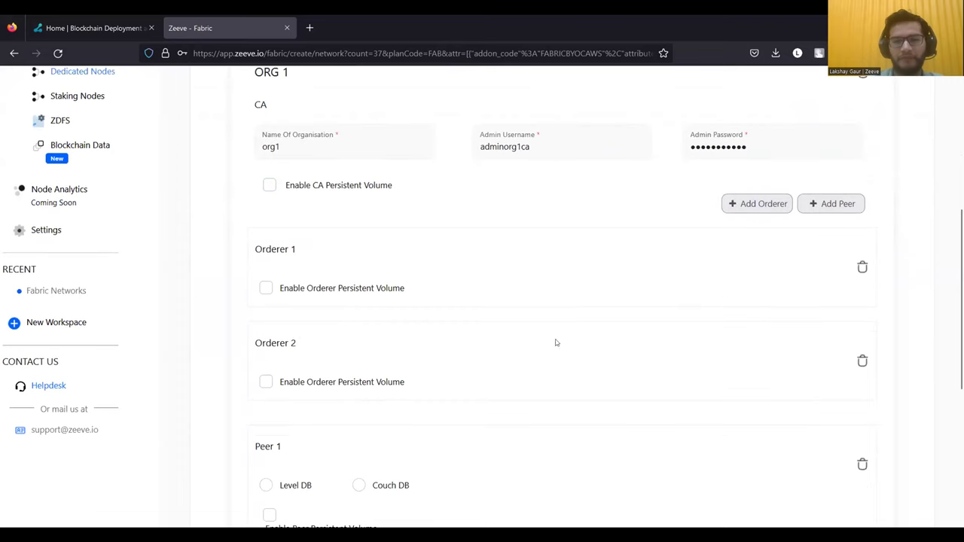
left_click(857, 367)
scroll(545, 379, "down", 3)
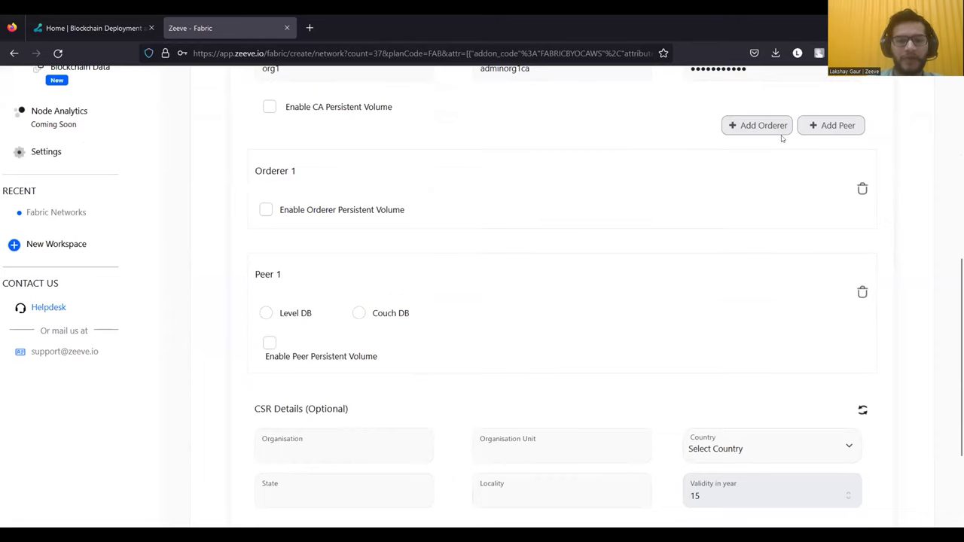
left_click(268, 314)
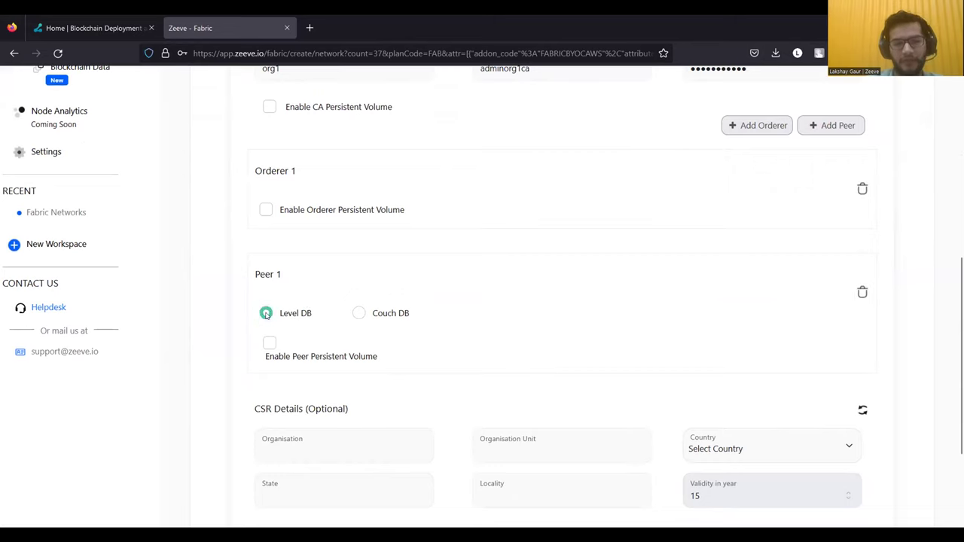
left_click(358, 314)
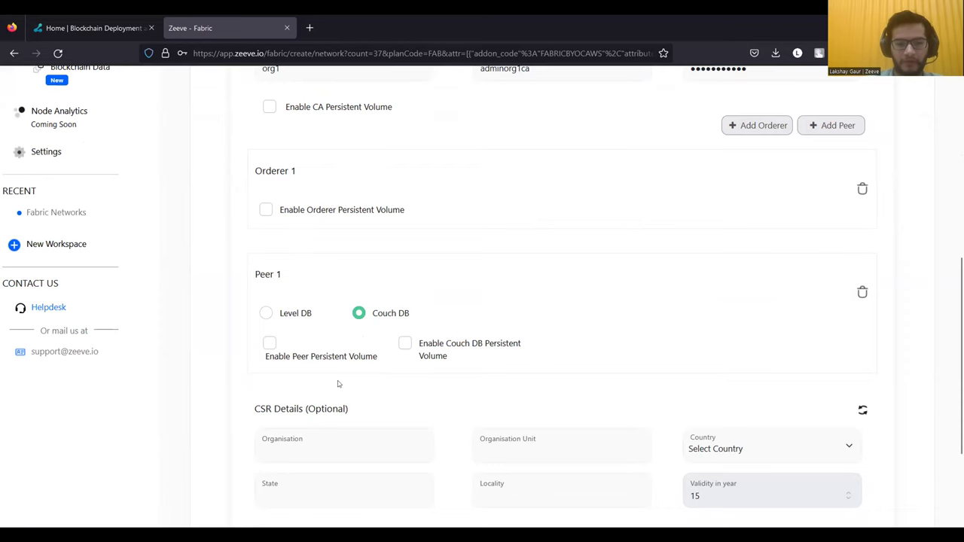
- Review the organisation settings and try Next Step, triggering the orderer-count warning
scroll(338, 375, "down", 2)
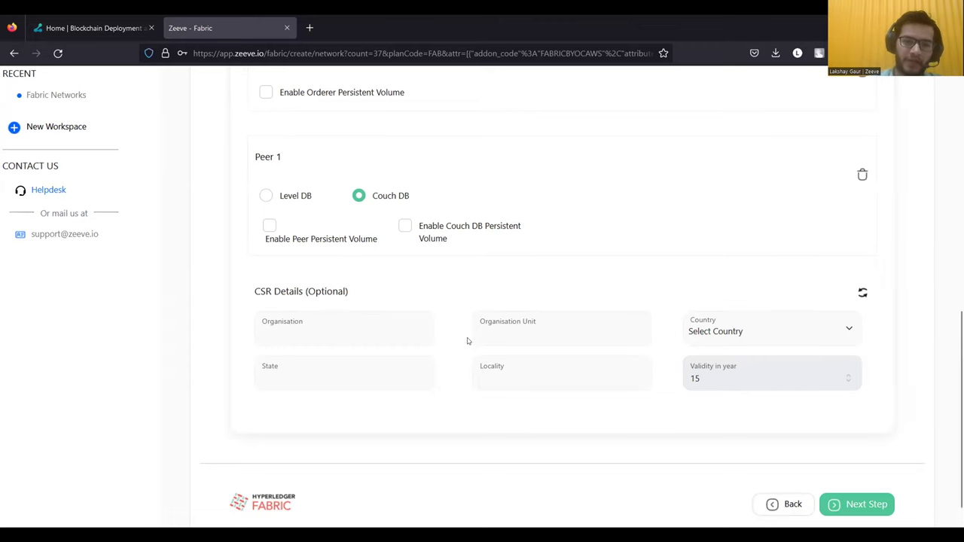
scroll(467, 341, "up", 1)
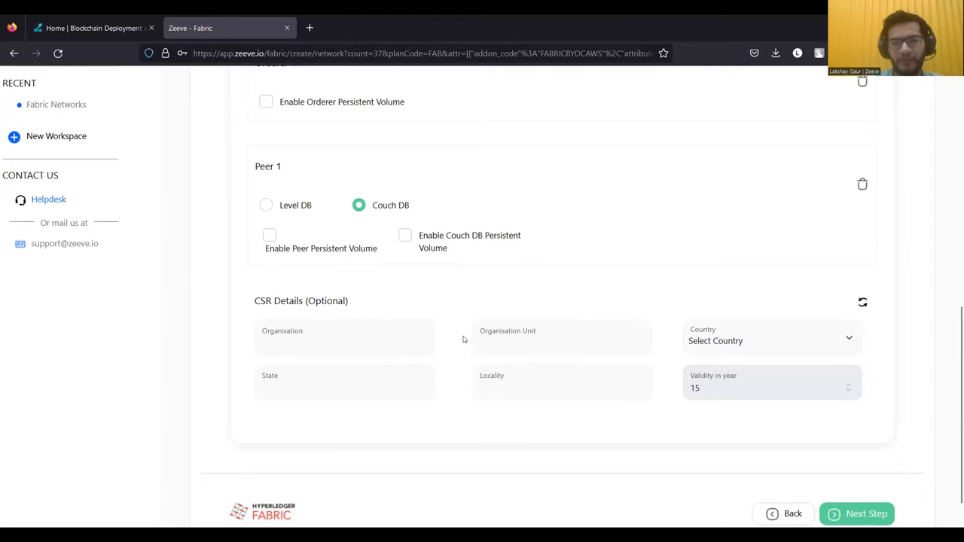
scroll(462, 339, "up", 1)
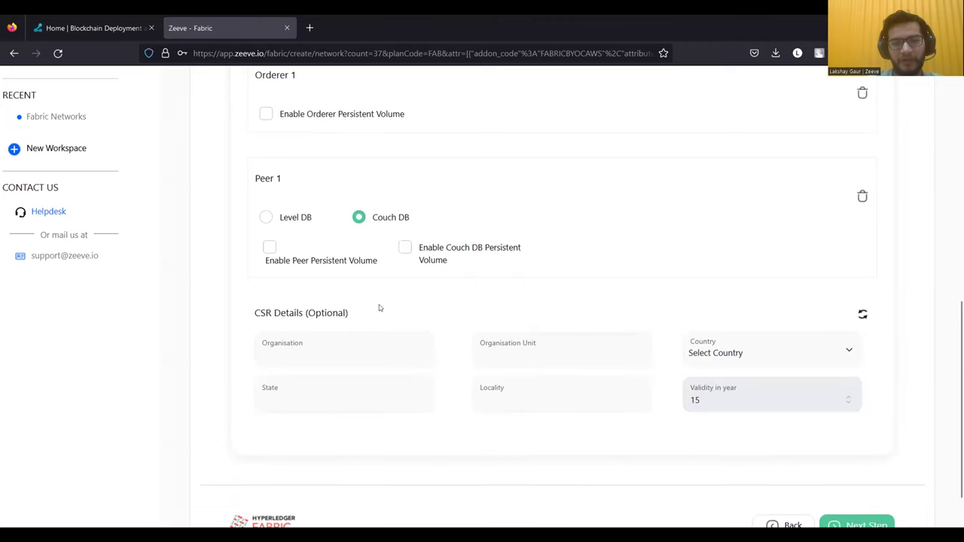
scroll(379, 308, "up", 3)
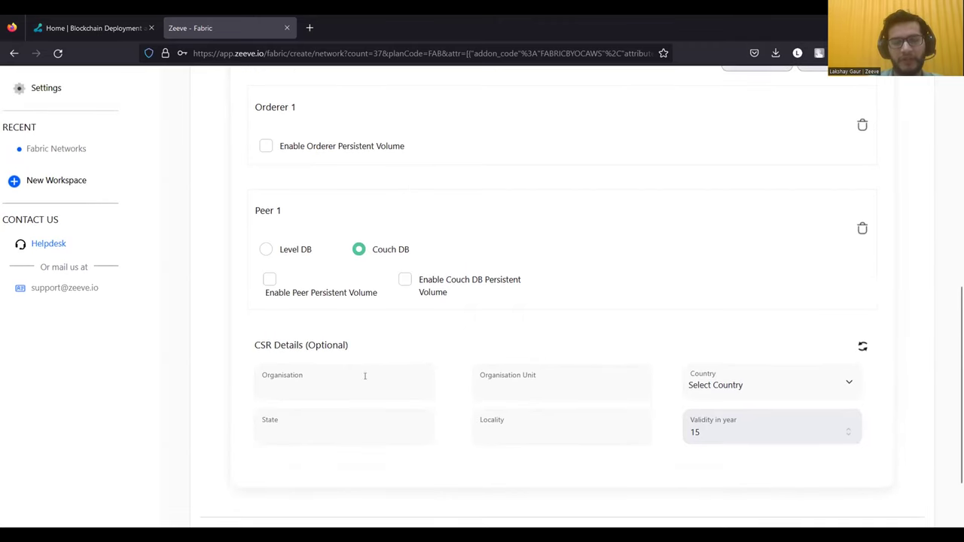
scroll(422, 366, "down", 3)
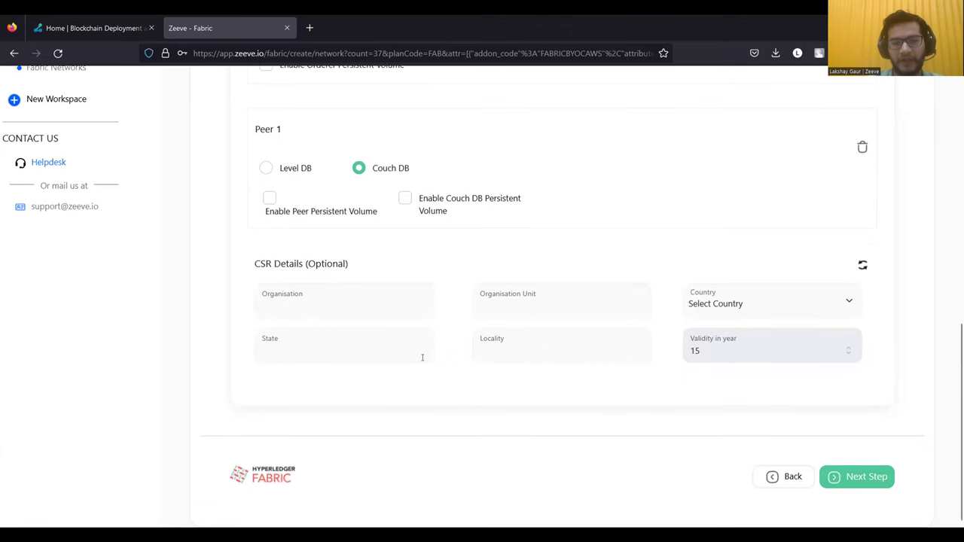
scroll(648, 310, "up", 4)
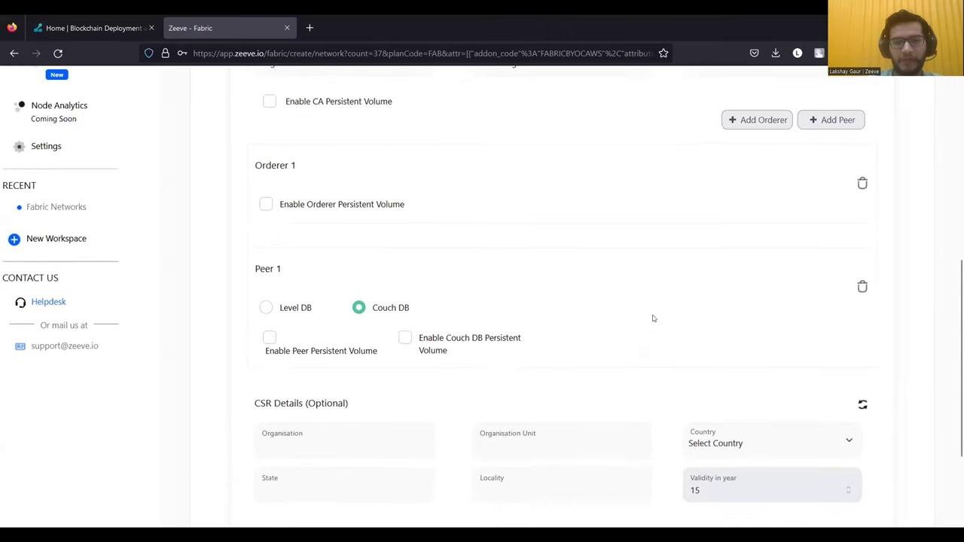
scroll(654, 319, "down", 4)
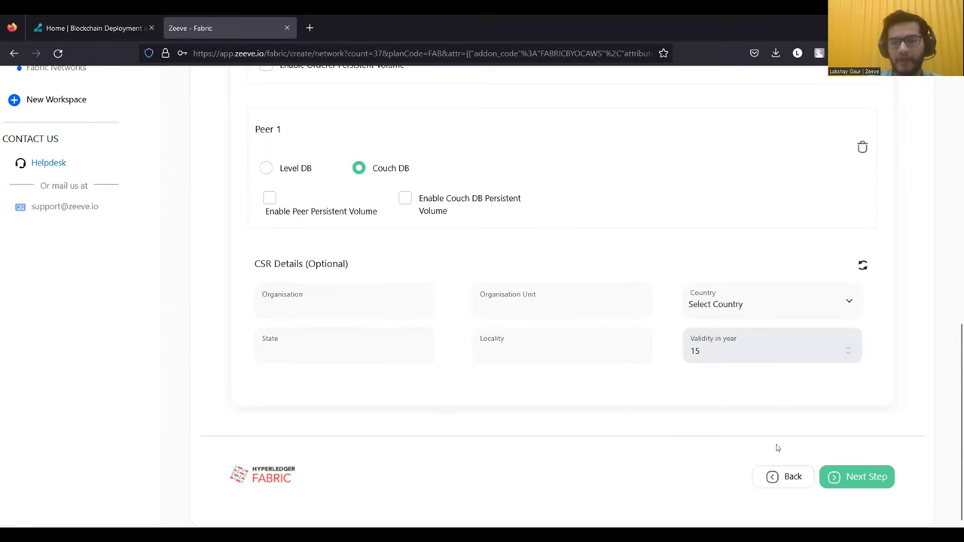
key("Return")
- Add Orderer 2 and Orderer 3 to ORG 1 and advance to Channel Details
scroll(829, 339, "up", 1)
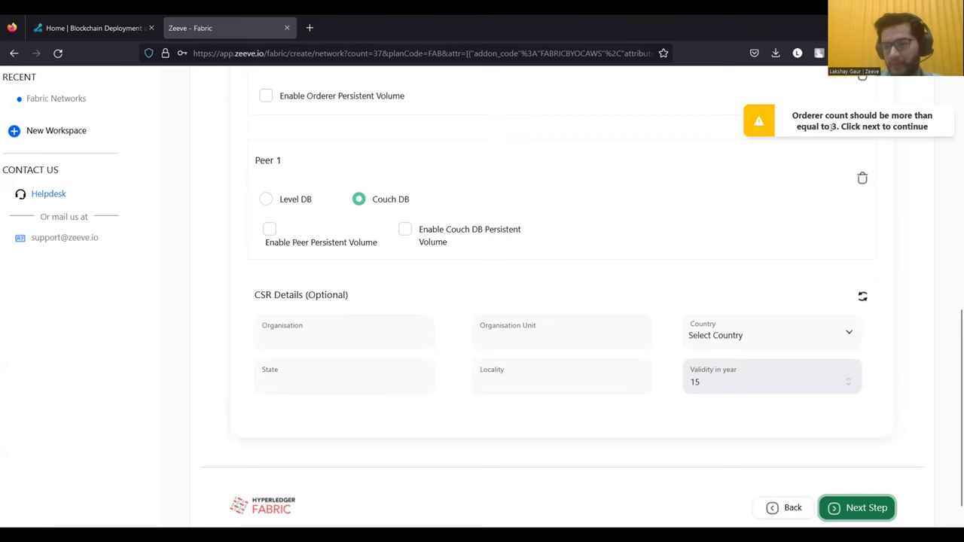
scroll(824, 154, "up", 5)
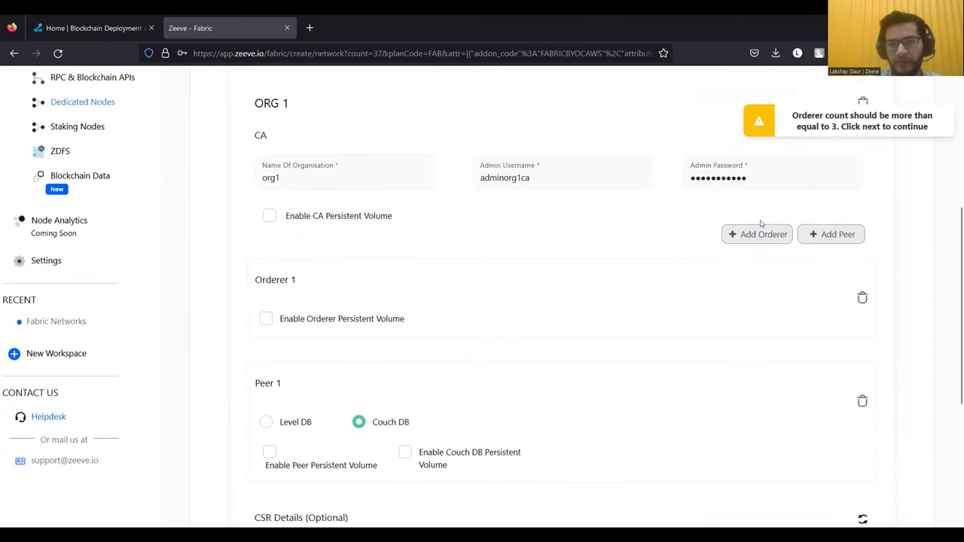
left_click(752, 235)
scroll(714, 297, "down", 1)
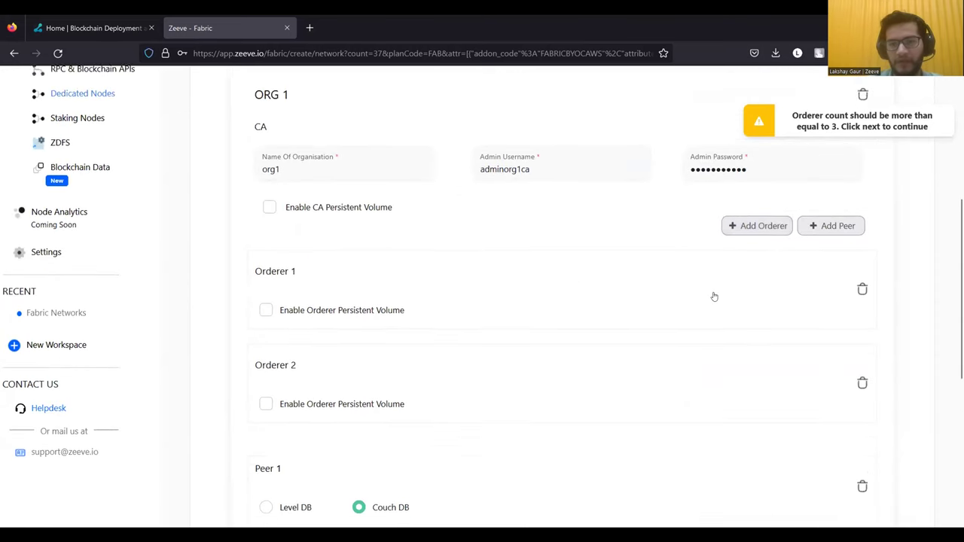
left_click(752, 218)
scroll(668, 360, "down", 4)
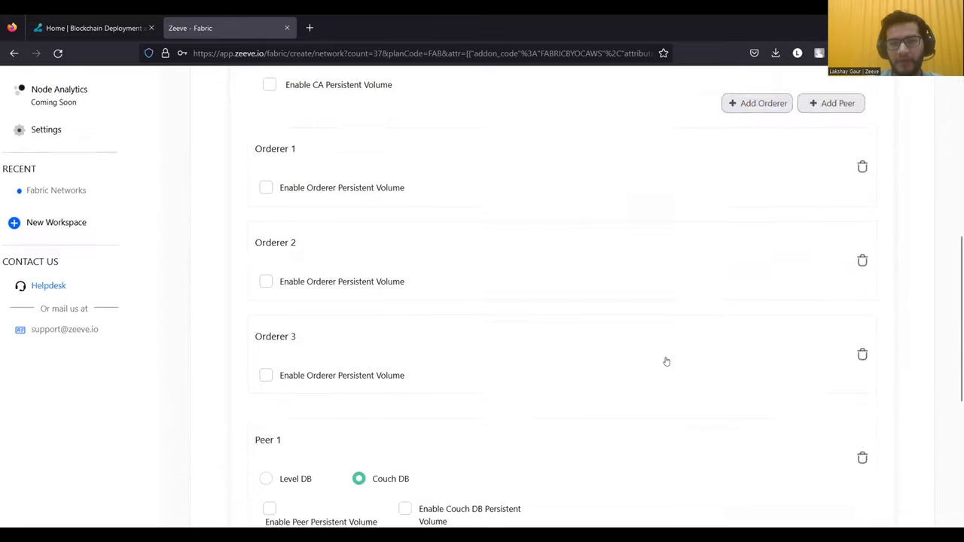
scroll(684, 252, "up", 1)
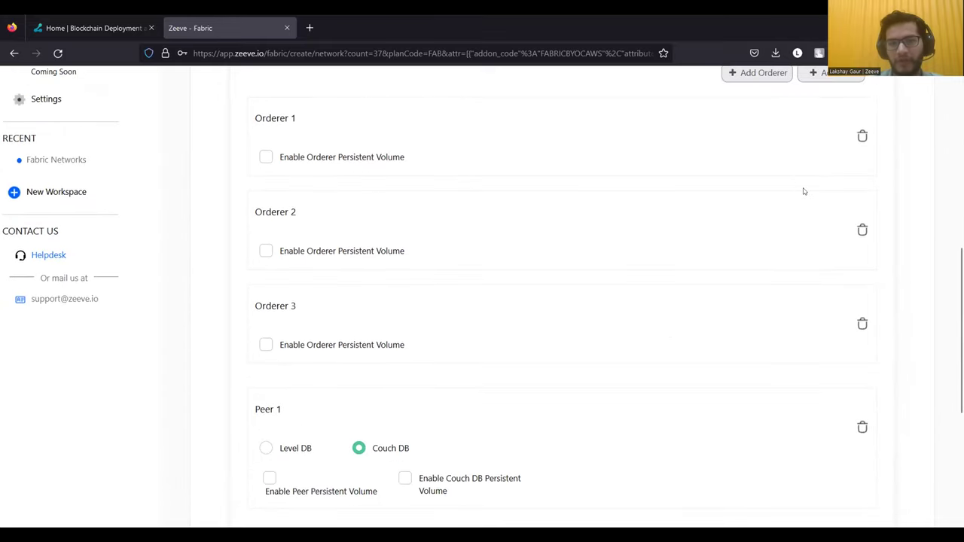
scroll(804, 190, "up", 2)
scroll(804, 191, "down", 5)
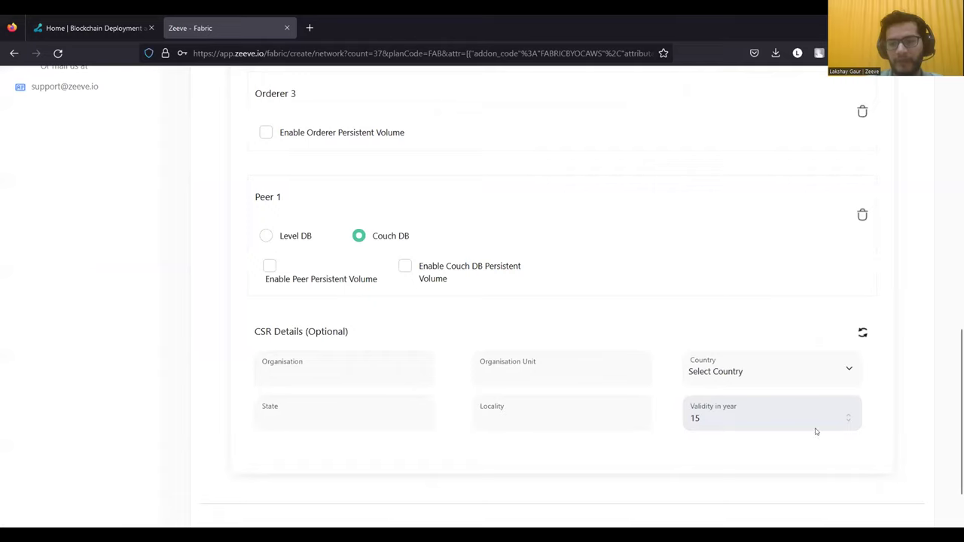
key("Return")
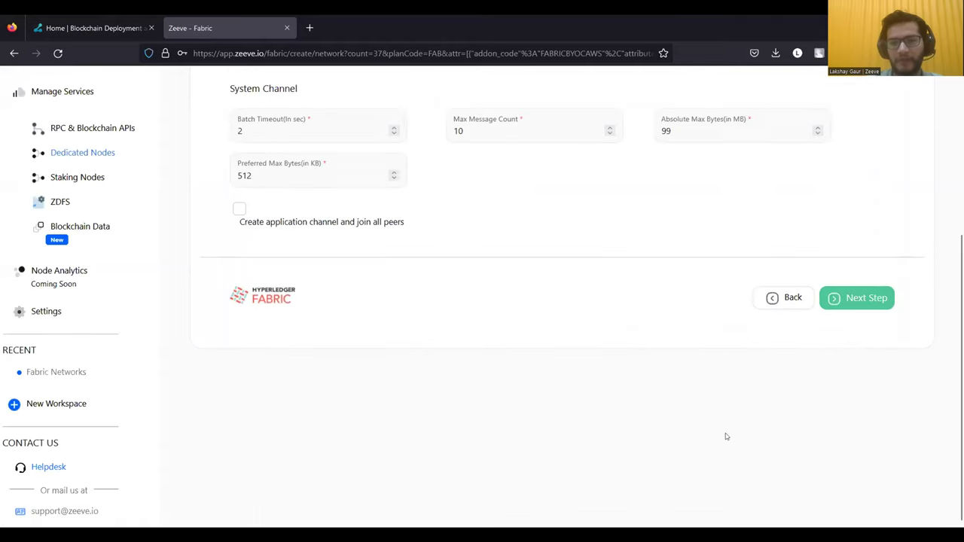
- Enable 'Create application channel and join all peers' and enter mychannel as the channel name
scroll(727, 437, "up", 2)
scroll(726, 437, "up", 1)
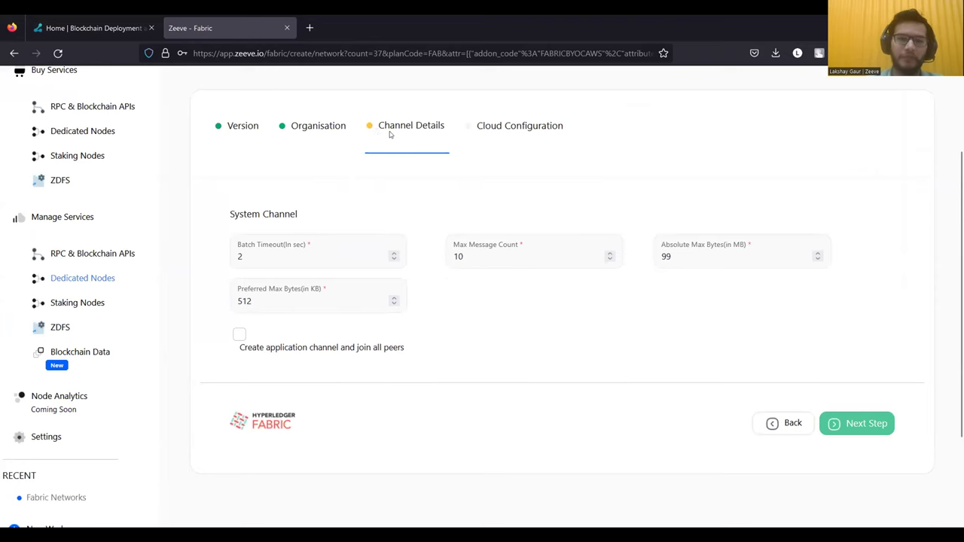
scroll(381, 137, "up", 1)
scroll(381, 138, "up", 3)
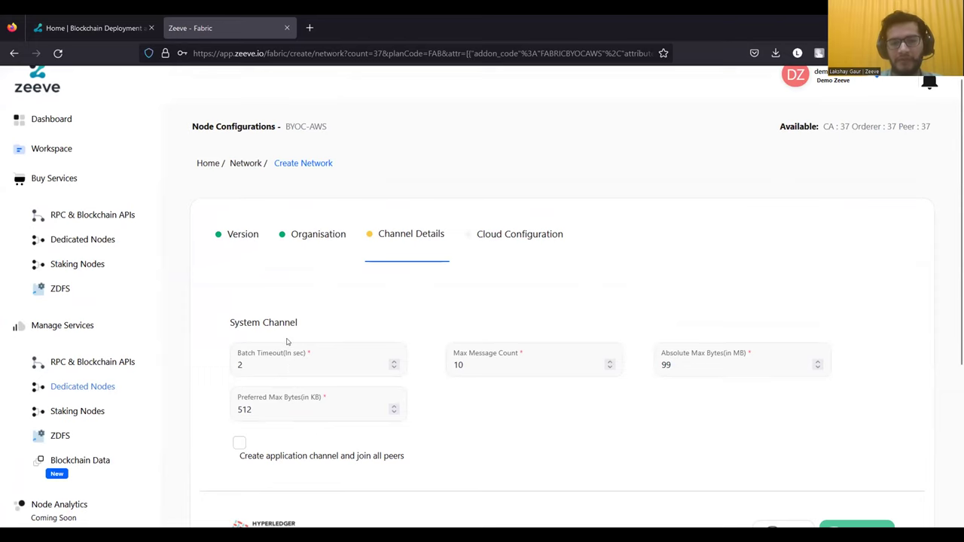
scroll(302, 415, "down", 1)
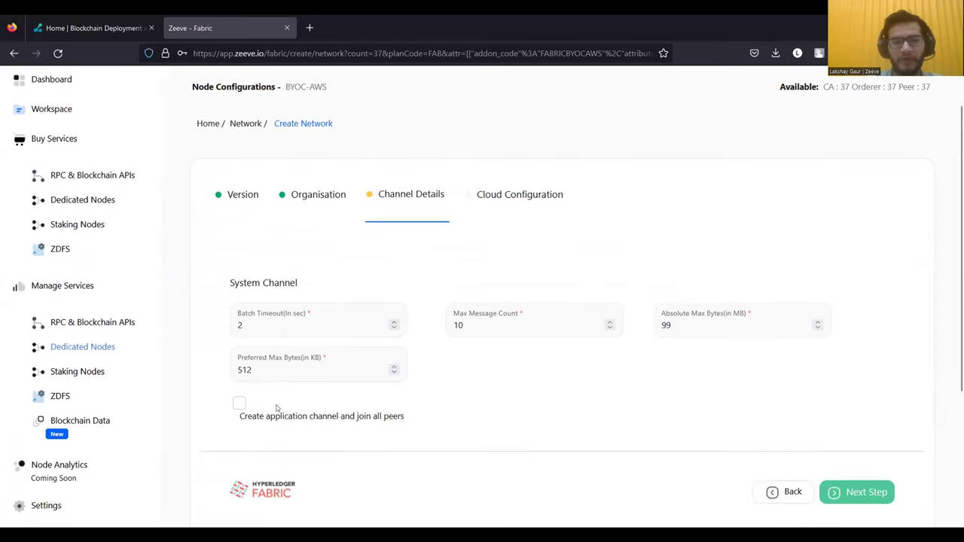
left_click(239, 405)
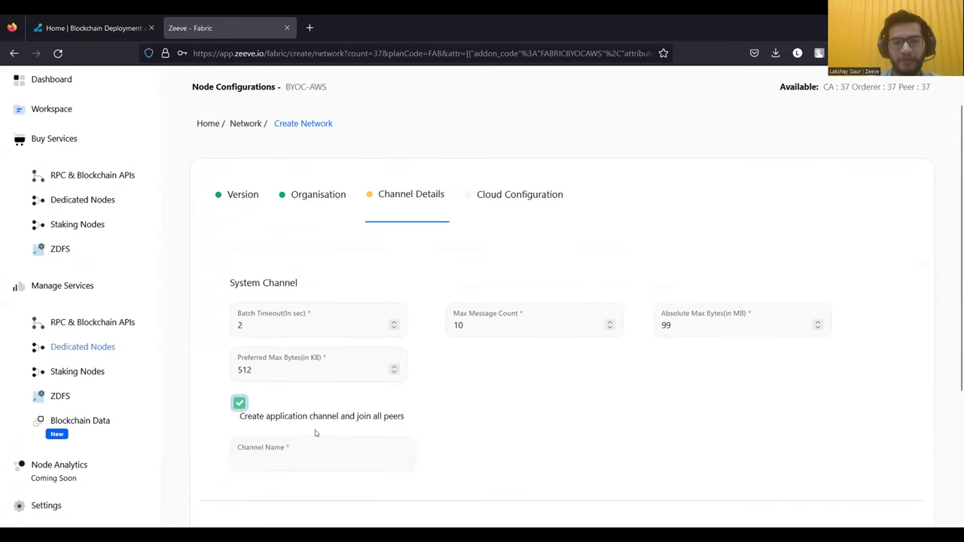
scroll(315, 430, "down", 1)
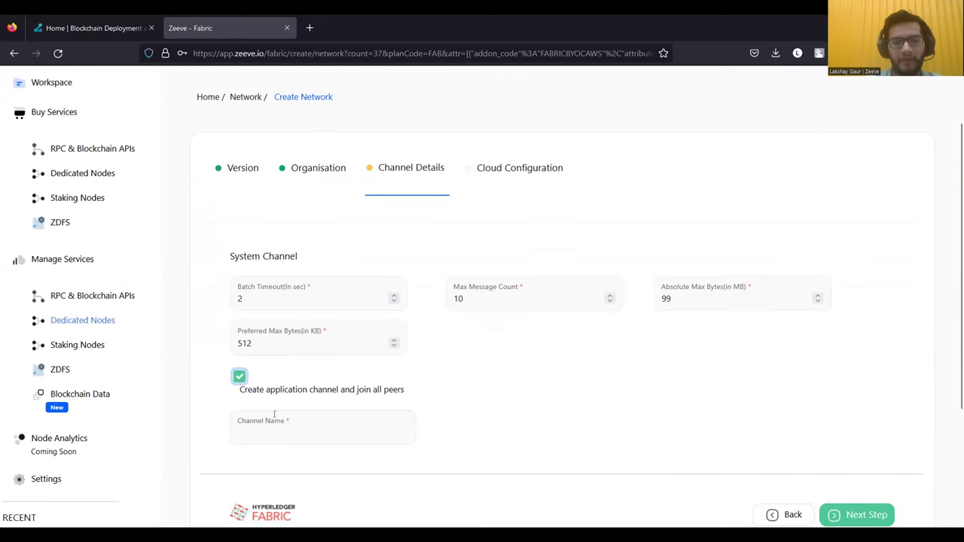
left_click(311, 430)
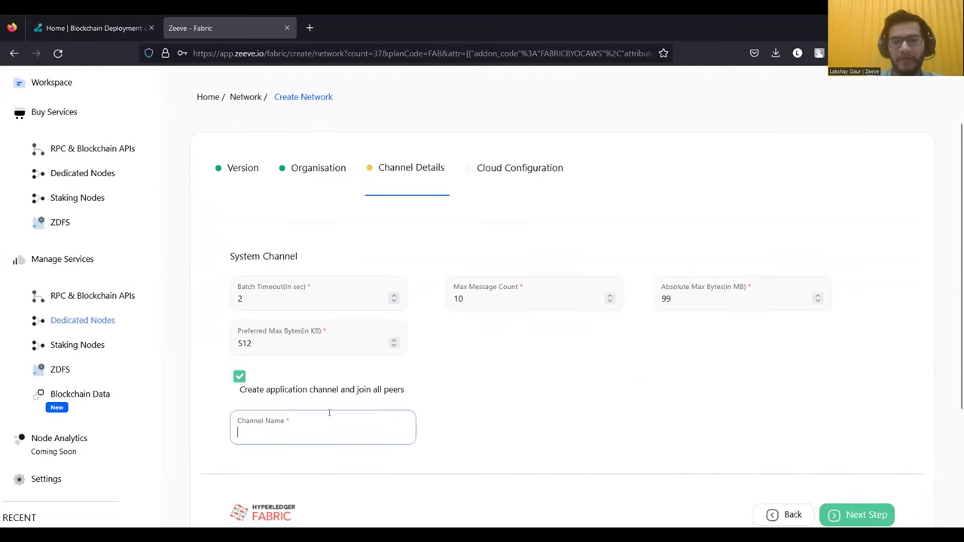
type("mychannel")
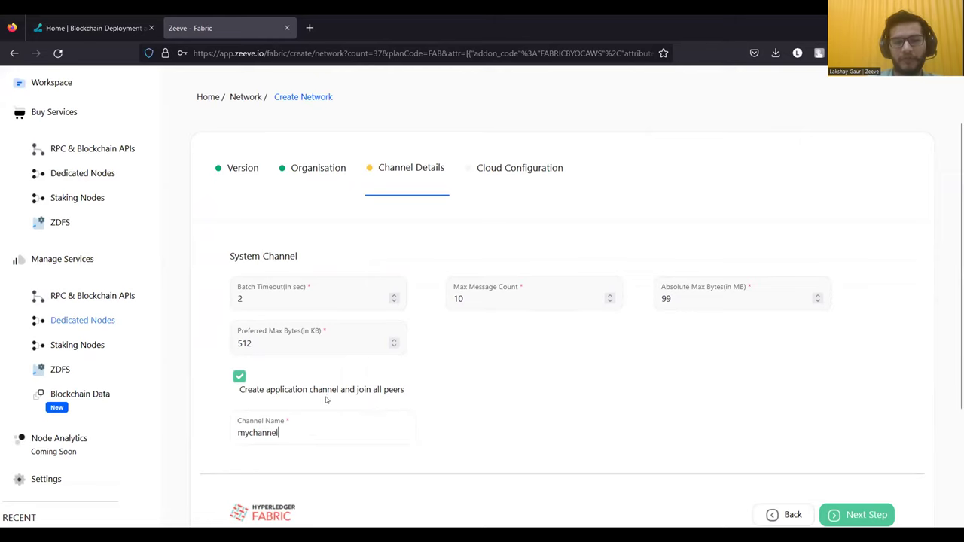
left_click_drag(238, 393, 288, 397)
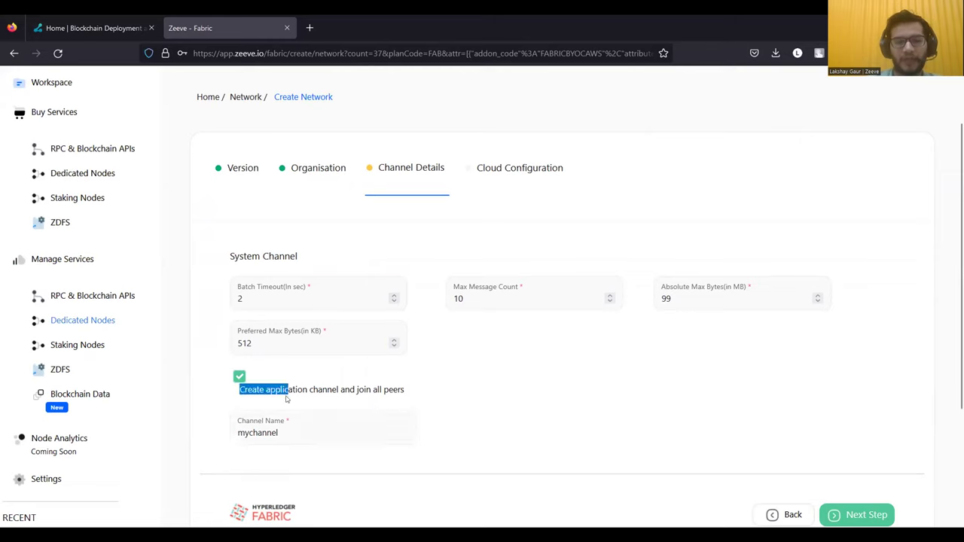
left_click(254, 398)
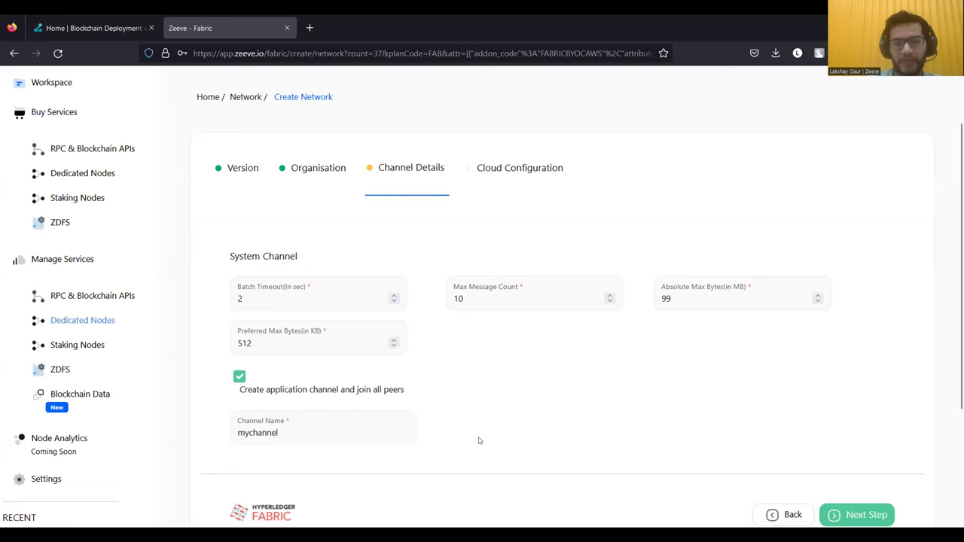
scroll(478, 439, "down", 2)
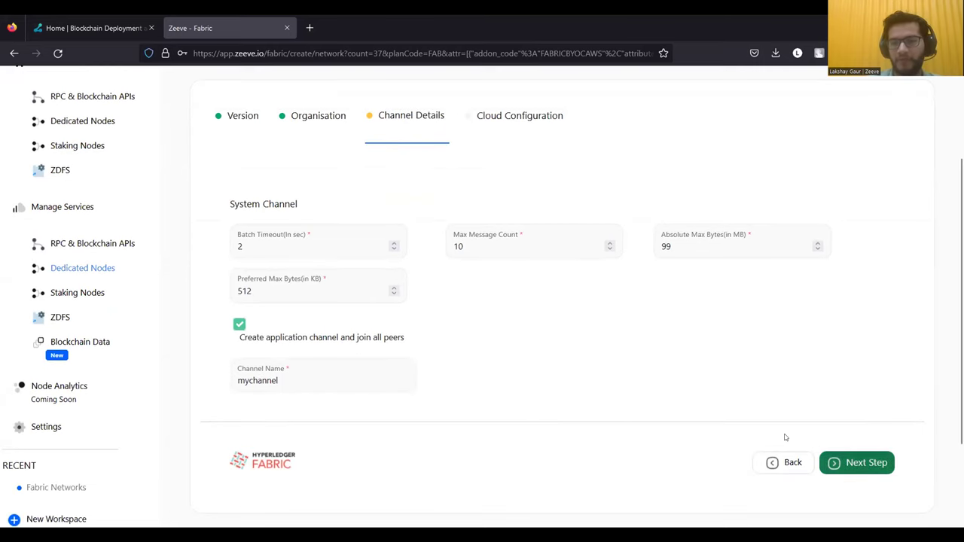
- Advance to Cloud Configuration and name the network HLFdev
left_click(857, 462)
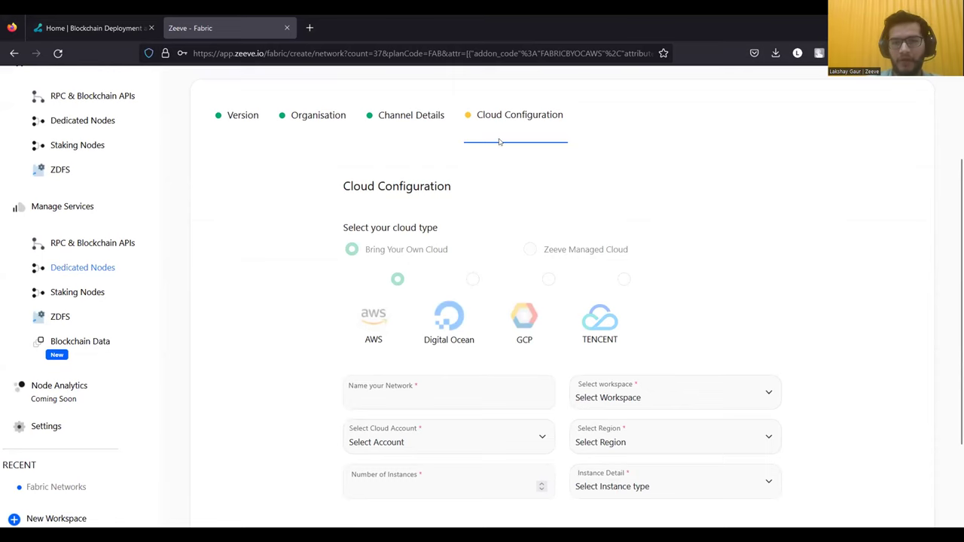
scroll(499, 140, "up", 1)
scroll(446, 227, "down", 1)
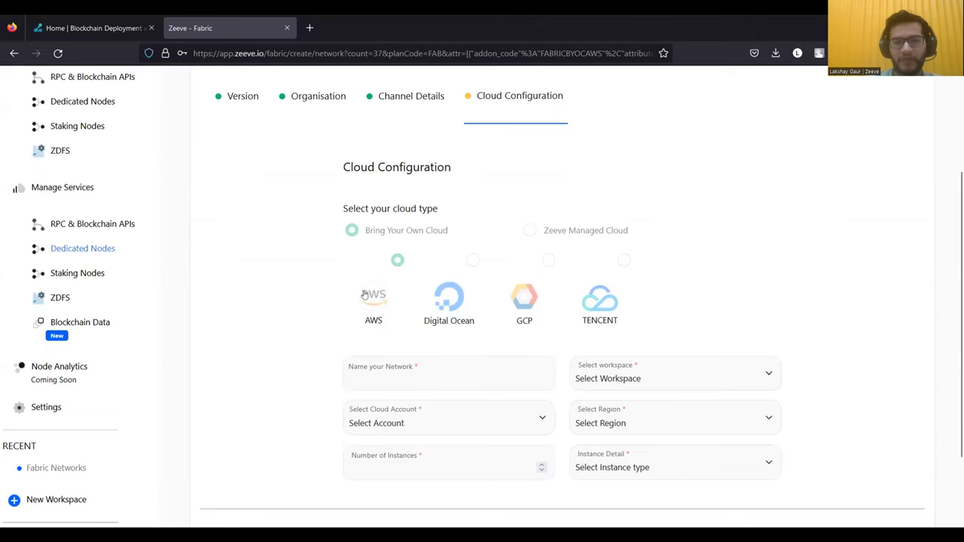
scroll(399, 234, "up", 1)
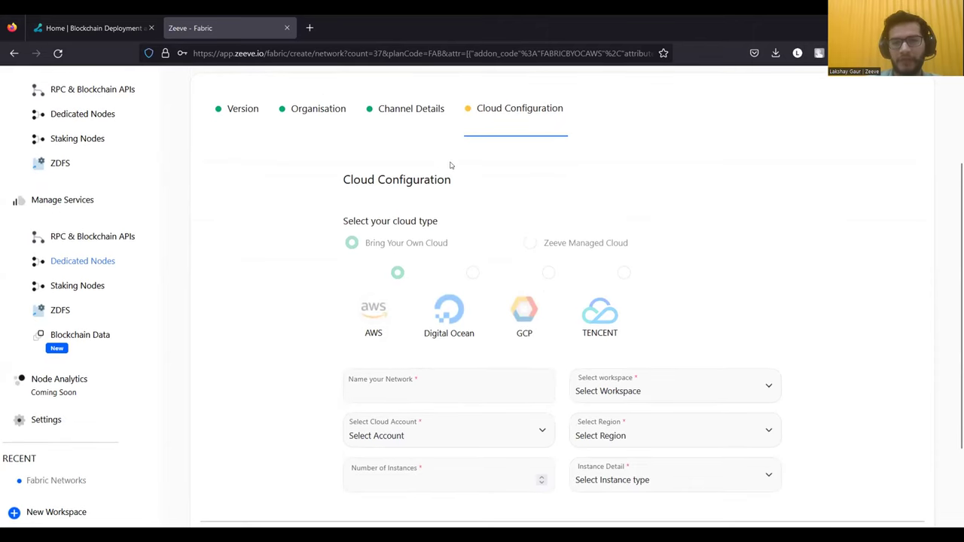
scroll(372, 260, "down", 1)
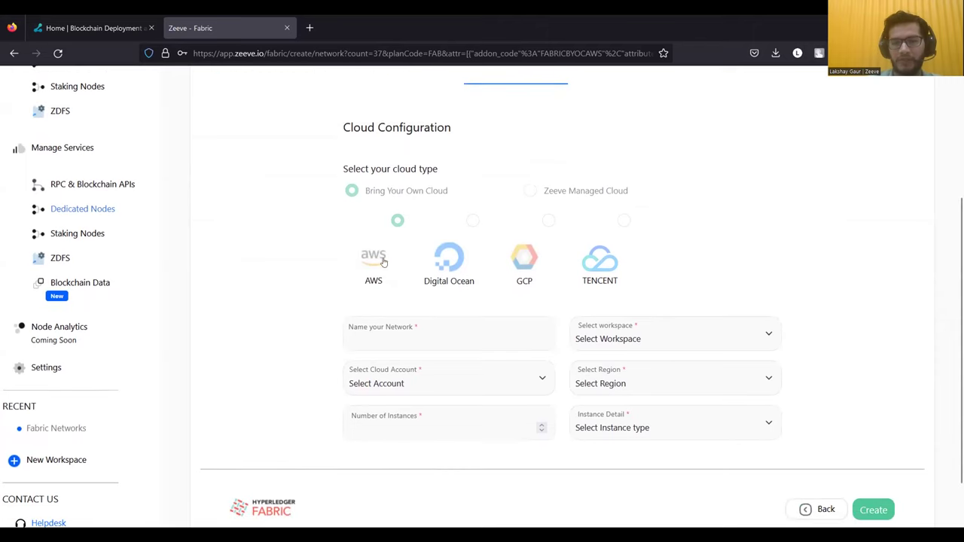
scroll(471, 239, "up", 1)
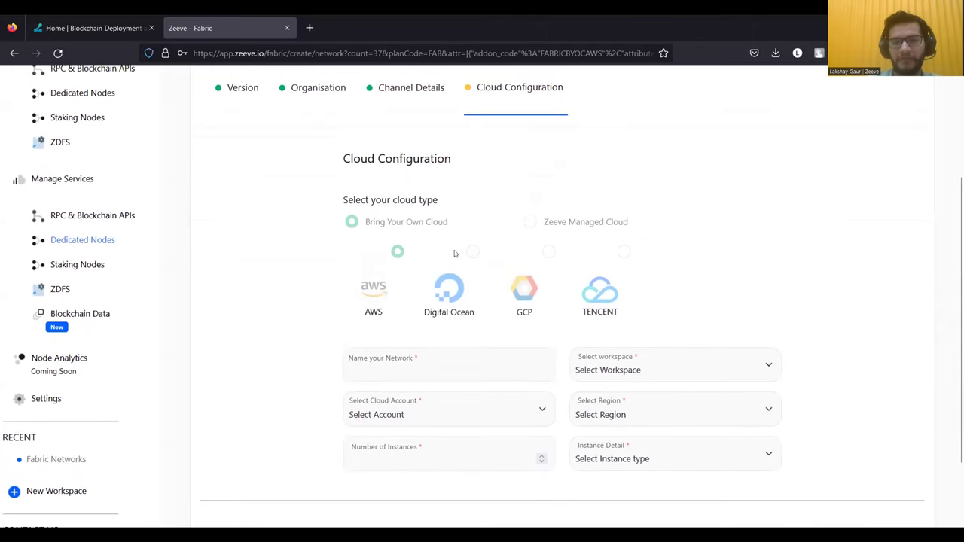
scroll(456, 327, "down", 1)
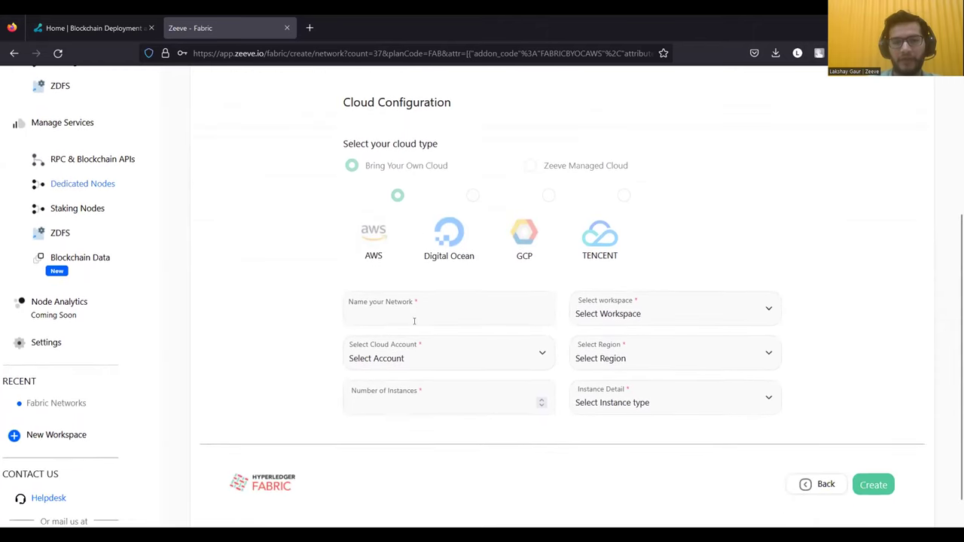
left_click(430, 312)
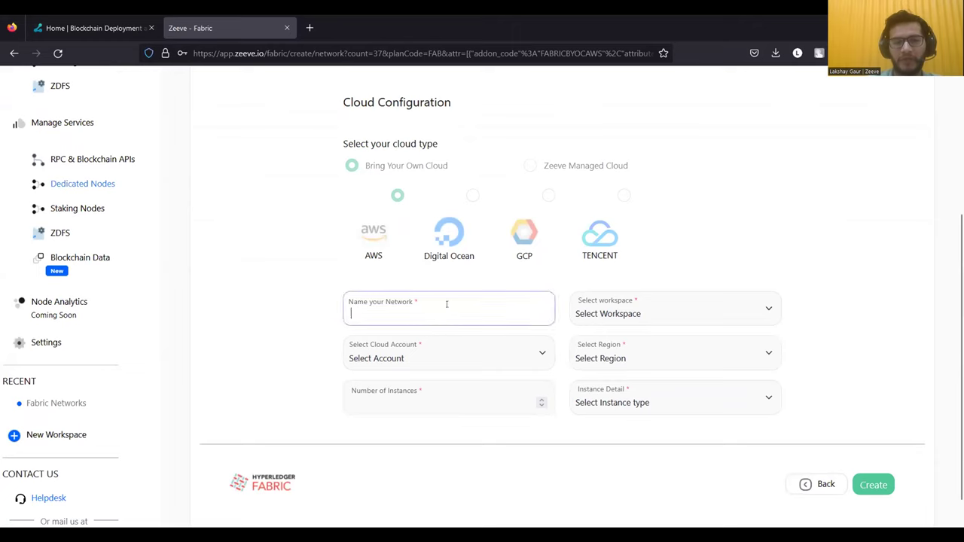
type("hfl")
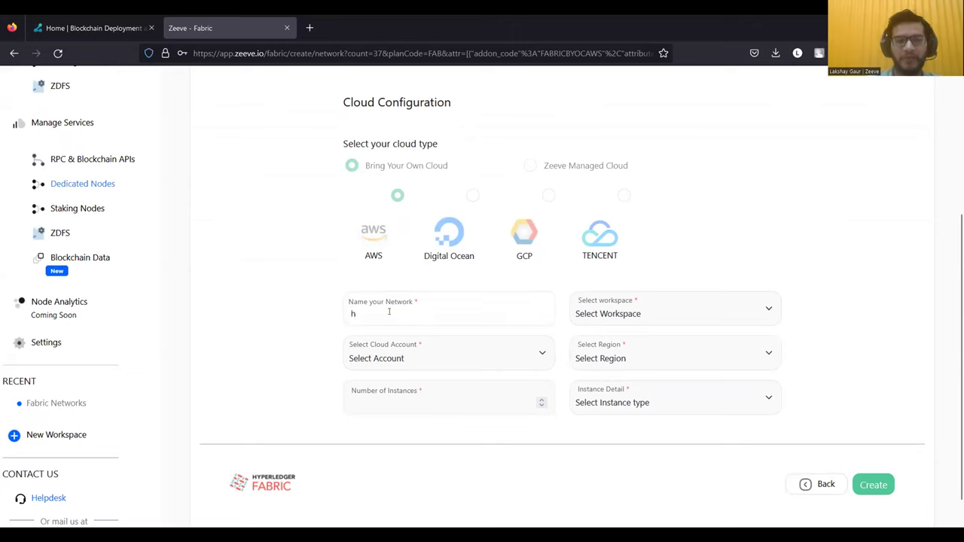
key("BackSpace")
key("BackSpace")
key("BackSpace")
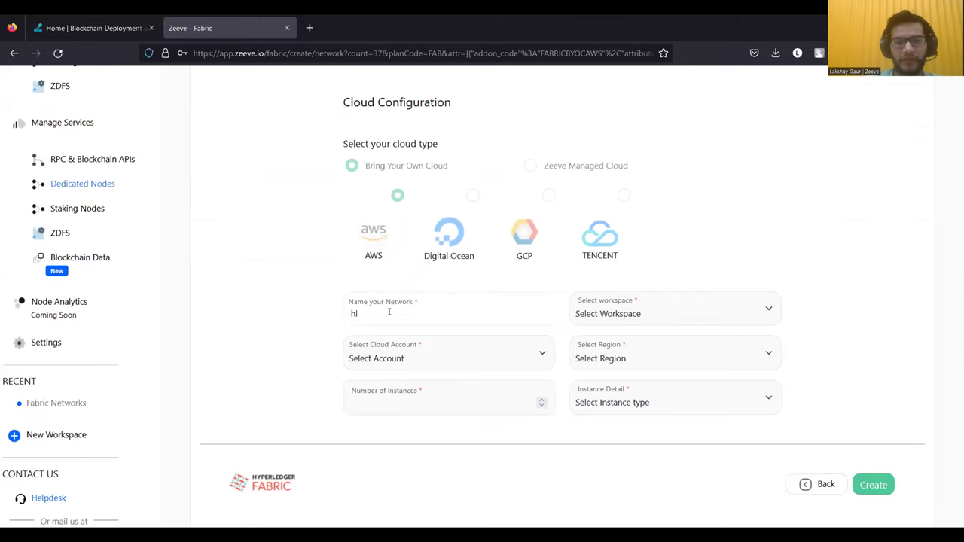
type("HLFdev")
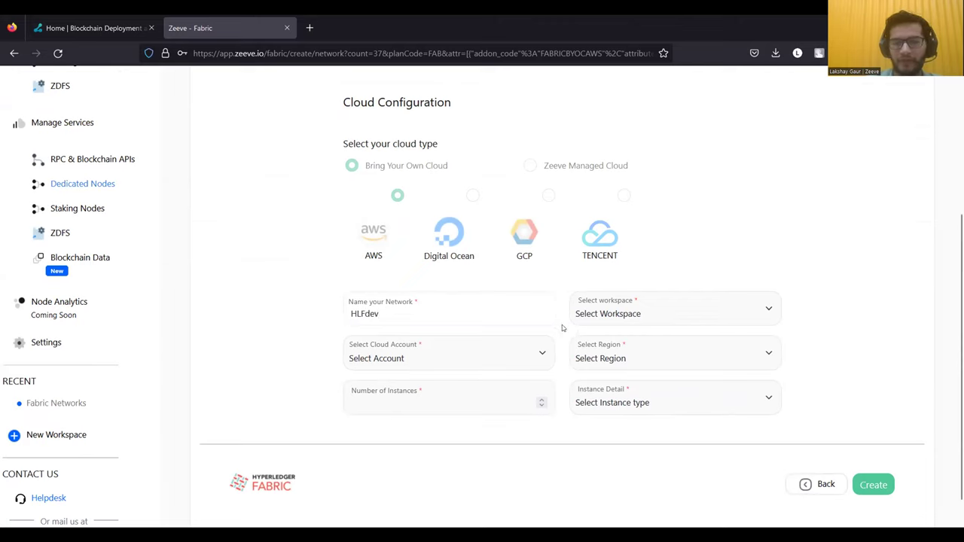
- Put the network in the Fabric Networks workspace and select the available cloud account
left_click(607, 320)
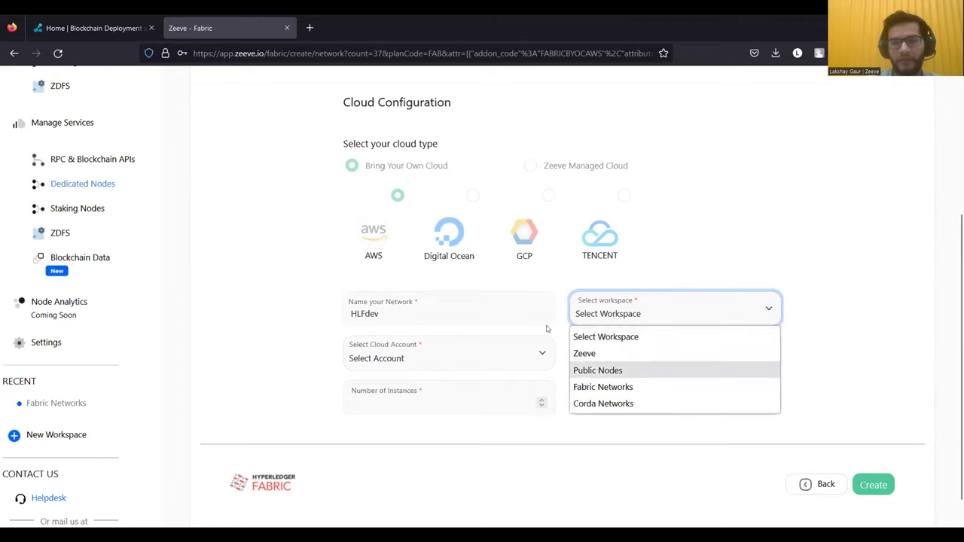
left_click(584, 388)
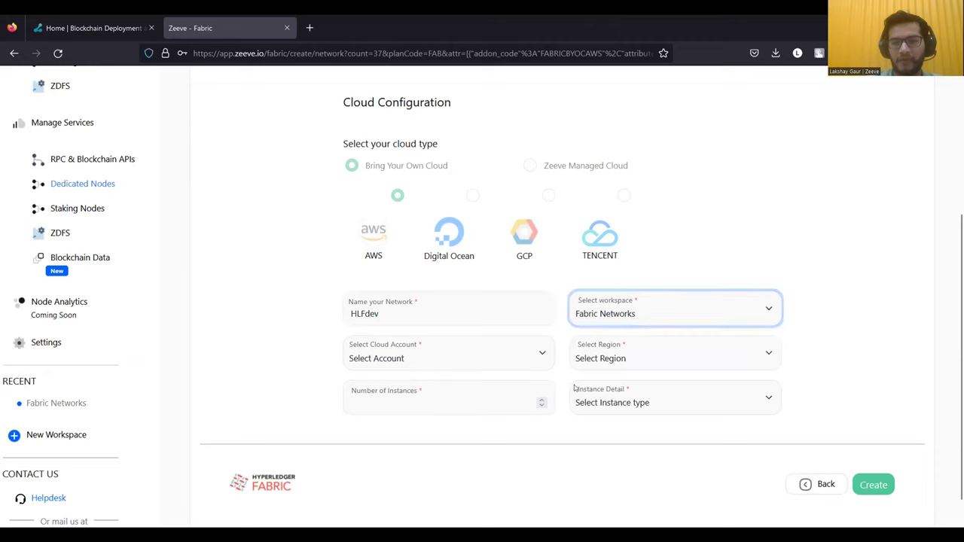
left_click(559, 371)
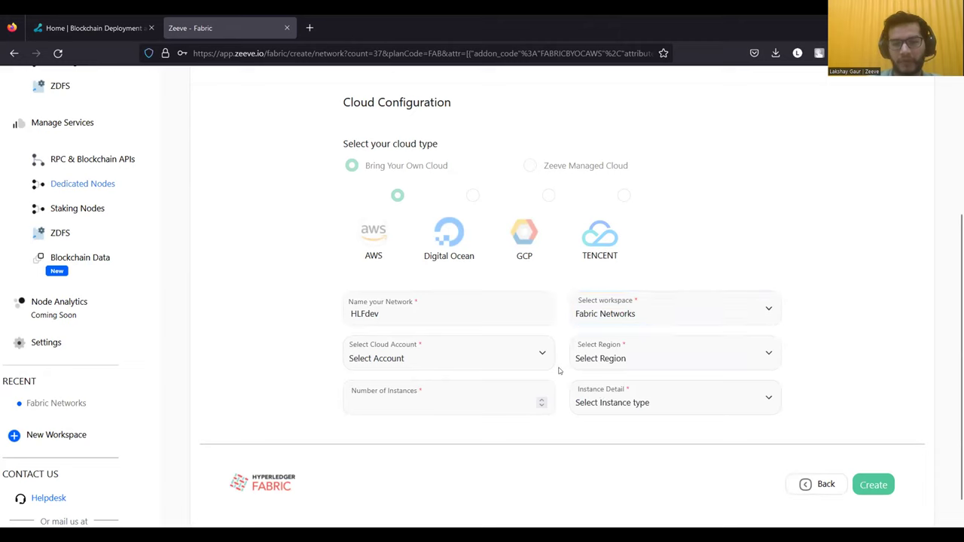
left_click(494, 359)
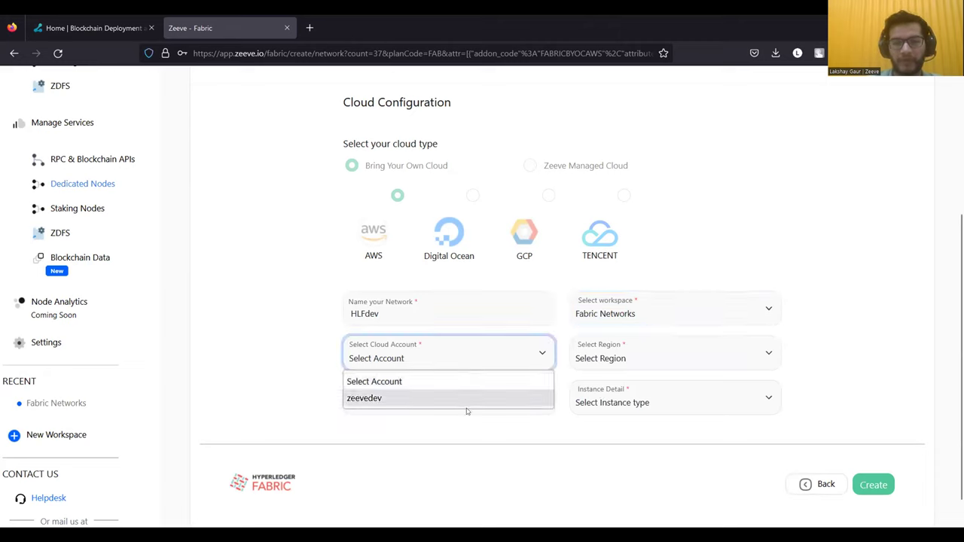
left_click(483, 407)
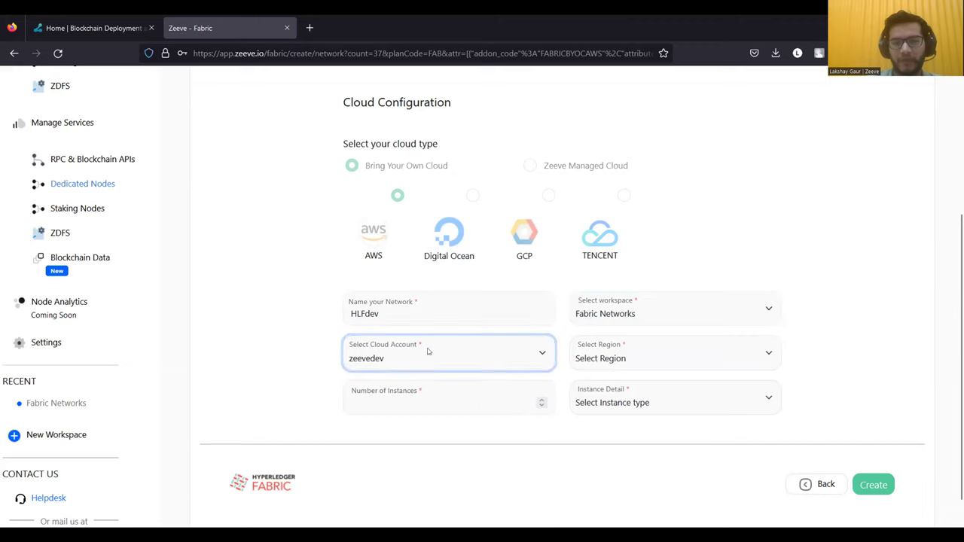
left_click(617, 359)
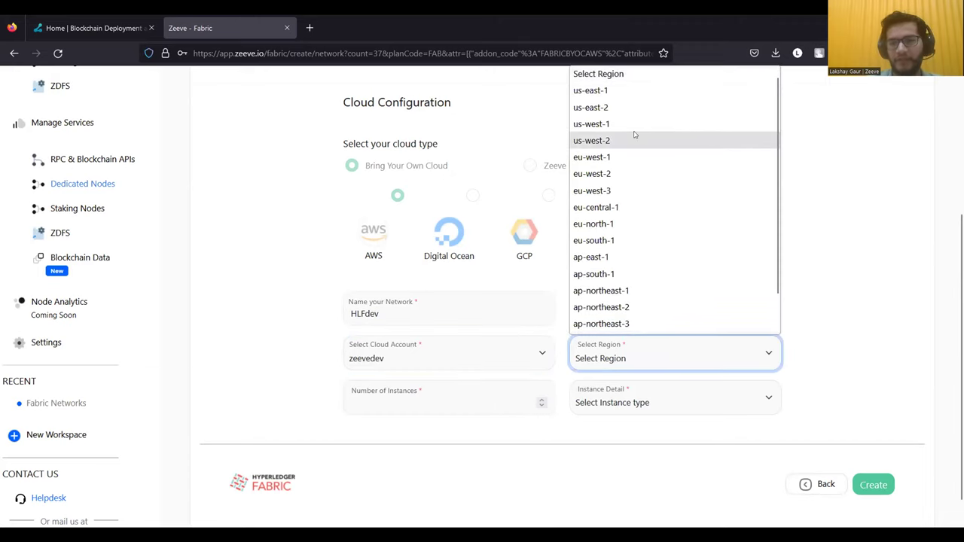
scroll(618, 288, "down", 1)
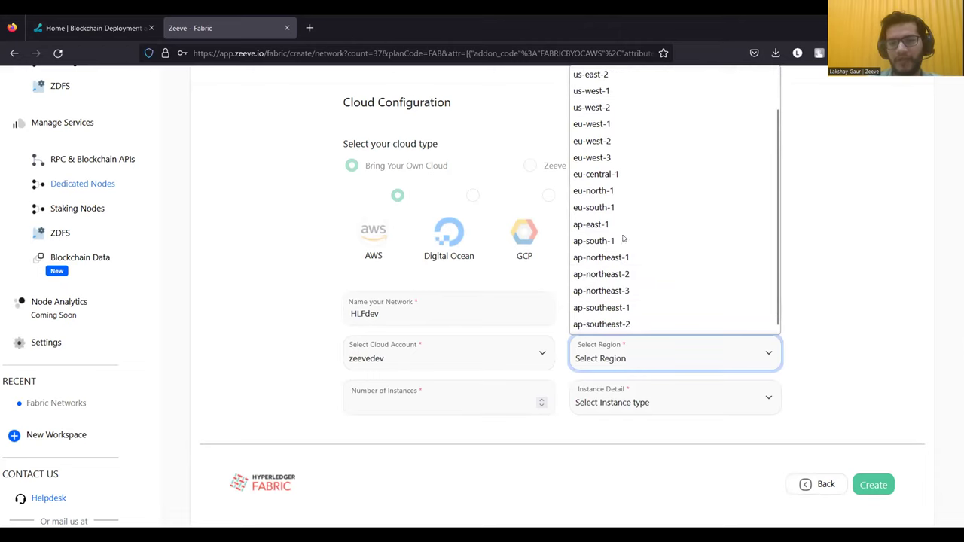
scroll(606, 271, "up", 1)
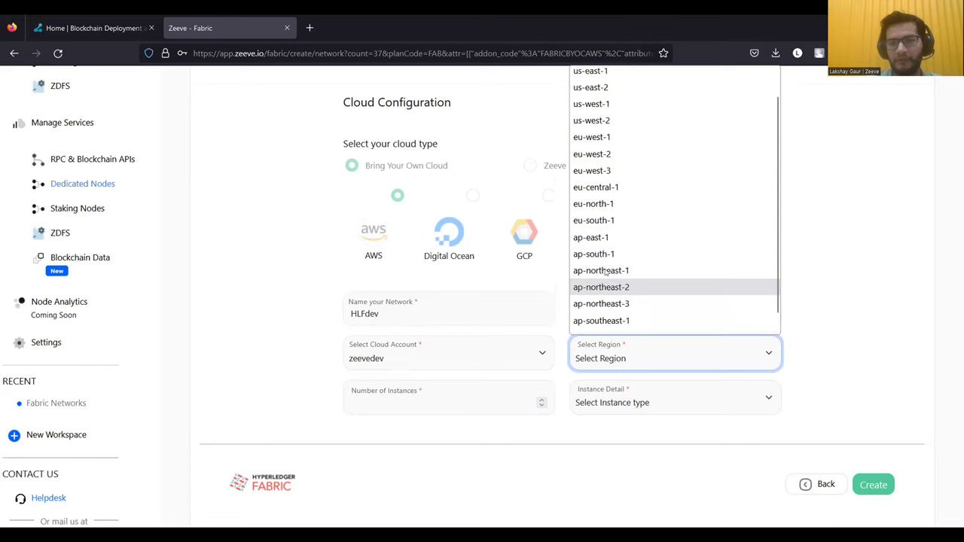
scroll(610, 257, "down", 1)
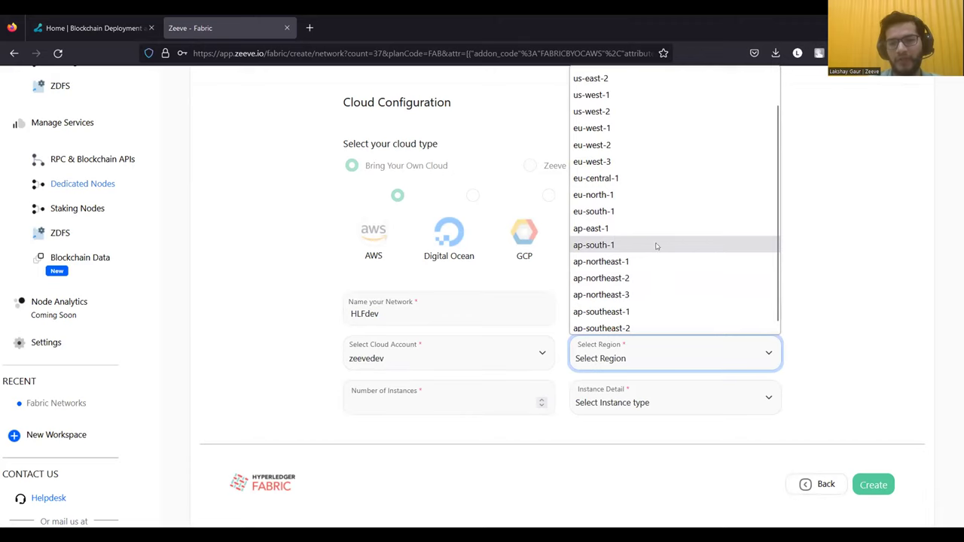
- Create HLFdev in region ap-south-1 on 3 t3.medium instances
left_click(606, 246)
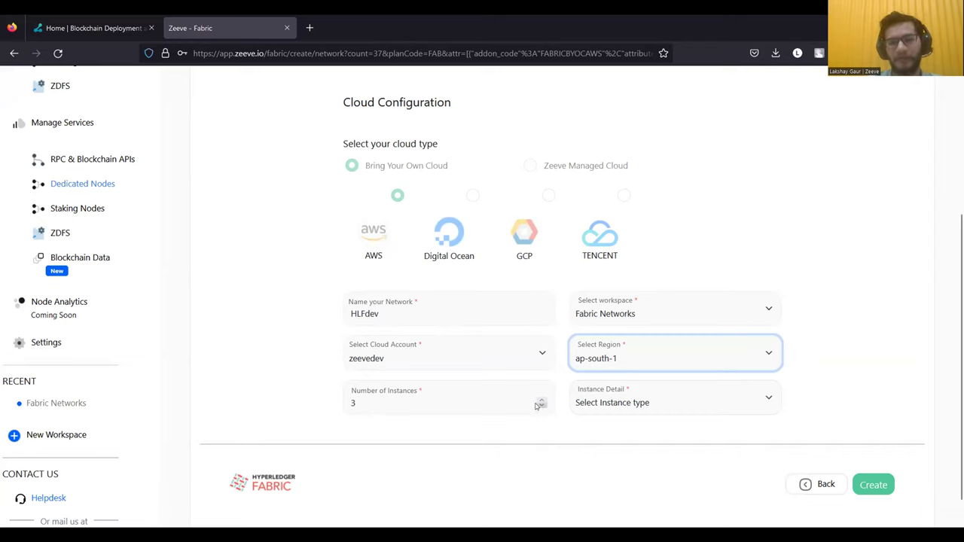
left_click(629, 390)
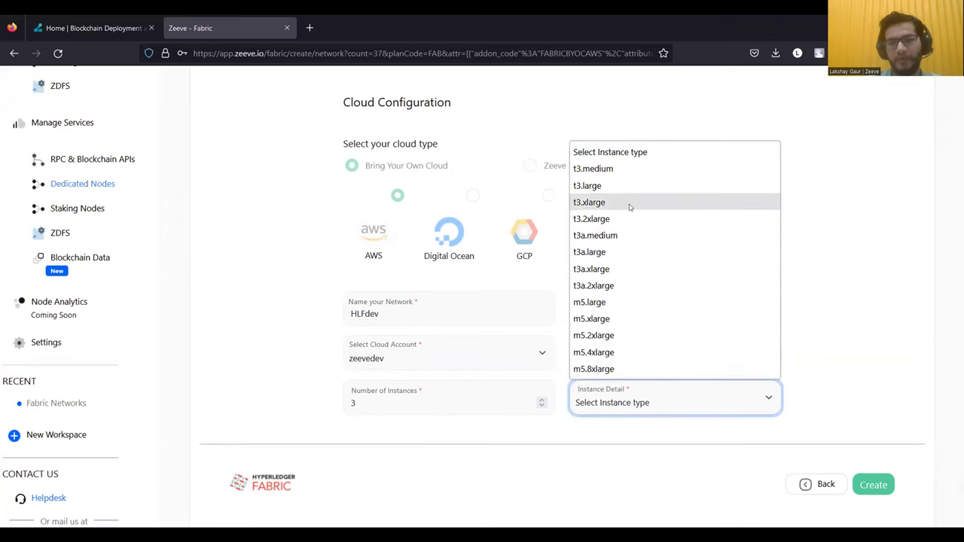
left_click(593, 170)
left_click(658, 444)
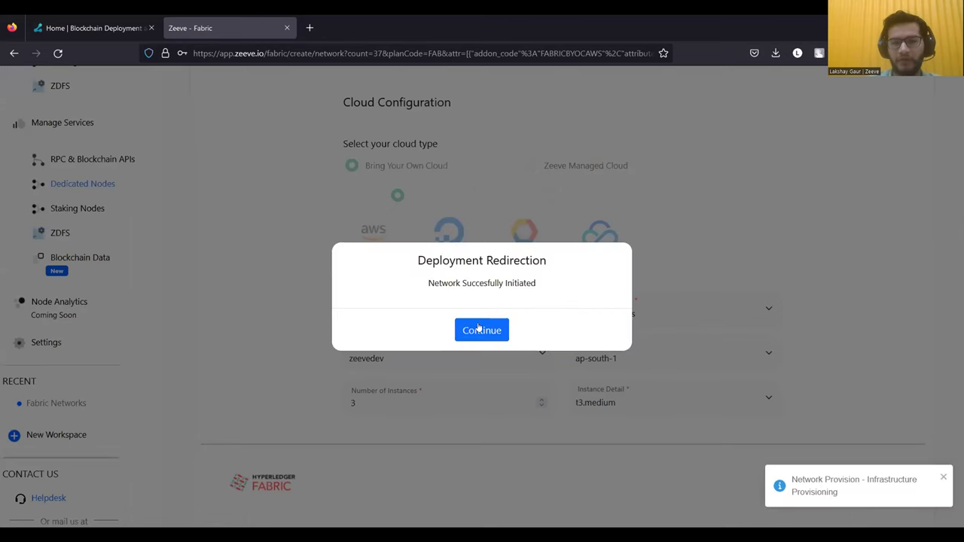
- Continue past the Deployment Redirection dialog to the networks list and glance at notifications
left_click(485, 329)
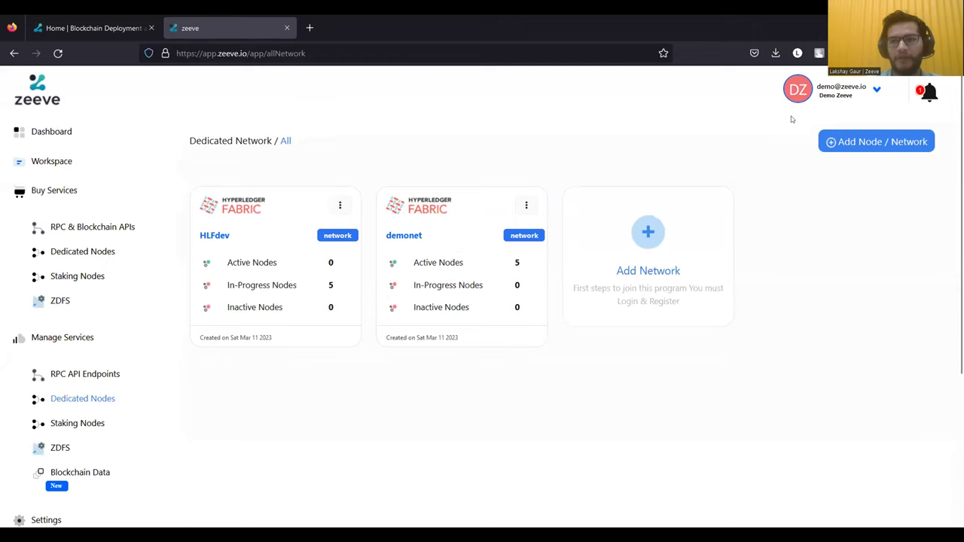
left_click(928, 90)
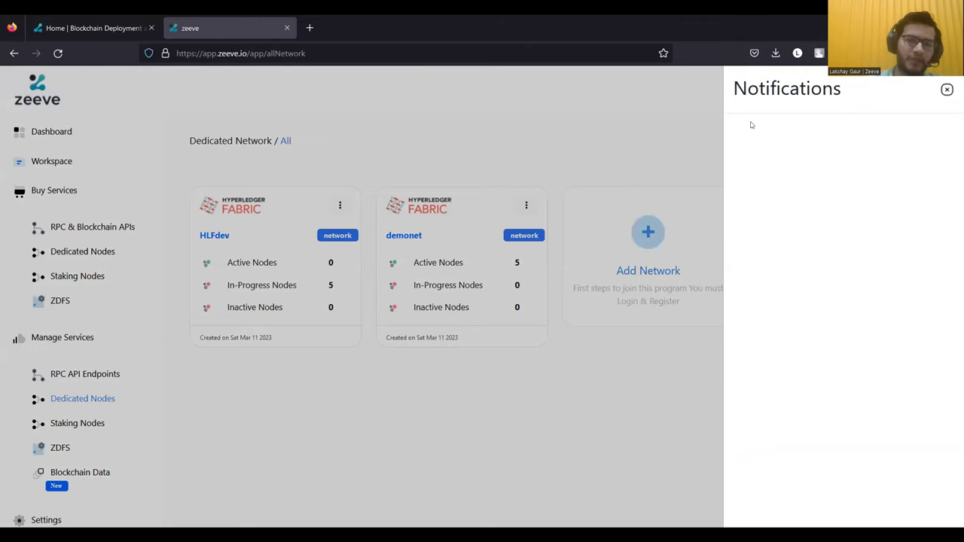
left_click(946, 90)
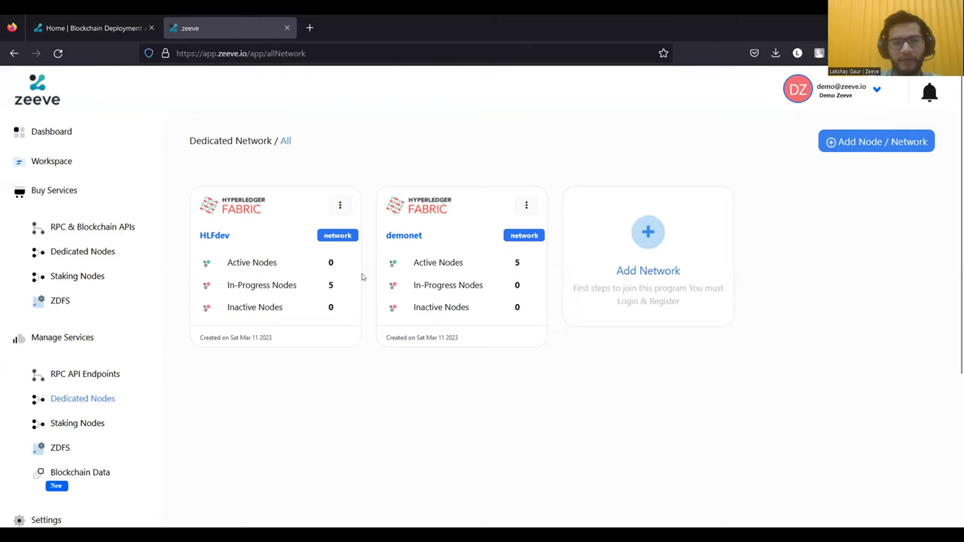
- Open the demonet network's Summary page and scroll through it
left_click(416, 238)
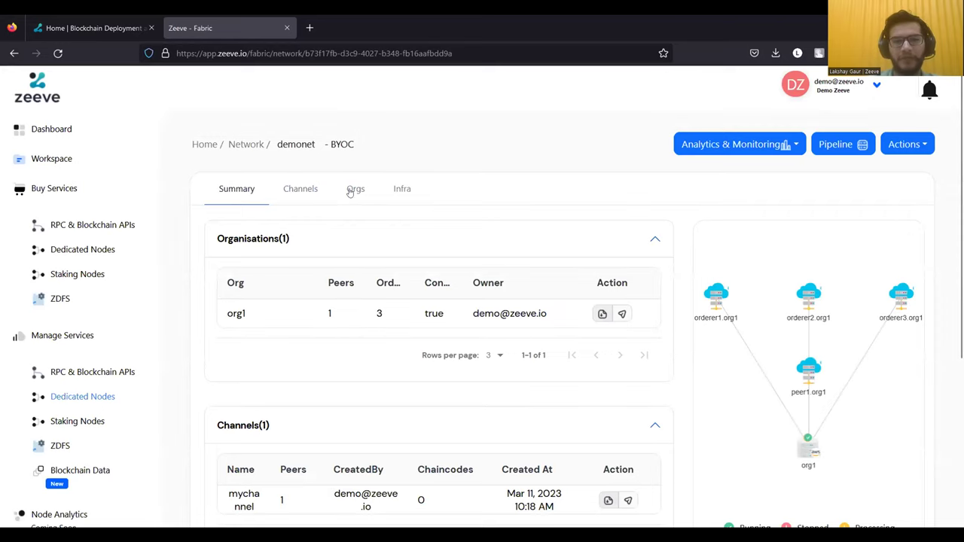
scroll(294, 267, "down", 1)
scroll(294, 267, "up", 1)
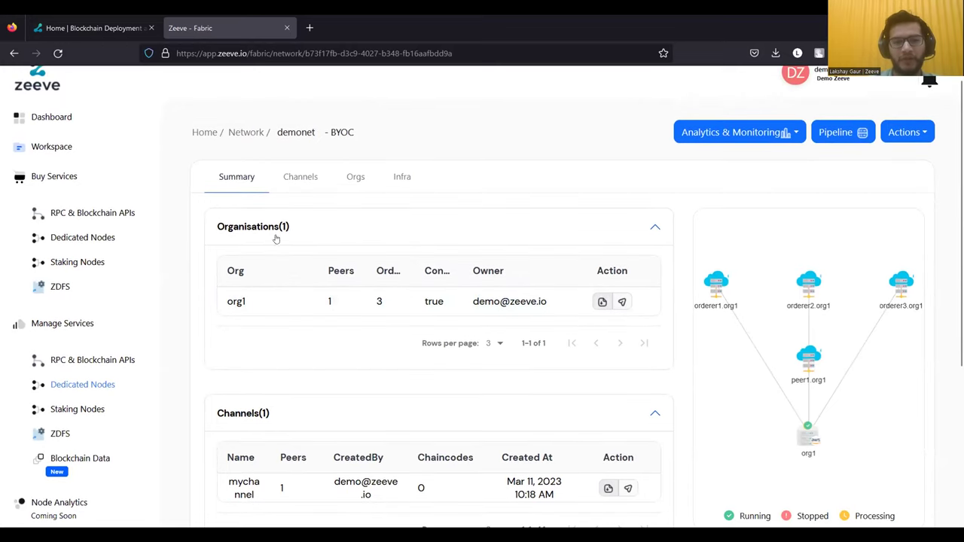
scroll(328, 322, "down", 1)
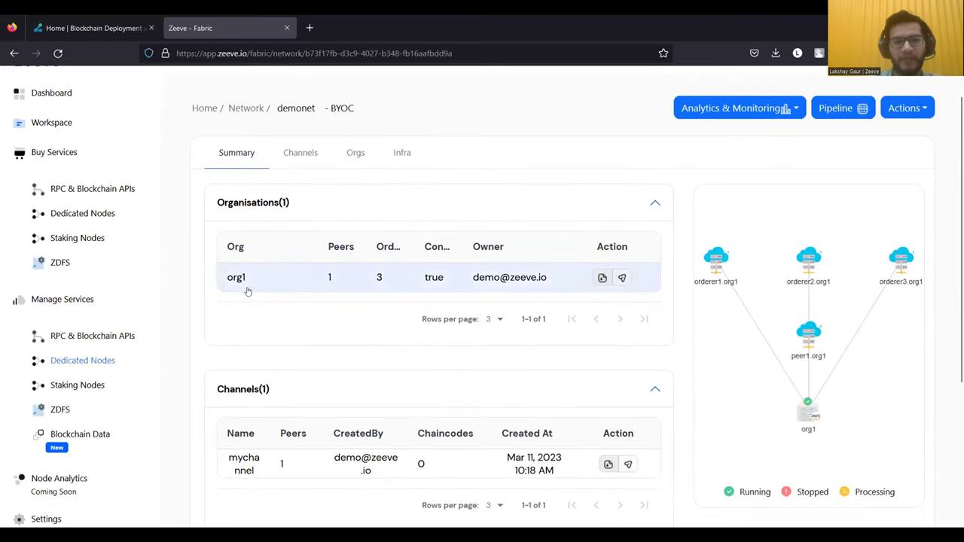
scroll(337, 289, "up", 1)
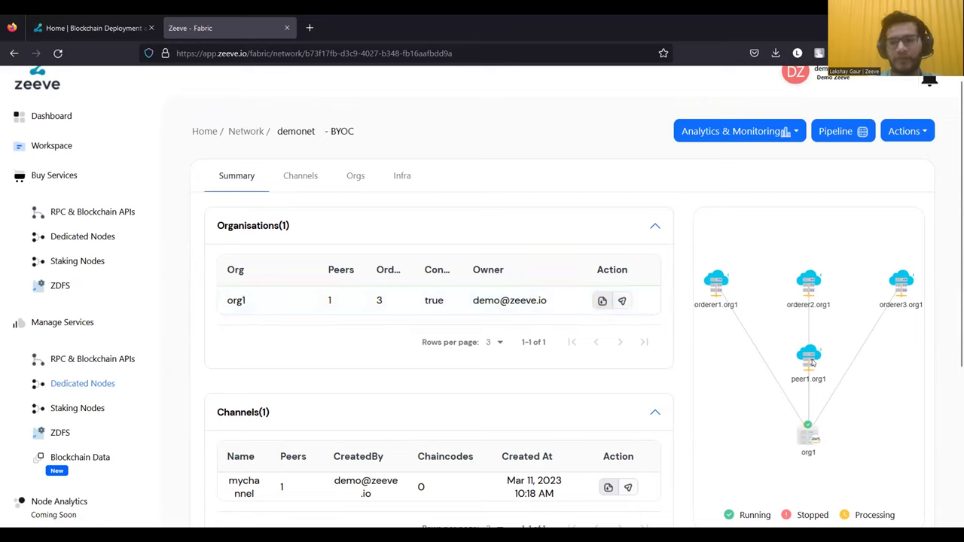
- Rearrange peer1.org1 and org1 in the topology diagram and review the summary
left_click_drag(812, 363, 833, 365)
left_click_drag(816, 437, 842, 436)
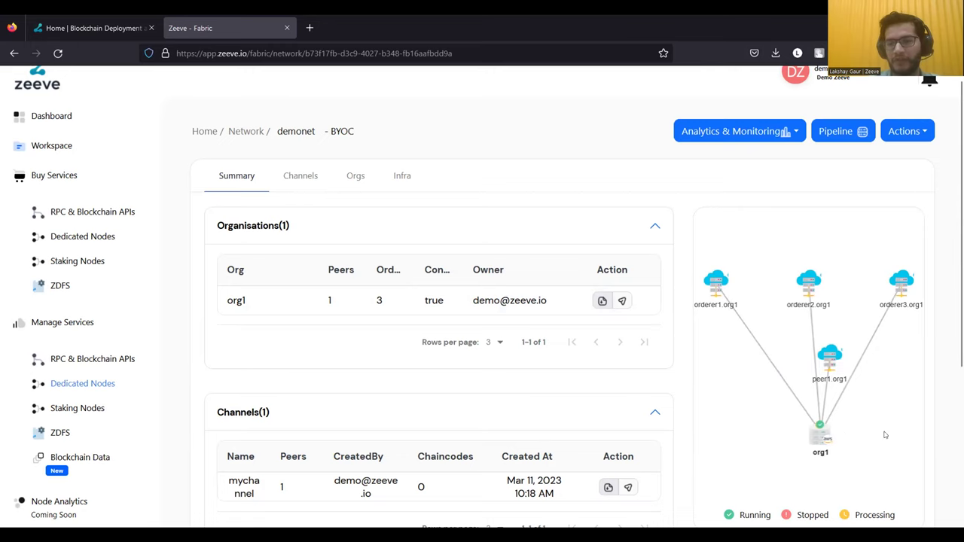
scroll(647, 425, "down", 1)
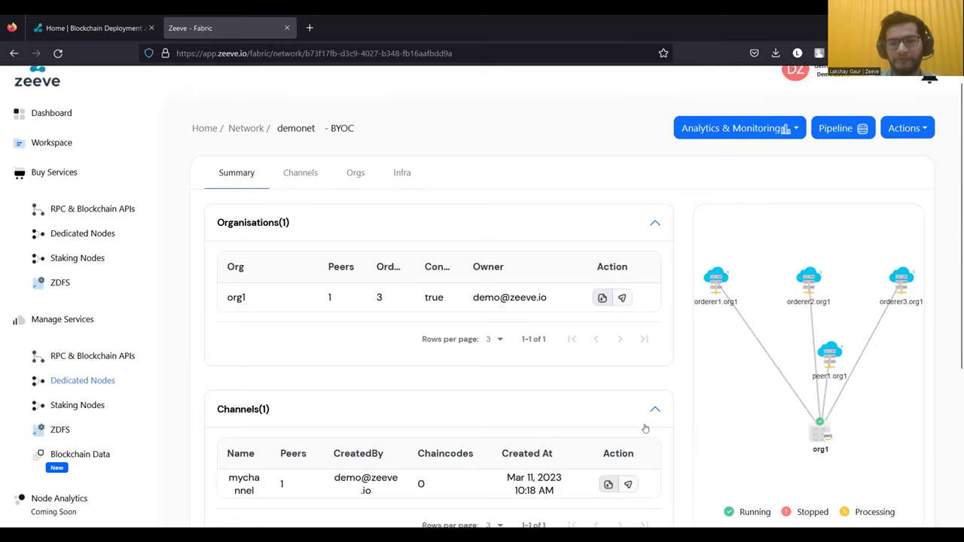
scroll(644, 428, "down", 1)
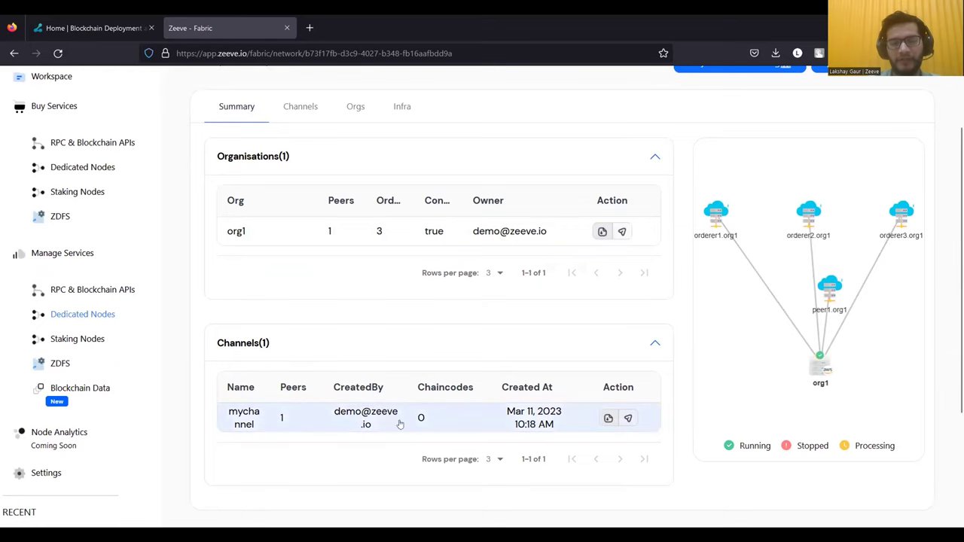
scroll(414, 376, "up", 1)
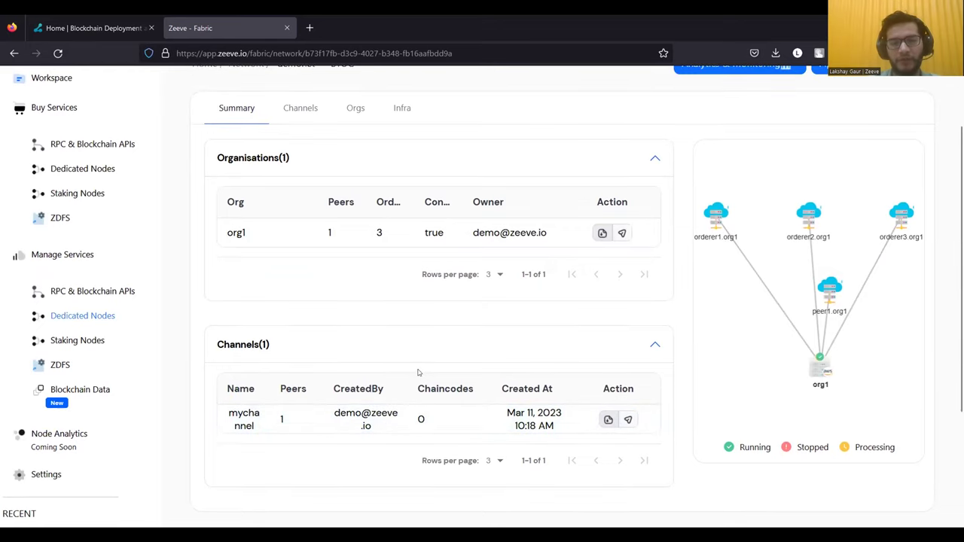
scroll(339, 420, "up", 1)
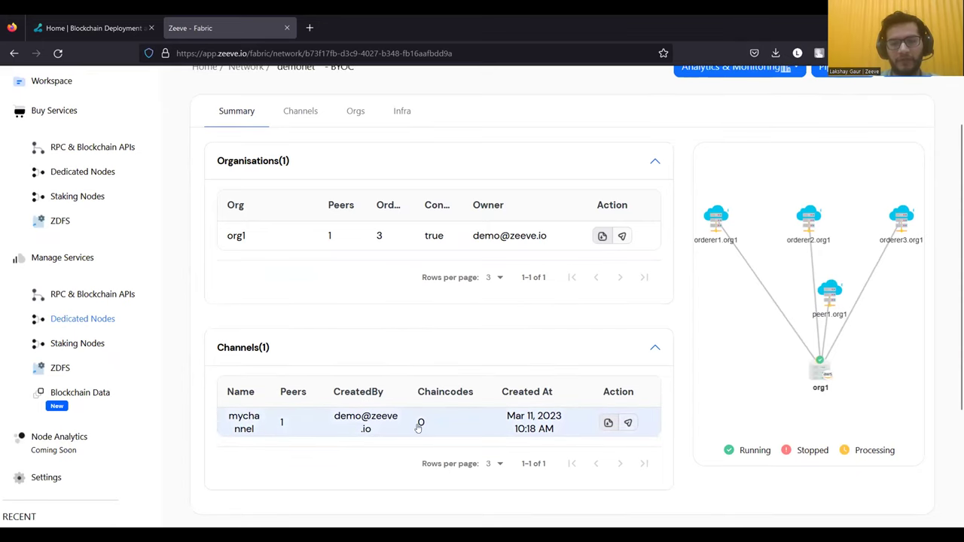
scroll(511, 415, "up", 1)
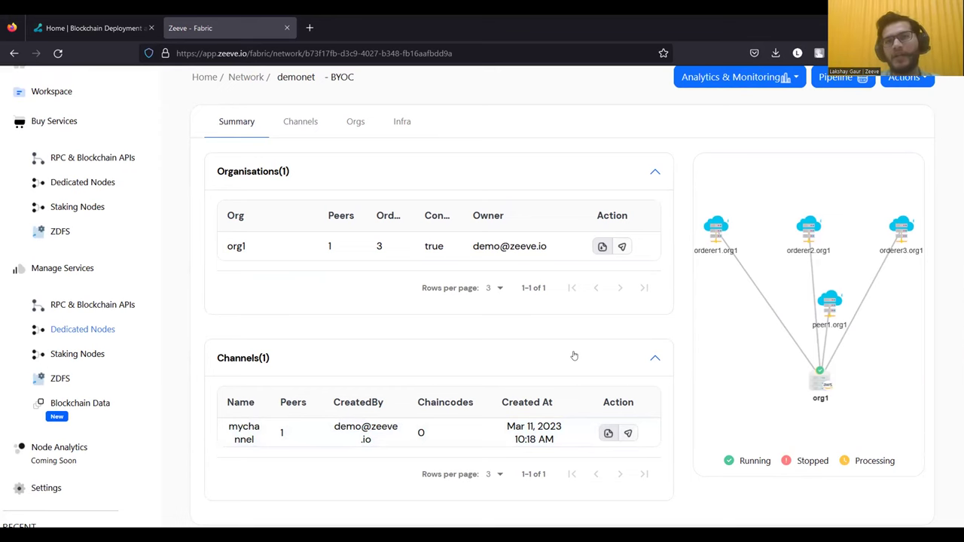
scroll(575, 355, "up", 1)
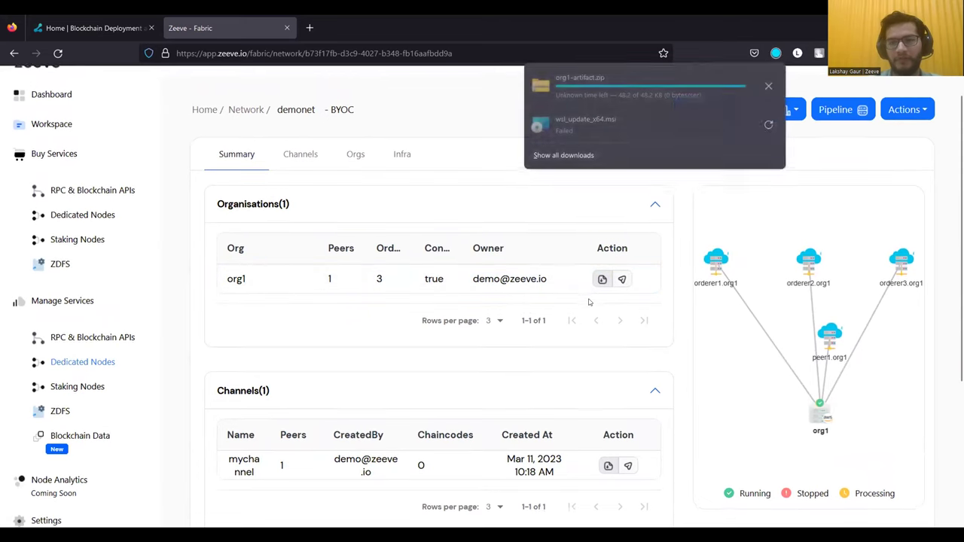
scroll(590, 302, "up", 1)
left_click(776, 54)
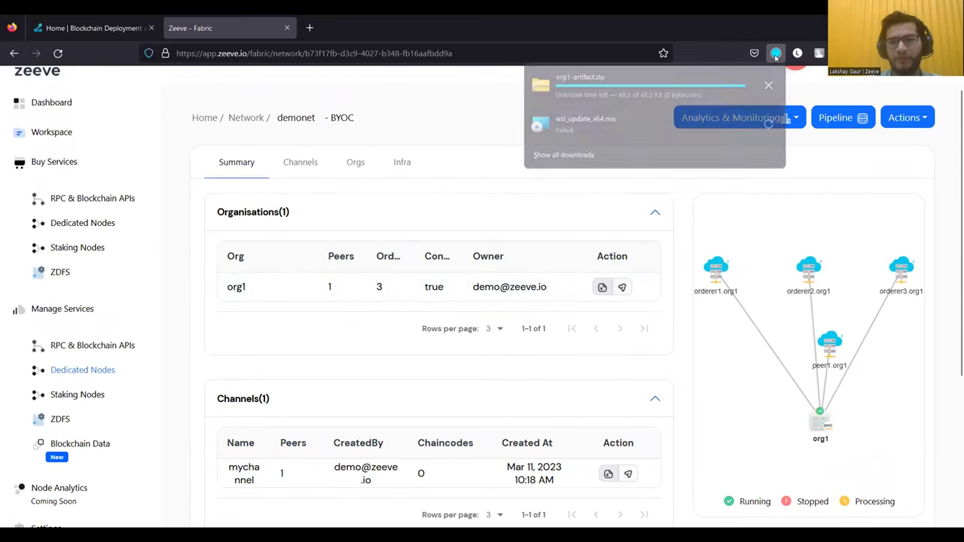
left_click(716, 89)
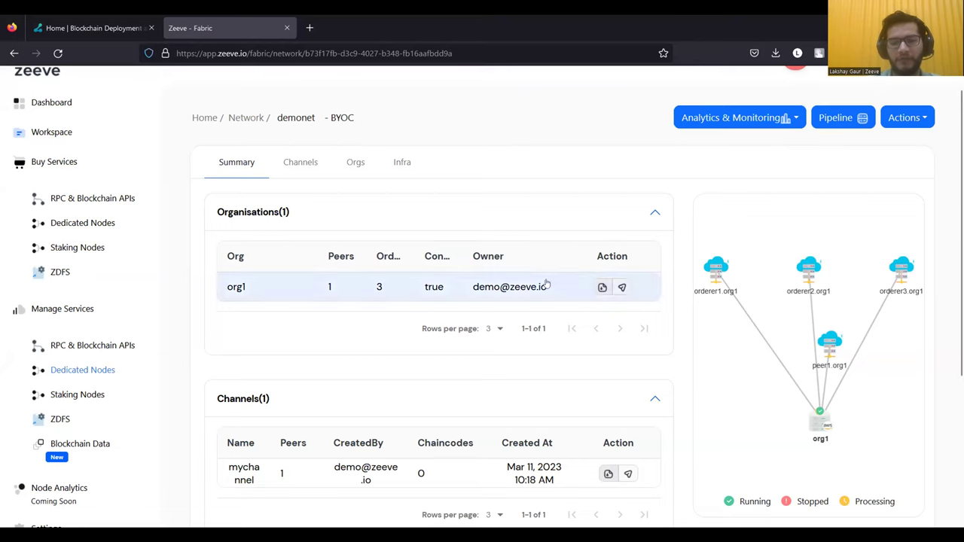
scroll(656, 236, "up", 1)
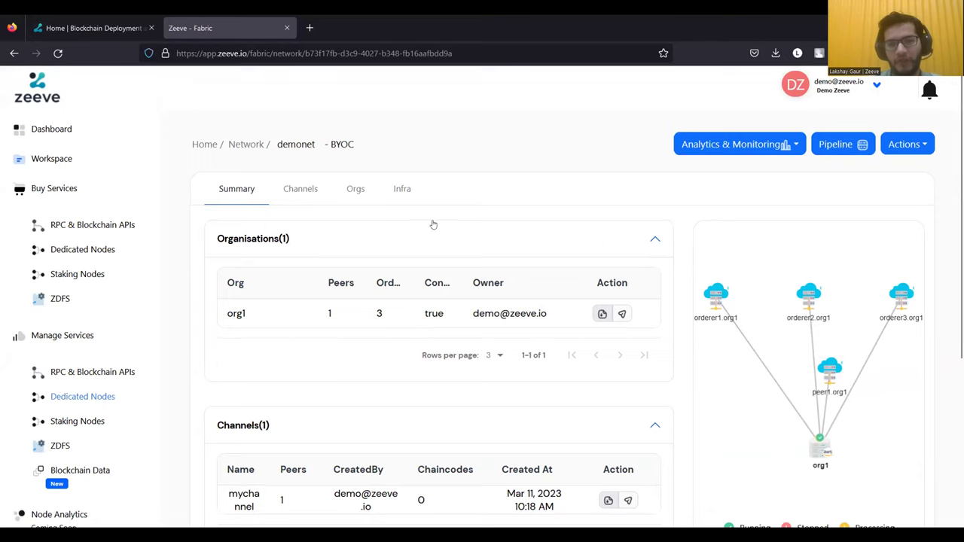
- Open mychannel's details and expand its empty ChainCodes list and ANY Admins/Readers/Writers policies
left_click(302, 192)
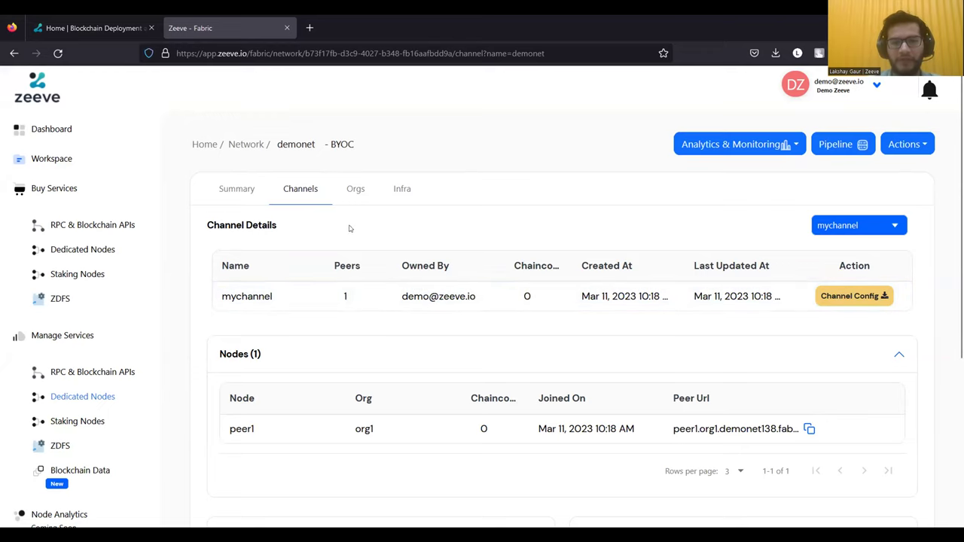
scroll(682, 340, "down", 2)
scroll(555, 311, "down", 5)
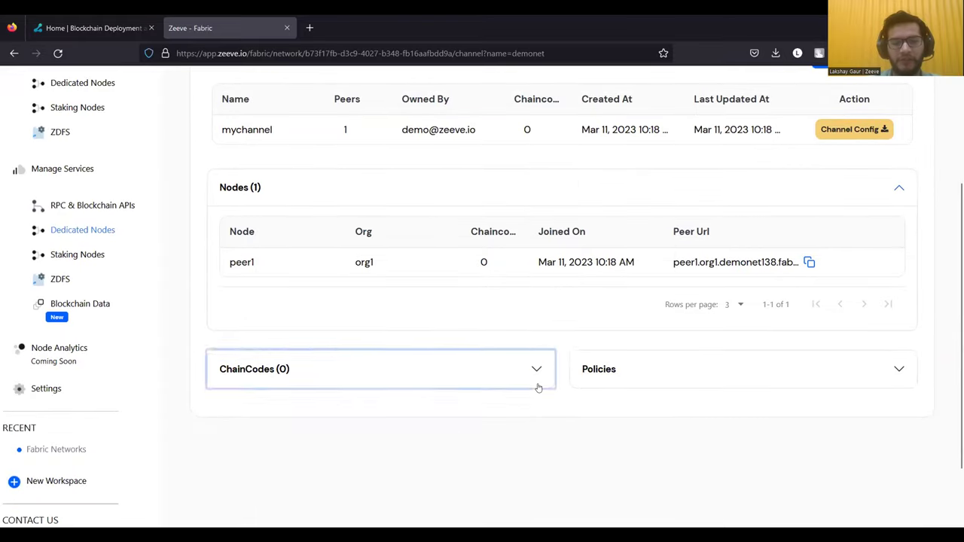
left_click(538, 386)
left_click(607, 257)
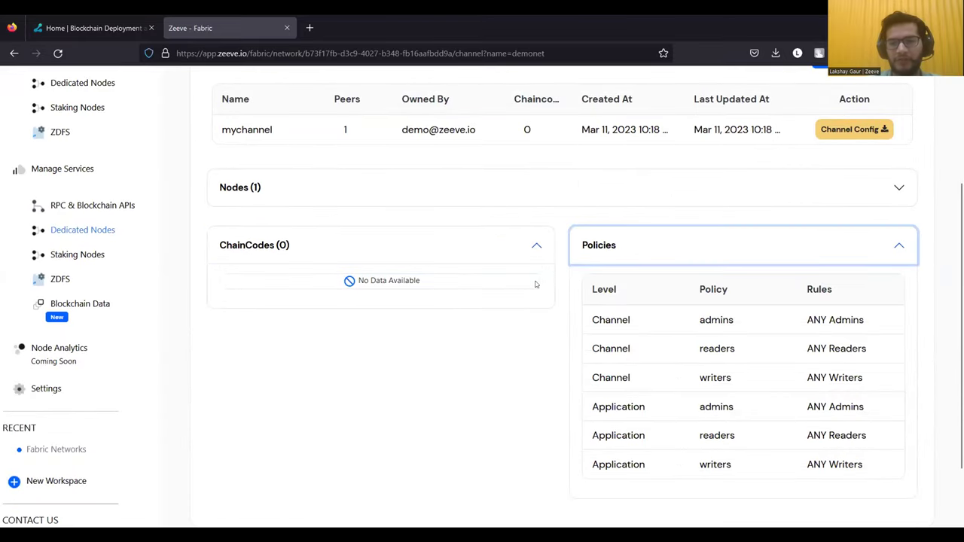
- Expand the channel's Nodes (1) list to show peer1 from org1
scroll(542, 294, "up", 1)
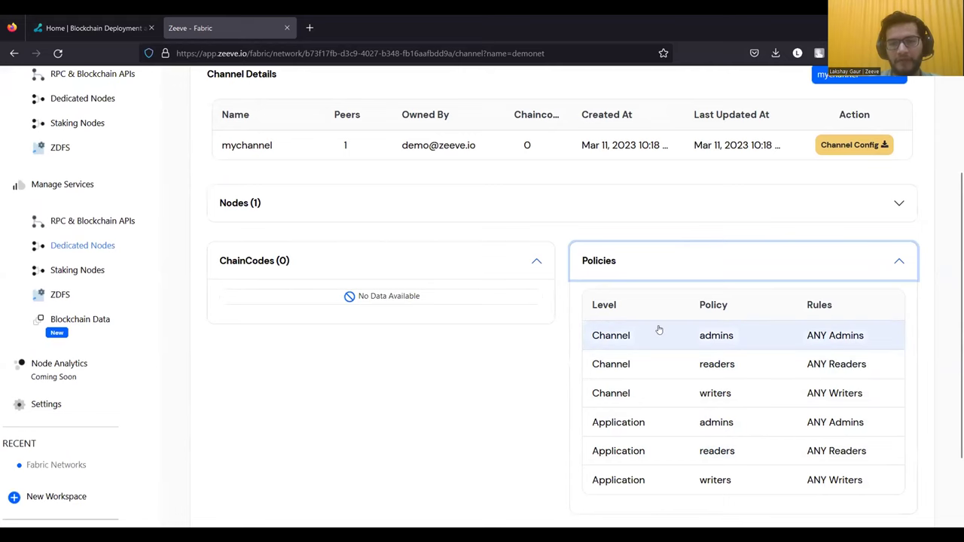
scroll(659, 330, "up", 3)
scroll(678, 302, "down", 1)
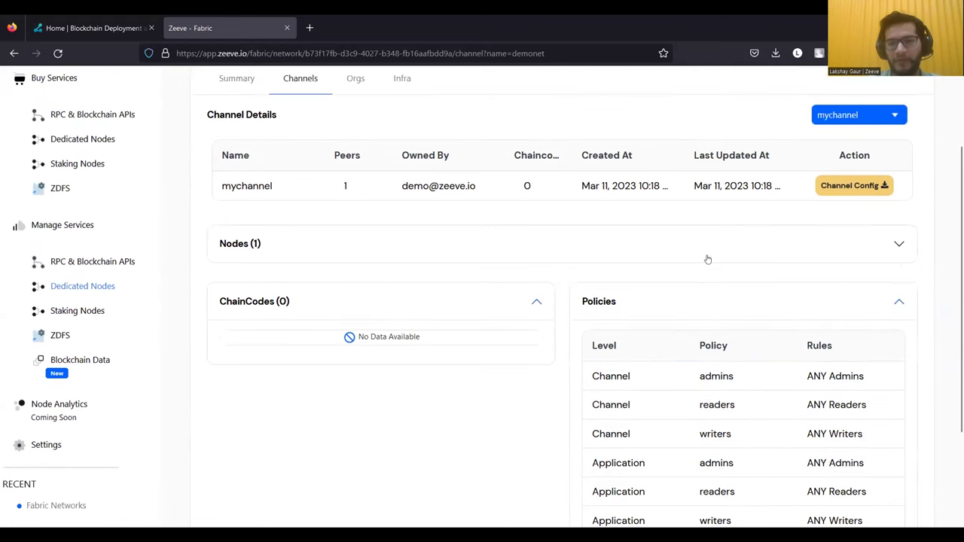
left_click(707, 258)
scroll(705, 297, "up", 1)
scroll(705, 303, "up", 5)
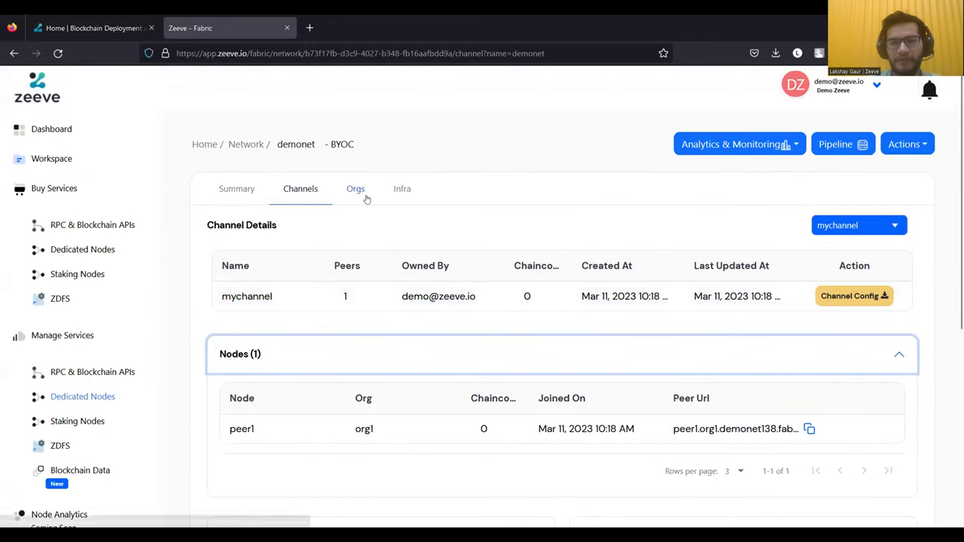
- Open org1 on the Orgs tab and dismiss the Create User Identity form unused
left_click(355, 191)
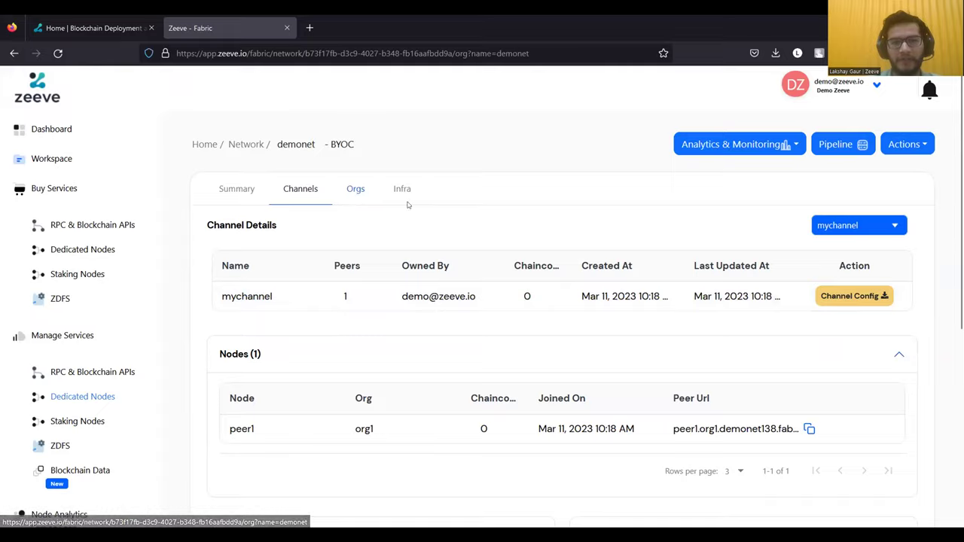
scroll(432, 271, "down", 1)
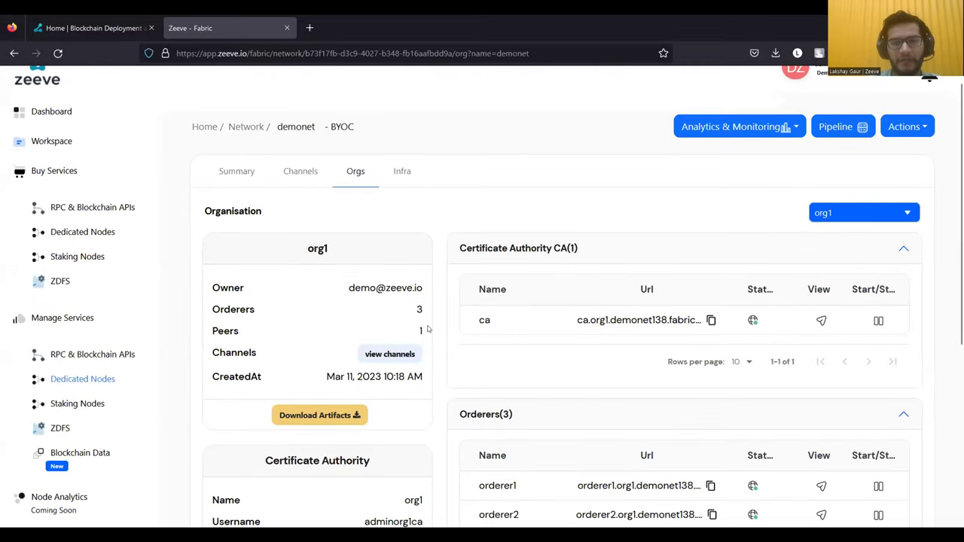
scroll(427, 329, "down", 2)
scroll(412, 360, "down", 8)
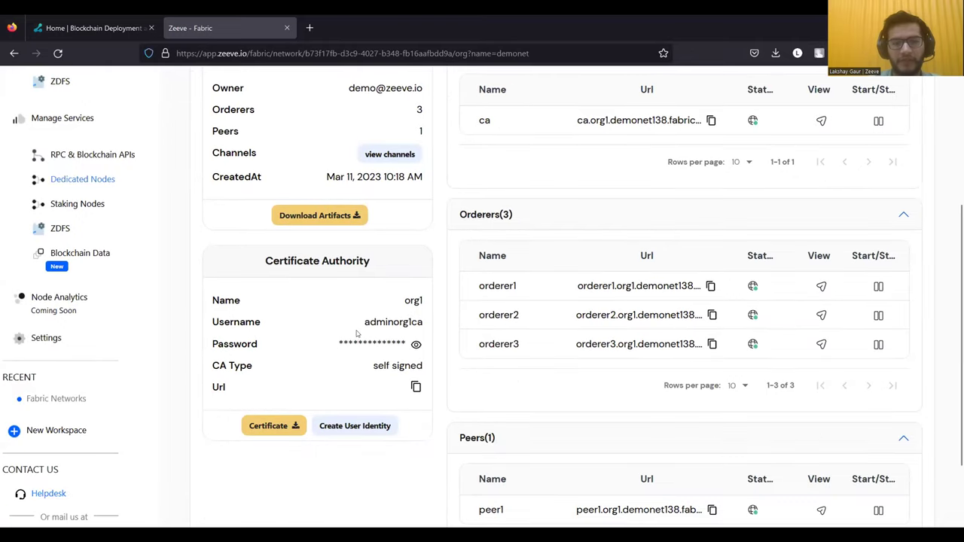
left_click(376, 427)
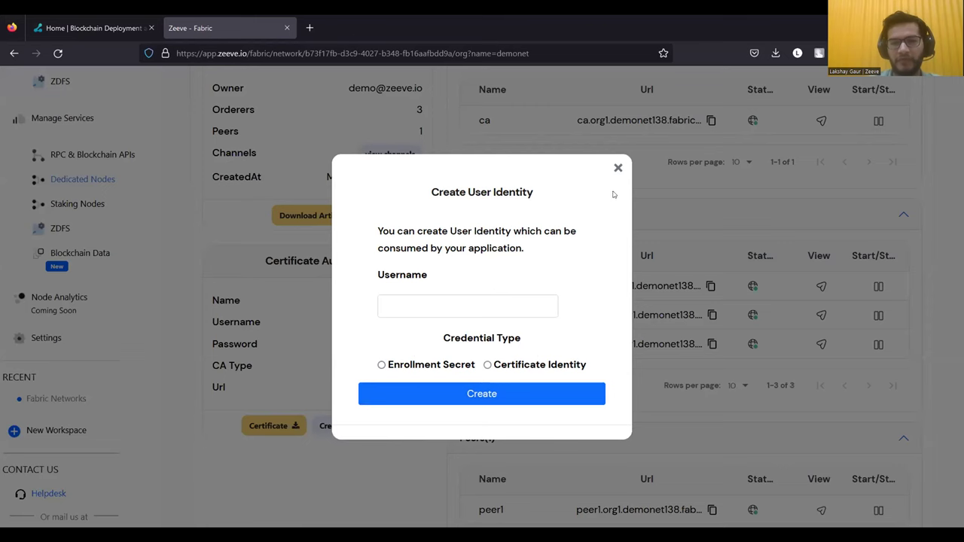
left_click(618, 168)
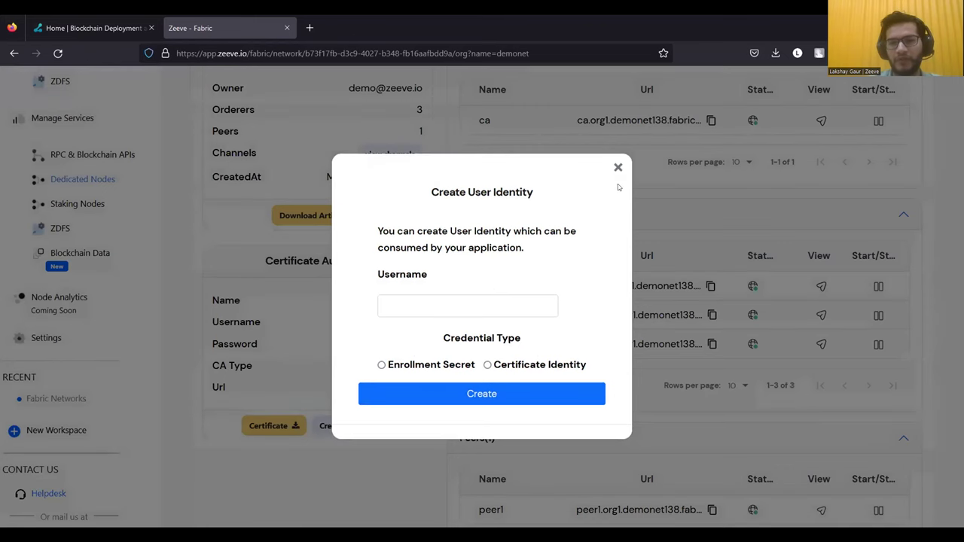
- Review org1's certificate authority, three orderers and one peer
scroll(616, 250, "up", 4)
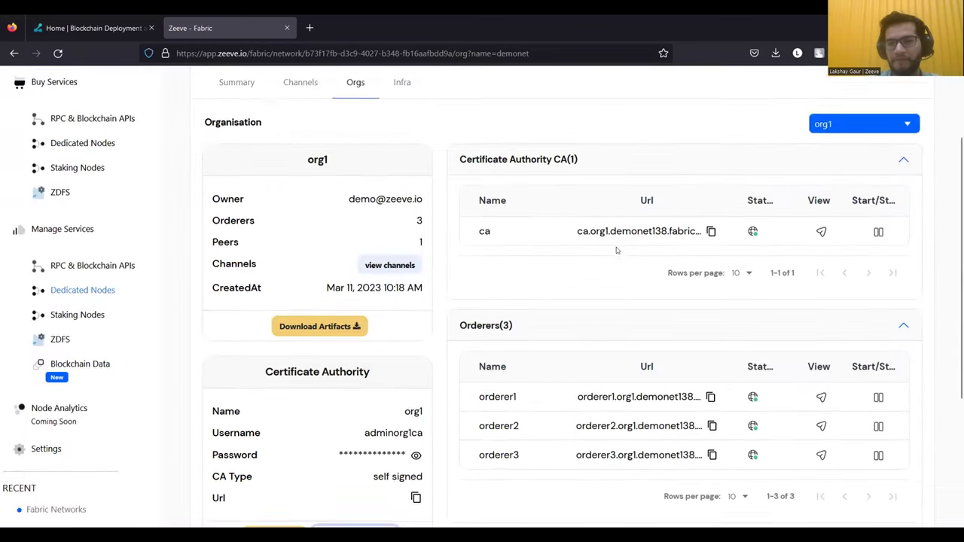
scroll(633, 260, "up", 1)
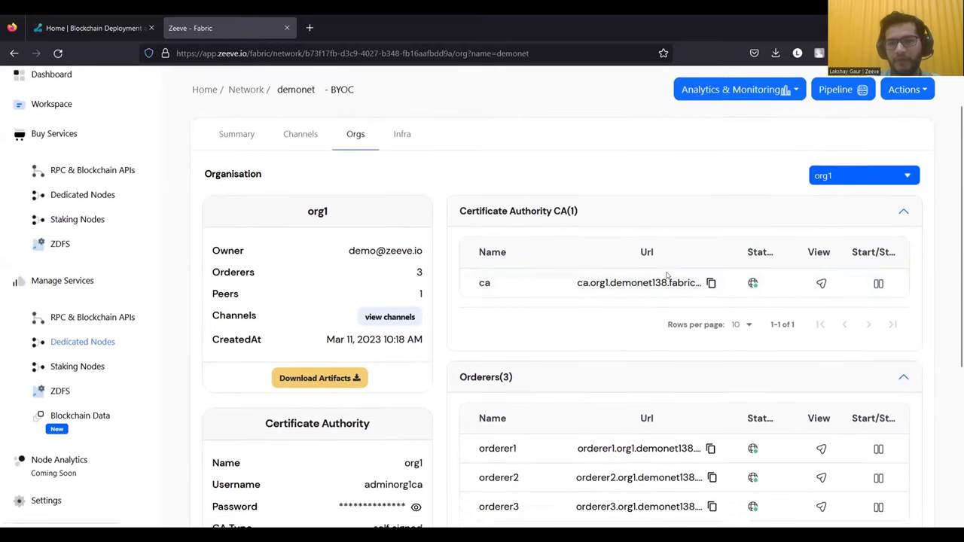
scroll(666, 276, "up", 1)
scroll(616, 317, "down", 1)
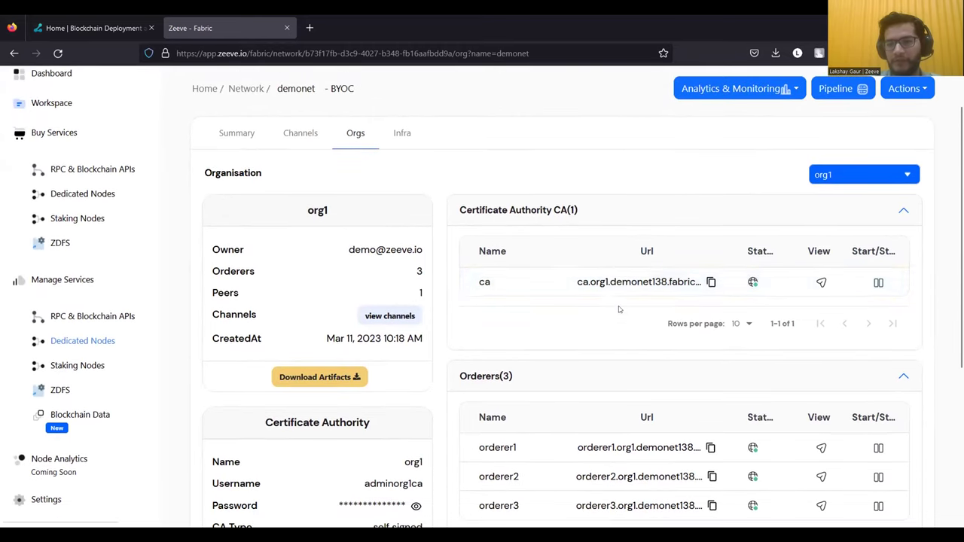
scroll(784, 272, "down", 2)
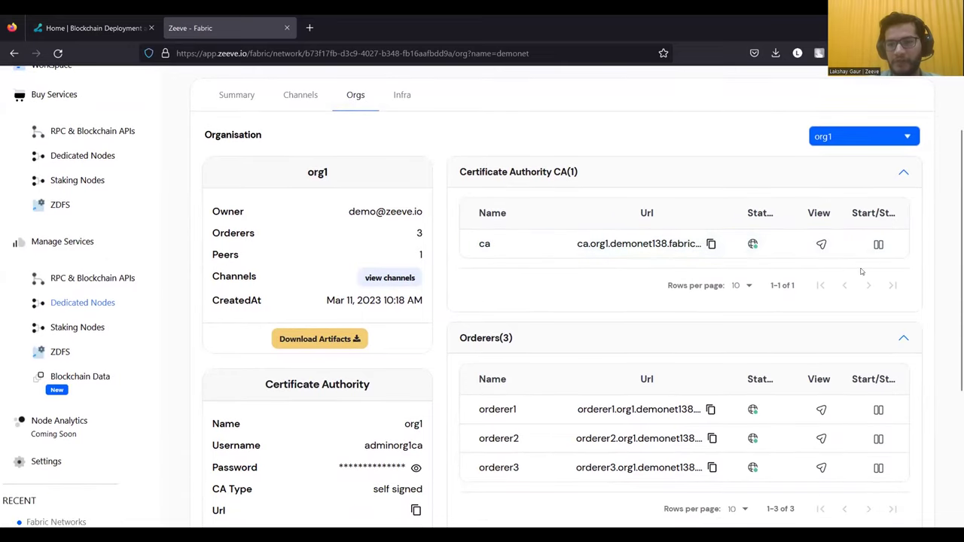
scroll(718, 337, "down", 2)
scroll(718, 337, "down", 5)
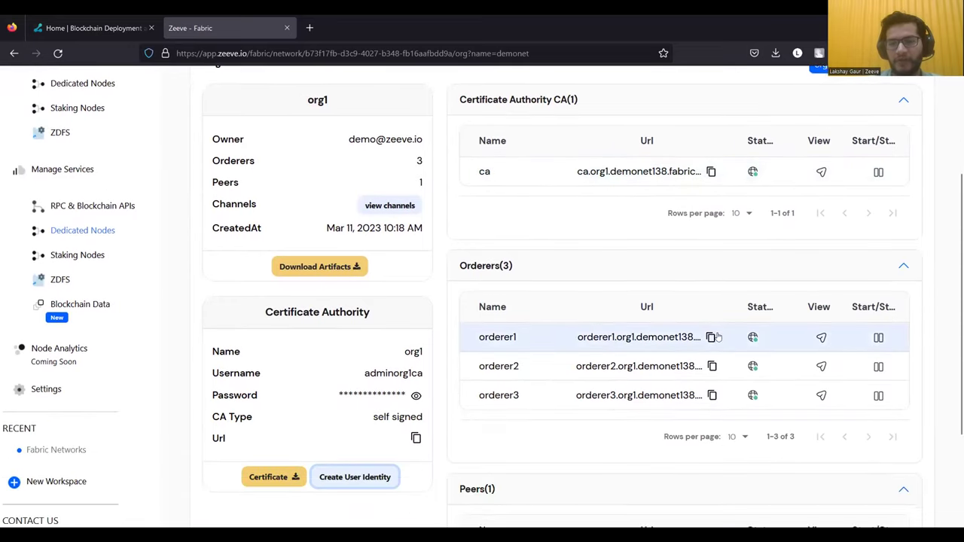
scroll(718, 337, "up", 6)
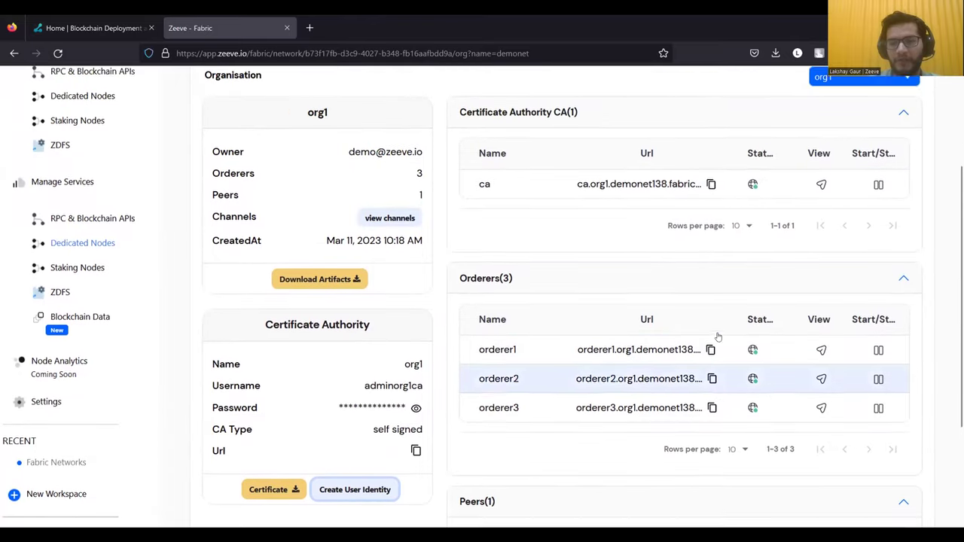
scroll(718, 337, "up", 2)
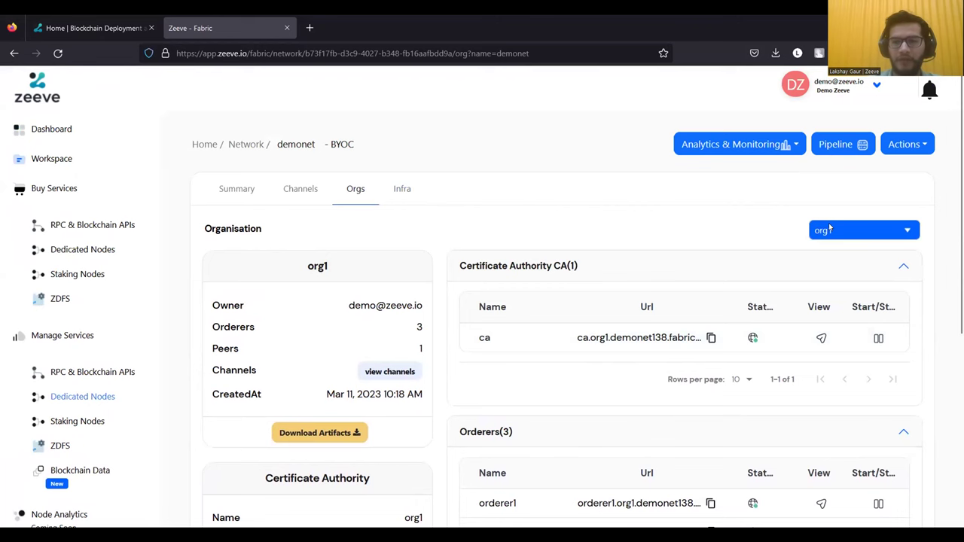
- Show the Infra tab: AWS ap-northeast-2 with three t3.medium worker node groups
left_click(403, 189)
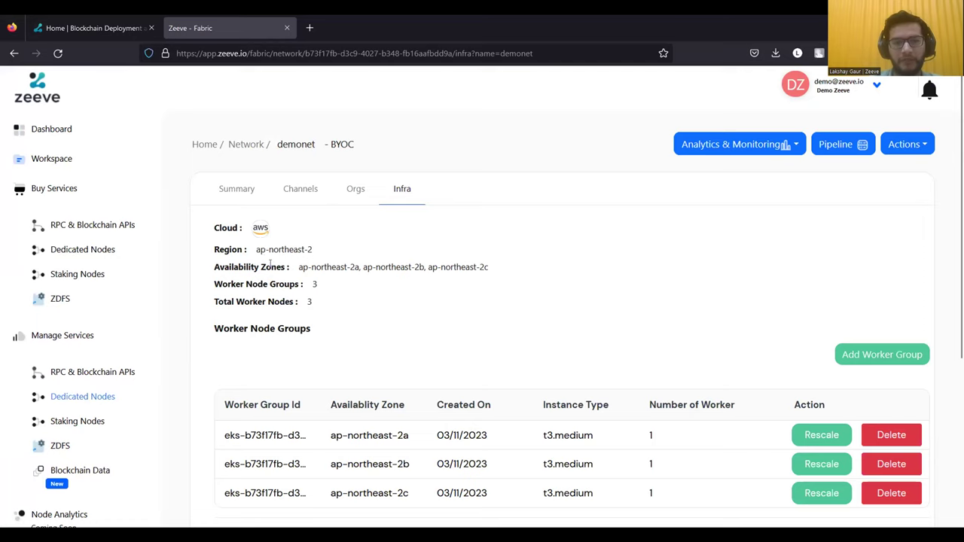
left_click_drag(297, 267, 510, 279)
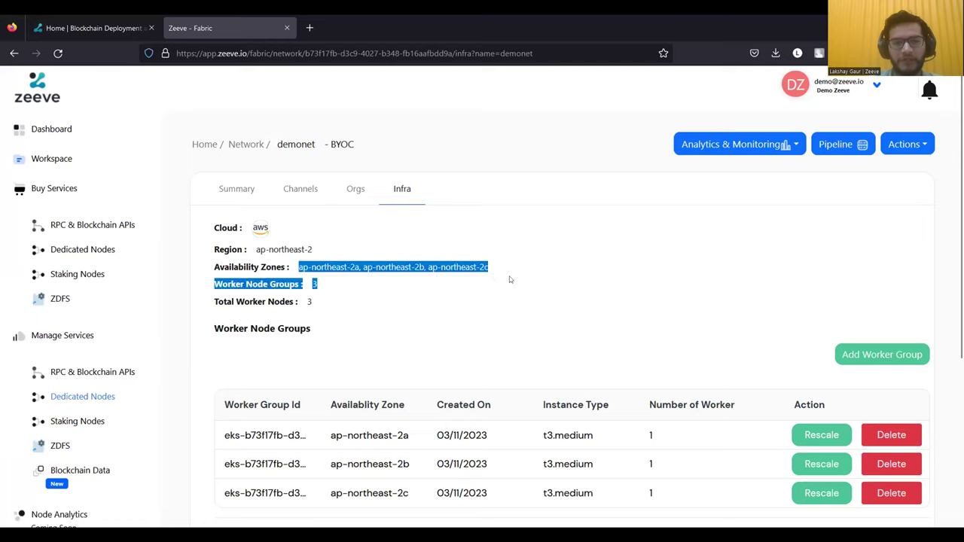
left_click(525, 280)
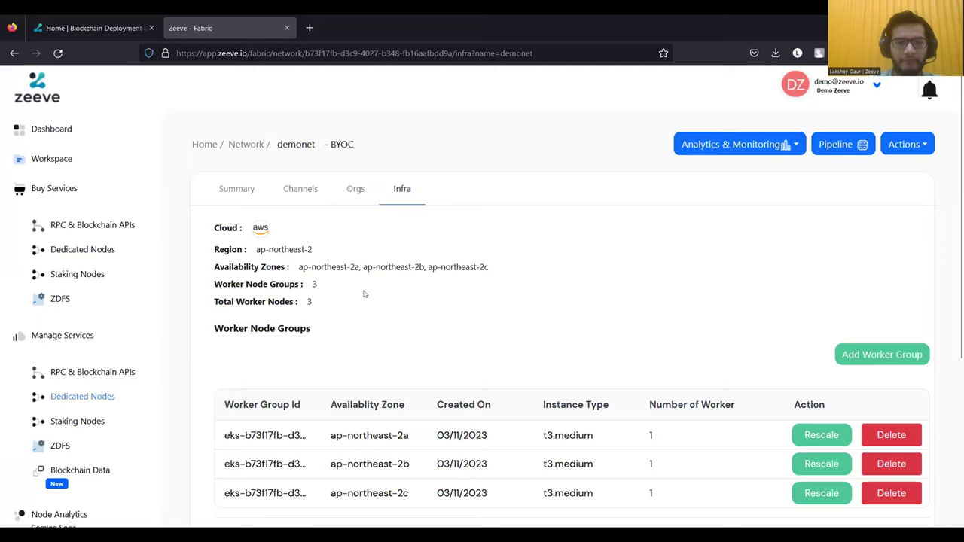
scroll(421, 360, "down", 1)
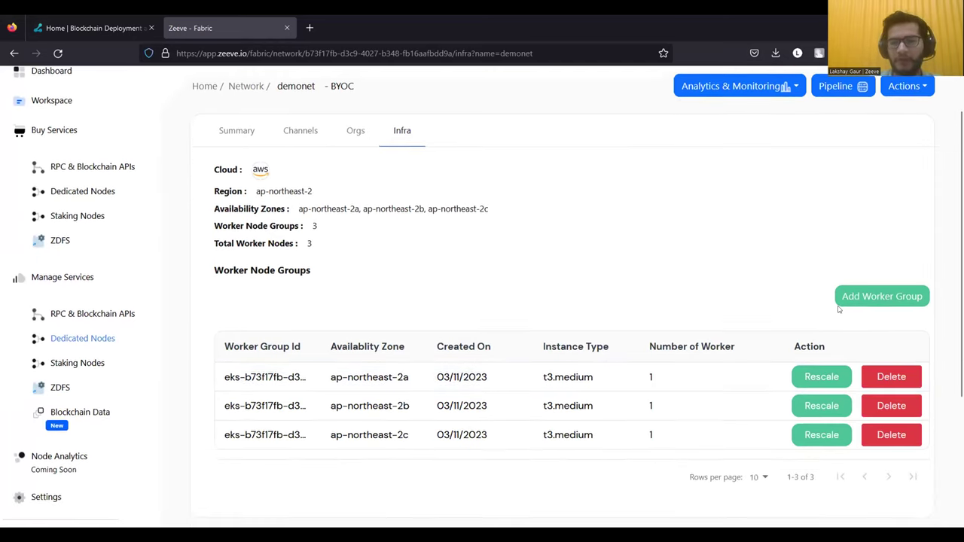
- Browse Add Worker Group's instance types and availability zones, then close without adding
left_click(858, 300)
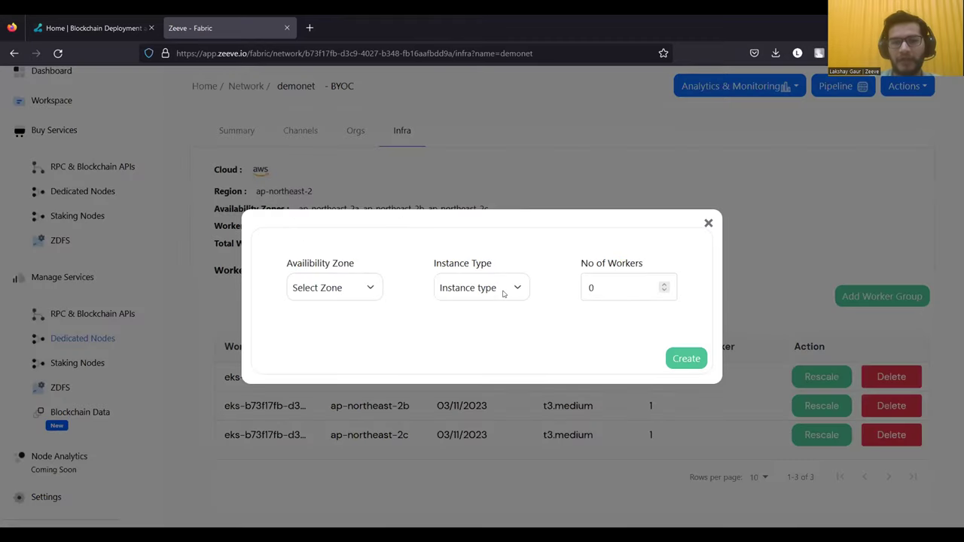
left_click(503, 294)
scroll(491, 389, "down", 1)
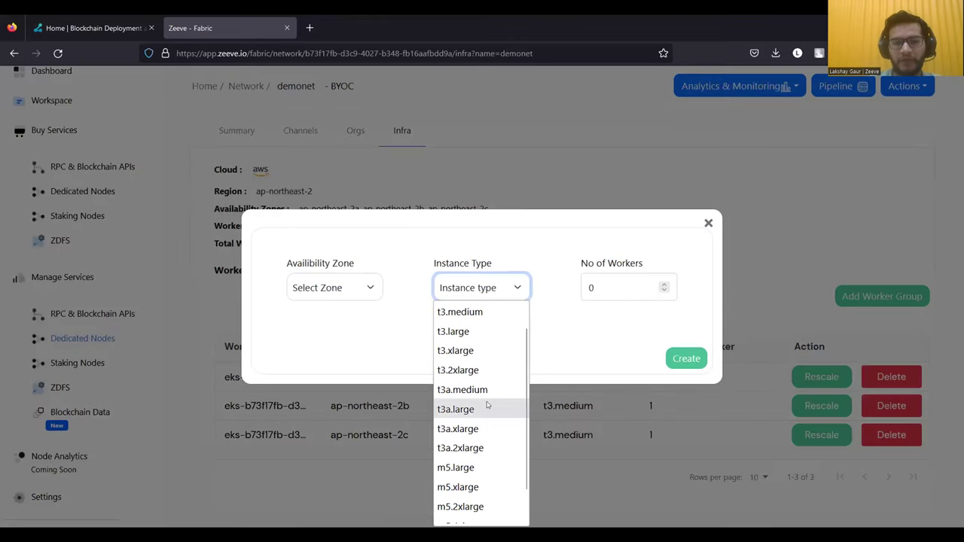
left_click(359, 292)
left_click(358, 290)
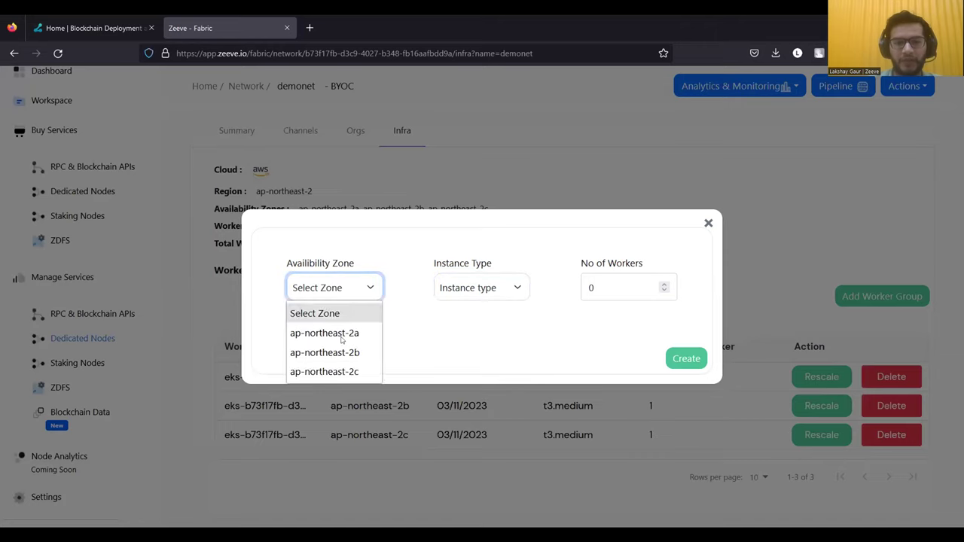
left_click(495, 333)
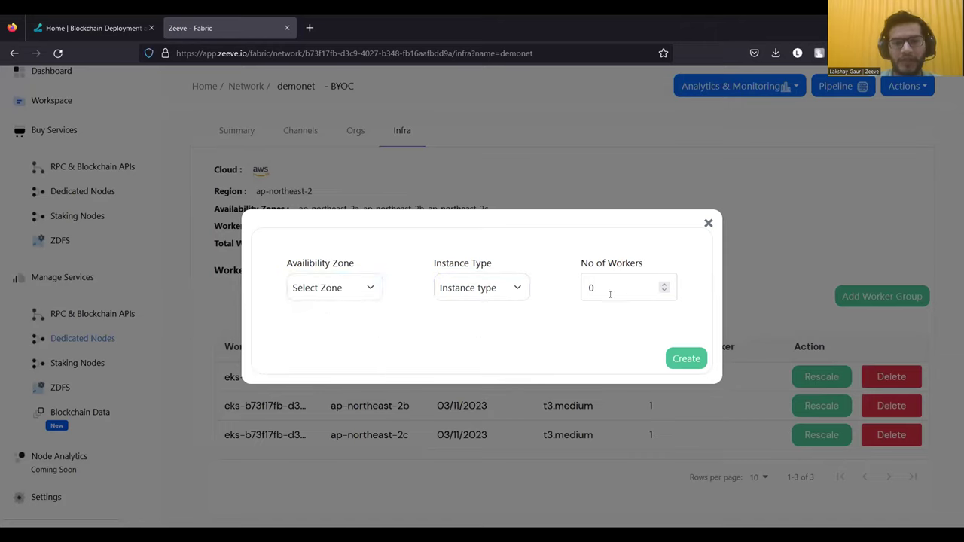
left_click(709, 224)
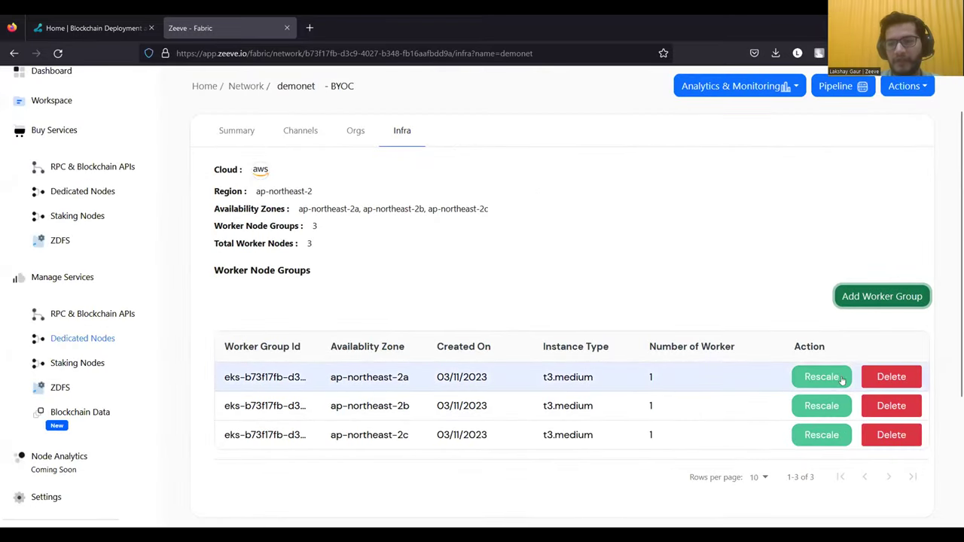
scroll(778, 286, "up", 2)
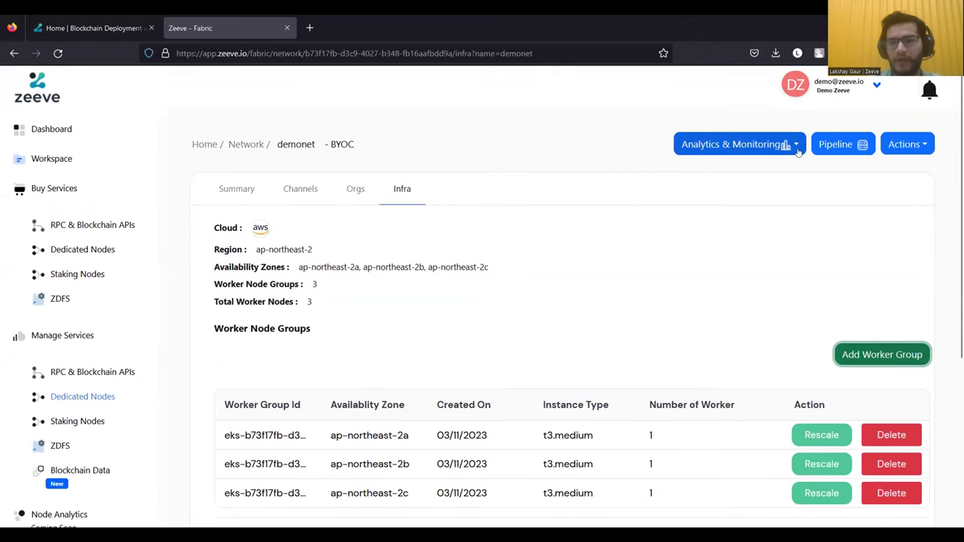
- Open K8 Cluster analytics, then view the K8 Node and HLF Peer dashboards for mychannel
left_click(796, 146)
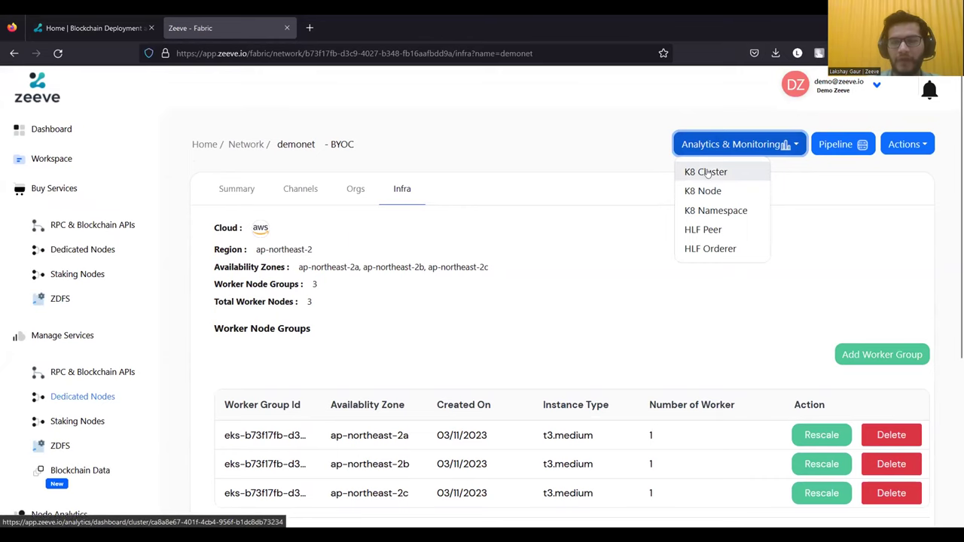
left_click(707, 172)
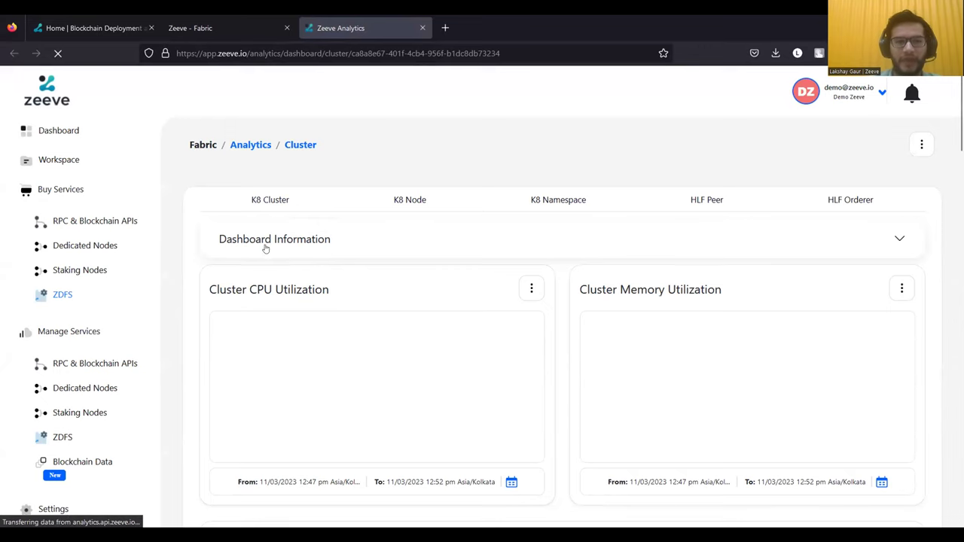
left_click(287, 213)
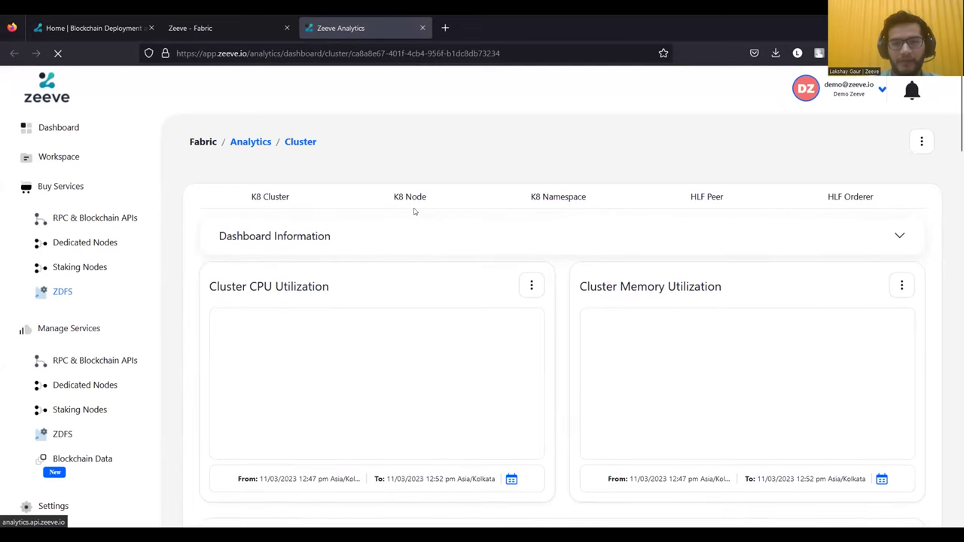
left_click(414, 210)
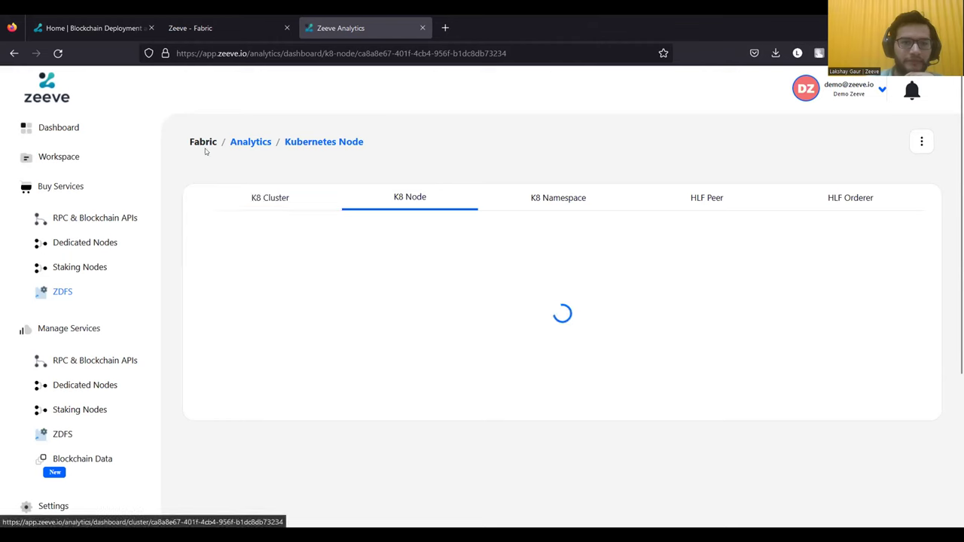
left_click(273, 196)
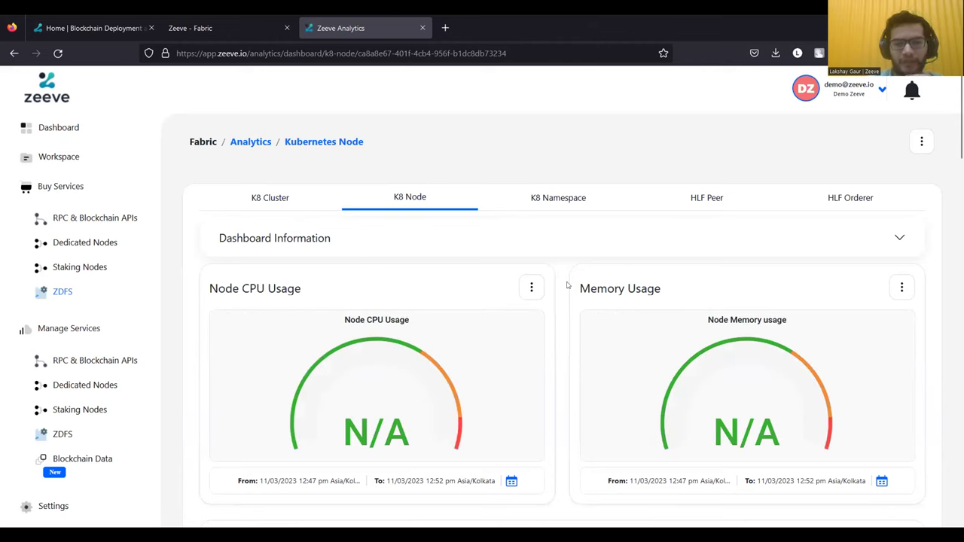
left_click(699, 201)
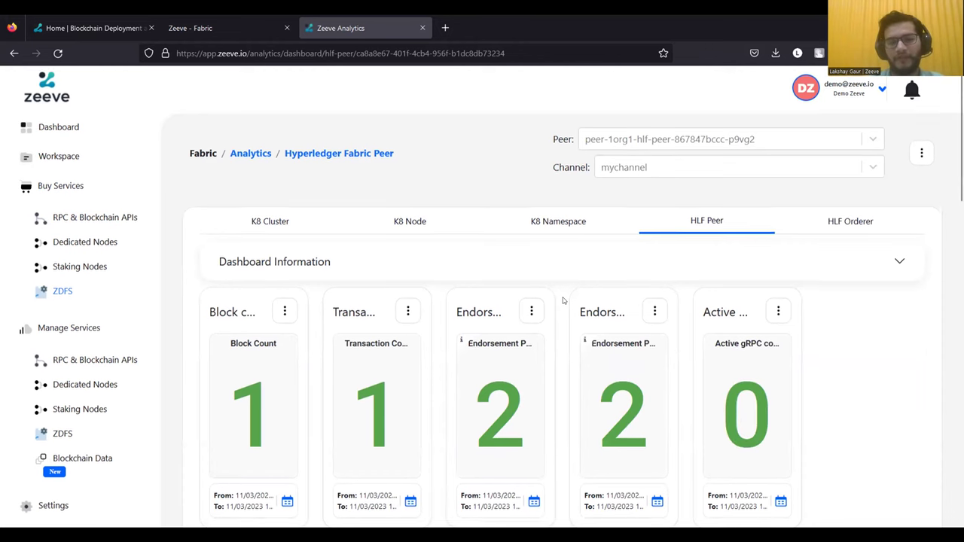
- Scroll the HLF Peer dashboard to Fabric Peer Logs: 46 info, 1 warn, Fabric 2.2.10
scroll(563, 301, "down", 1)
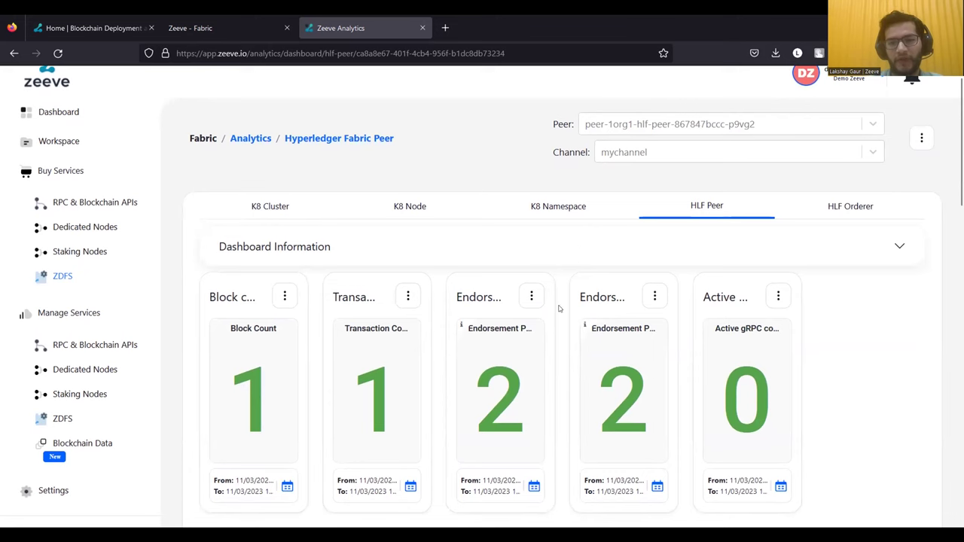
scroll(551, 336, "down", 5)
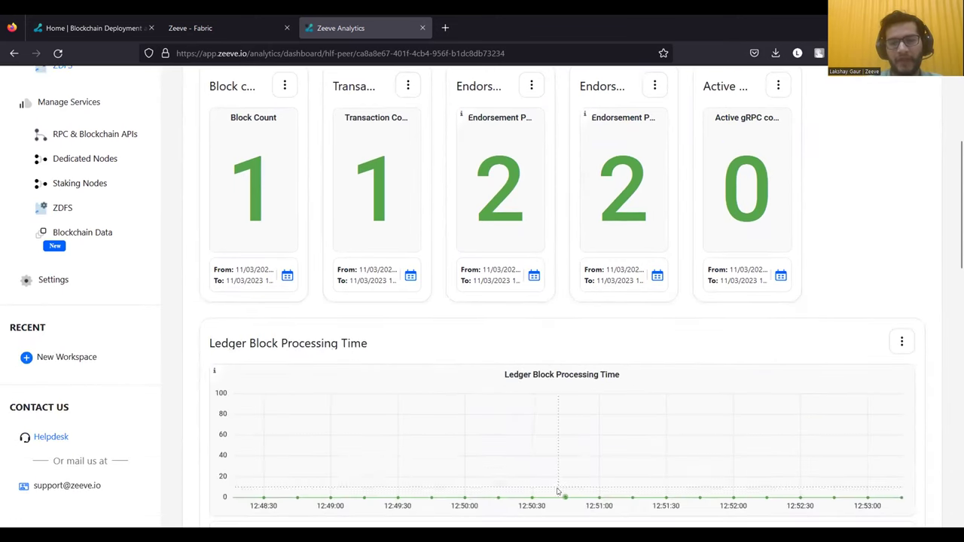
scroll(496, 428, "down", 1)
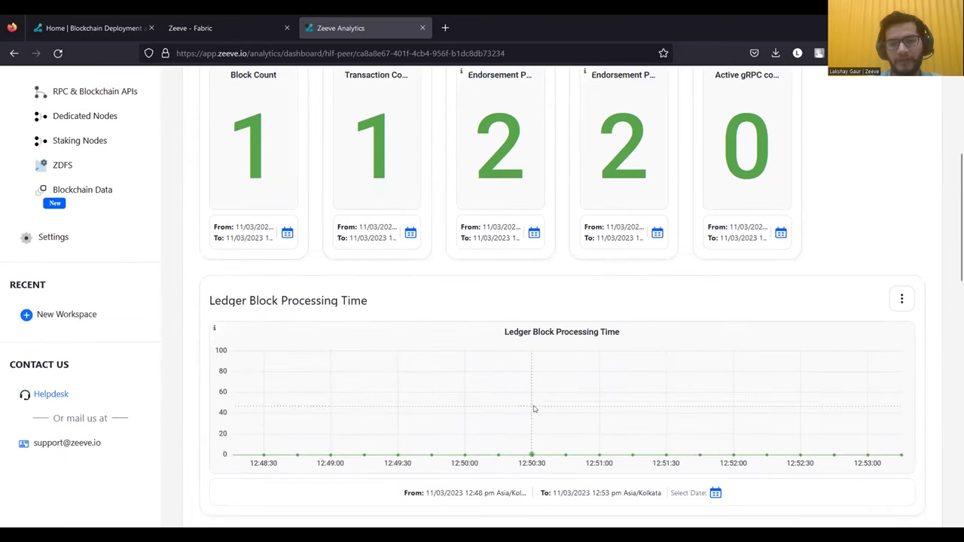
scroll(505, 444, "down", 4)
scroll(511, 464, "down", 8)
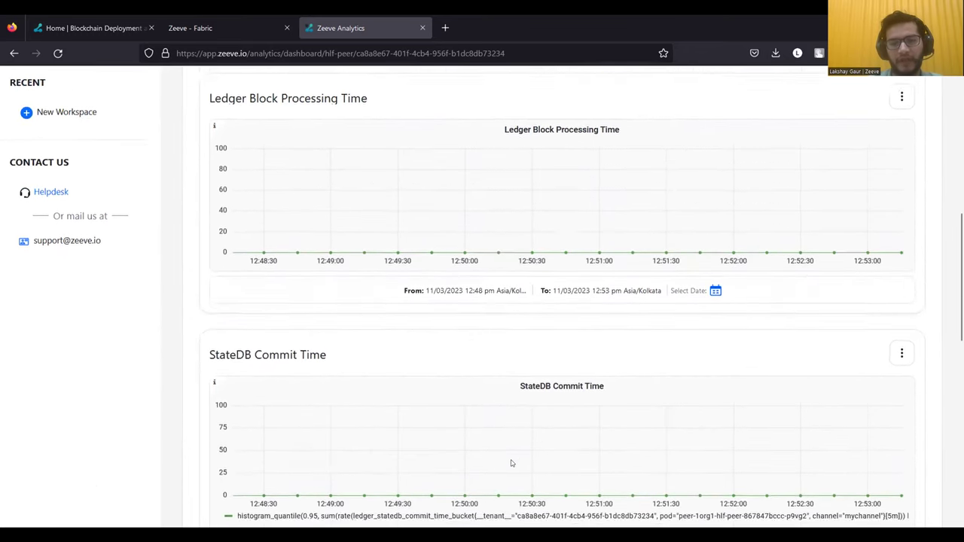
scroll(416, 485, "down", 2)
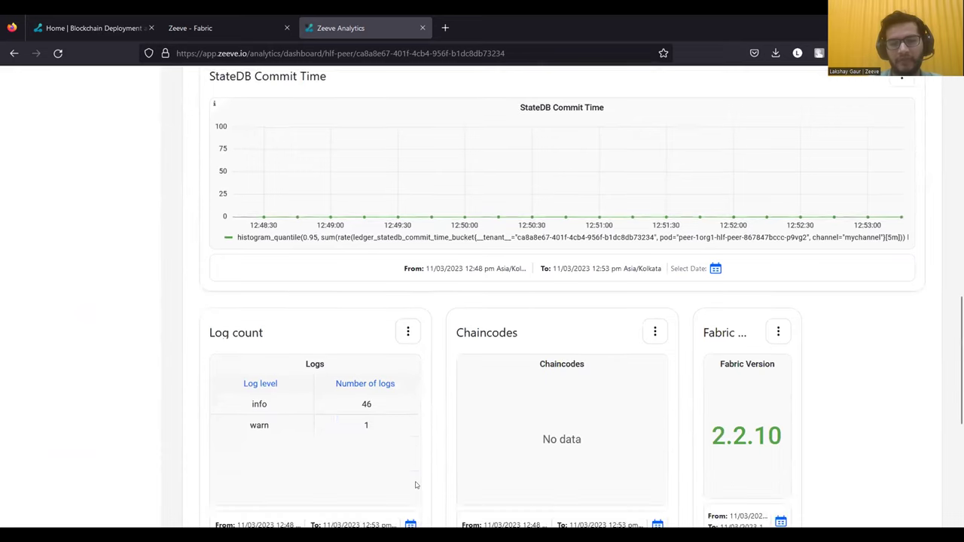
scroll(419, 458, "down", 1)
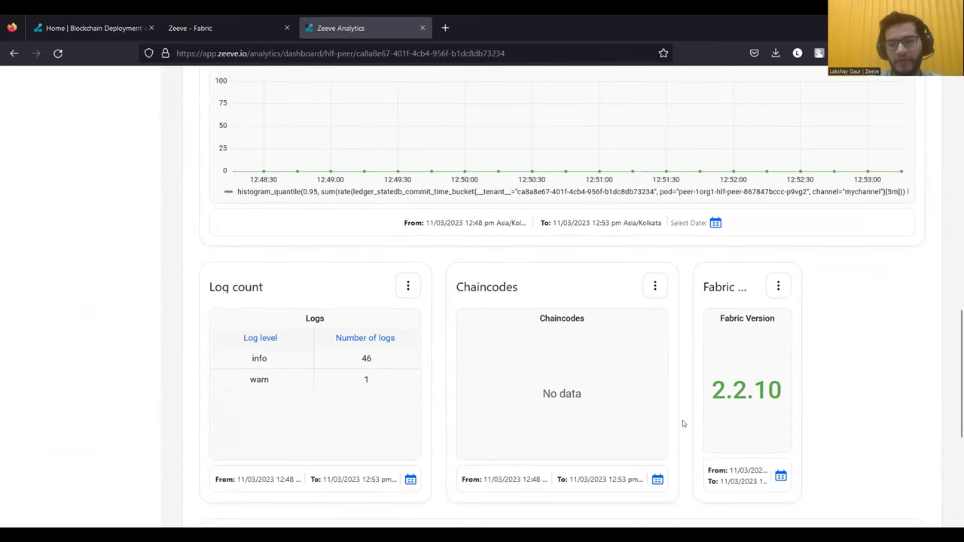
scroll(683, 422, "down", 8)
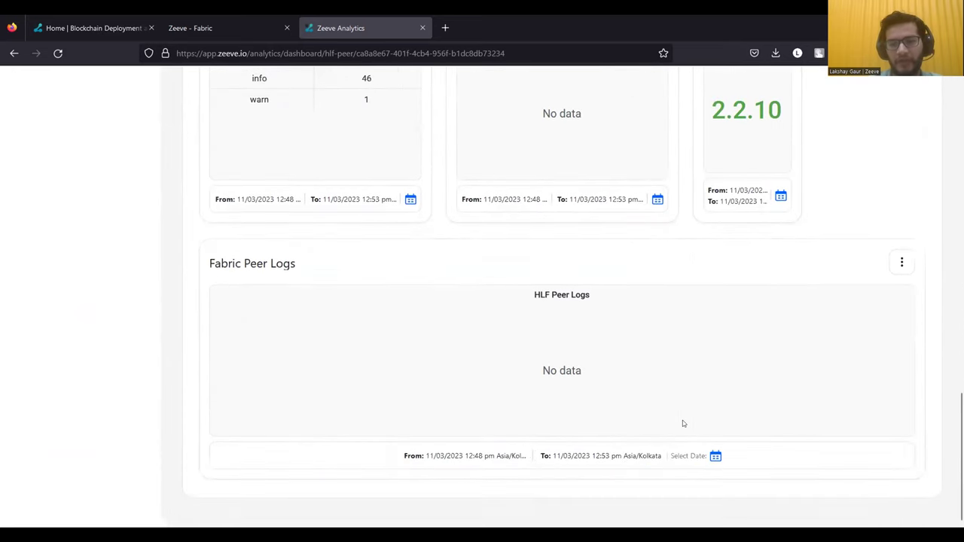
- Filter Fabric Peer Logs to 11/03/2023, 10:48 pm through 11:48 pm
left_click(716, 457)
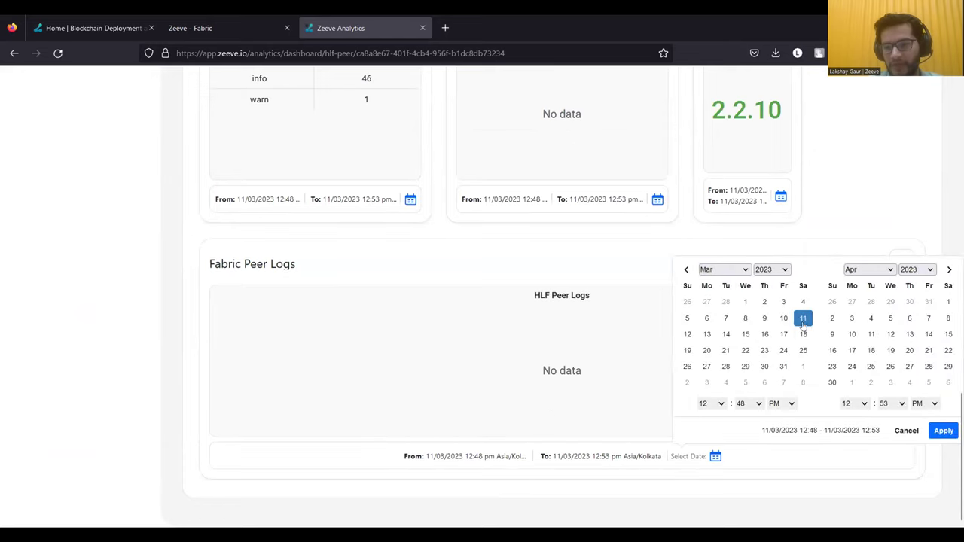
left_click(800, 321)
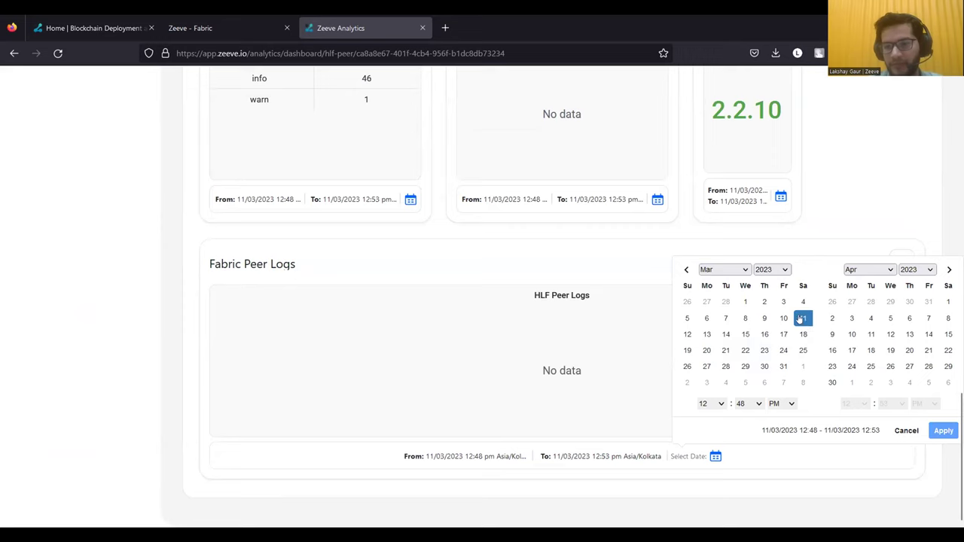
left_click(800, 321)
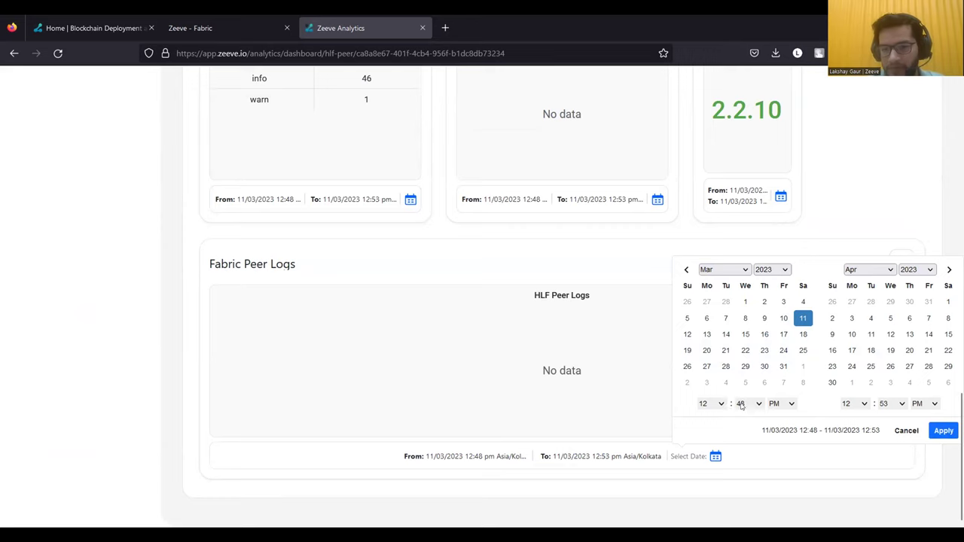
left_click(718, 405)
left_click(713, 377)
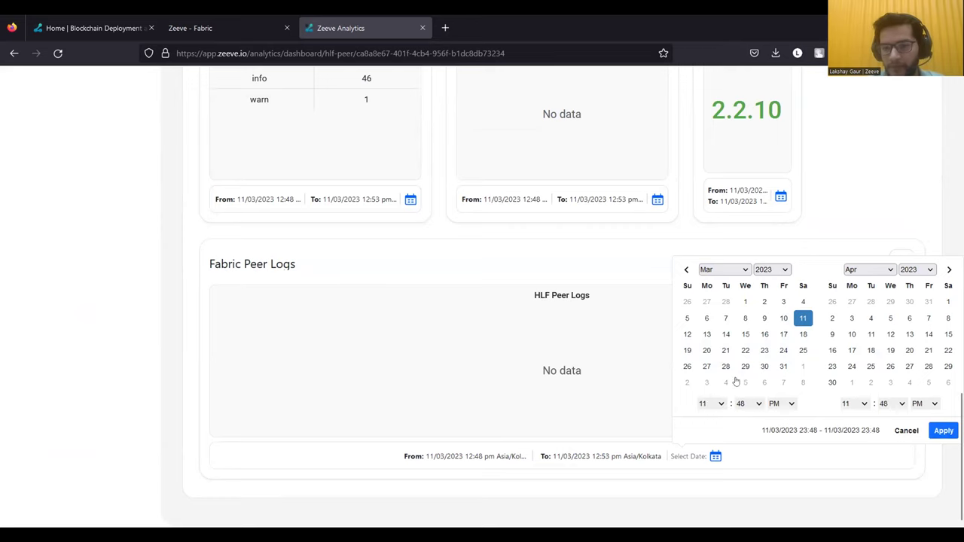
left_click(748, 405)
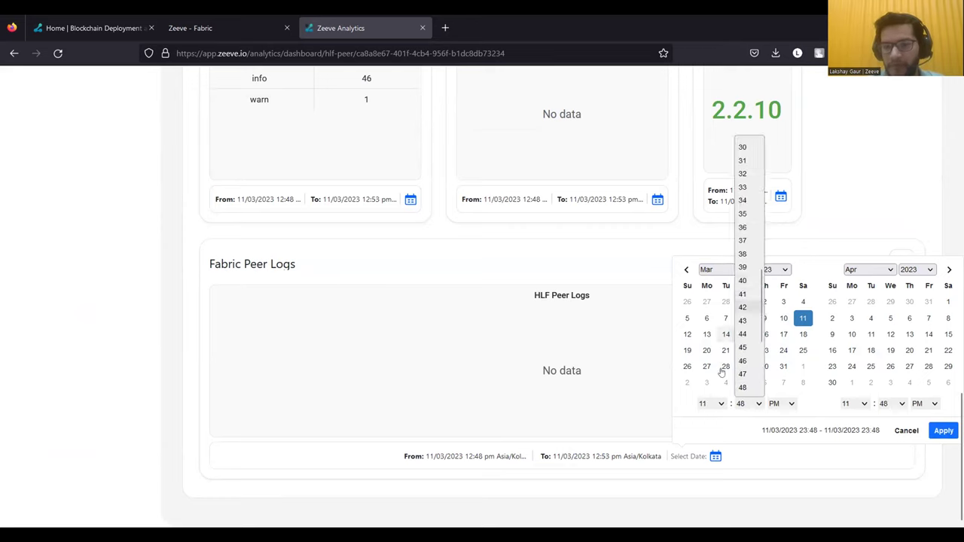
left_click(708, 403)
left_click(708, 404)
left_click(707, 361)
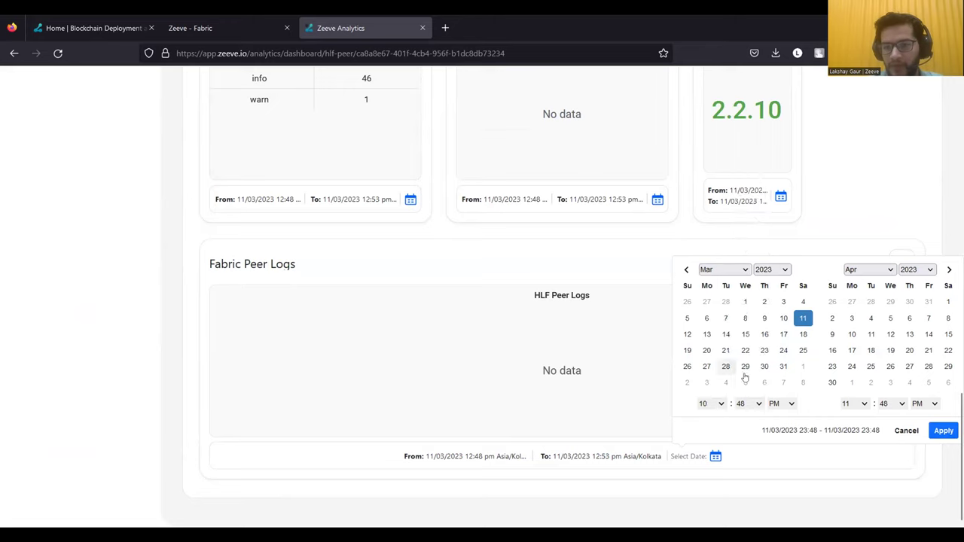
left_click(942, 431)
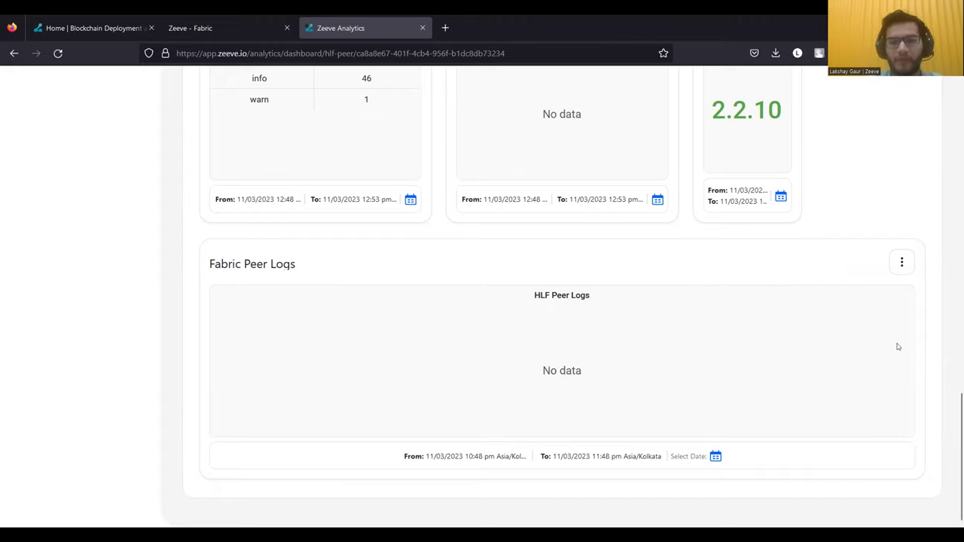
scroll(901, 340, "up", 5)
scroll(902, 339, "down", 3)
scroll(903, 339, "up", 2)
scroll(903, 339, "up", 15)
- Review HLF Orderer logs (148109 debug, 3 error, 169 info), then return to demonet's Infra page
left_click(847, 233)
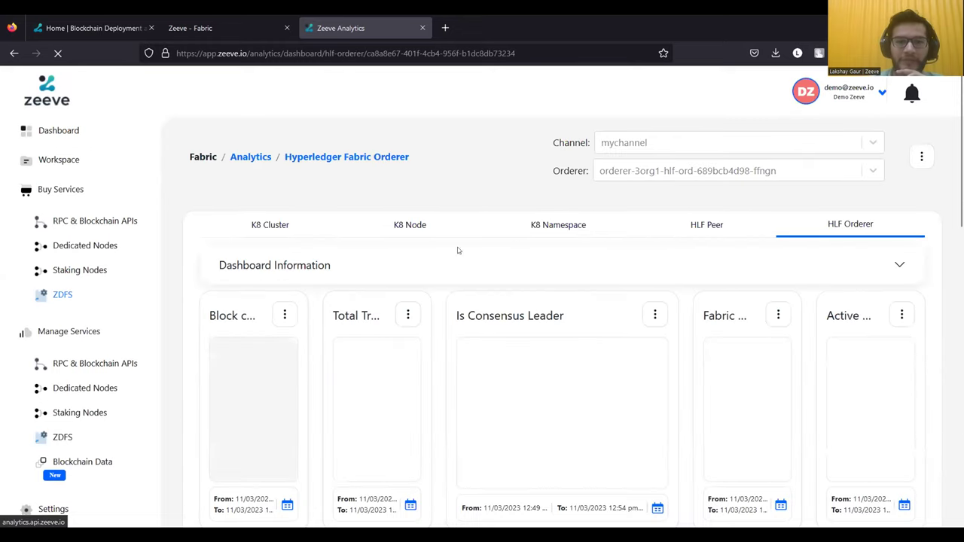
scroll(429, 302, "down", 3)
scroll(429, 301, "down", 1)
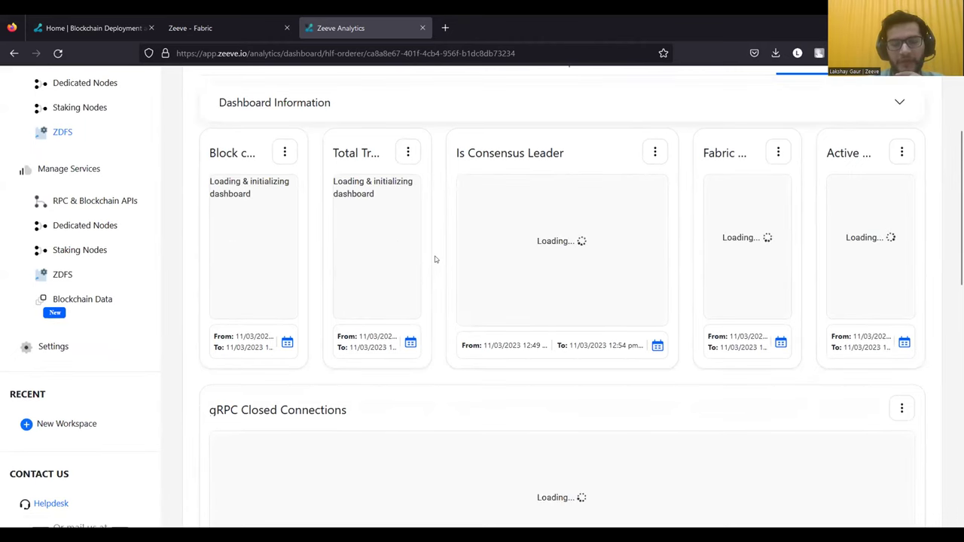
scroll(435, 259, "down", 2)
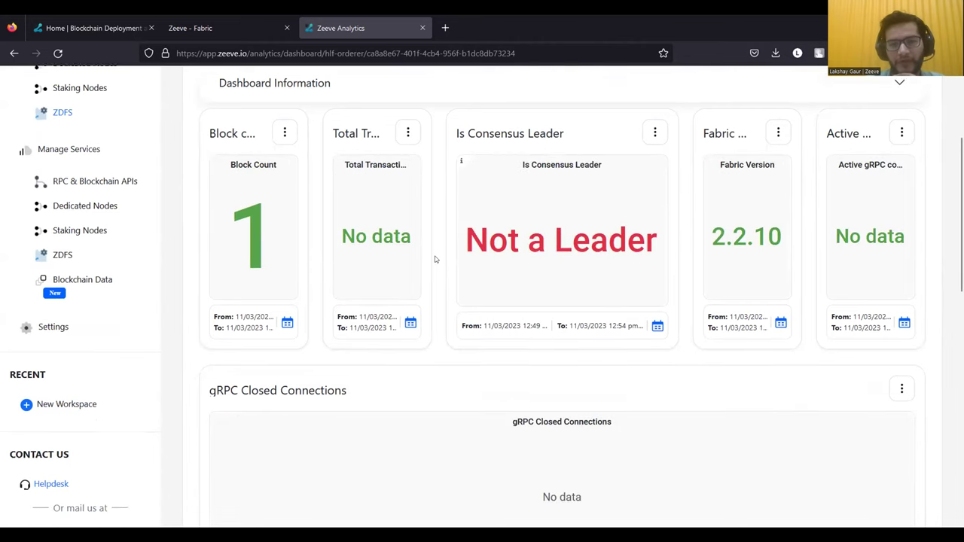
scroll(435, 259, "down", 15)
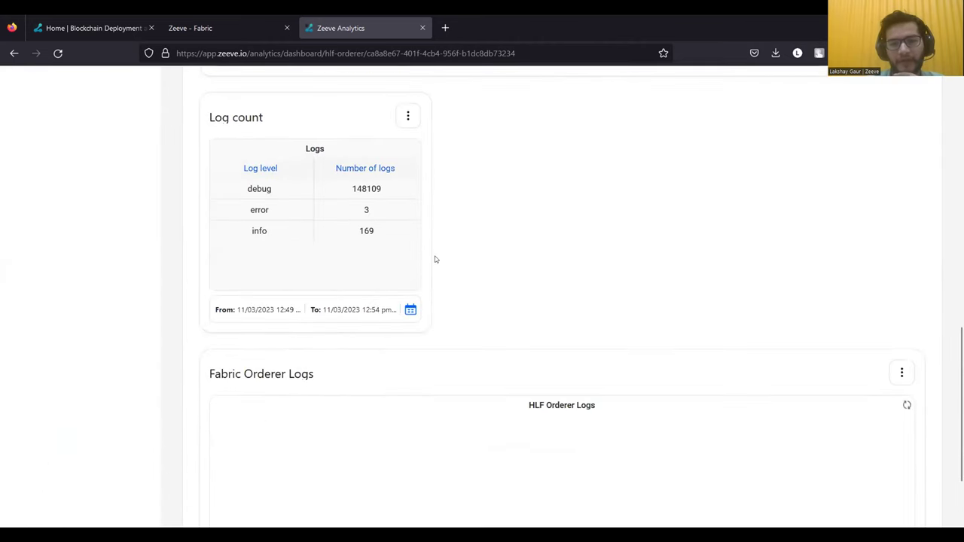
scroll(435, 259, "down", 1)
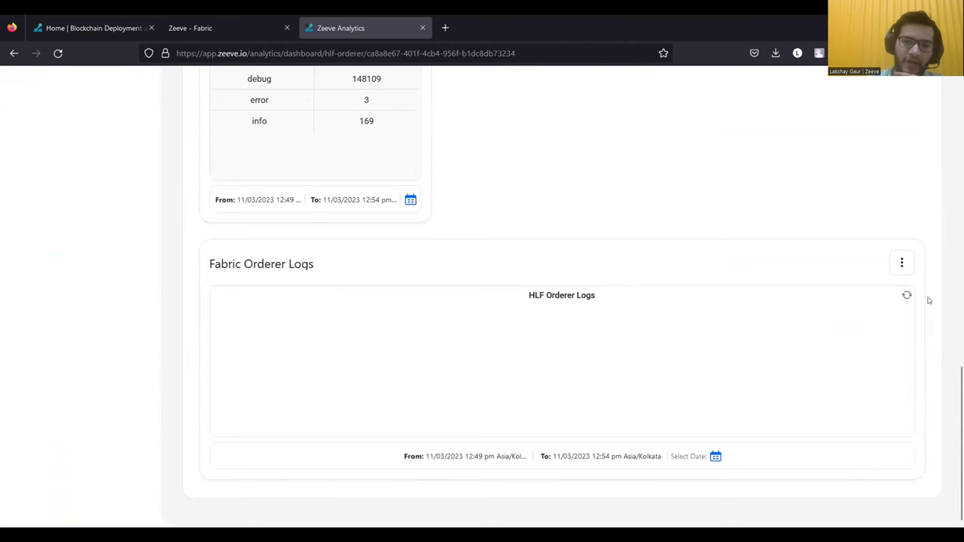
scroll(839, 380, "down", 5)
scroll(838, 381, "down", 5)
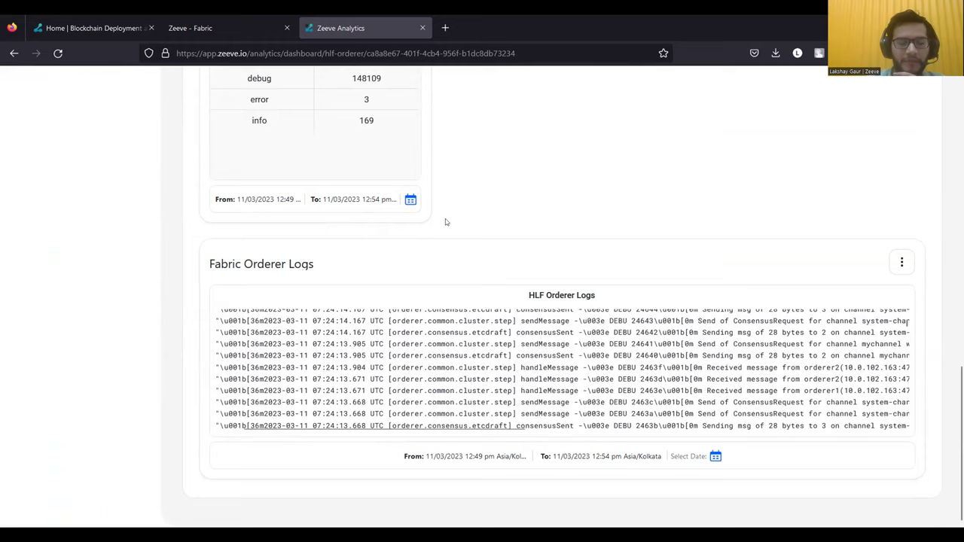
scroll(446, 222, "up", 2)
left_click(122, 28)
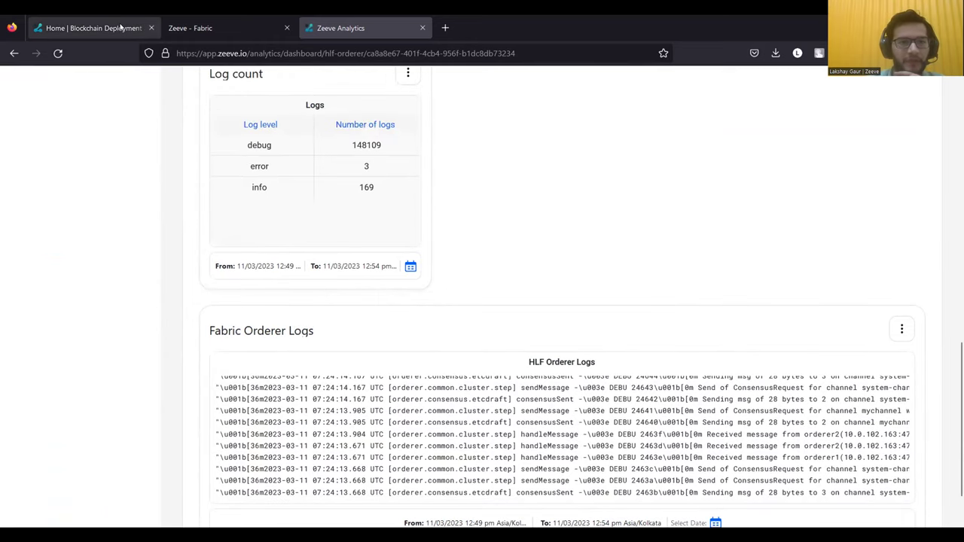
left_click(184, 27)
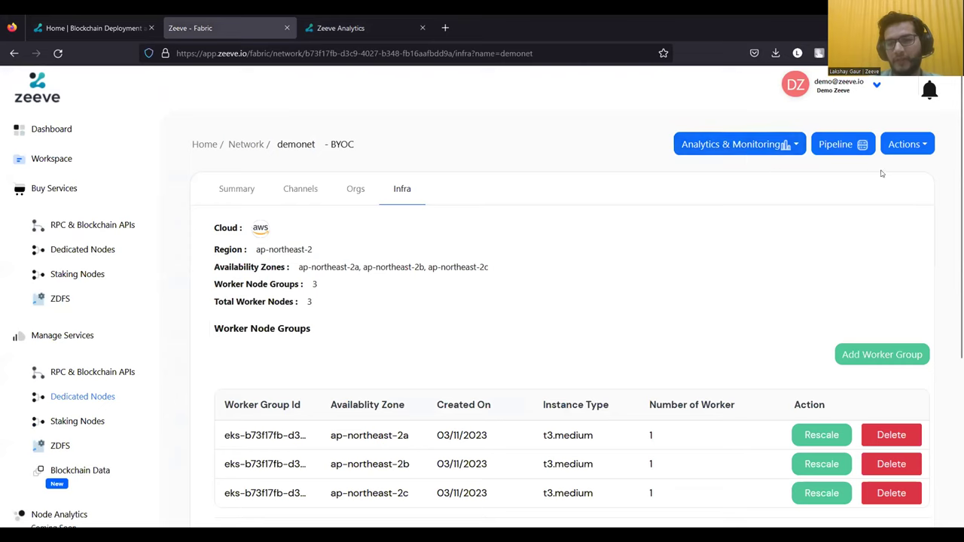
- Start a new channel on demonet named 'zeevechannel'
left_click(916, 148)
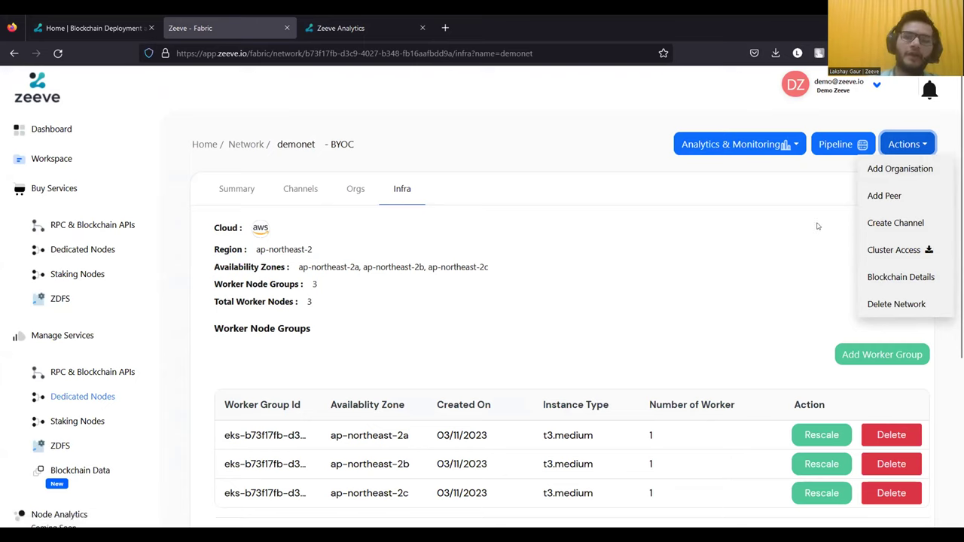
left_click(894, 224)
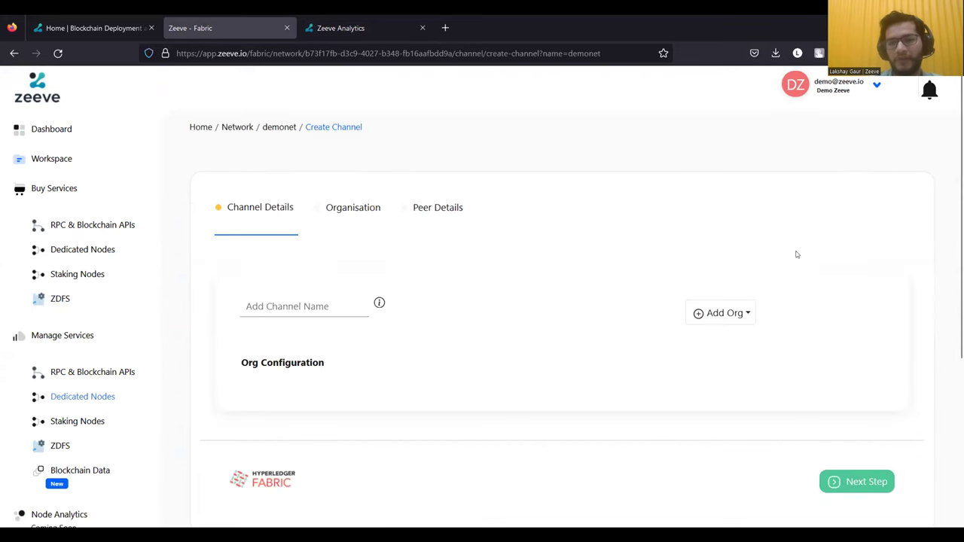
left_click(301, 308)
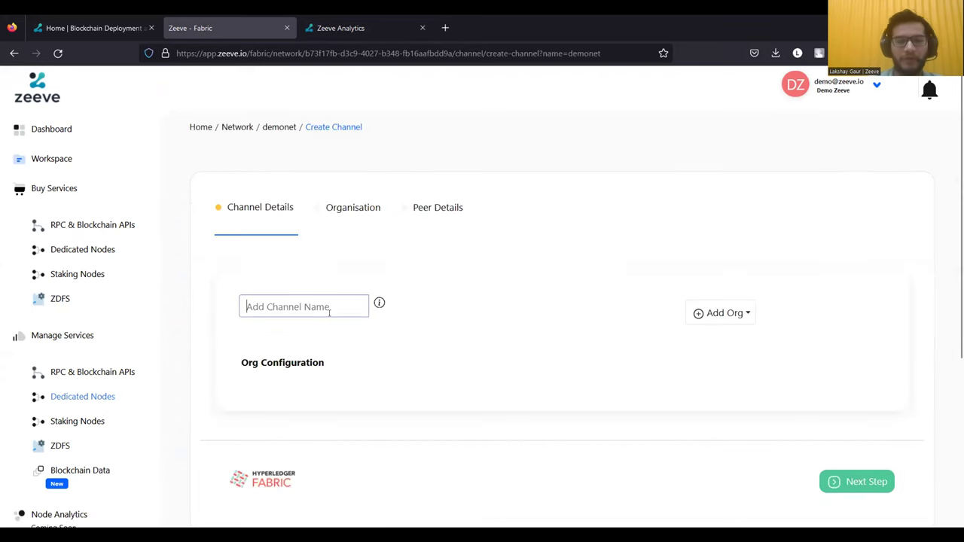
type("zeeve")
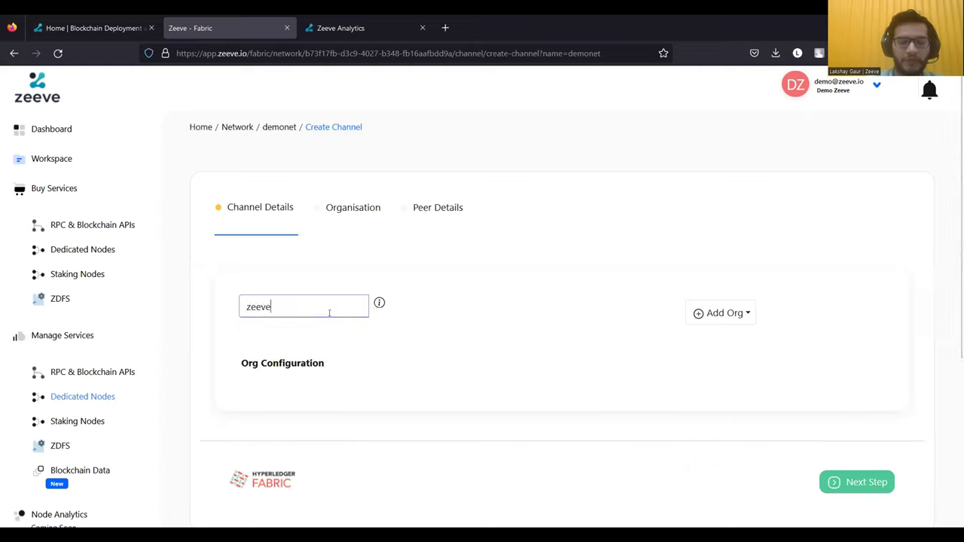
type("channe")
key("BackSpace")
type("l")
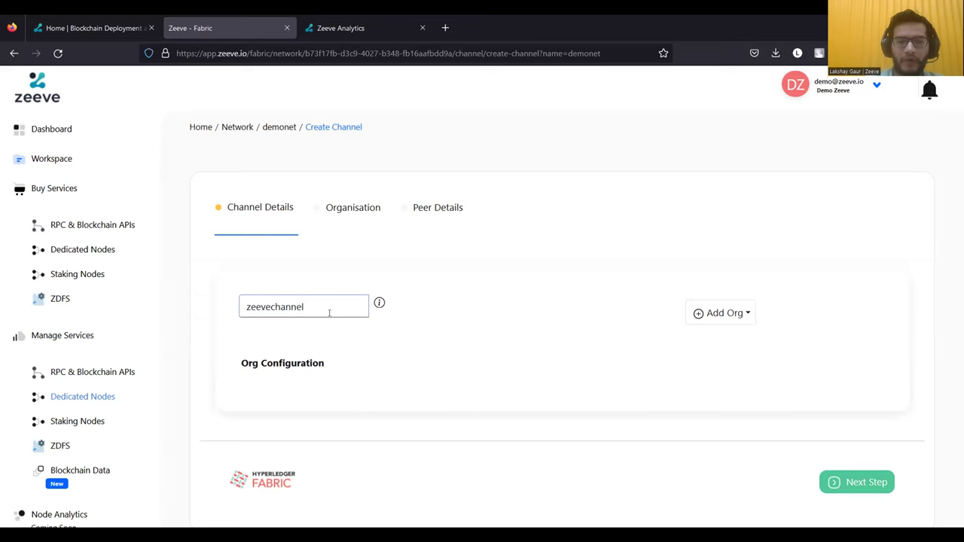
- Add org1 to the zeevechannel organisations
left_click(735, 309)
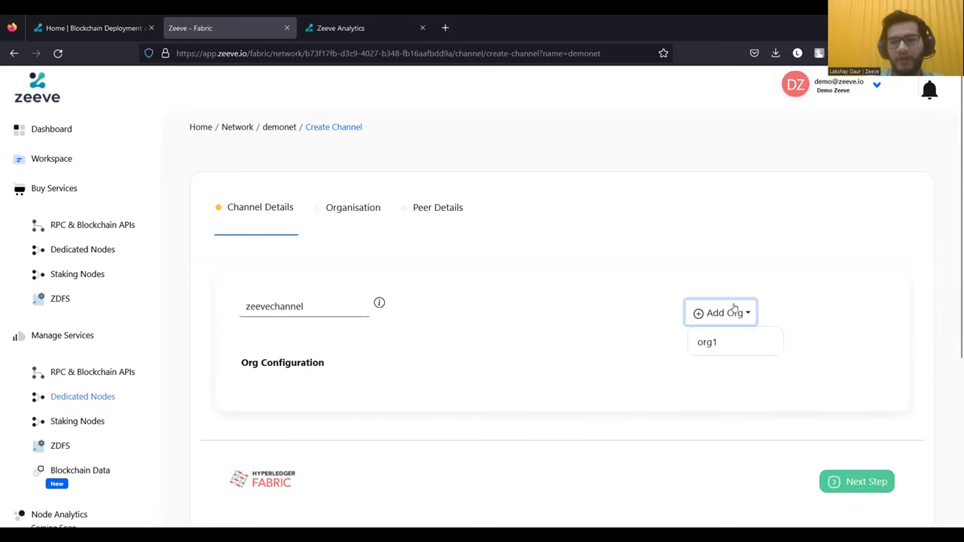
left_click(712, 341)
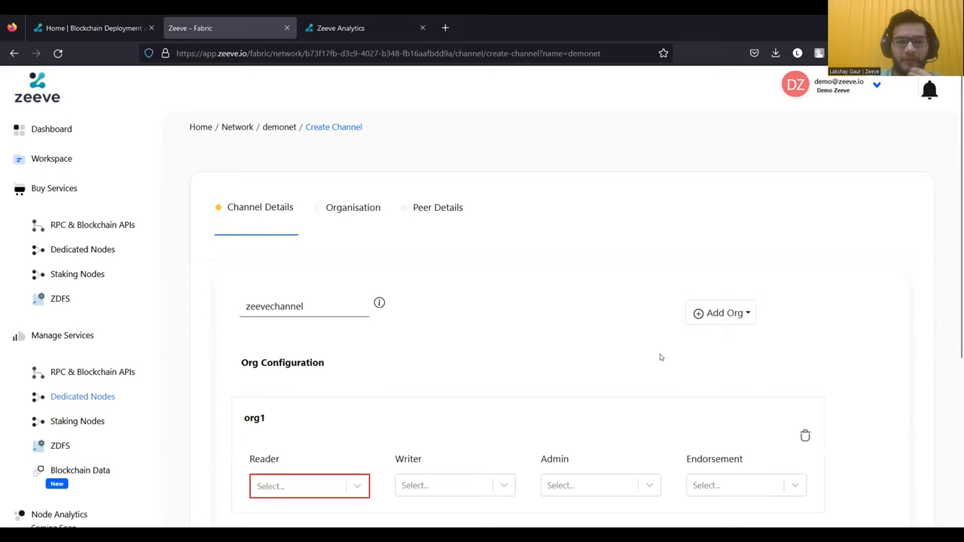
scroll(660, 354, "down", 1)
scroll(520, 366, "down", 1)
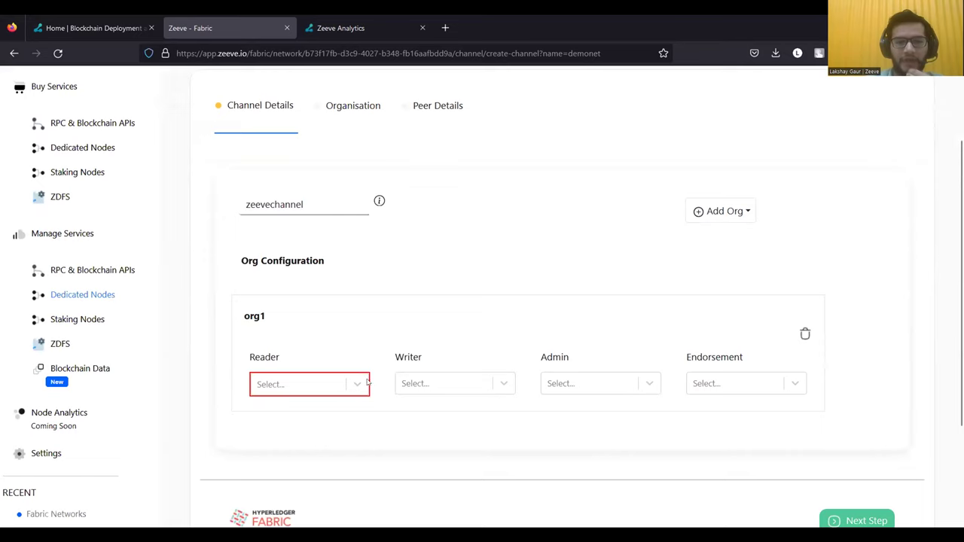
- Give org1 Member reader and writer, Admin admin and Peer endorsement roles, then advance
left_click(341, 383)
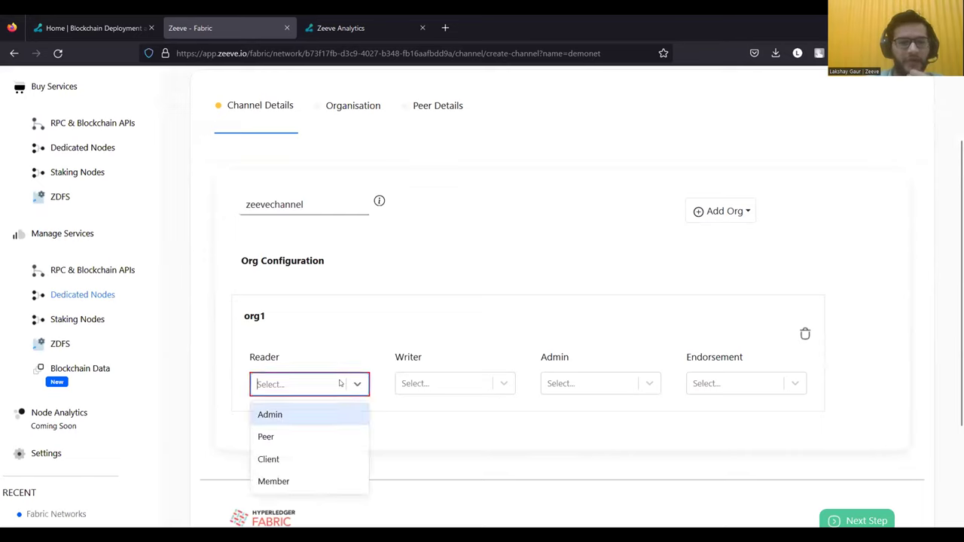
left_click(316, 481)
left_click(470, 390)
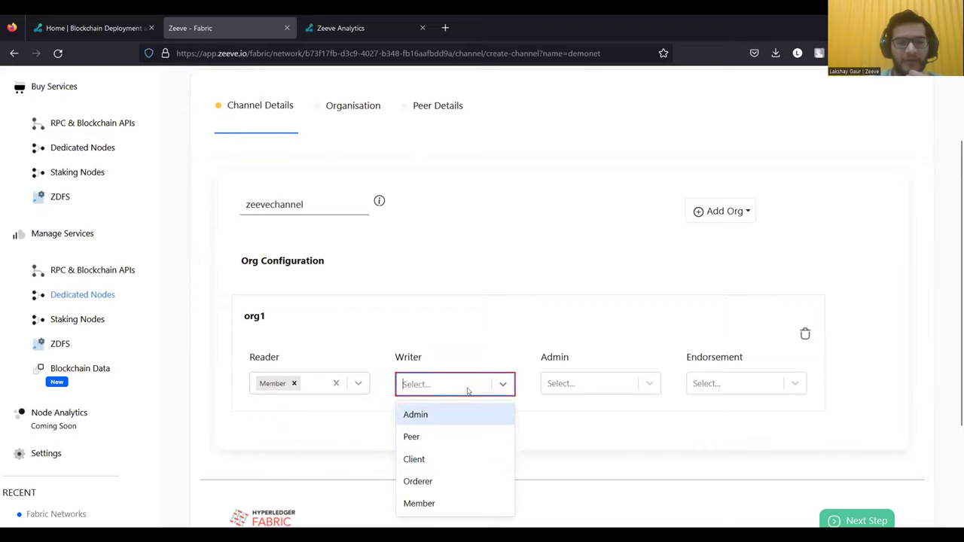
left_click(460, 505)
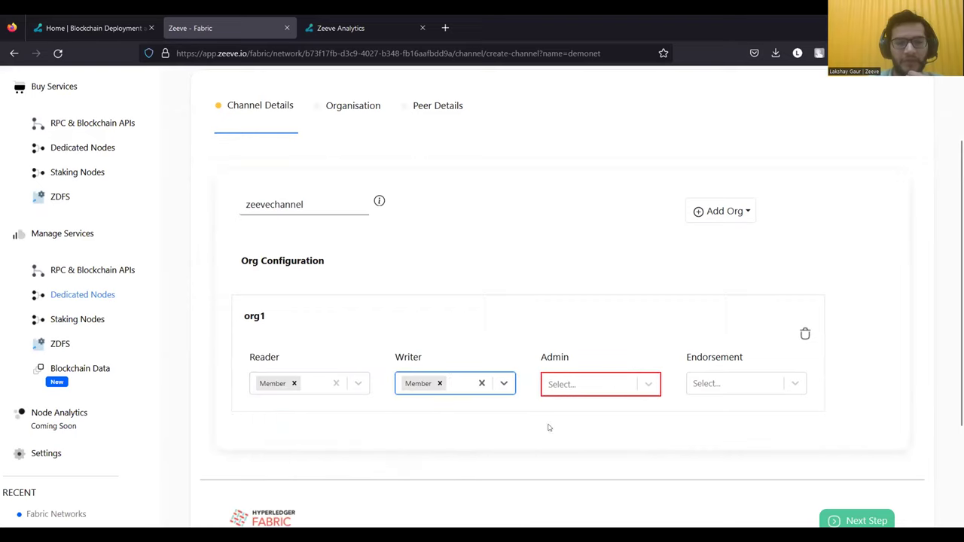
left_click(619, 382)
left_click(608, 416)
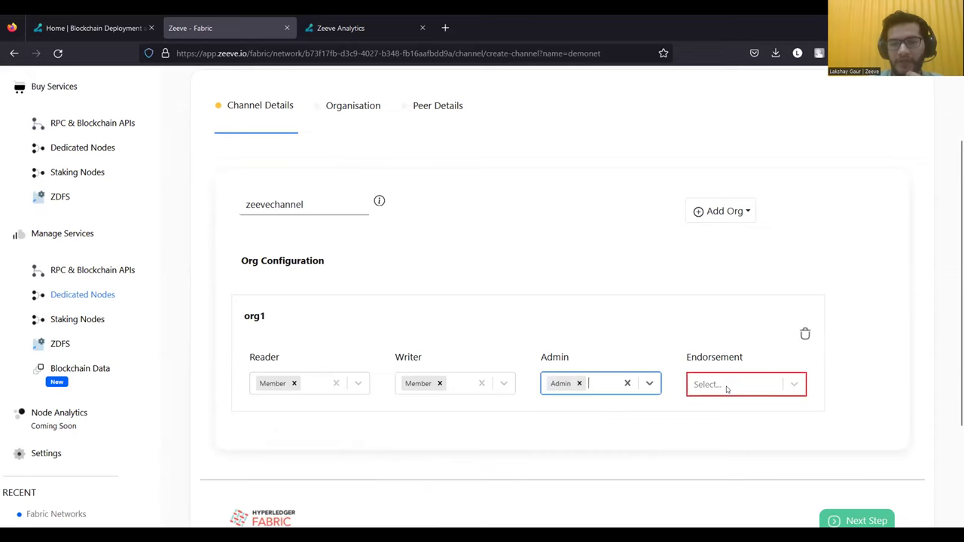
left_click(728, 386)
left_click(722, 414)
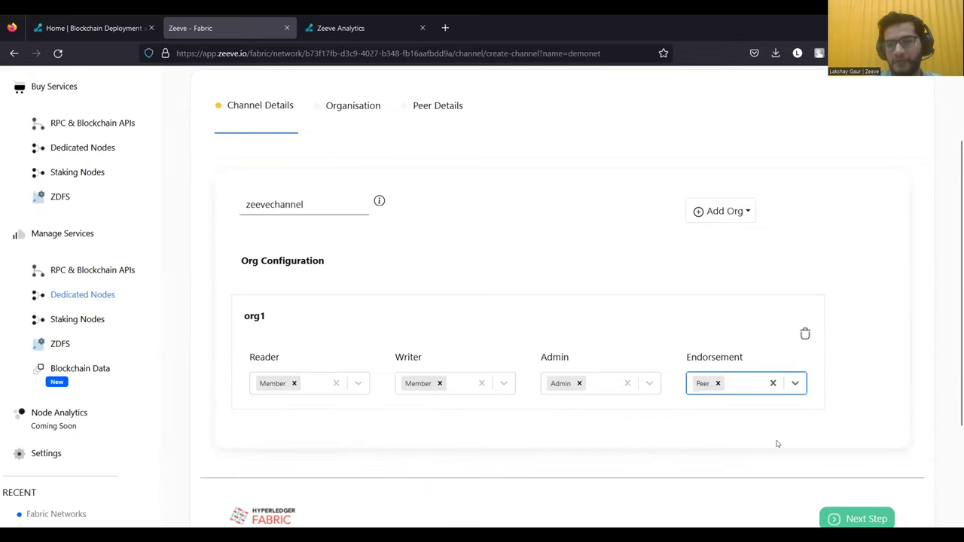
scroll(777, 444, "down", 1)
key("Return")
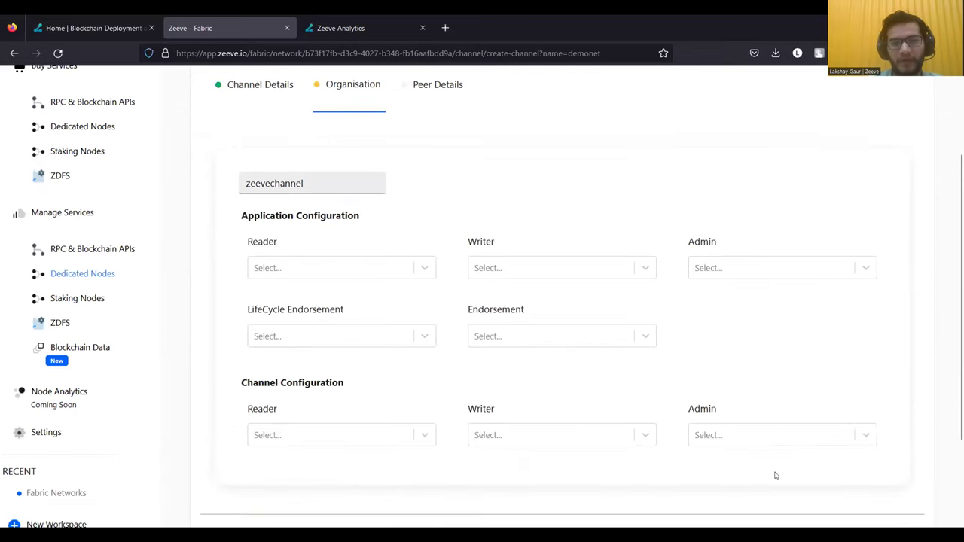
- Set the application policies to Any Reader, Any Writer, Majority Admins, and Majority Endorsement for both endorsement types
scroll(754, 467, "up", 2)
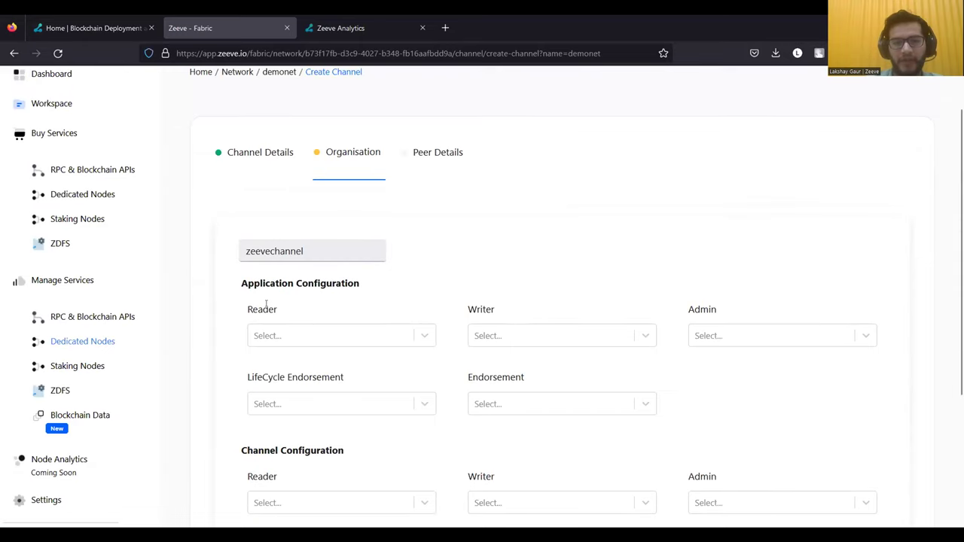
scroll(267, 306, "down", 2)
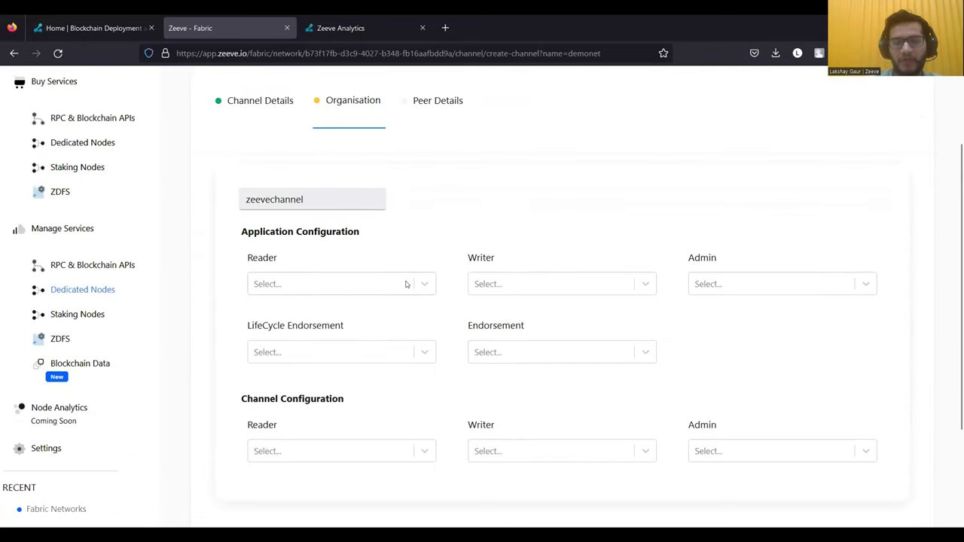
left_click(406, 284)
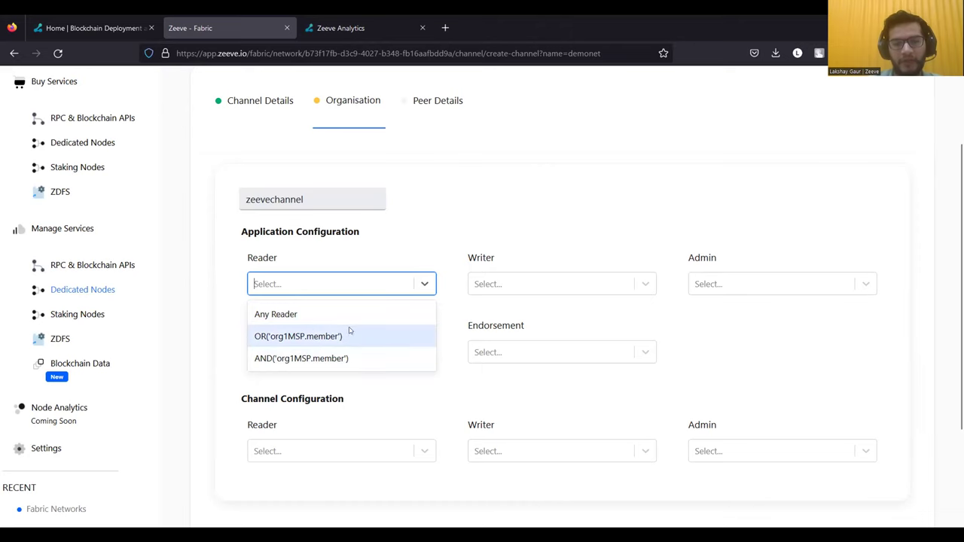
left_click(301, 317)
left_click(555, 283)
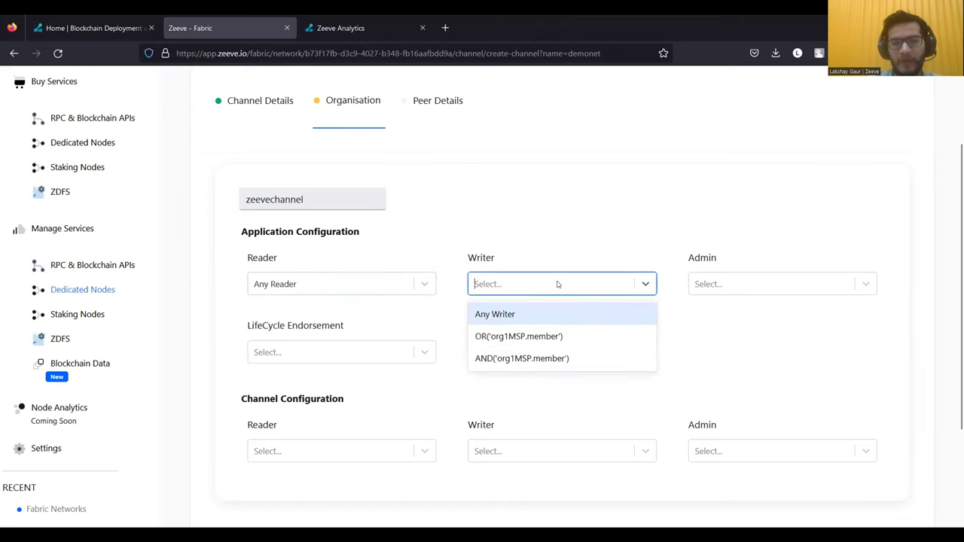
left_click(548, 314)
left_click(757, 290)
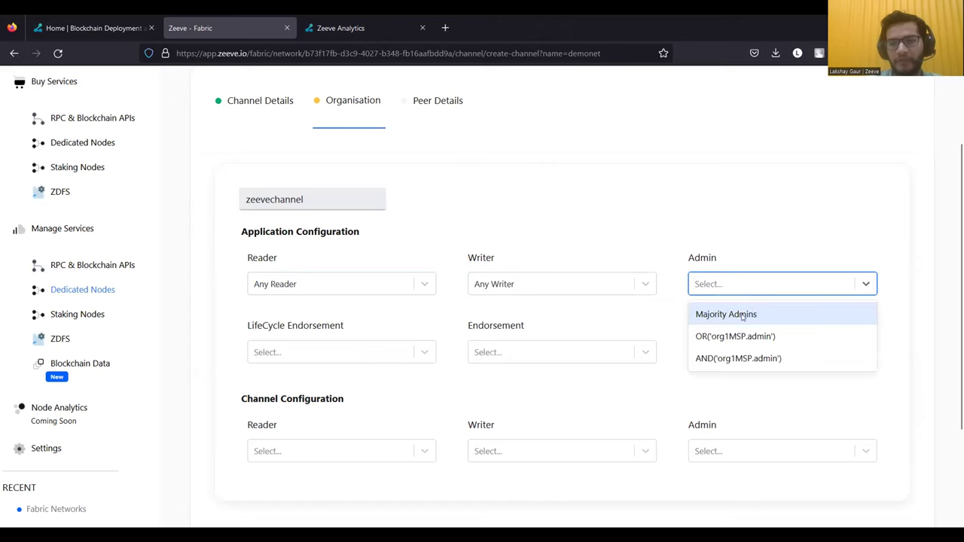
left_click(743, 315)
left_click(608, 360)
left_click(590, 382)
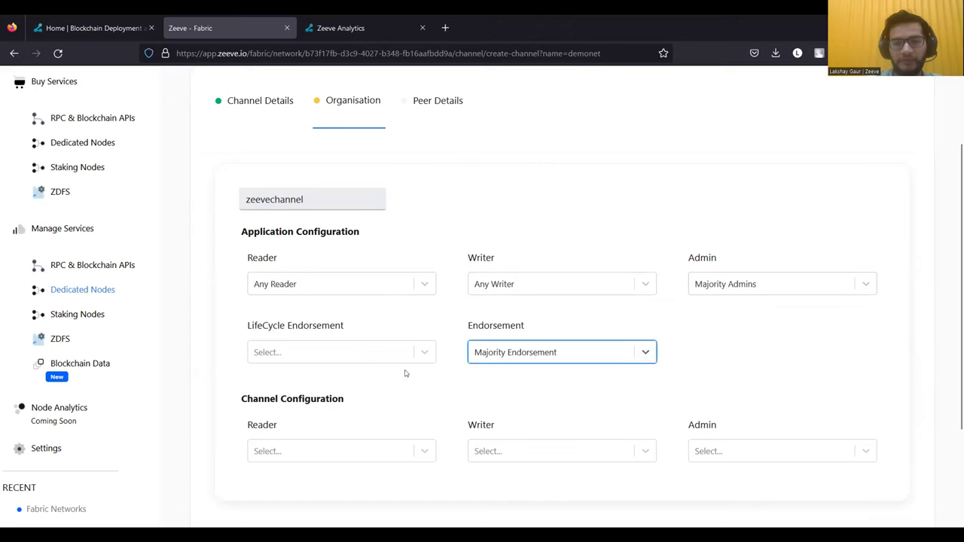
left_click(390, 360)
left_click(374, 383)
- Set channel policies to Any Reader, Any Writer and Majority Admins, then continue to peer details
left_click(411, 450)
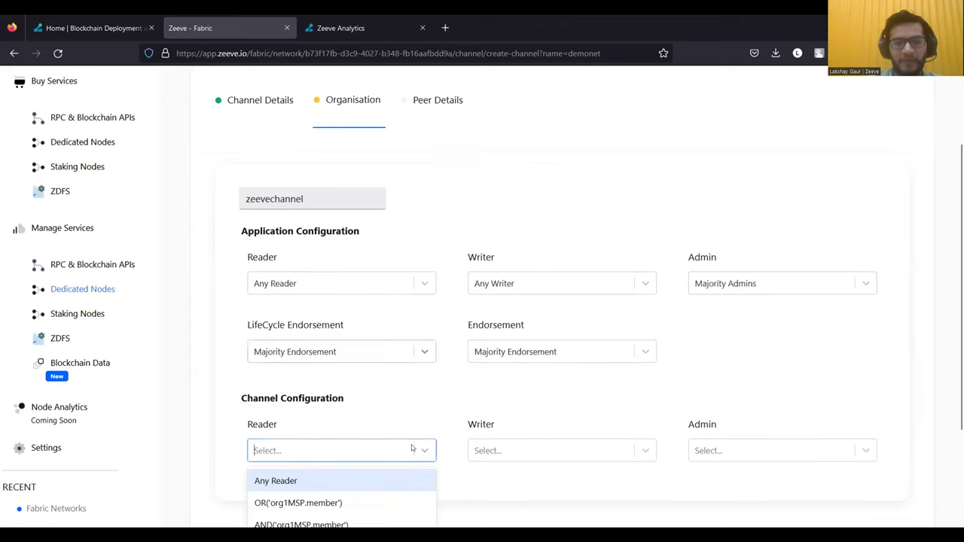
left_click(399, 466)
left_click(585, 441)
left_click(607, 463)
left_click(756, 428)
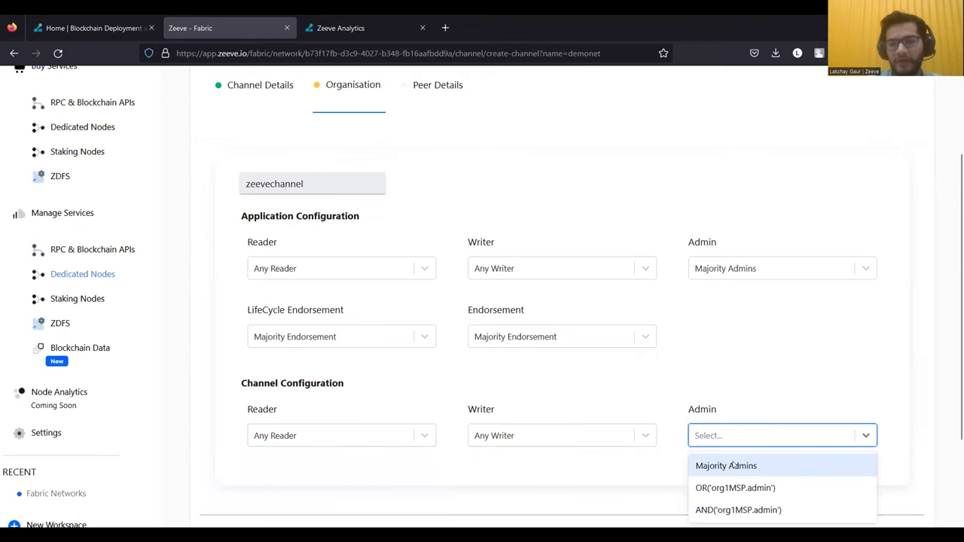
left_click(732, 466)
scroll(769, 447, "down", 3)
left_click(855, 439)
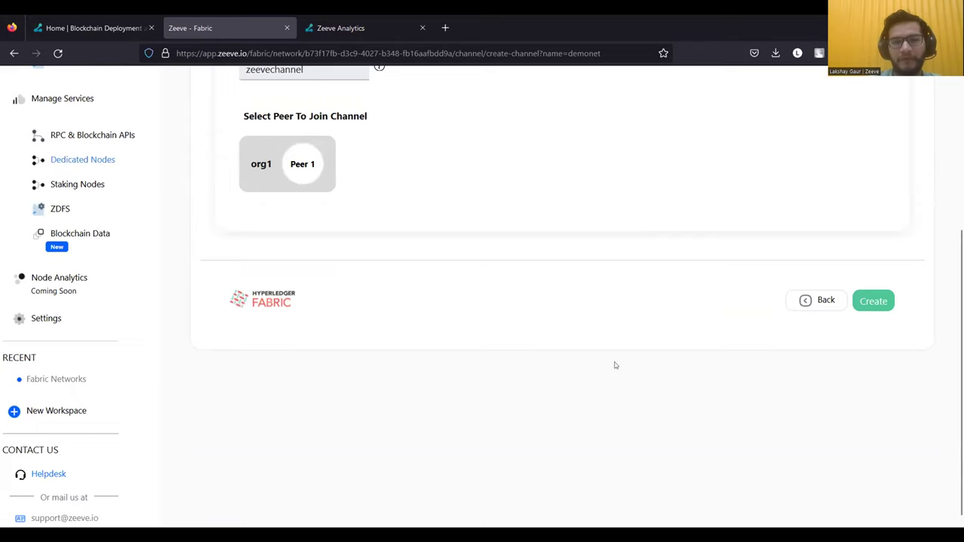
- Select org1's Peer 1, create zeevechannel, and return to the demonet summary
scroll(614, 365, "up", 2)
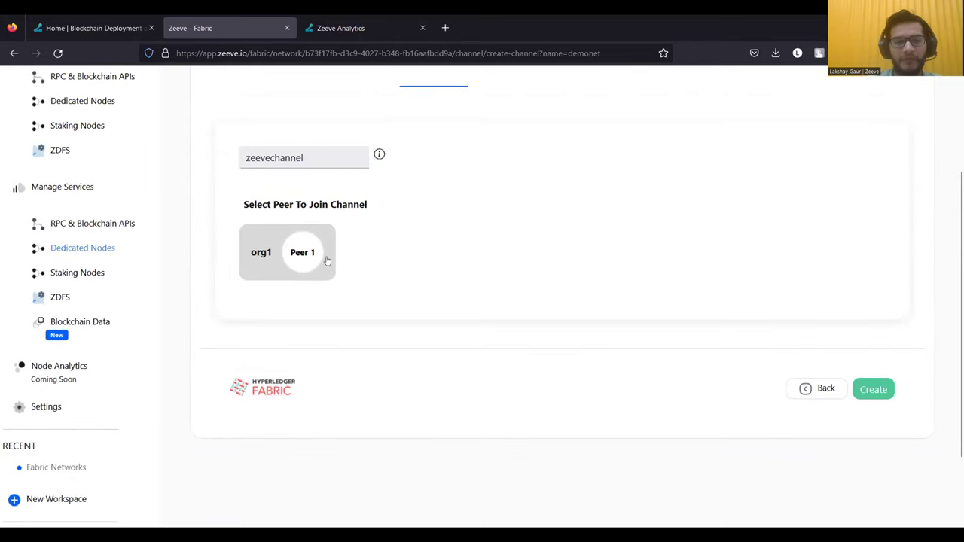
left_click(298, 256)
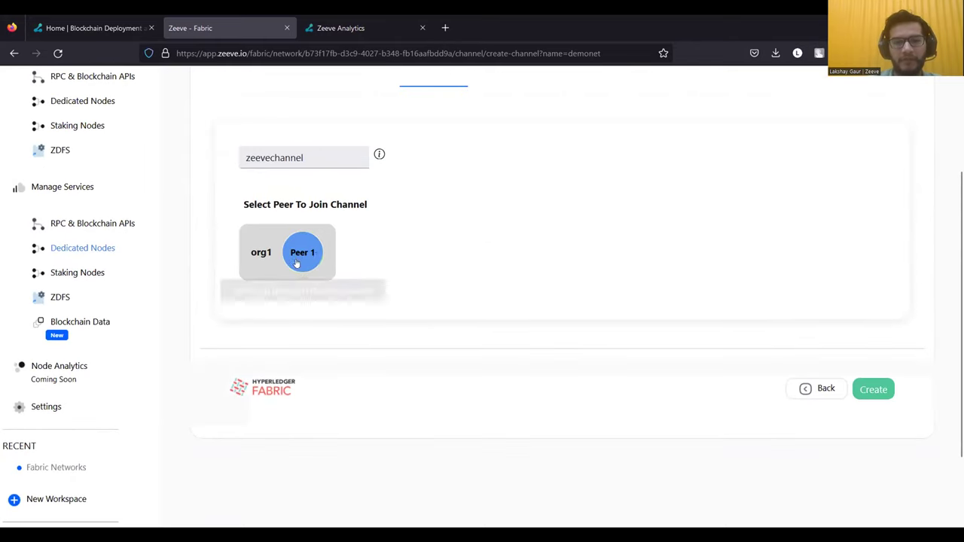
scroll(420, 274, "up", 1)
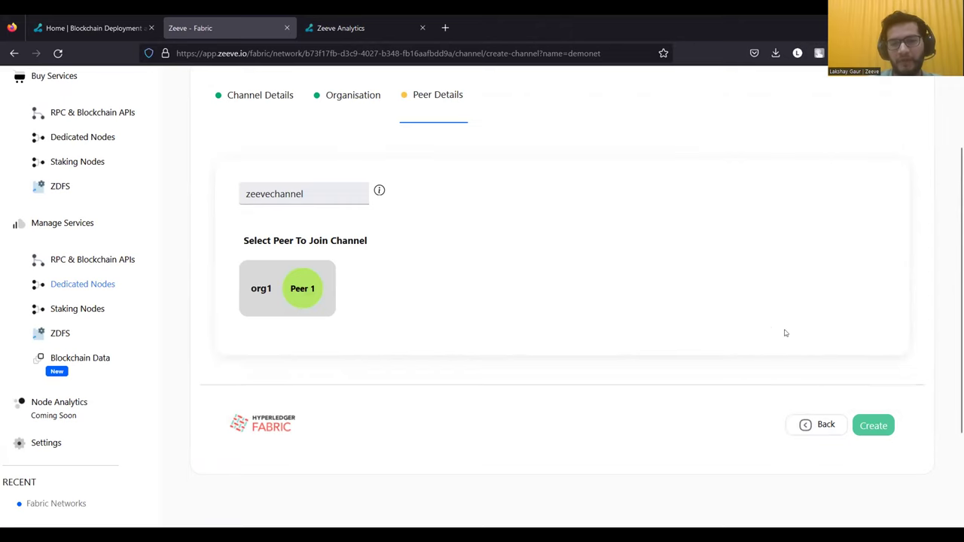
left_click(867, 435)
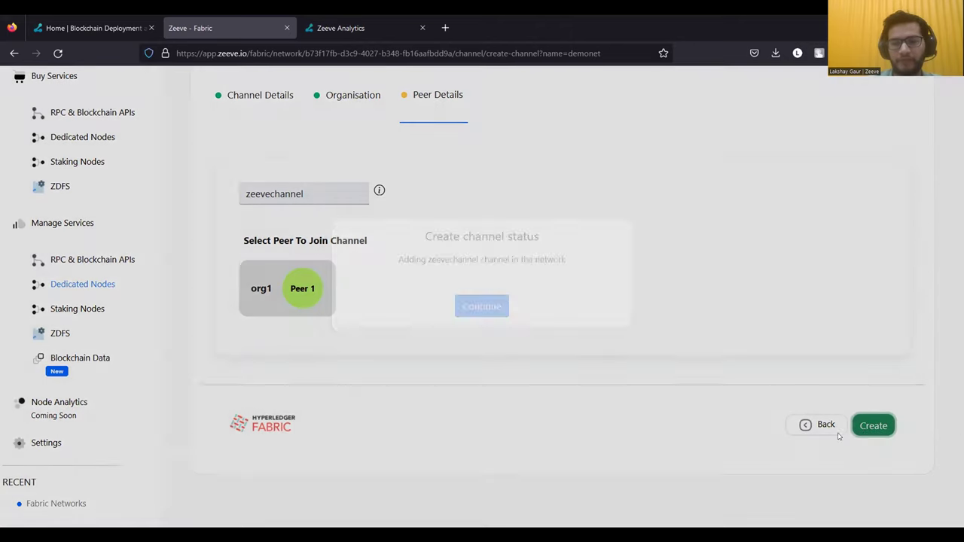
left_click(497, 342)
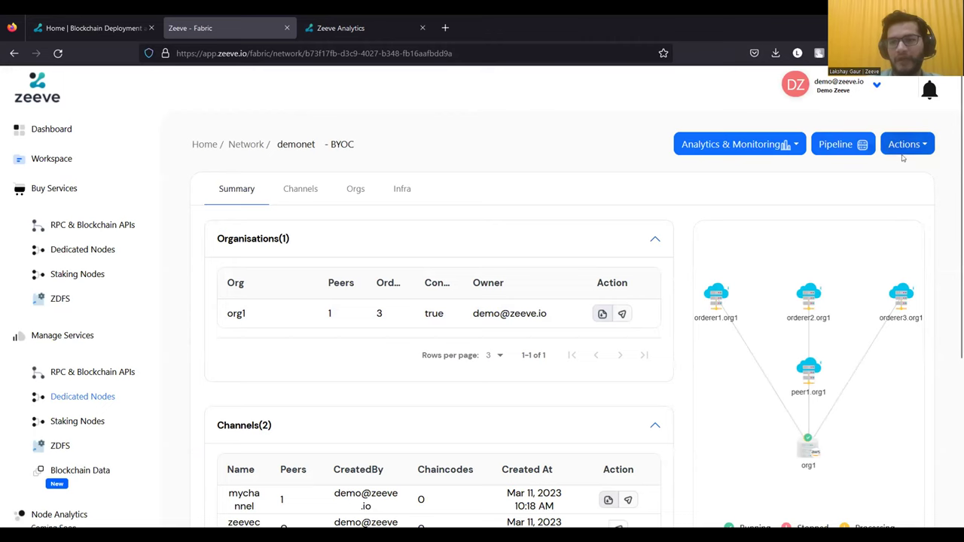
- Open the demonet Pipeline page and show the pipelines for the packaged cliccgotwo chaincode
left_click(856, 145)
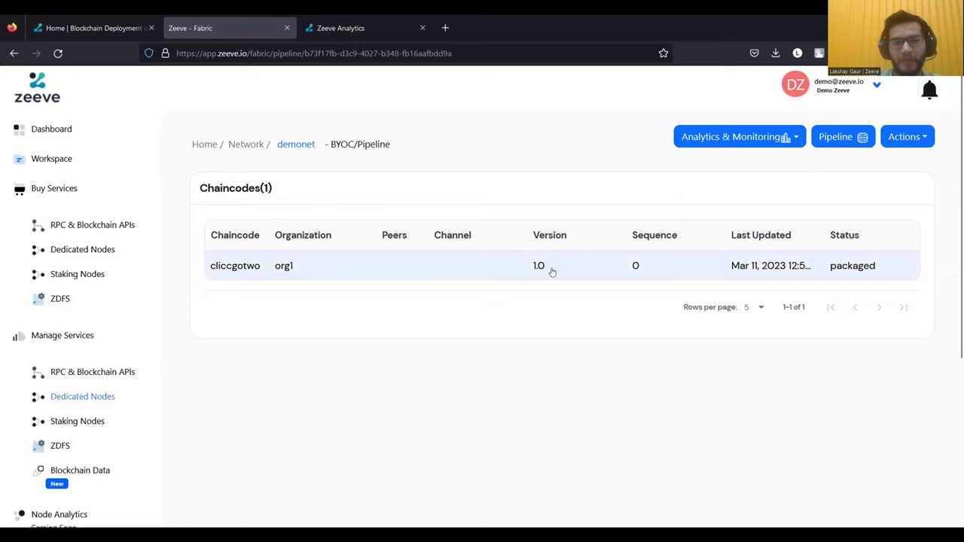
left_click(723, 268)
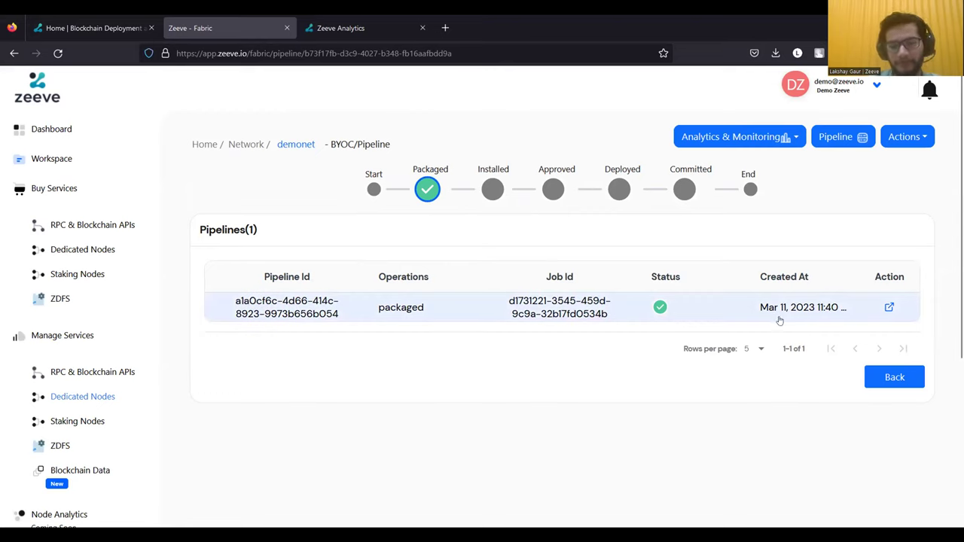
- Open the packaged pipeline's job logs and read through the build and push output
left_click(889, 307)
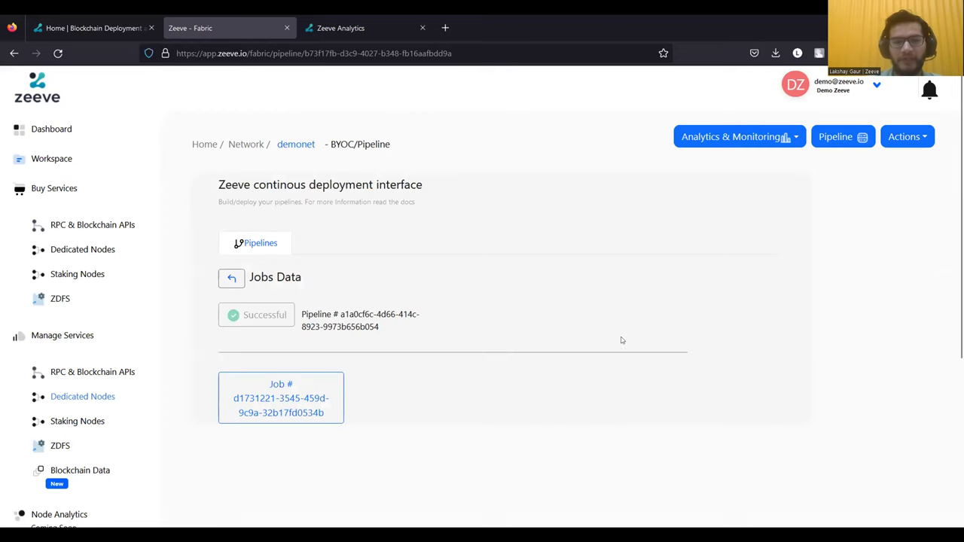
left_click(336, 385)
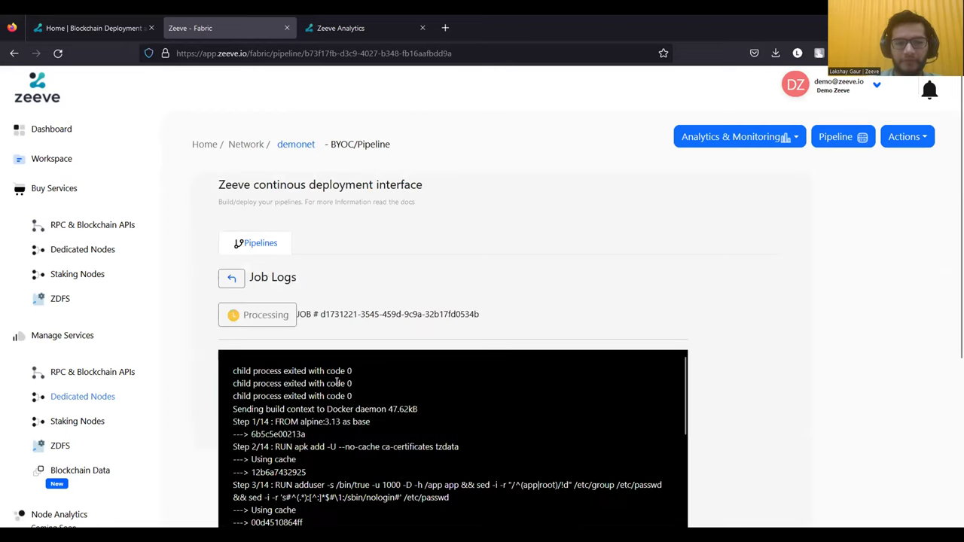
scroll(489, 295, "down", 5)
scroll(488, 294, "down", 6)
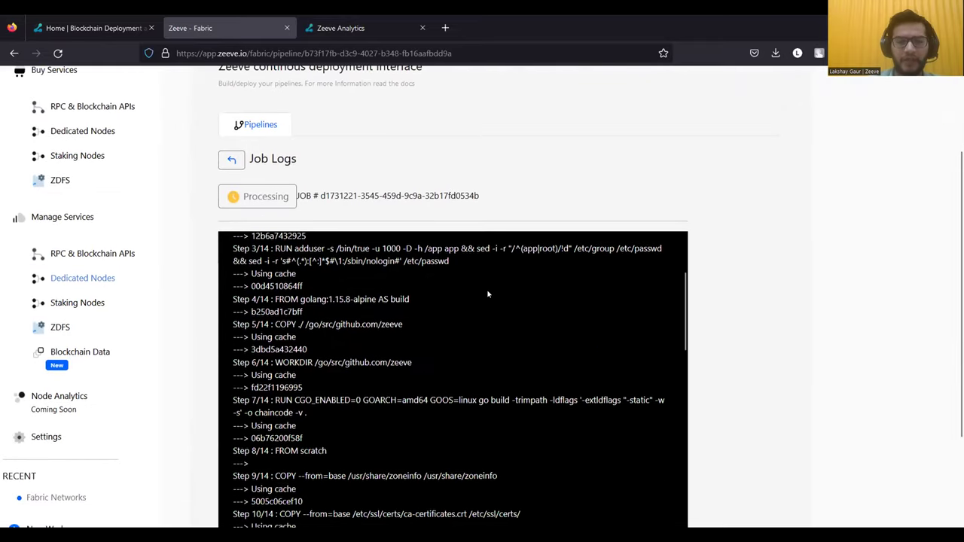
scroll(557, 332, "down", 7)
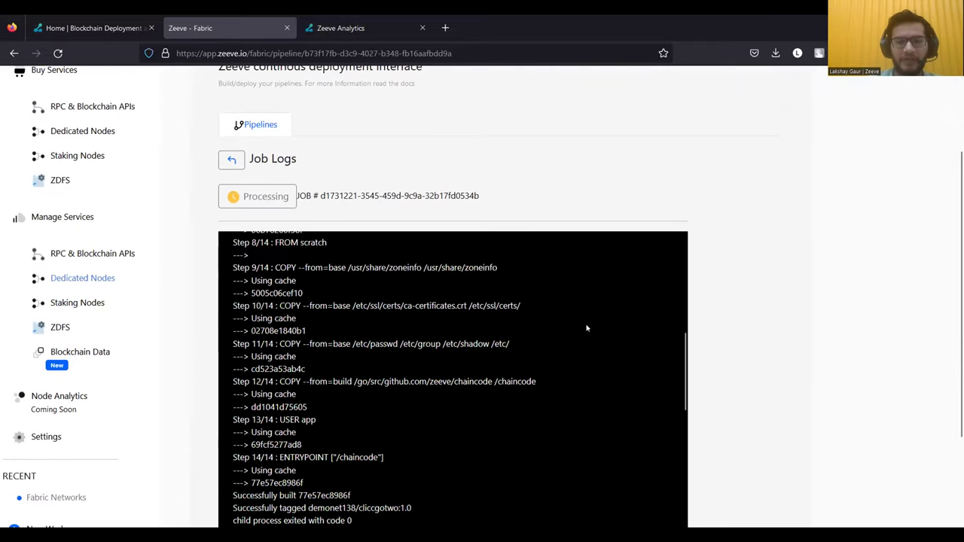
scroll(571, 347, "down", 8)
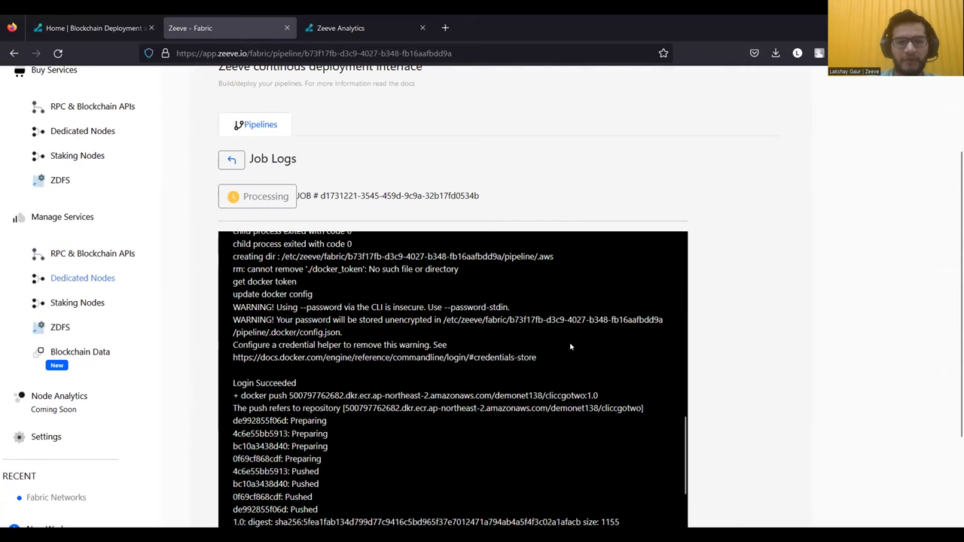
scroll(505, 285, "down", 1)
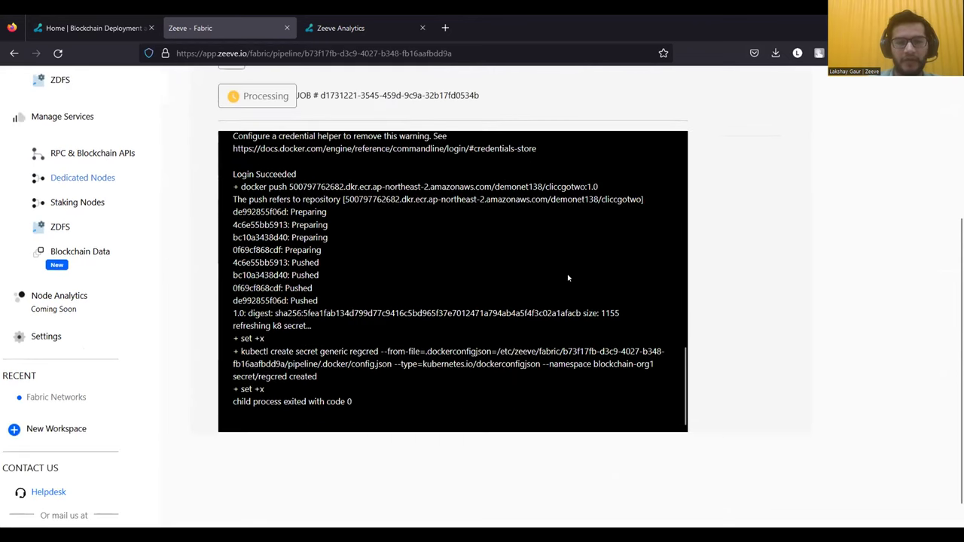
scroll(528, 290, "up", 3)
scroll(479, 302, "up", 5)
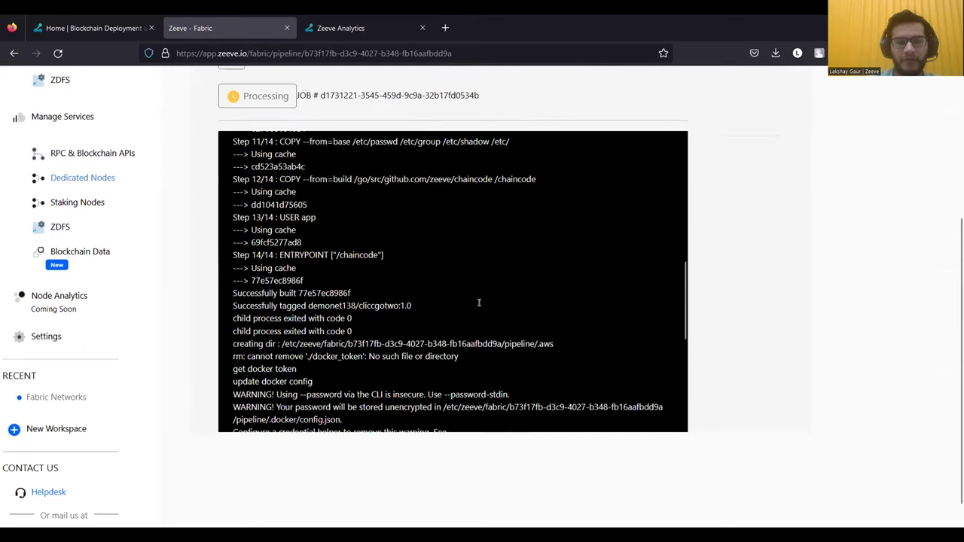
scroll(290, 290, "up", 10)
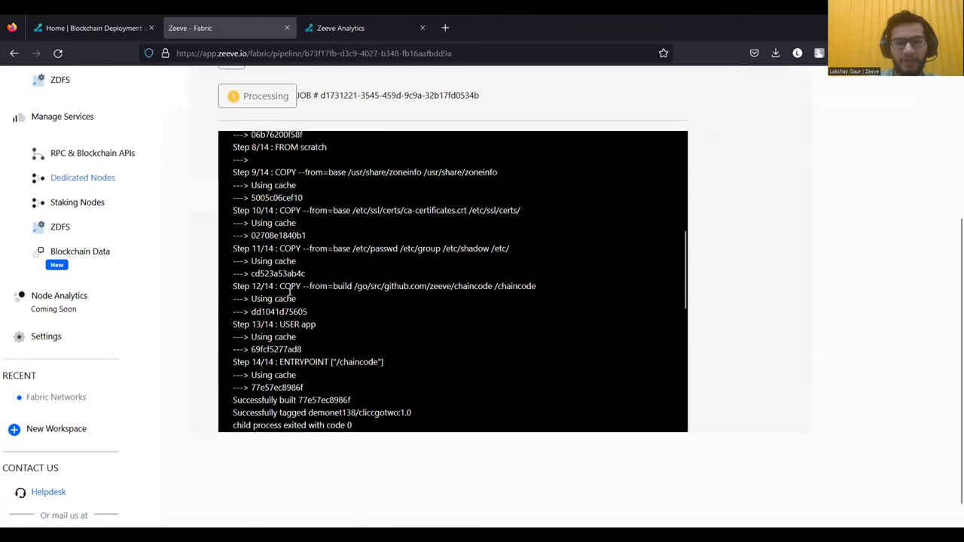
scroll(209, 123, "up", 1)
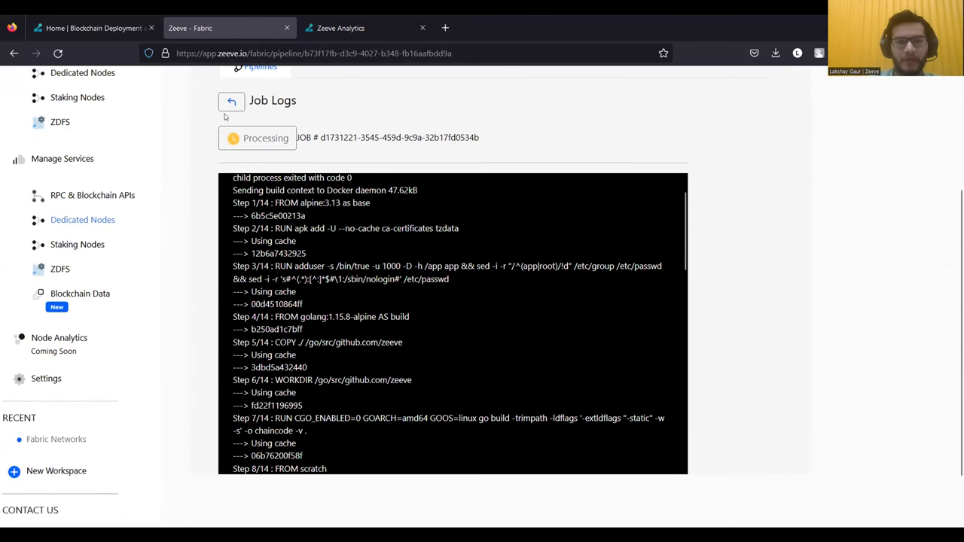
- Go back through Jobs Data to the cliccgotwo Pipelines table
left_click(231, 101)
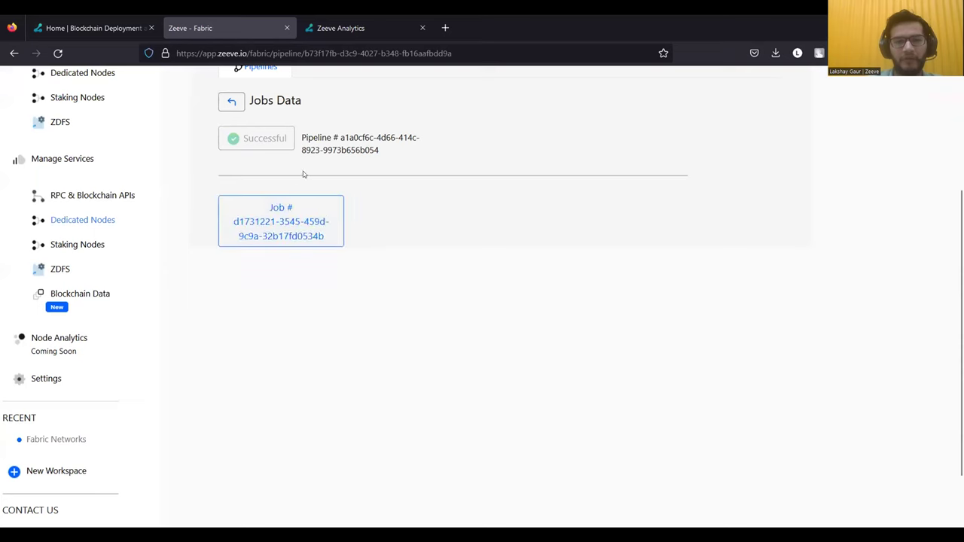
scroll(286, 159, "up", 1)
left_click(233, 120)
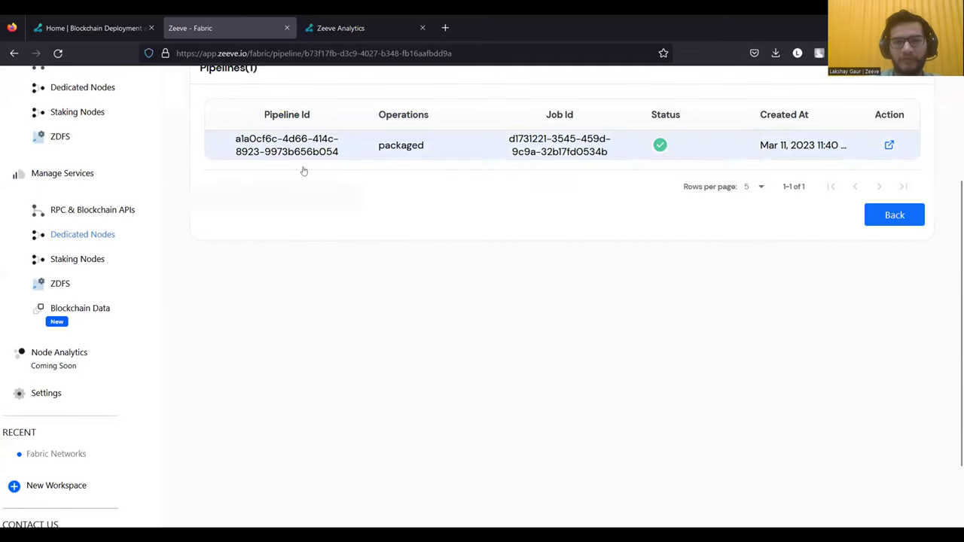
scroll(305, 226, "up", 3)
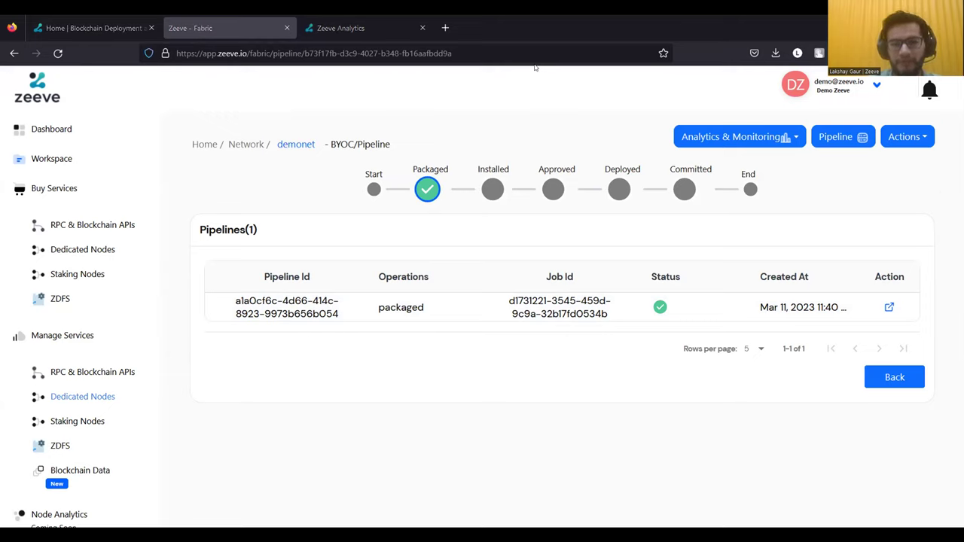
- In the Ubuntu terminal, cancel 'npm install -g zeeve' and run 'zeeve --help'
key("alt+Tab")
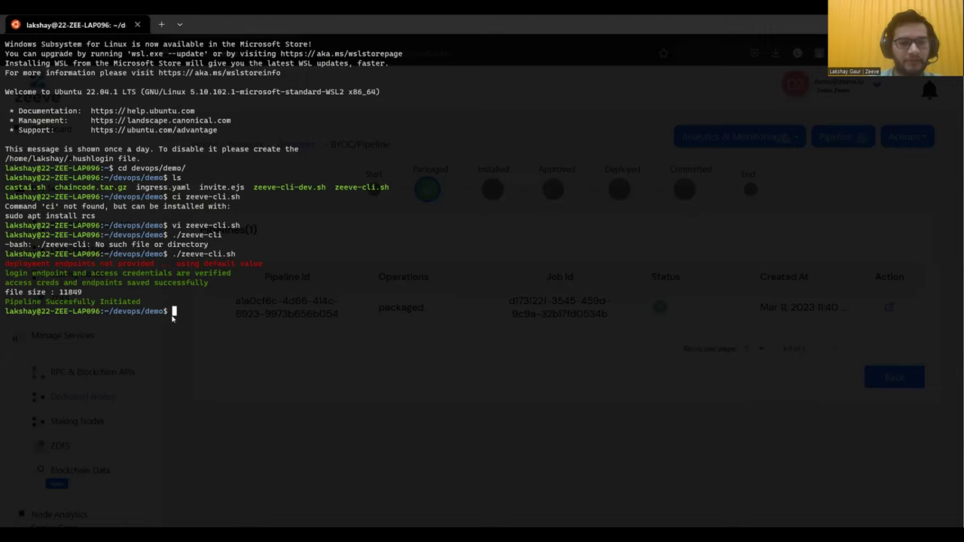
type("zeeve")
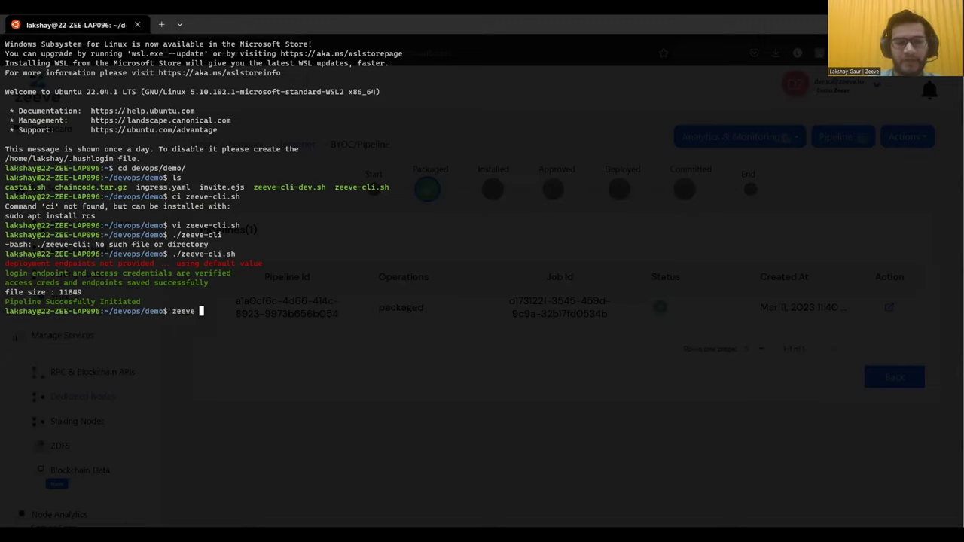
key("BackSpace")
key("BackSpace")
key("BackSpace")
key("BackSpace")
key("BackSpace")
key("BackSpace")
type("n")
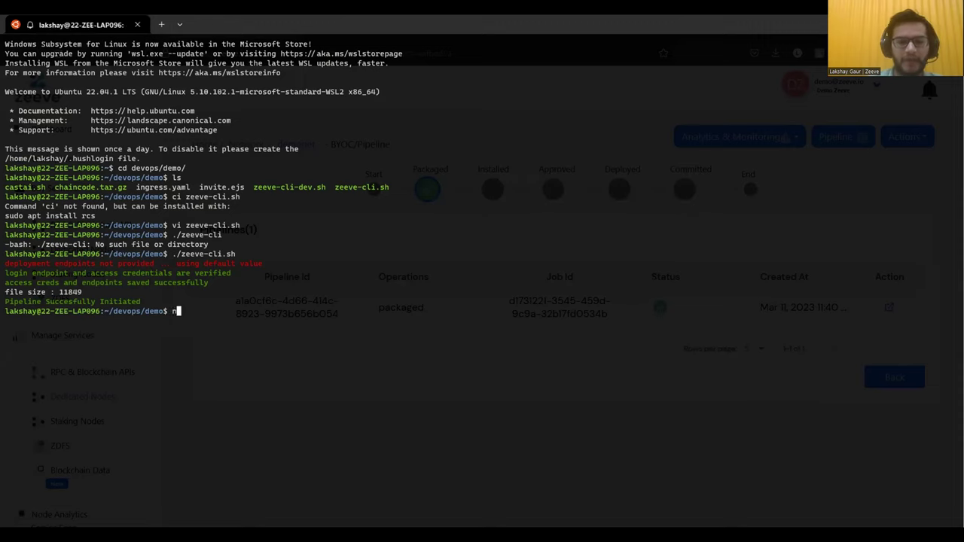
type("pm install -g ")
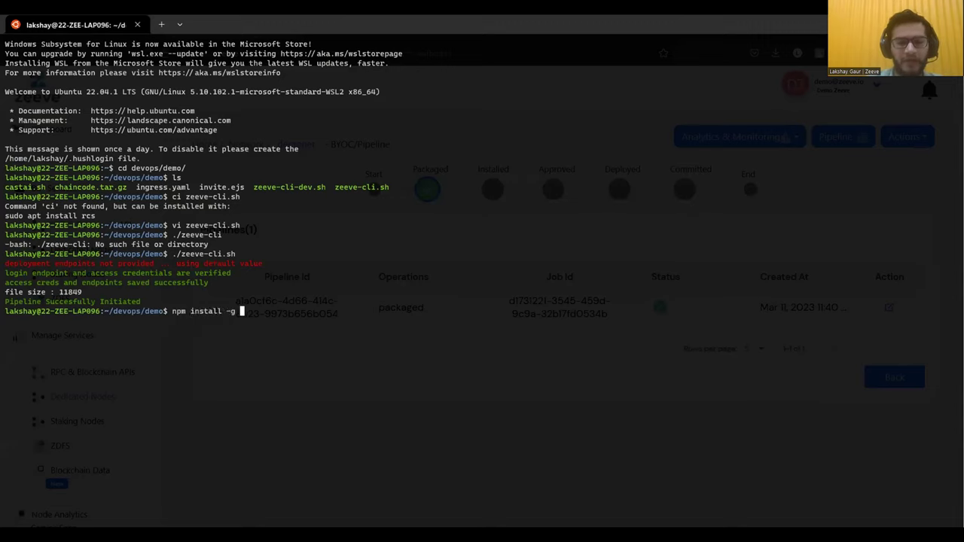
type("zeeve")
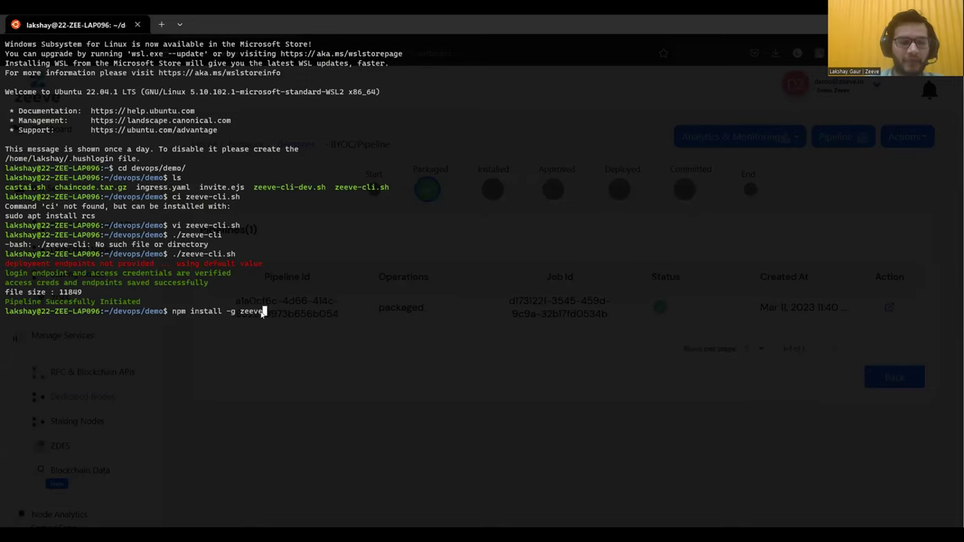
key("ctrl+c")
type("z")
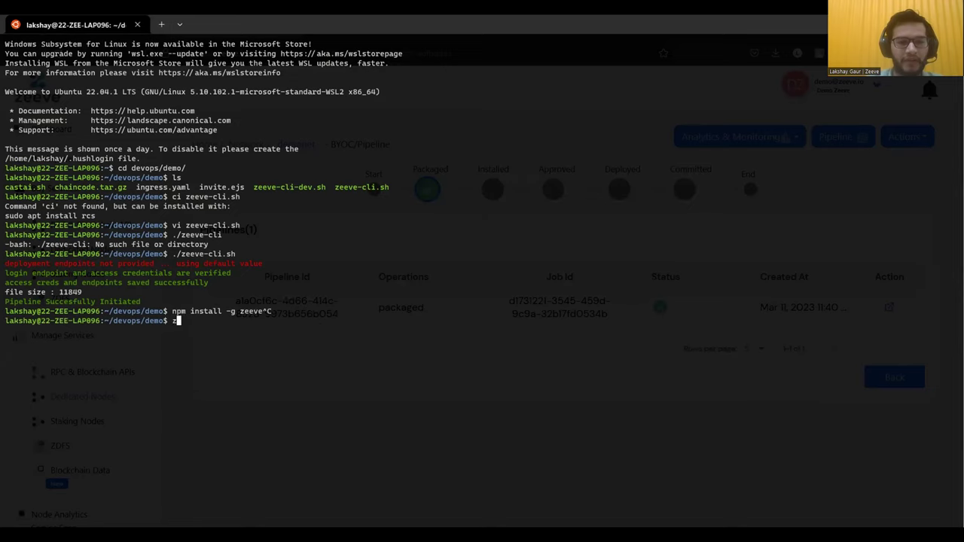
type("eeve --help")
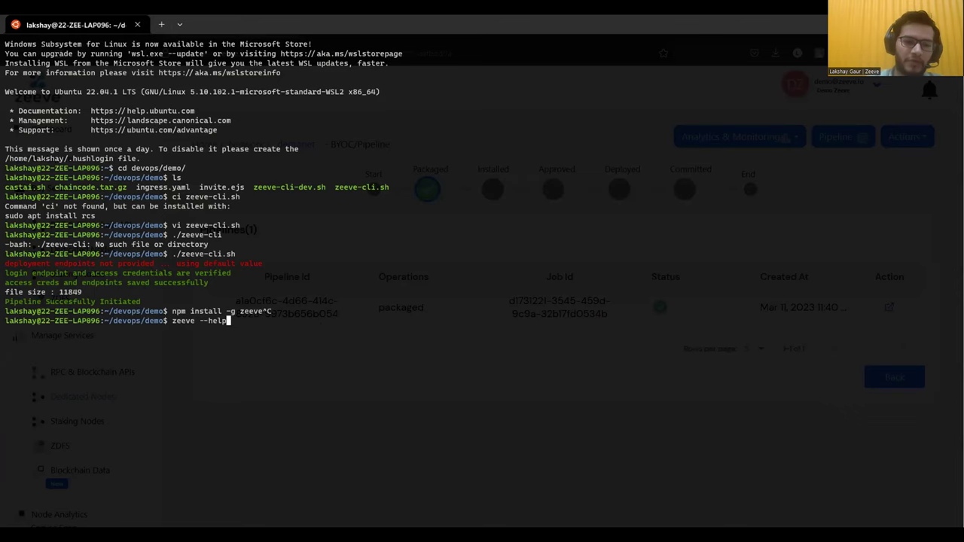
key("Return")
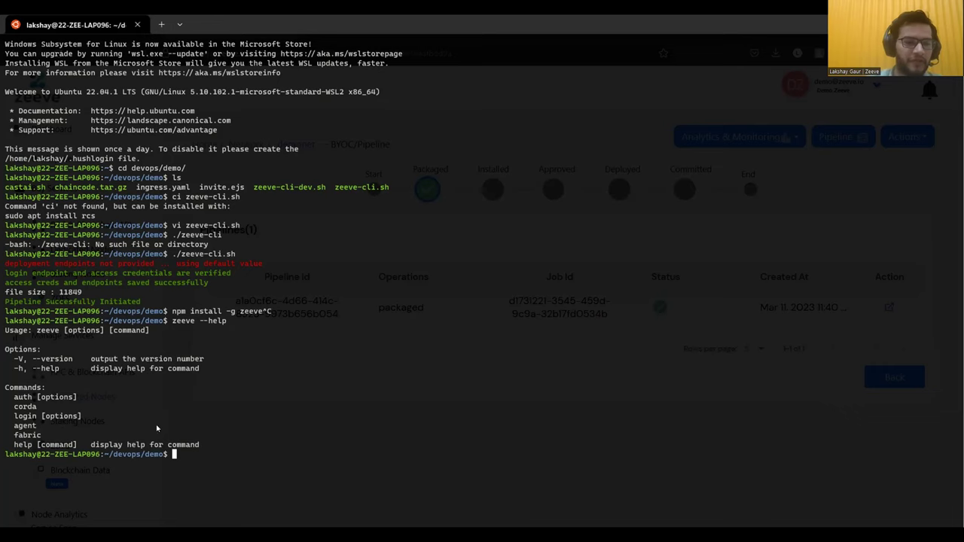
- Run 'zeeve fabric --help' to show the fabric command's help
key("Up")
key("Left")
key("Left")
key("Left")
key("Left")
key("Left")
key("Left")
type("fabric")
key("Return")
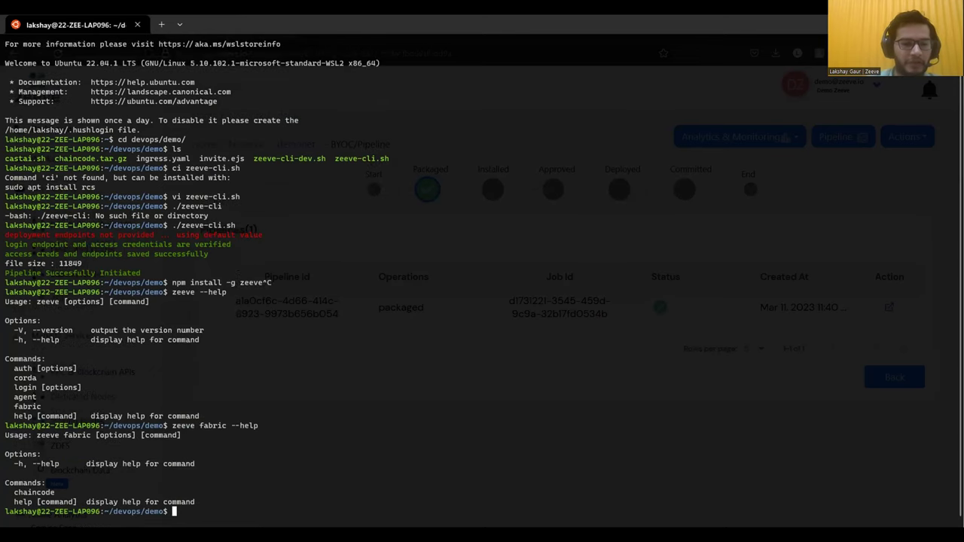
- Run 'zeeve fabric chaincode --help' and highlight the install and approve commands
key("Up")
key("Left")
key("Left")
key("Left")
key("Left")
key("Left")
key("Left")
type("chaincode")
key("Return")
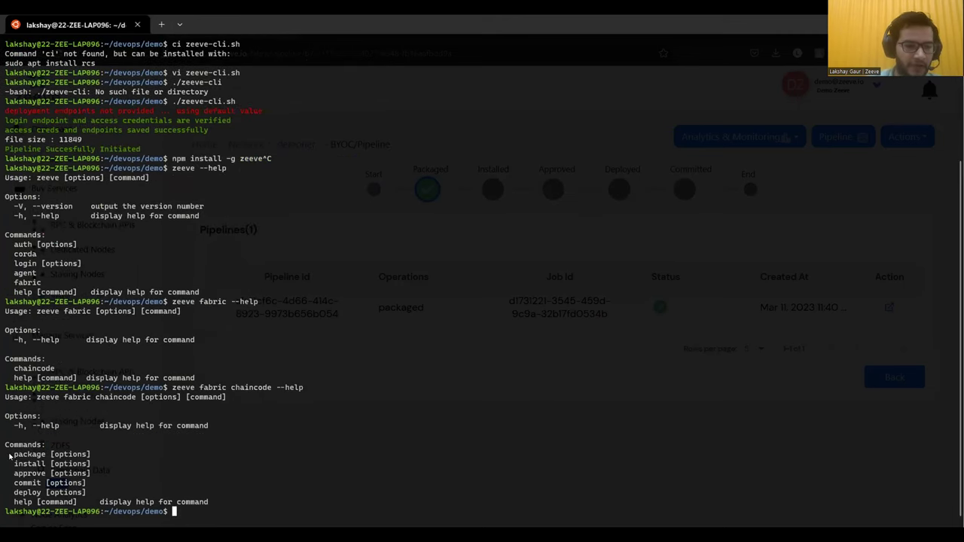
left_click_drag(15, 464, 43, 474)
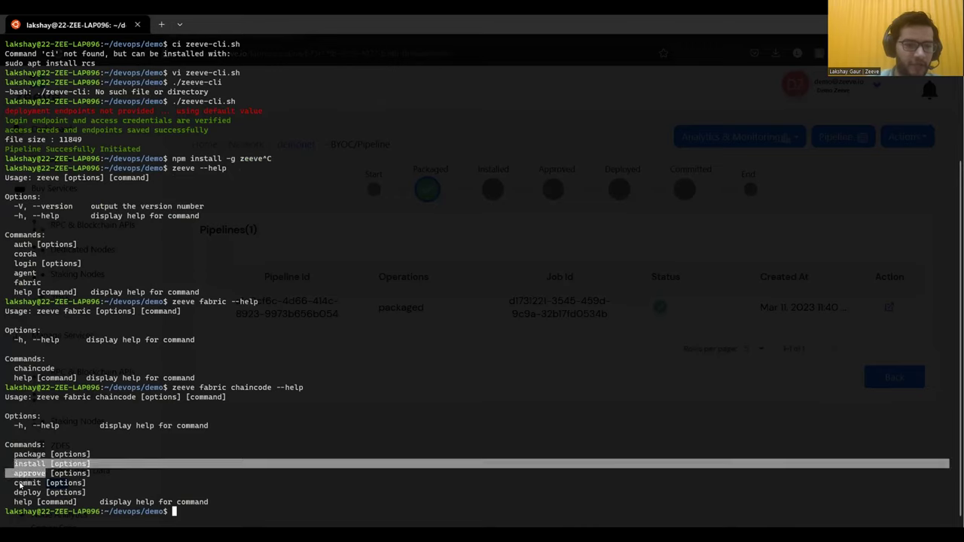
- Run 'zeeve fabric chaincode install --help' and highlight the --network-id option
key("Up")
key("Left")
key("Left")
key("Left")
key("Left")
key("Left")
key("Left")
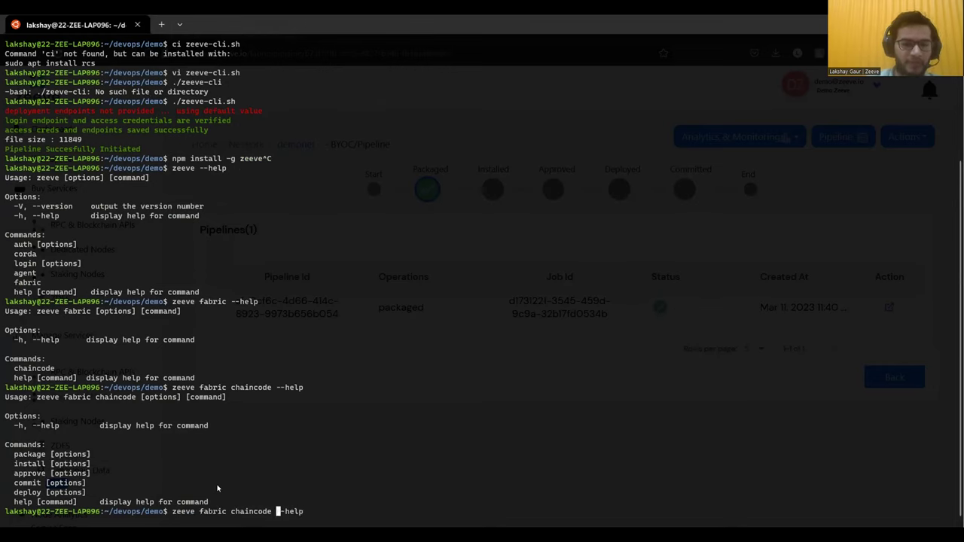
type("instal")
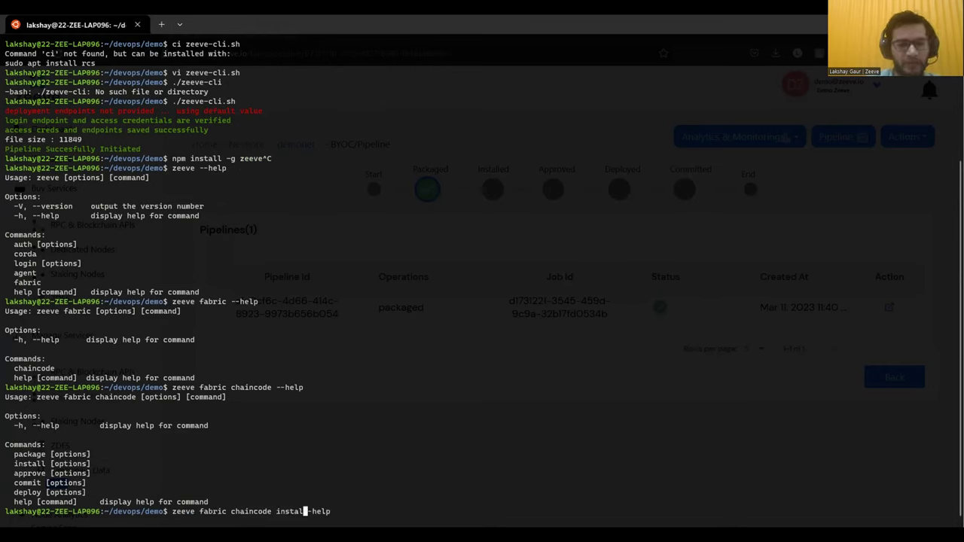
type("l")
key("Return")
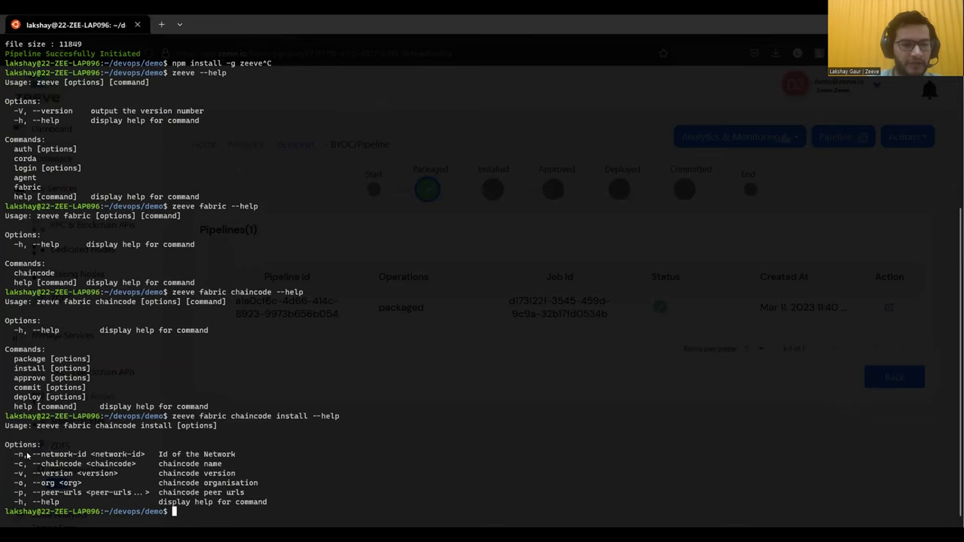
left_click_drag(29, 454, 106, 452)
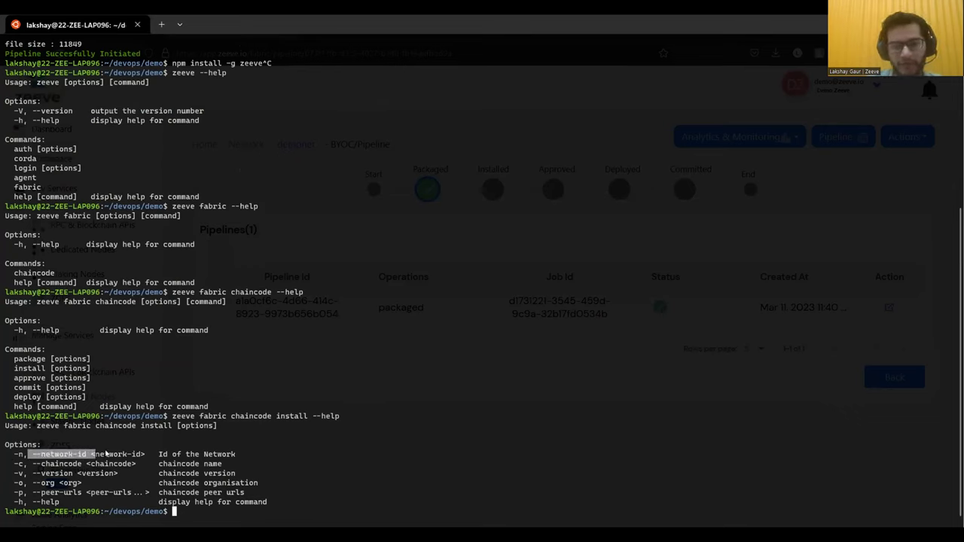
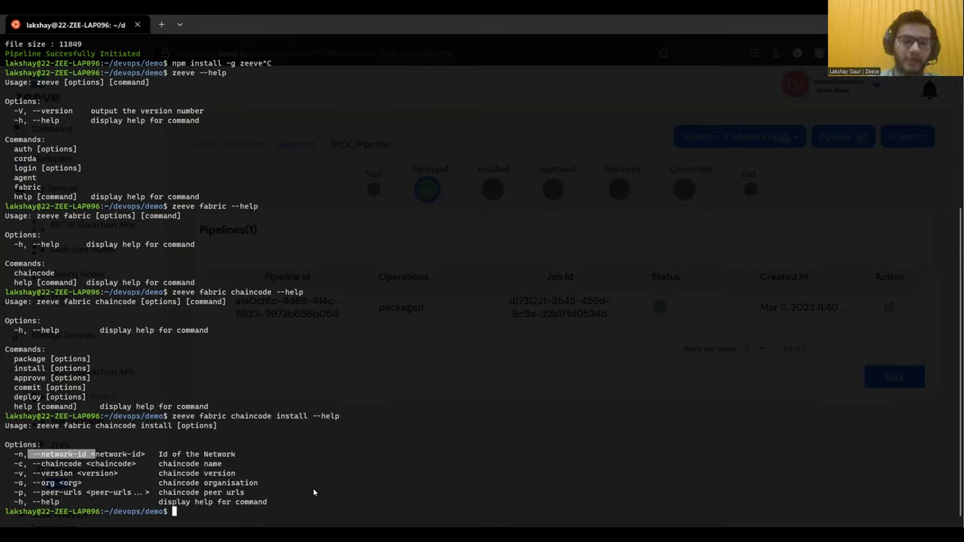
- Open zeeve-cli.sh in vim and highlight the NETWORK_ID, peer URL and access key lines
type("vi ze")
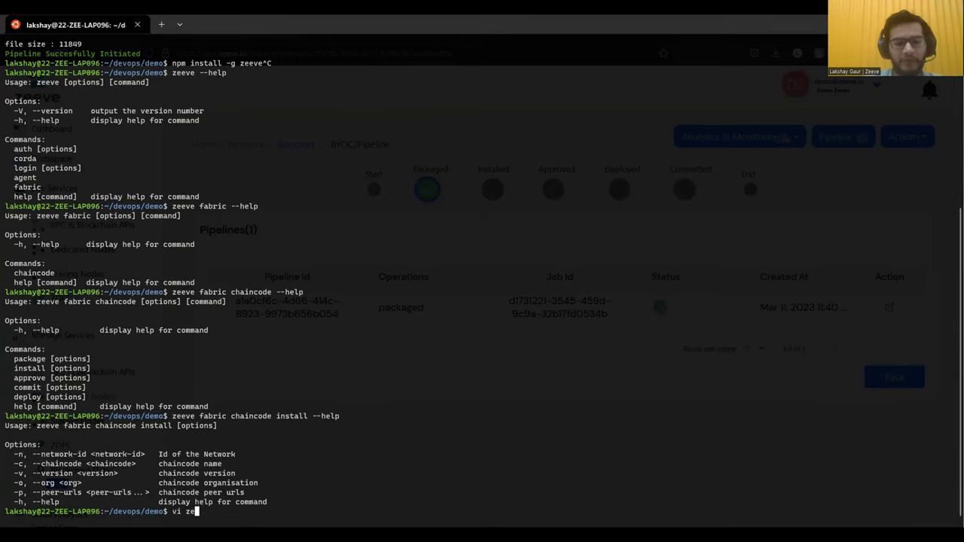
key("Tab")
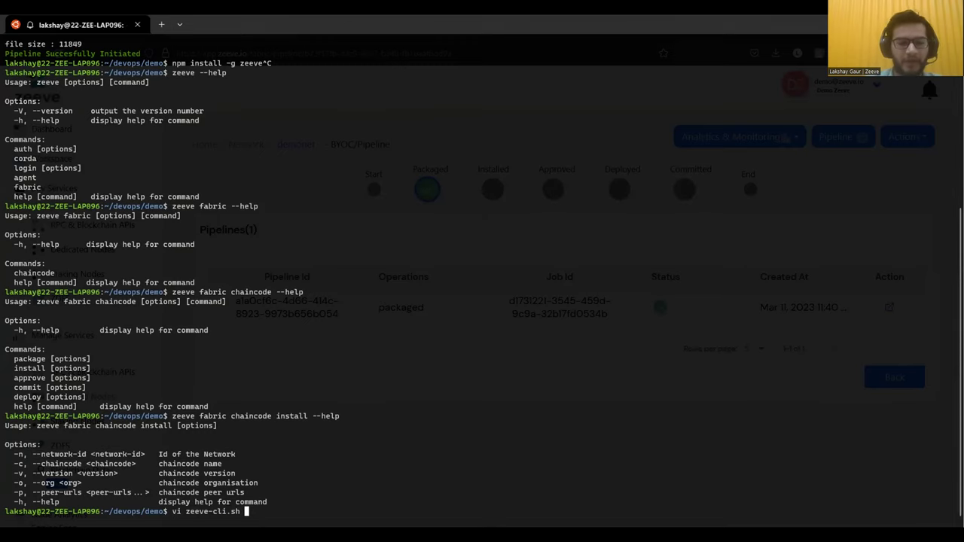
key("Return")
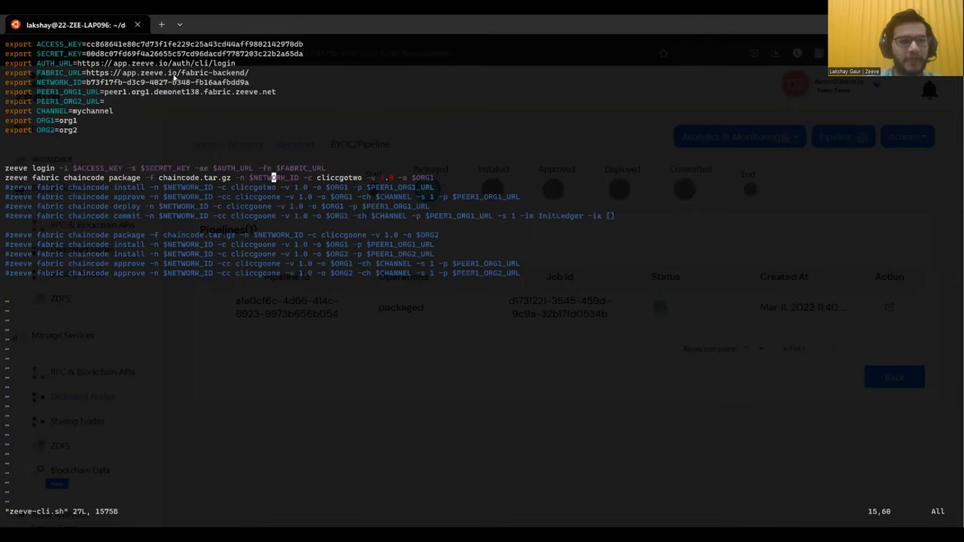
left_click_drag(276, 92, 88, 85)
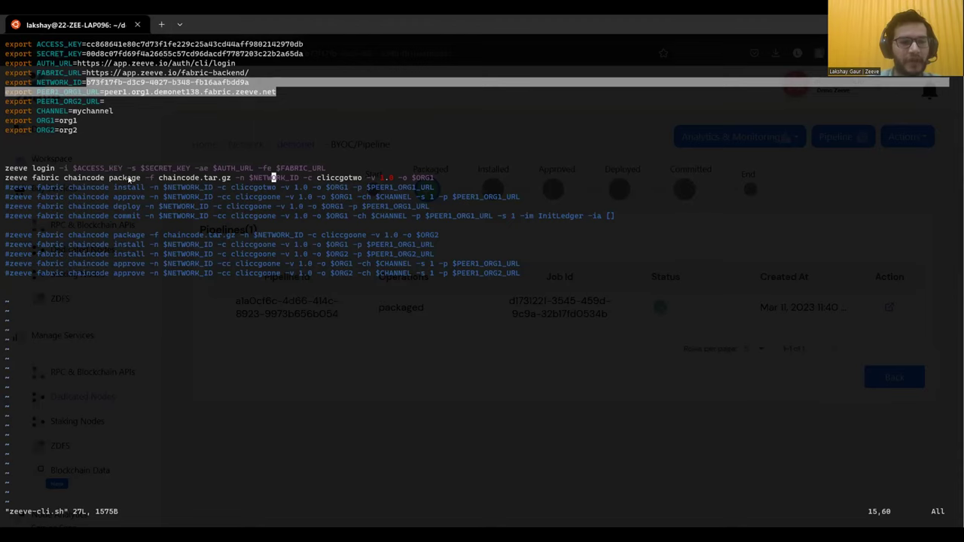
left_click(161, 96)
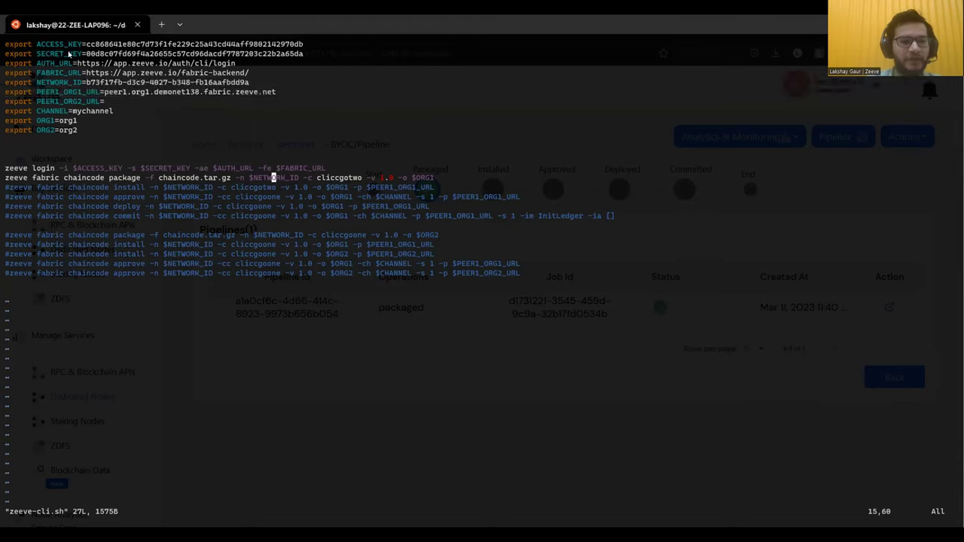
left_click_drag(37, 44, 108, 59)
left_click(132, 94)
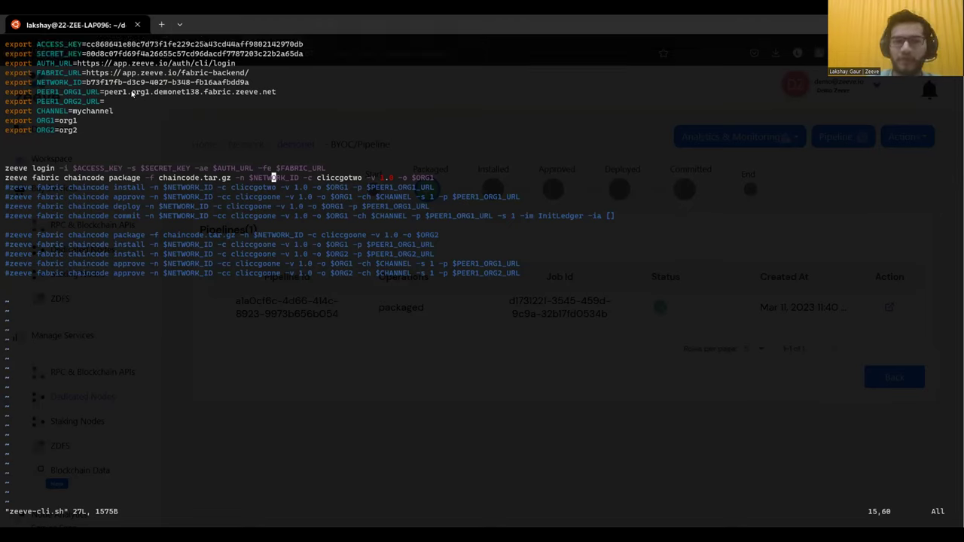
- Comment out the chaincode package command and uncomment the chaincode install command
key("Left")
key("Left")
key("Left")
key("Left")
key("Left")
key("Left")
key("b")
key("b")
key("b")
key("b")
key("b")
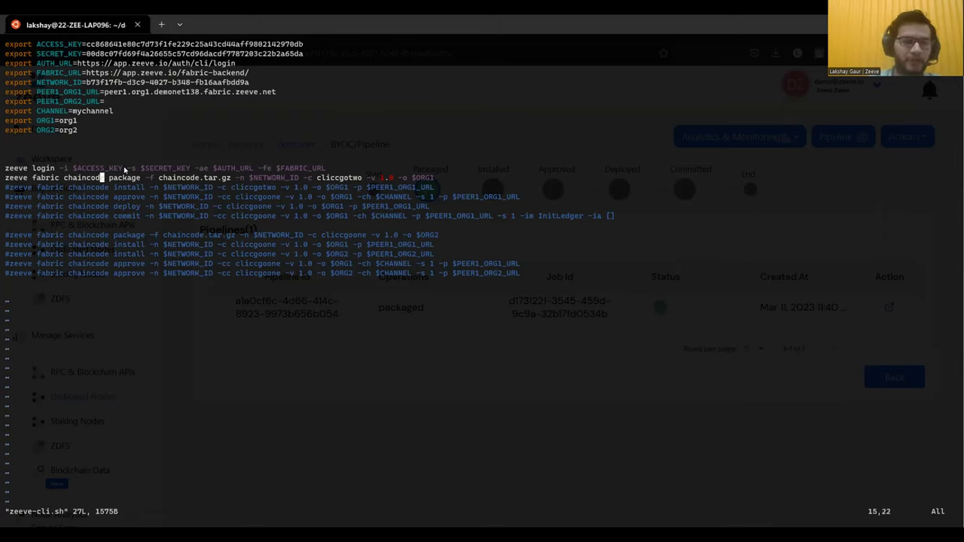
key("k")
key("j")
key("k")
key("j")
key("k")
key("j")
type("i#")
key("Down")
key("BackSpace")
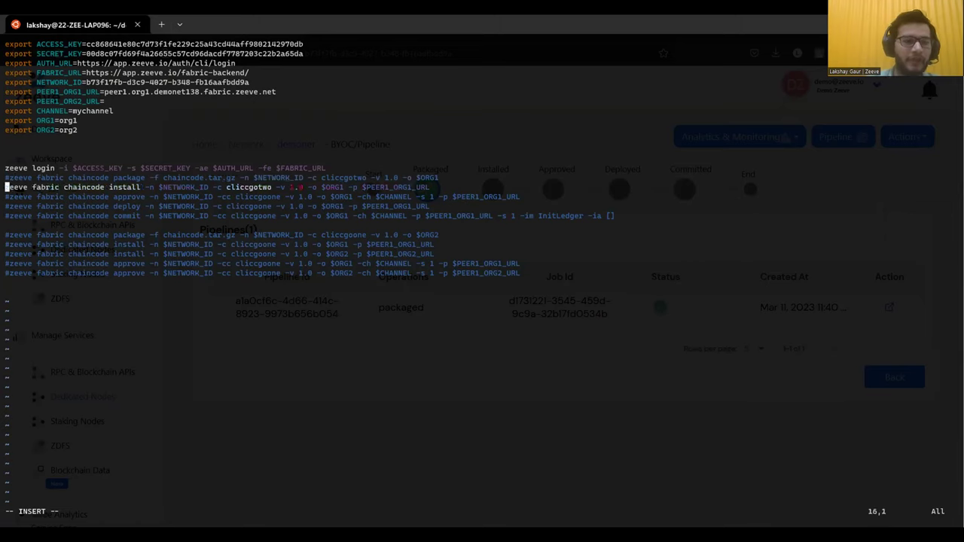
left_click_drag(93, 190, 133, 191)
left_click(132, 191)
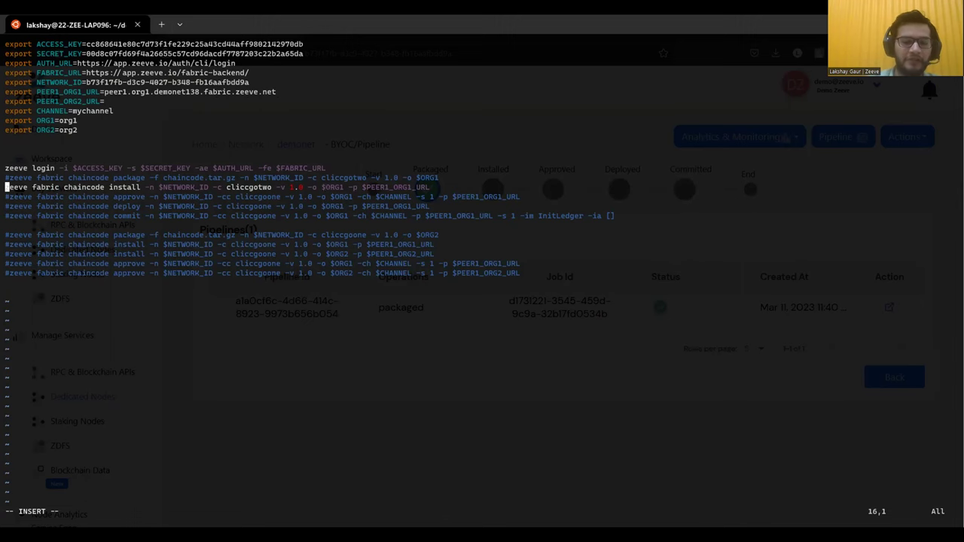
- Save zeeve-cli.sh and quit vim with :wq
key("Escape")
type(":wq")
key("Return")
- Run ./zeeve-cli.sh, then refresh Zeeve to see cliccgotwo installed on peer1
type("./zeeve-cli")
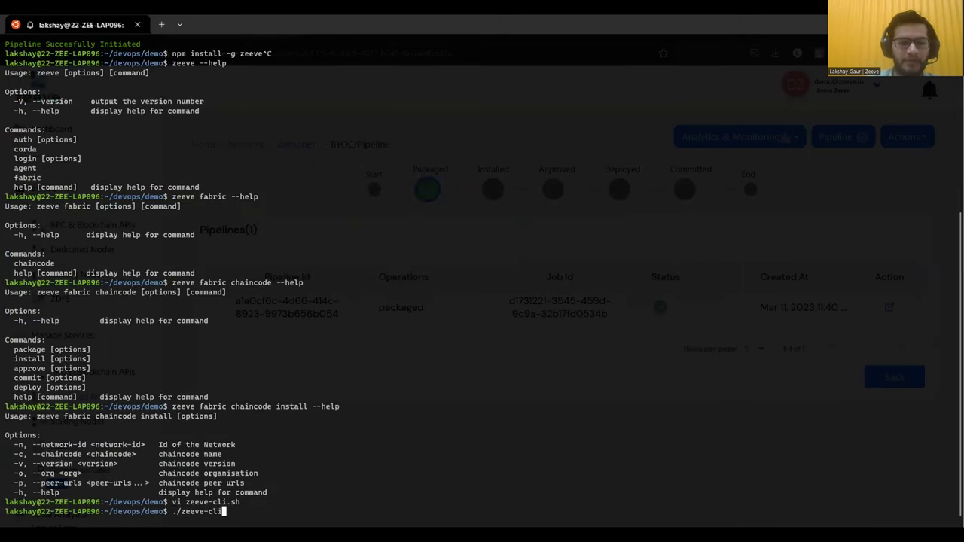
key("Tab")
key("Return")
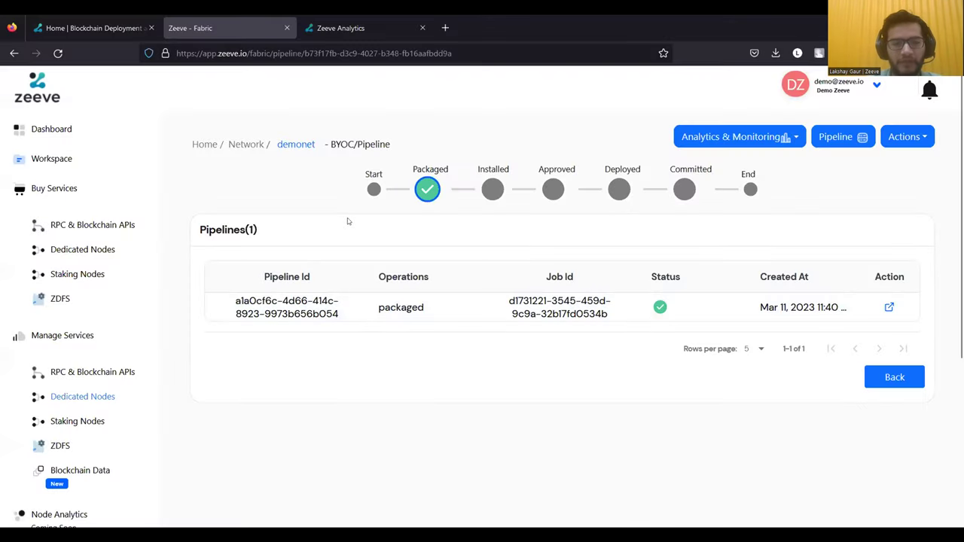
key("F5")
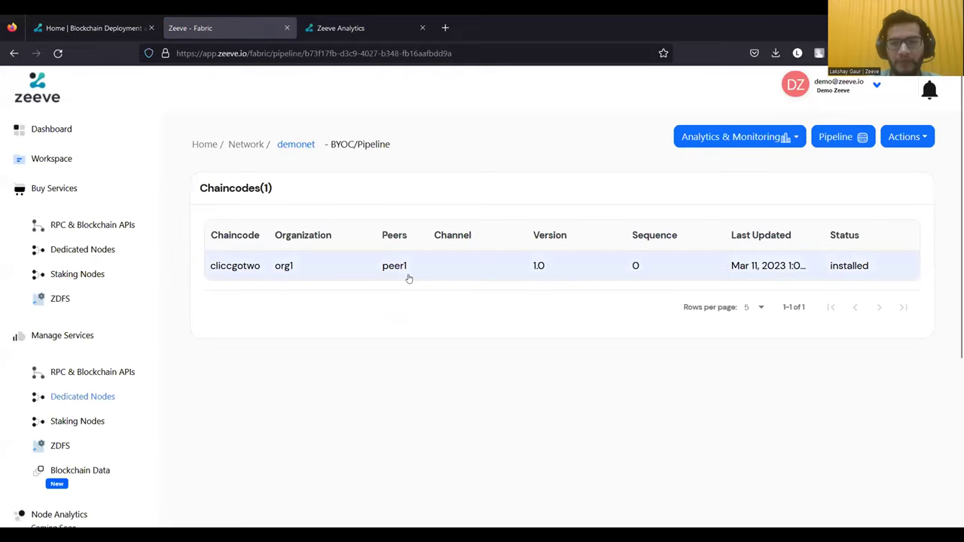
- Read the cliccgotwo install job's logs, then go back to the pipelines list
left_click(861, 269)
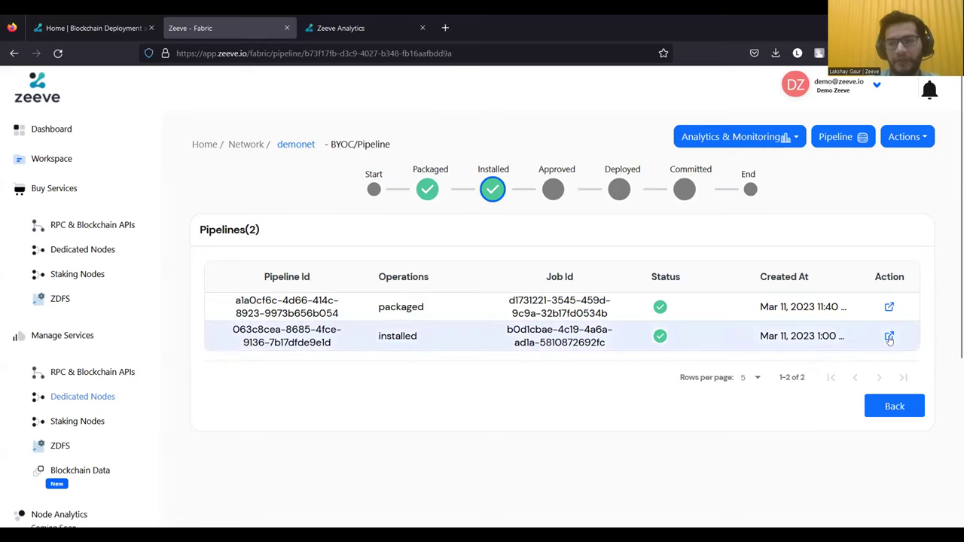
left_click(889, 336)
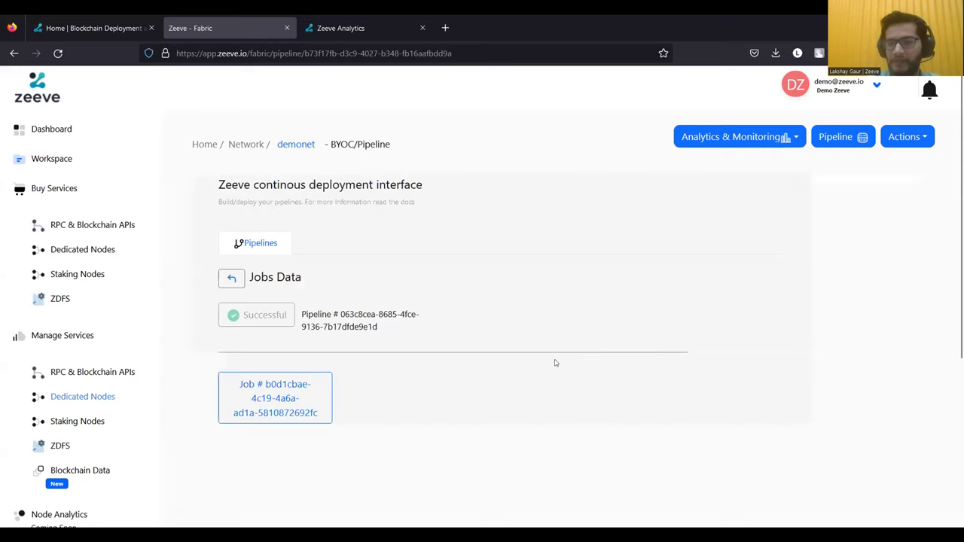
left_click(314, 389)
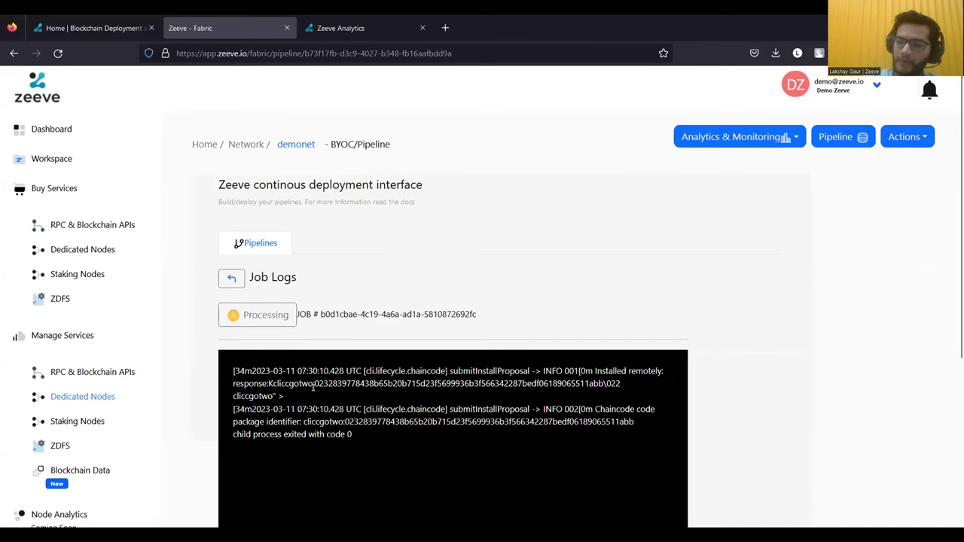
scroll(477, 382, "down", 1)
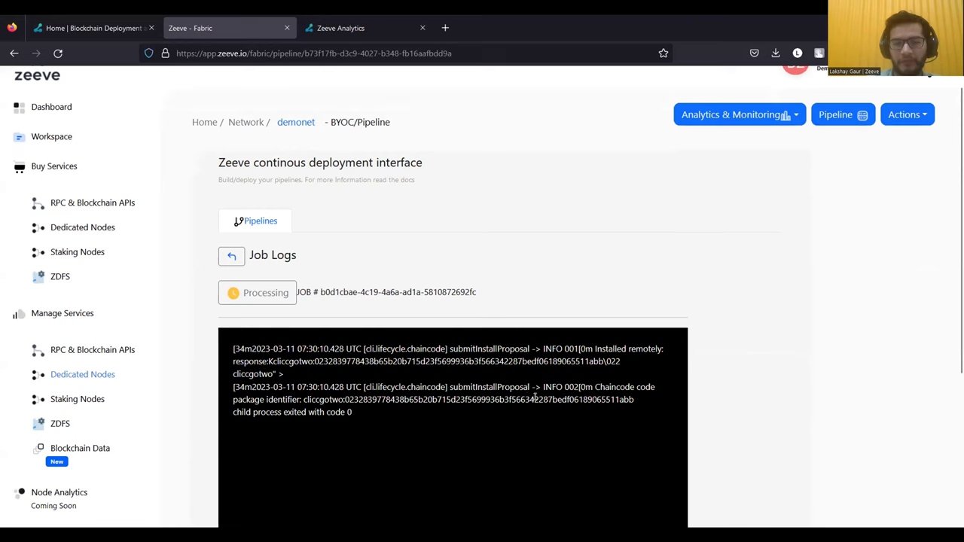
scroll(372, 420, "down", 3)
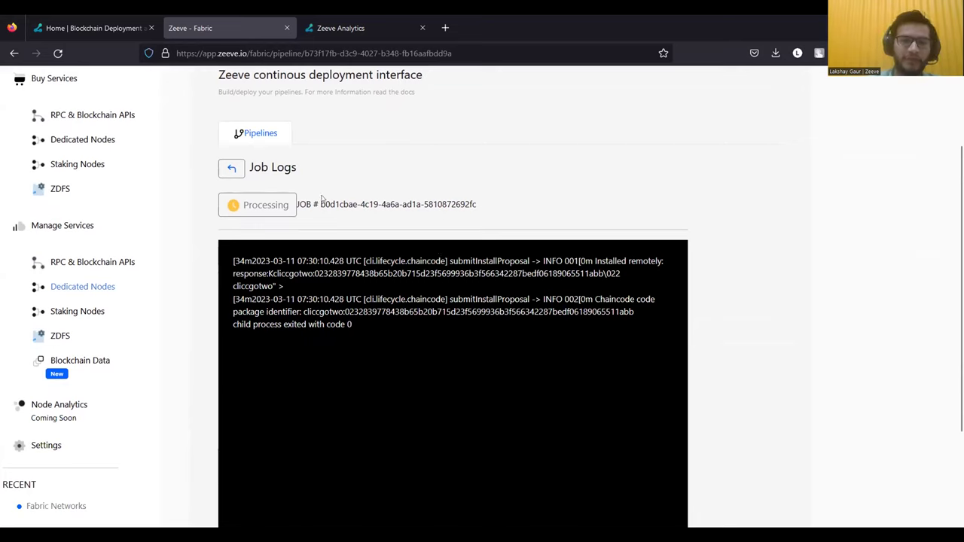
left_click(234, 168)
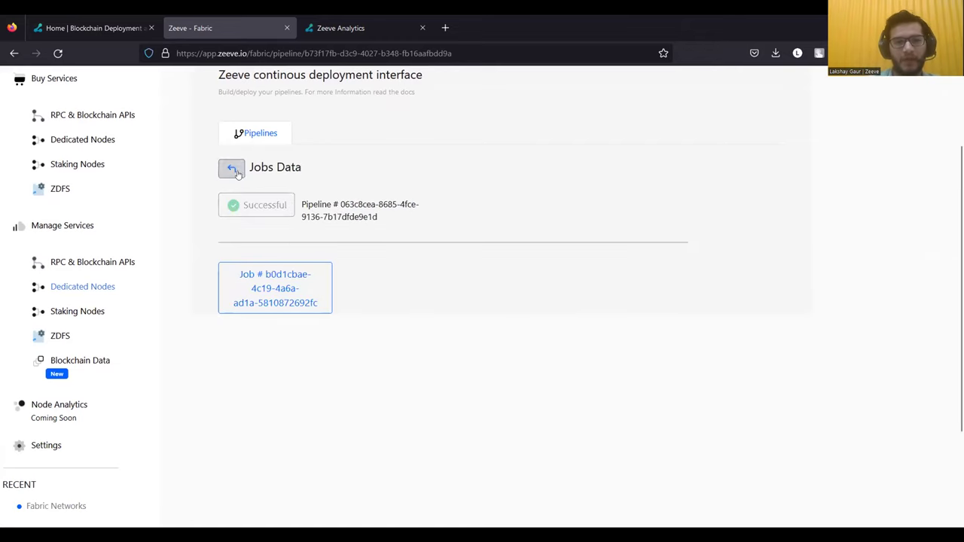
left_click(236, 171)
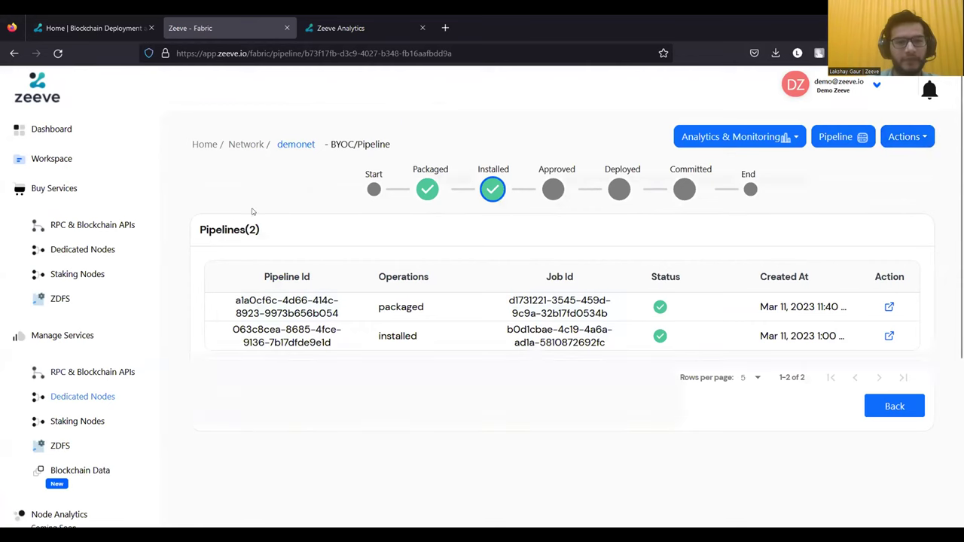
- Open demonet's Channels tab and review zeevechannel's details and policies table
left_click(294, 146)
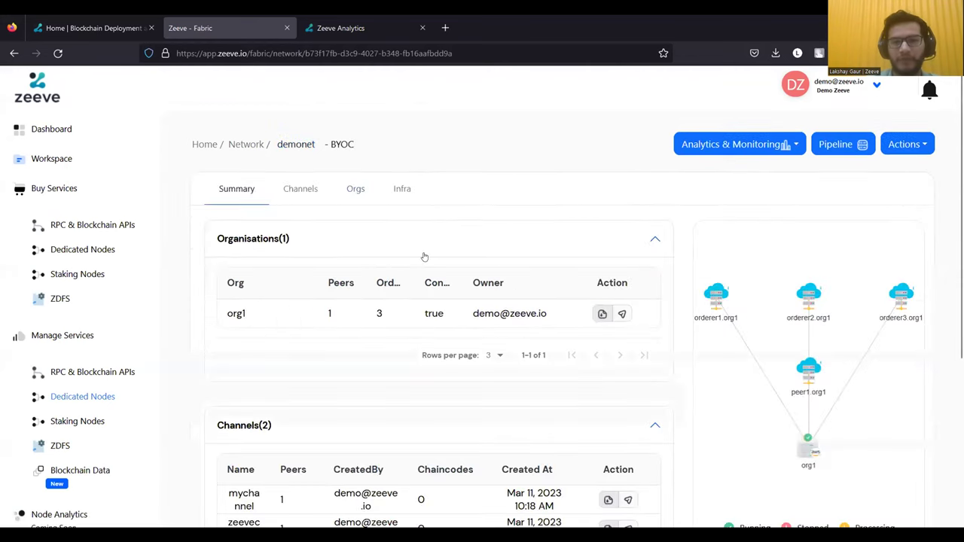
scroll(507, 282, "down", 1)
scroll(592, 317, "up", 1)
left_click(311, 190)
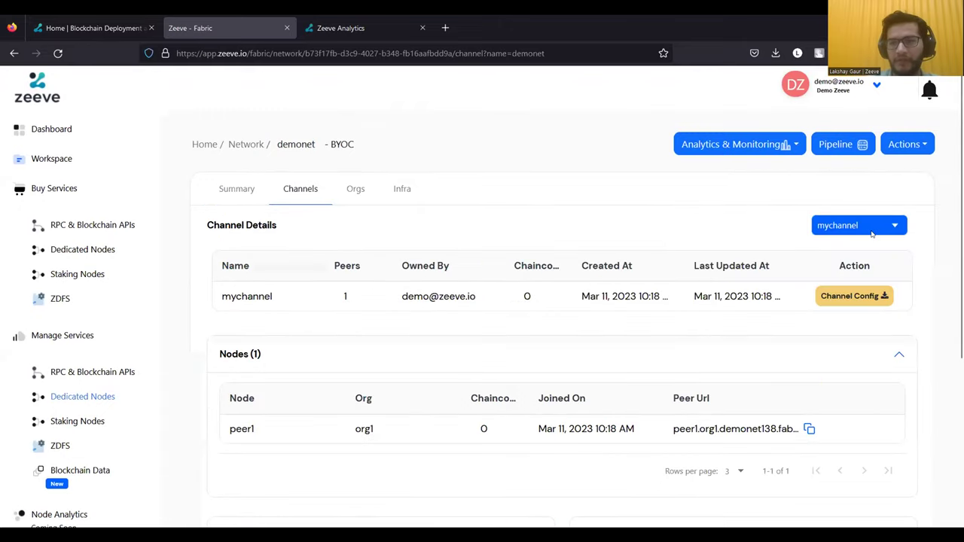
left_click(871, 228)
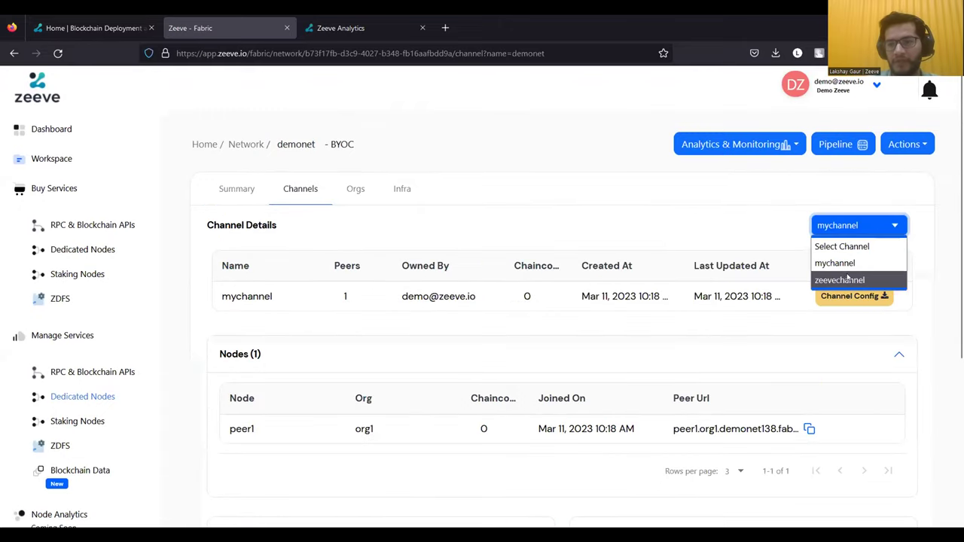
left_click(848, 280)
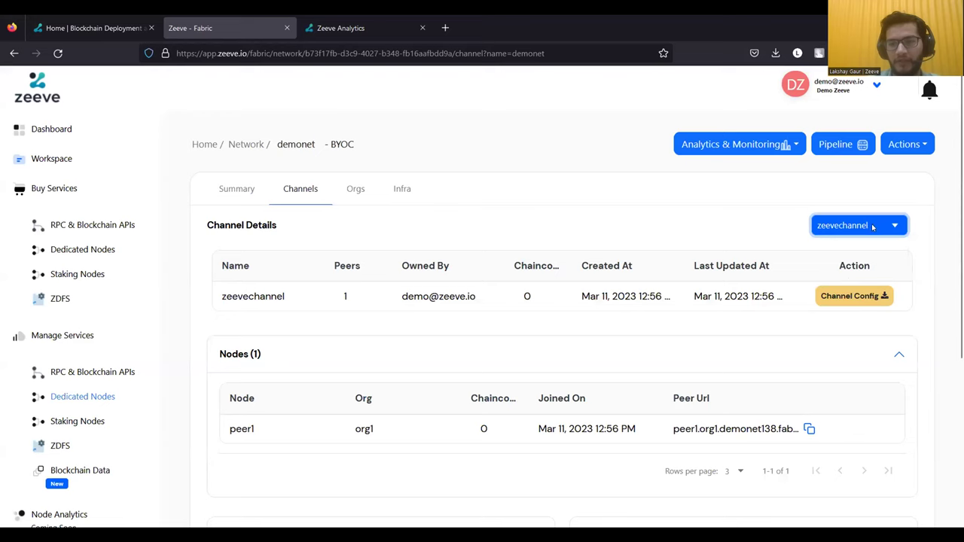
scroll(721, 319, "down", 3)
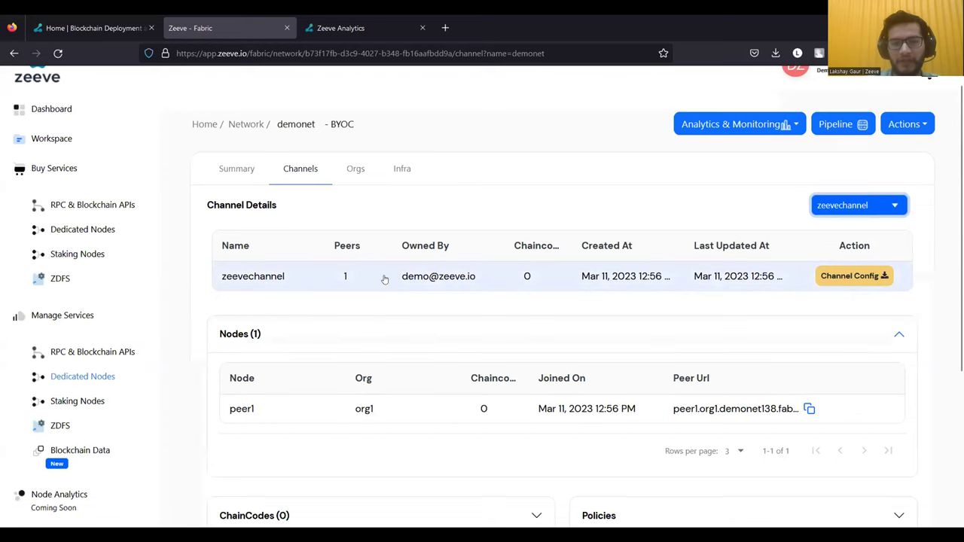
scroll(361, 330, "down", 2)
left_click(649, 375)
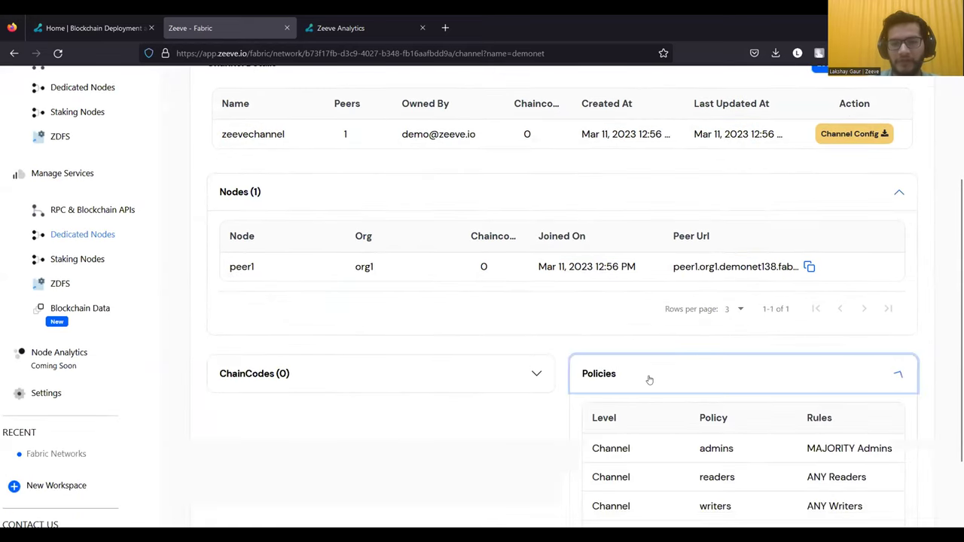
scroll(515, 486, "down", 4)
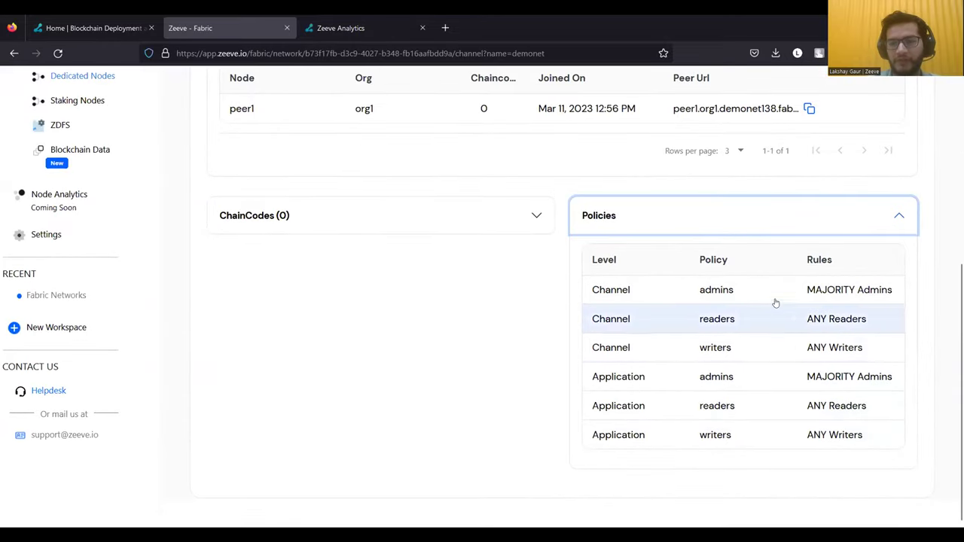
scroll(557, 402, "up", 2)
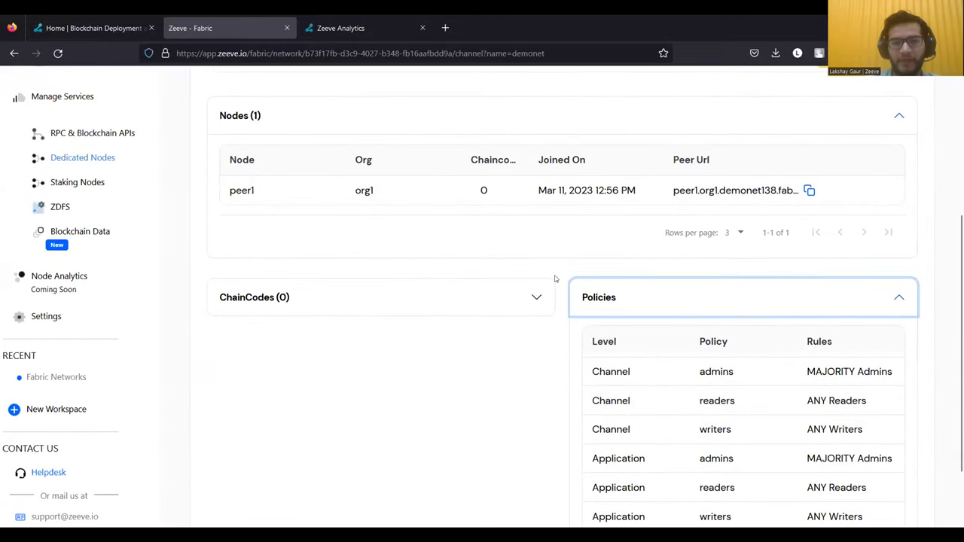
scroll(541, 295, "up", 6)
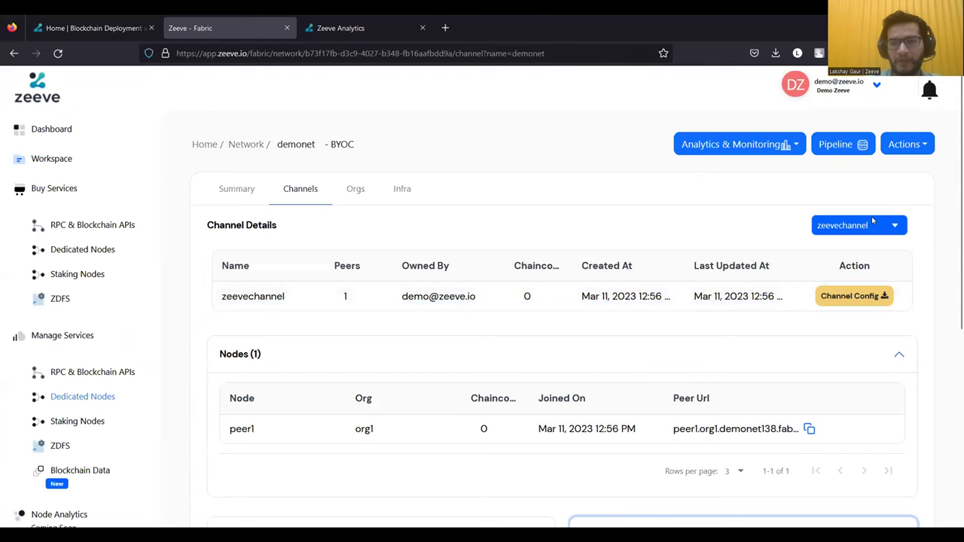
- Switch the channel selector to mychannel and review its details
left_click(872, 219)
left_click(843, 263)
scroll(731, 186, "down", 2)
scroll(731, 187, "down", 3)
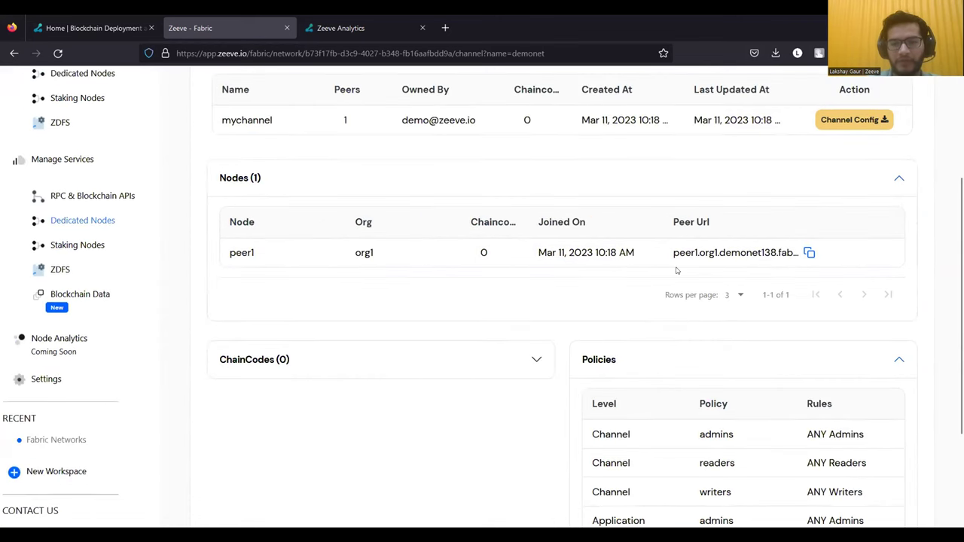
scroll(676, 271, "up", 3)
scroll(677, 272, "up", 1)
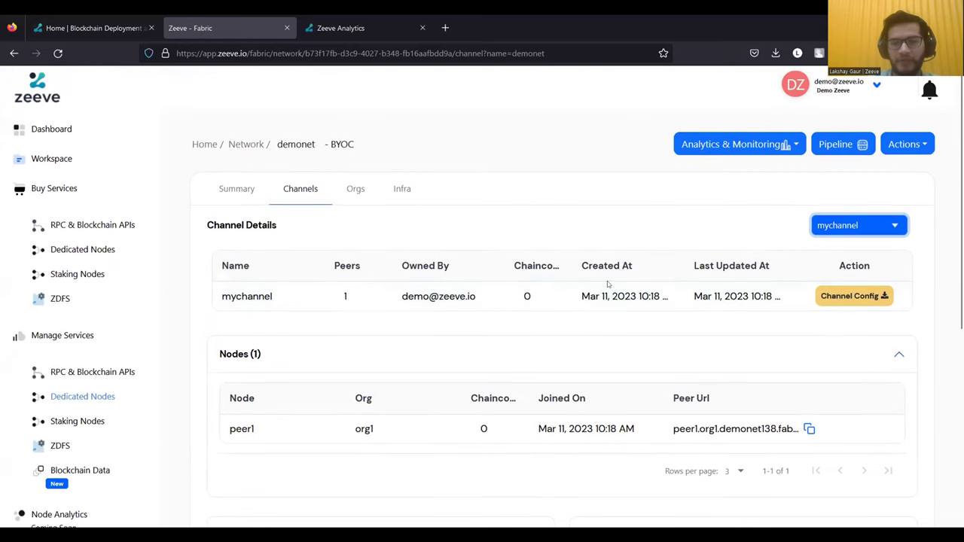
- Preview the Add Peer form for demonet with org1 selected as the organisation
left_click(891, 150)
left_click(884, 197)
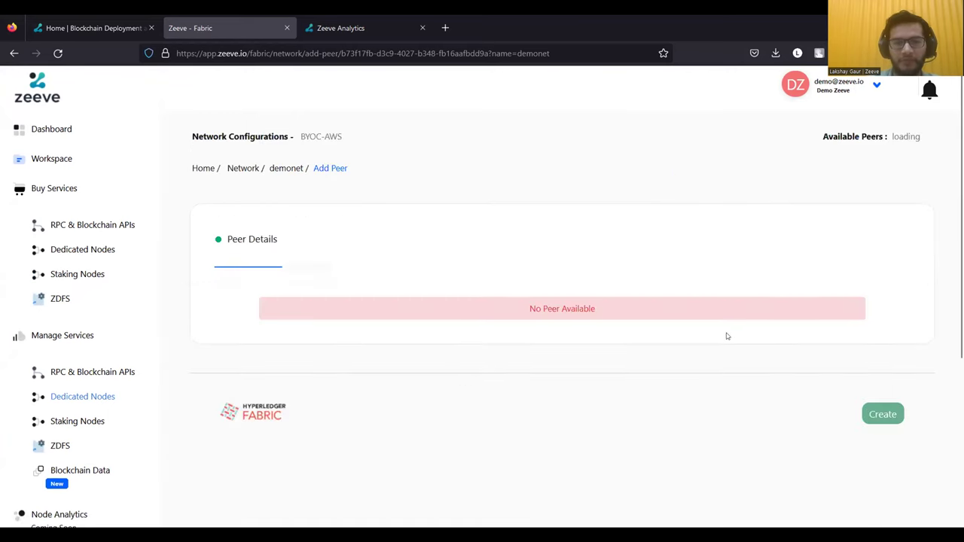
scroll(683, 346, "down", 3)
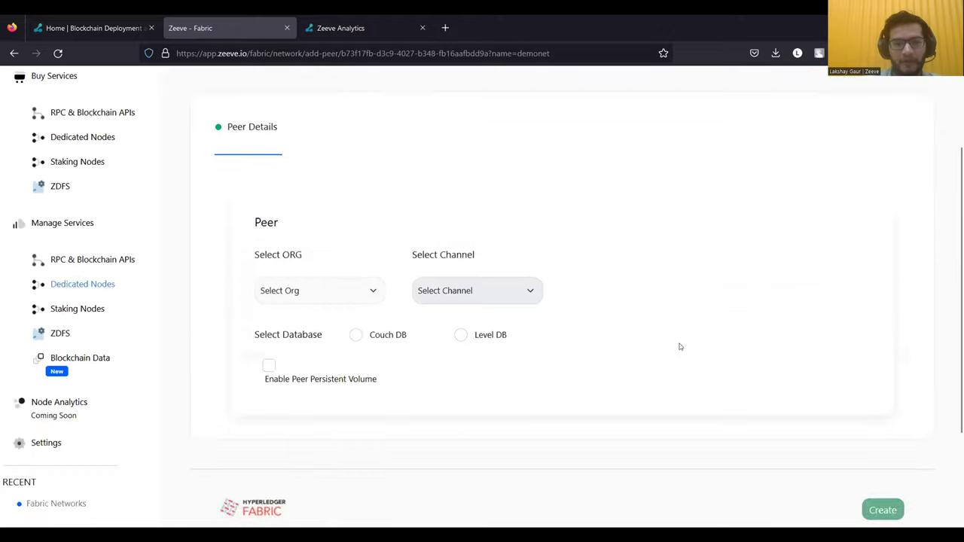
left_click(353, 297)
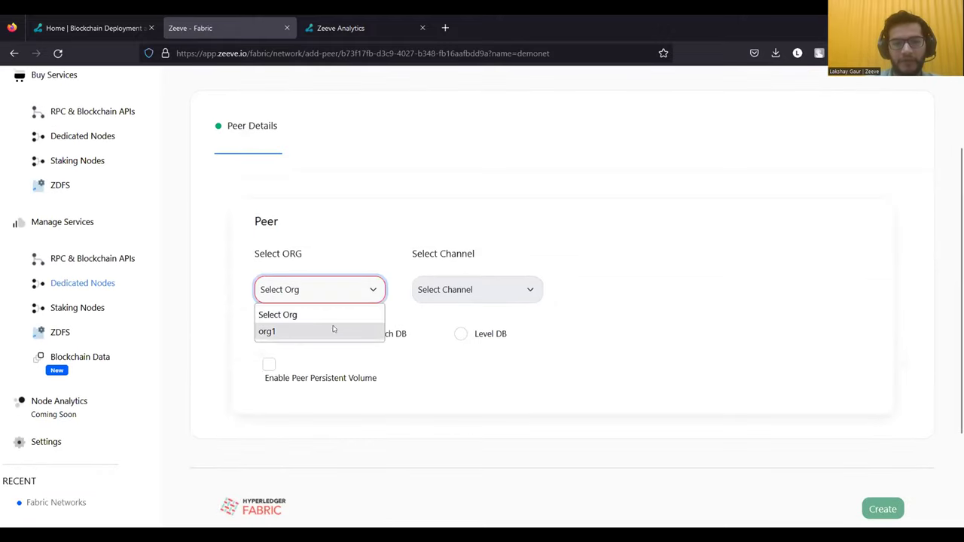
left_click(355, 334)
left_click(461, 298)
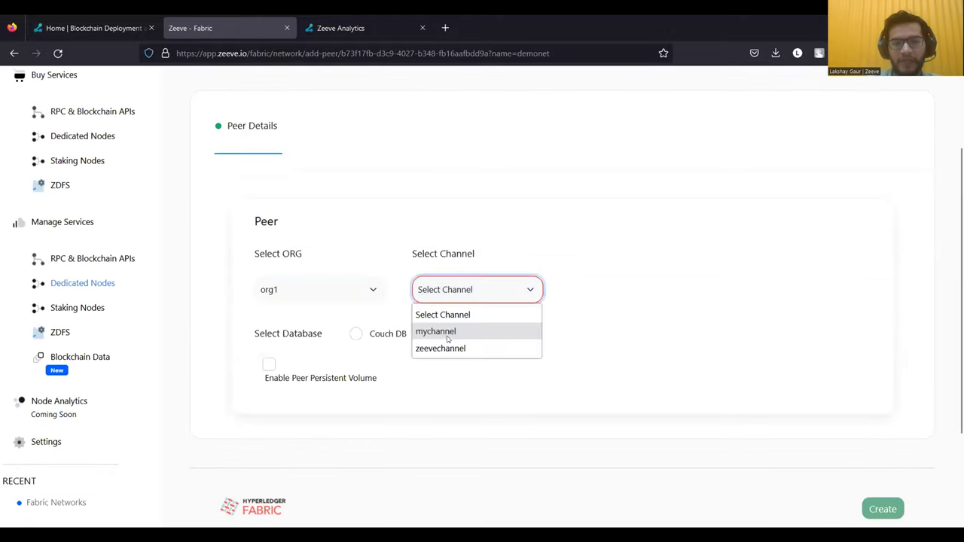
left_click(475, 382)
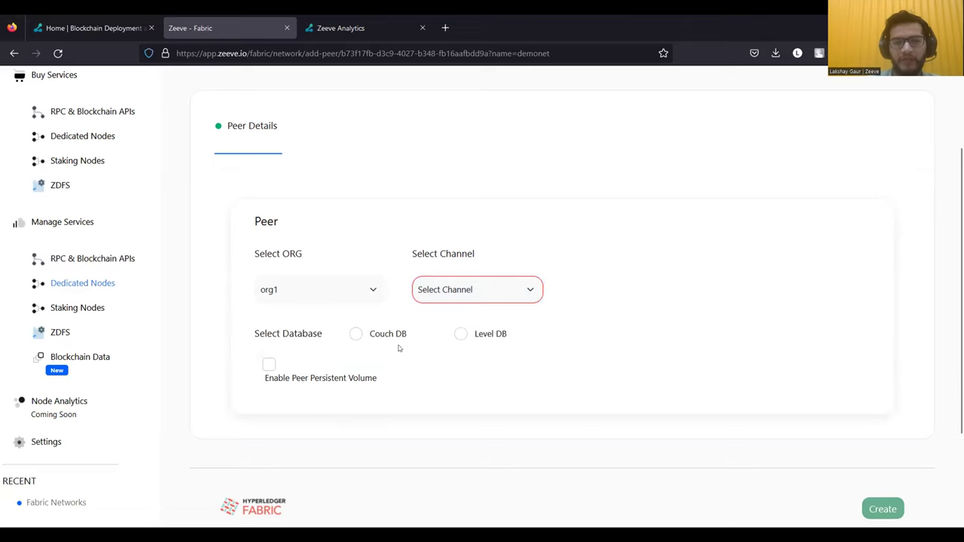
scroll(492, 359, "down", 2)
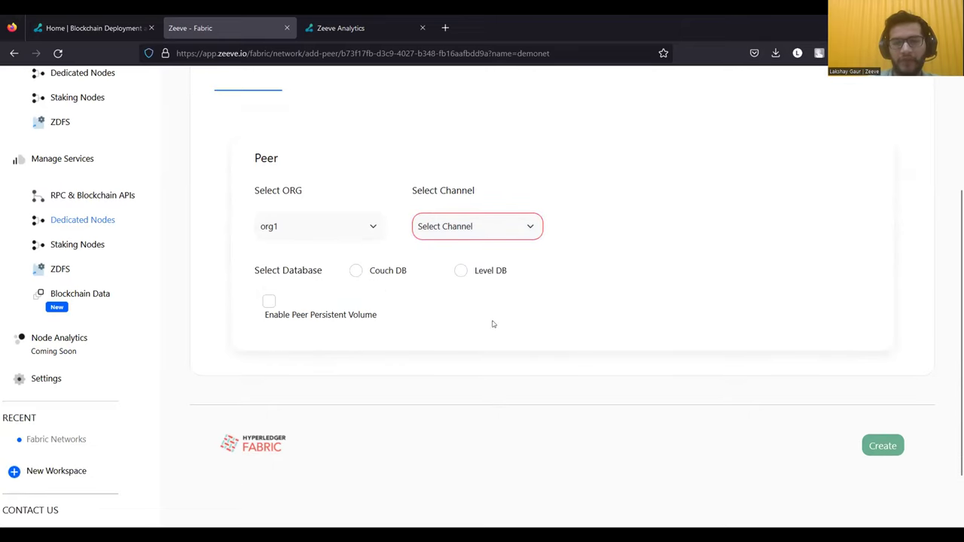
scroll(493, 325, "up", 4)
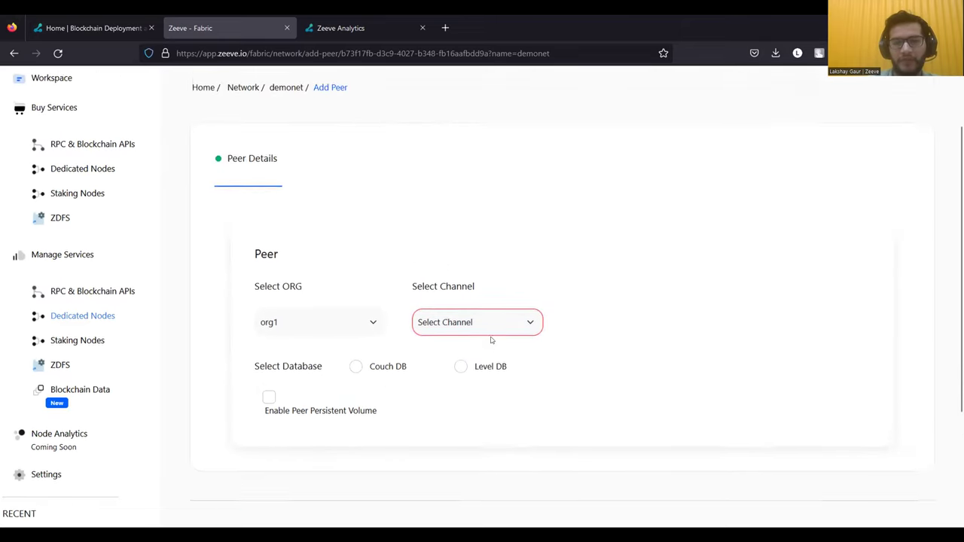
- Return to the demonet channel page and reopen the network's Actions list
left_click(14, 55)
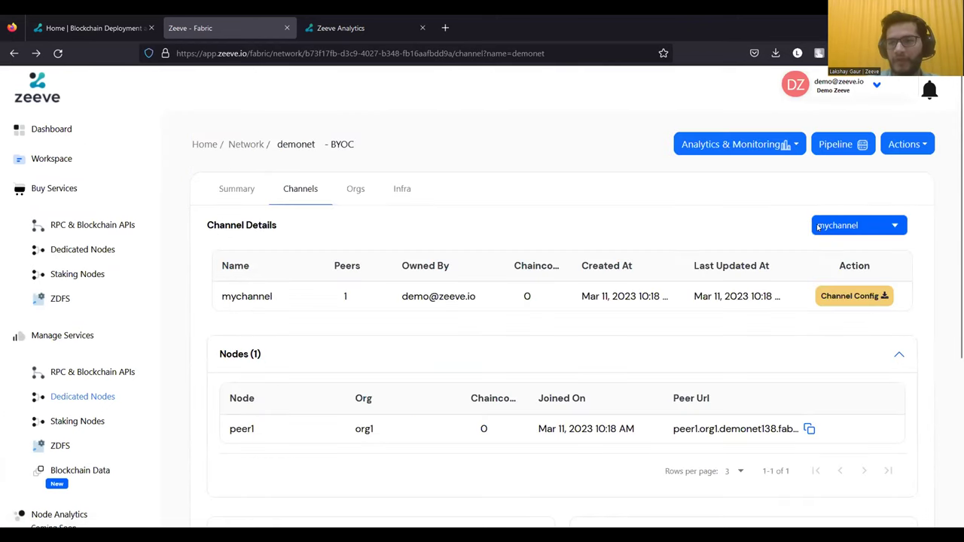
scroll(819, 227, "down", 1)
left_click(914, 129)
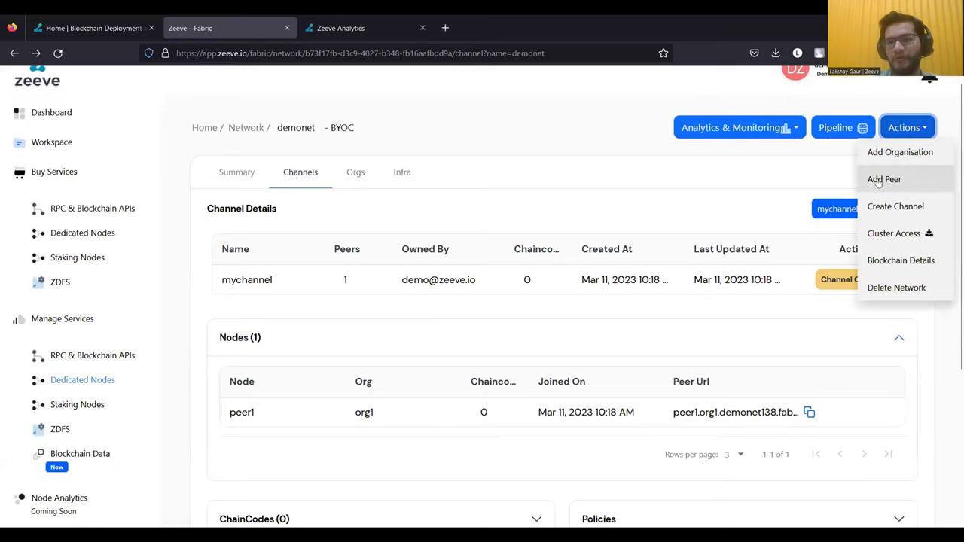
scroll(898, 170, "up", 1)
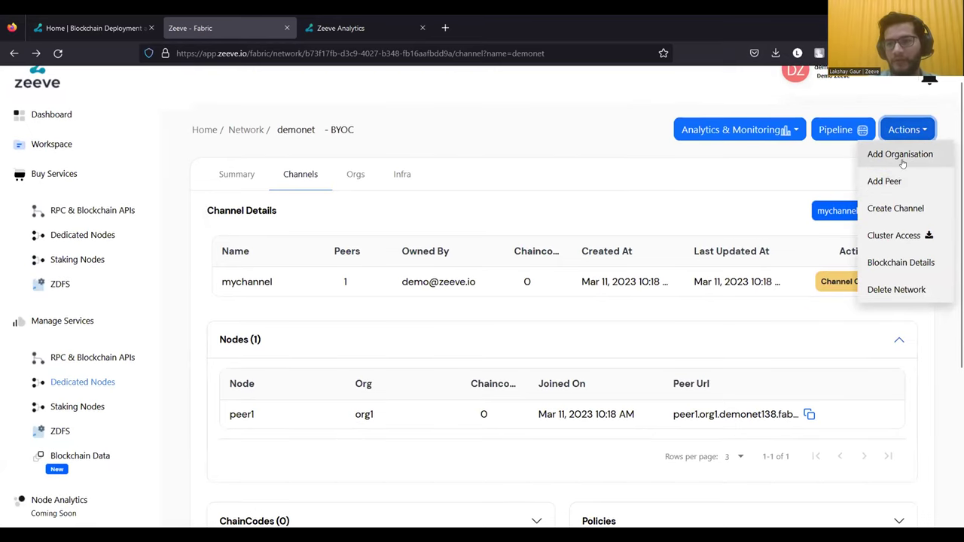
left_click(904, 132)
left_click(901, 134)
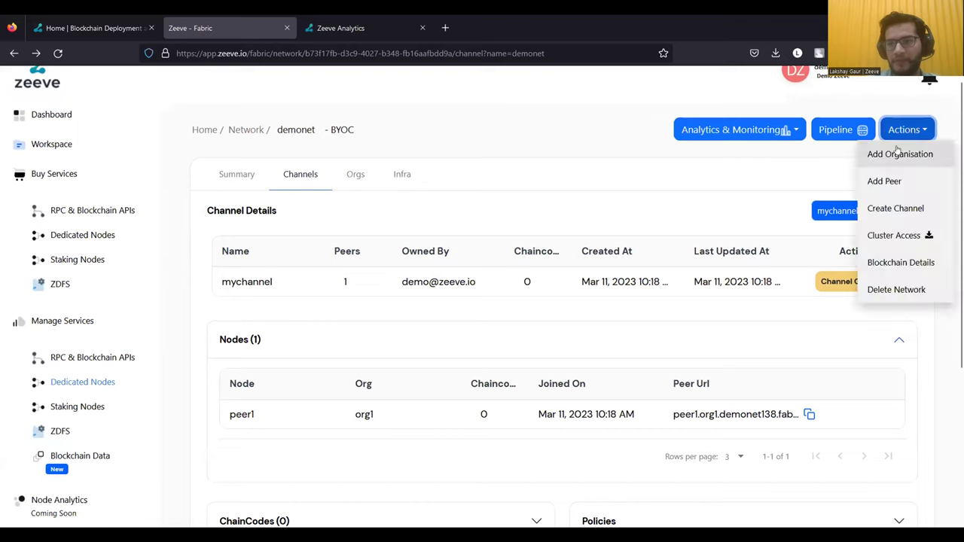
left_click(900, 137)
left_click(904, 133)
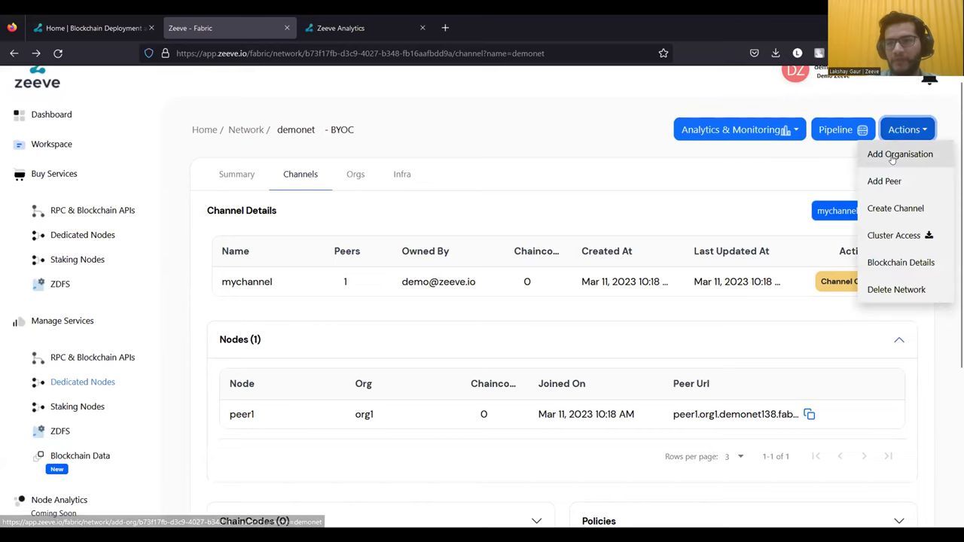
left_click(893, 155)
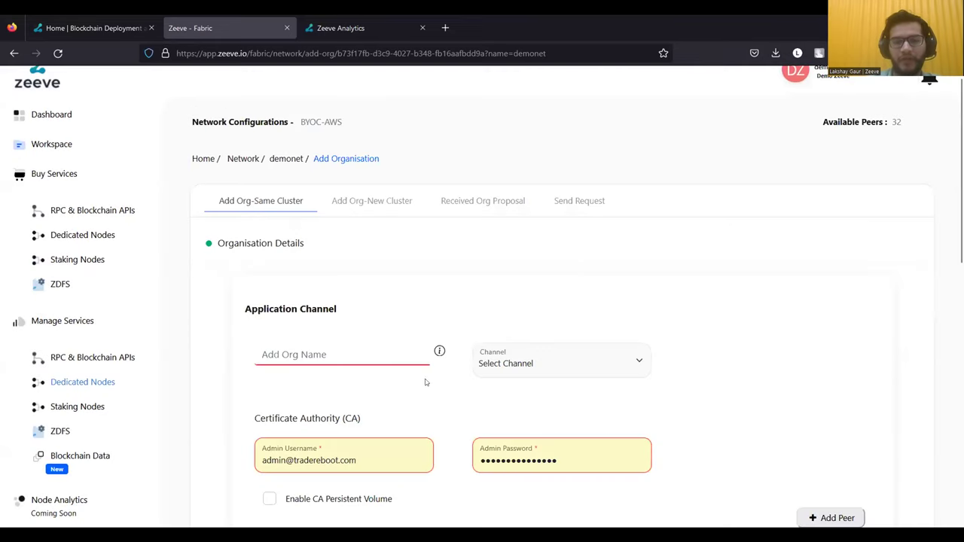
scroll(460, 409, "down", 1)
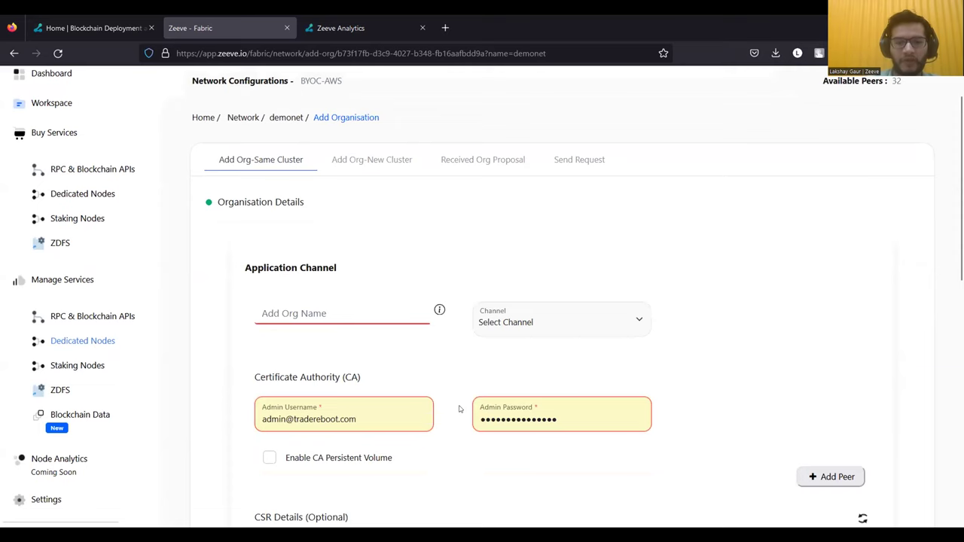
scroll(459, 409, "down", 3)
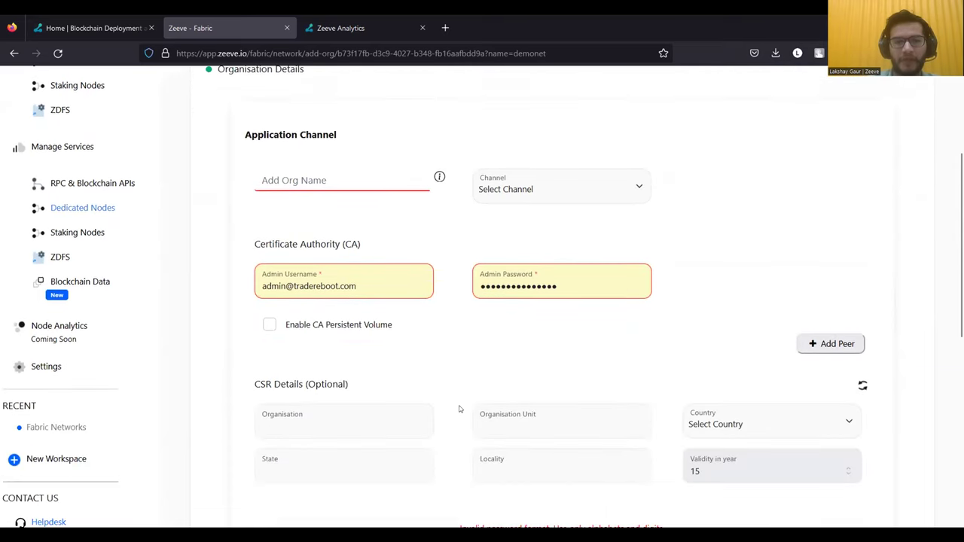
scroll(460, 409, "up", 1)
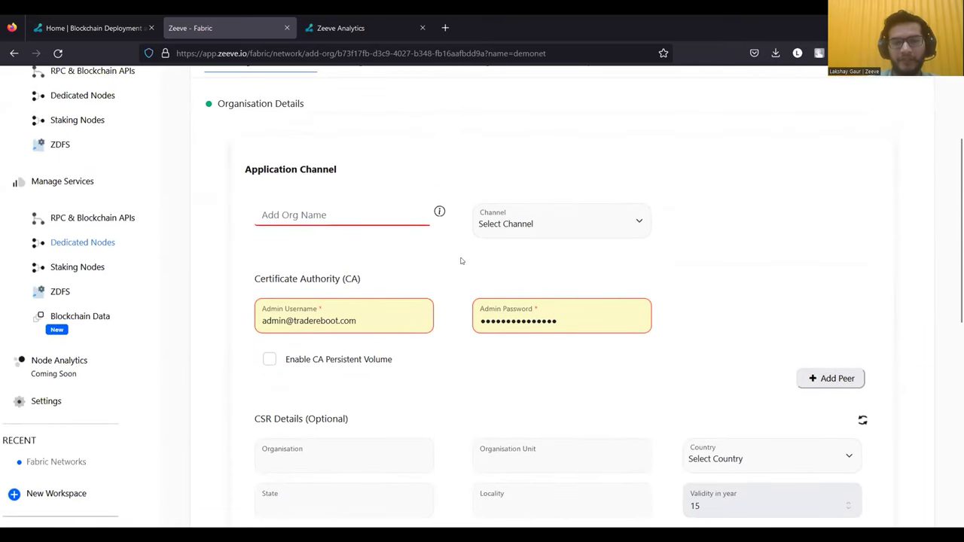
scroll(462, 262, "down", 1)
left_click(328, 184)
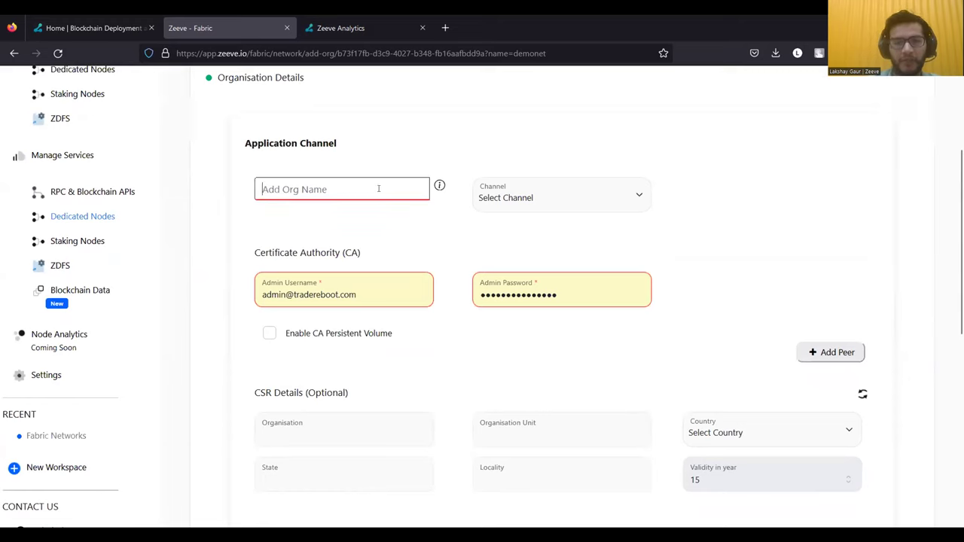
left_click(487, 197)
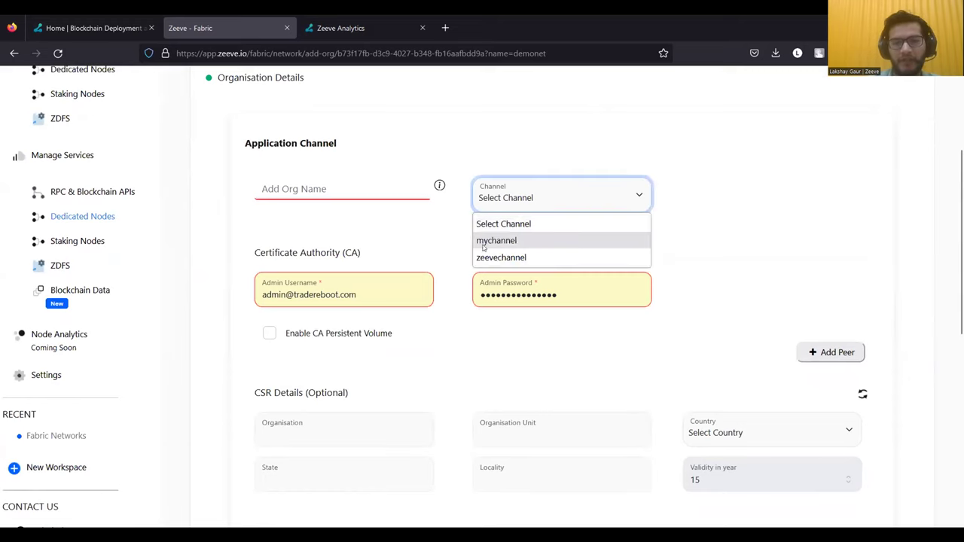
left_click(445, 255)
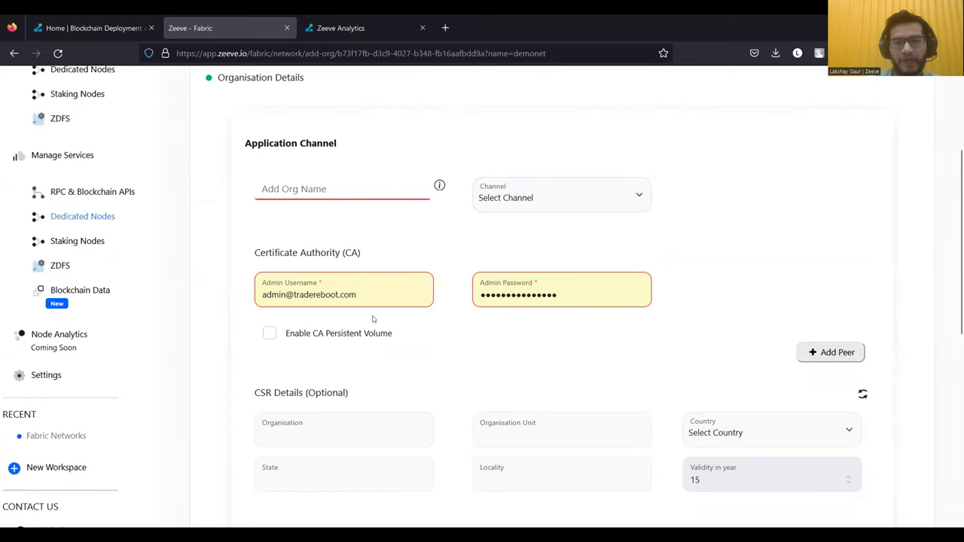
scroll(465, 336, "down", 5)
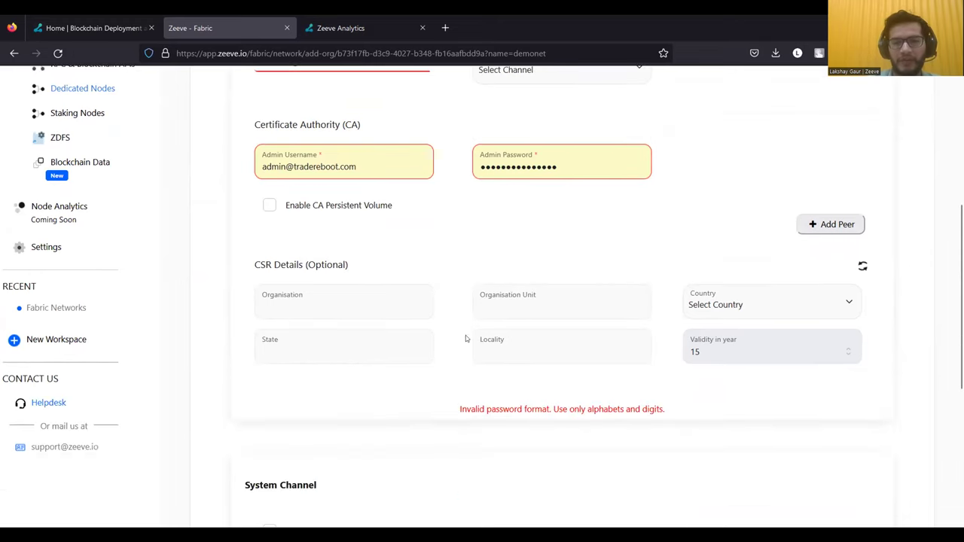
scroll(645, 309, "down", 3)
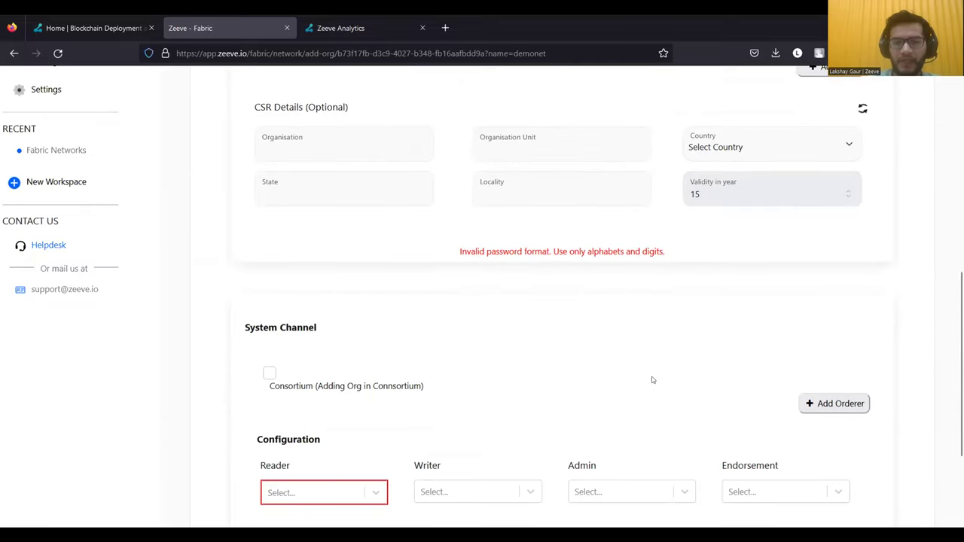
left_click(270, 373)
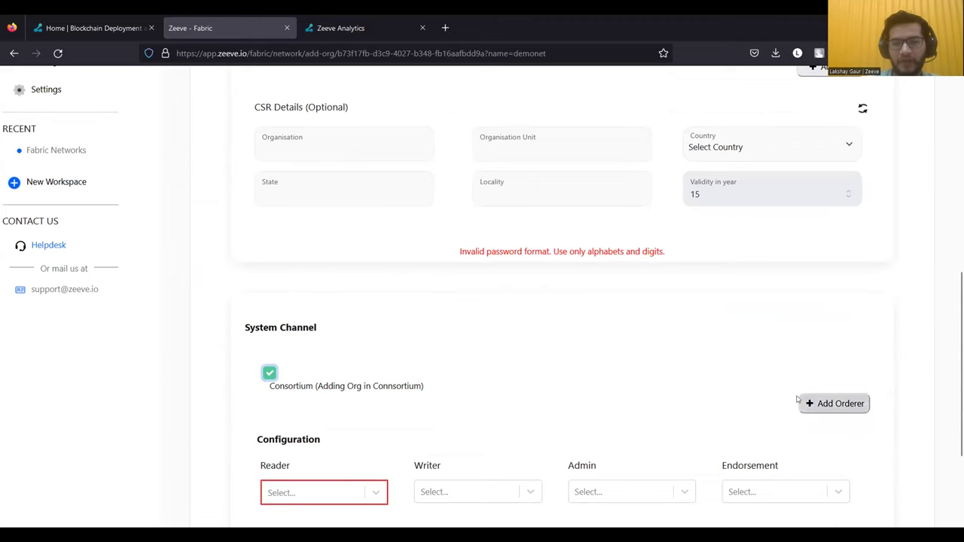
scroll(598, 433, "down", 1)
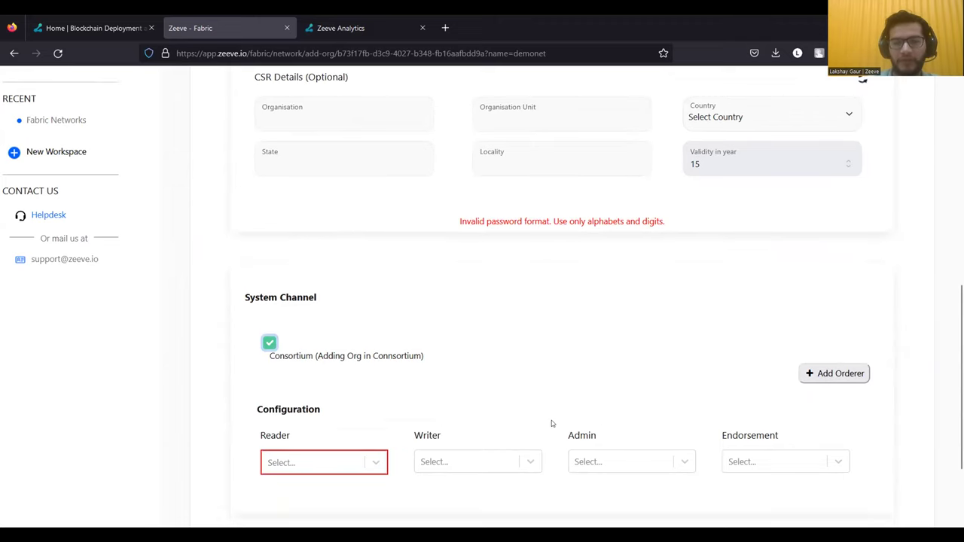
scroll(551, 422, "down", 2)
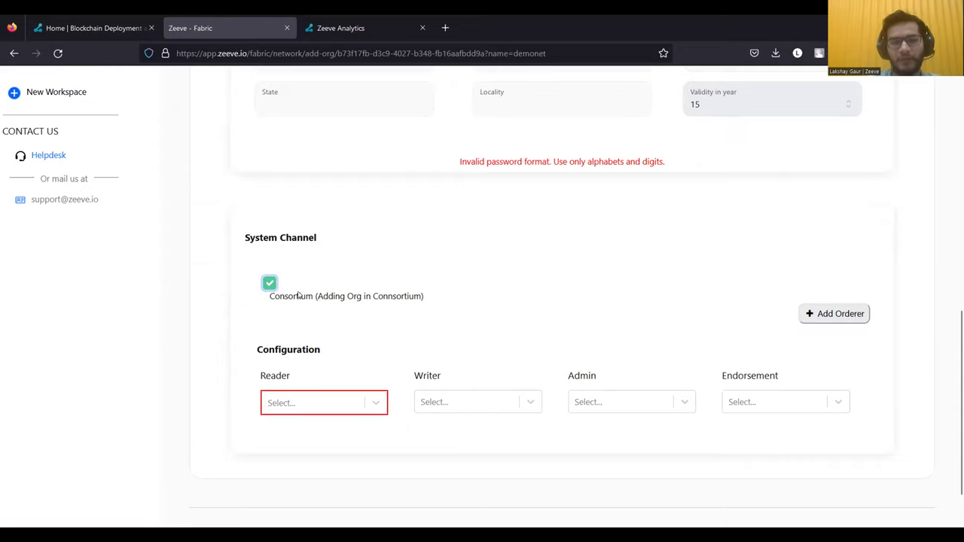
left_click(374, 403)
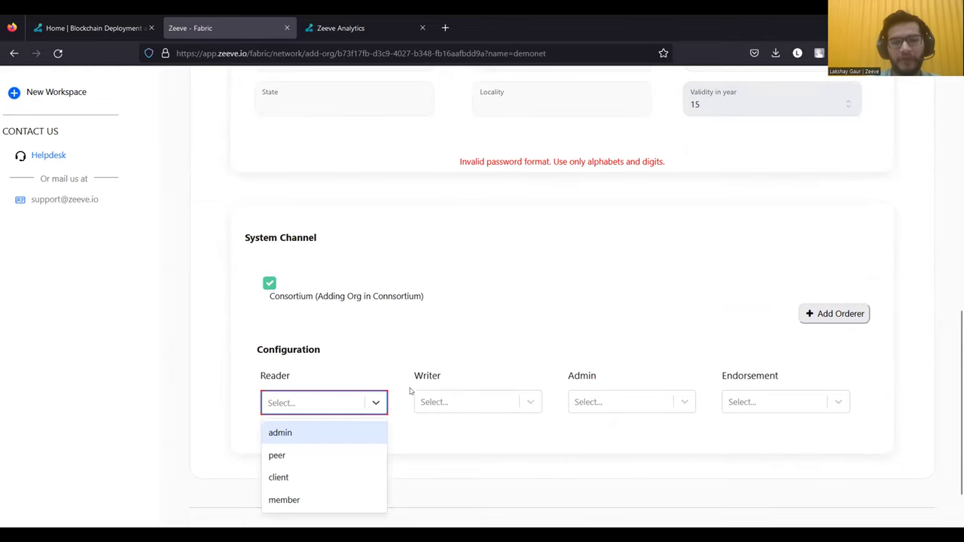
left_click(465, 446)
scroll(467, 447, "down", 1)
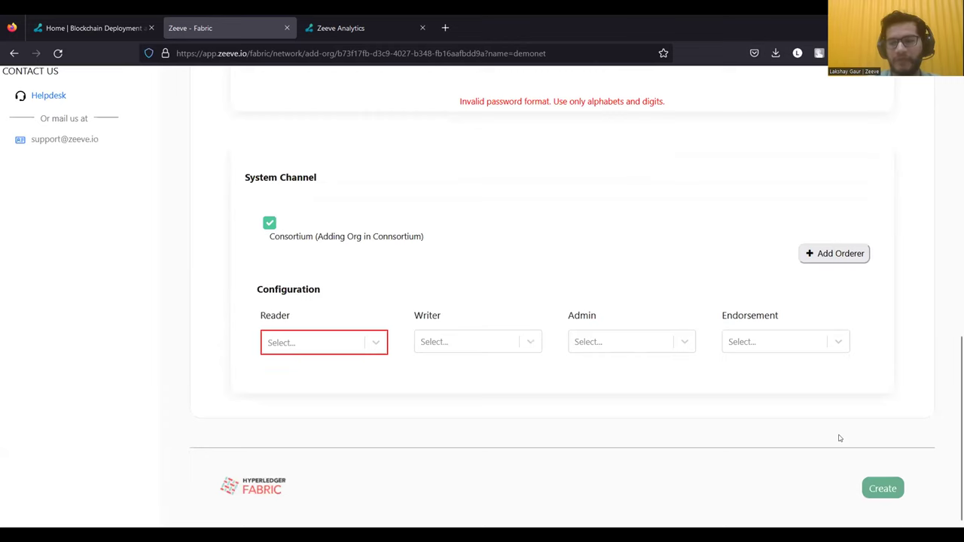
scroll(616, 415, "up", 3)
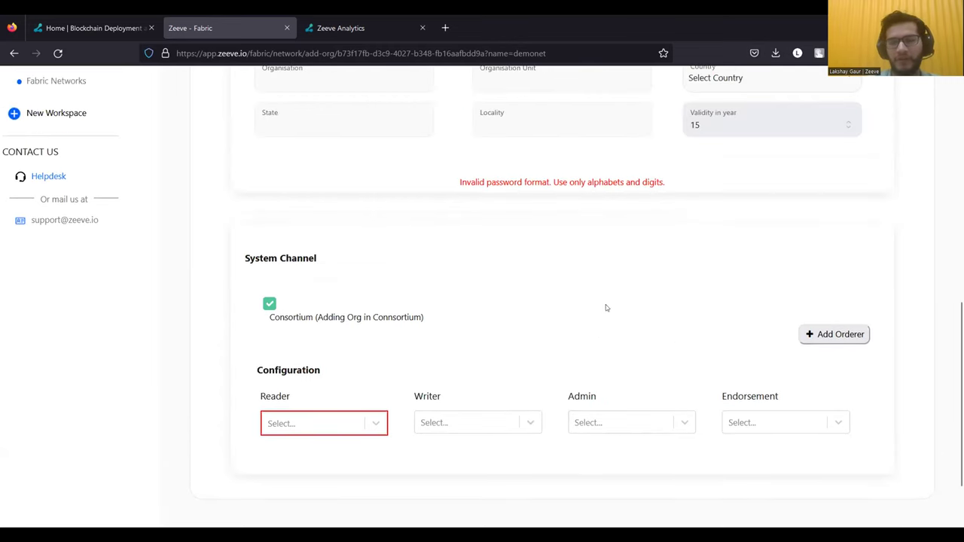
scroll(599, 334, "up", 8)
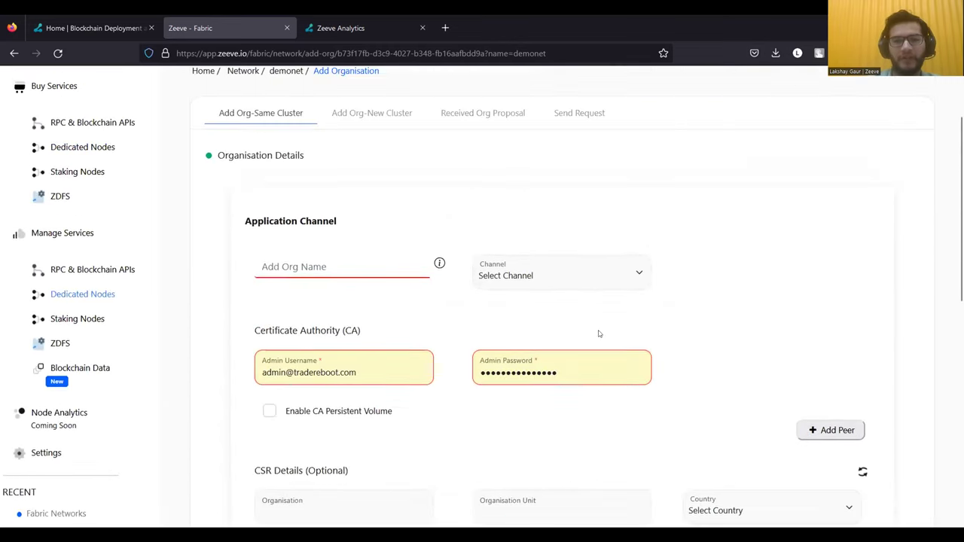
scroll(599, 333, "down", 1)
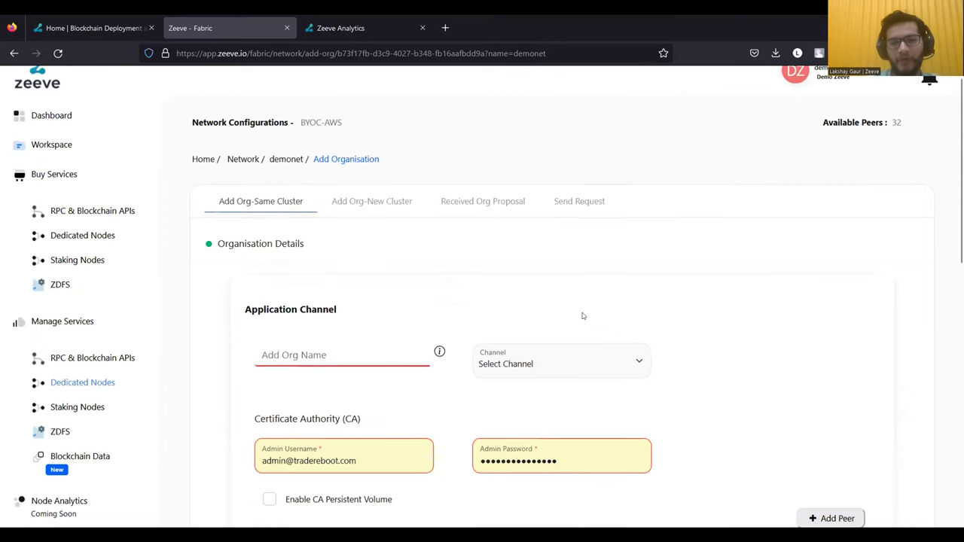
scroll(512, 315, "up", 1)
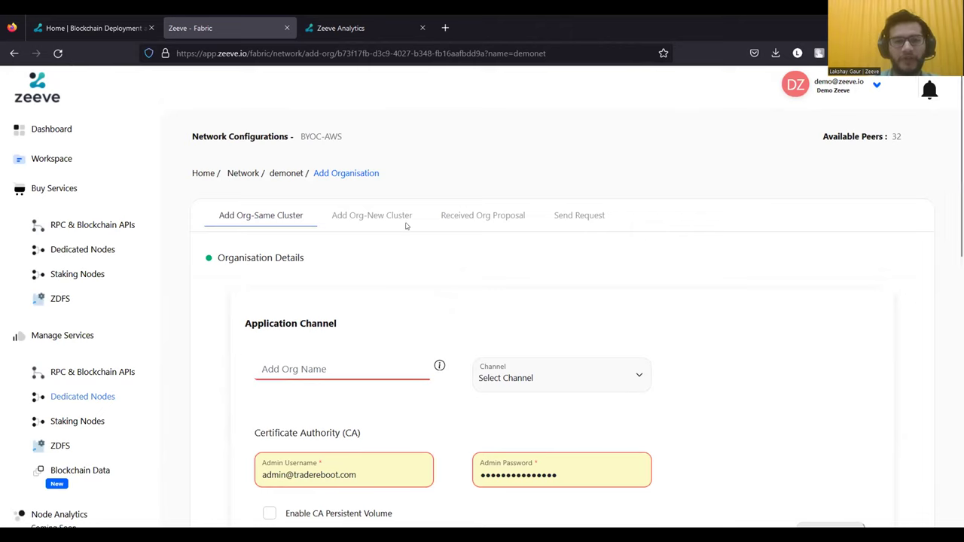
- View demonet's blockchain details, then download cluster-file.zip via Actions > Cluster Access
left_click(285, 174)
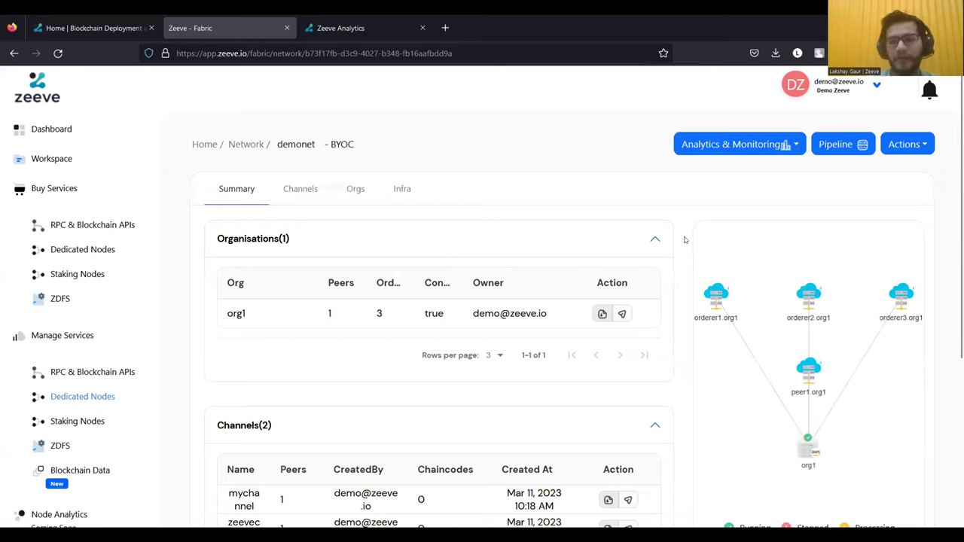
left_click(904, 146)
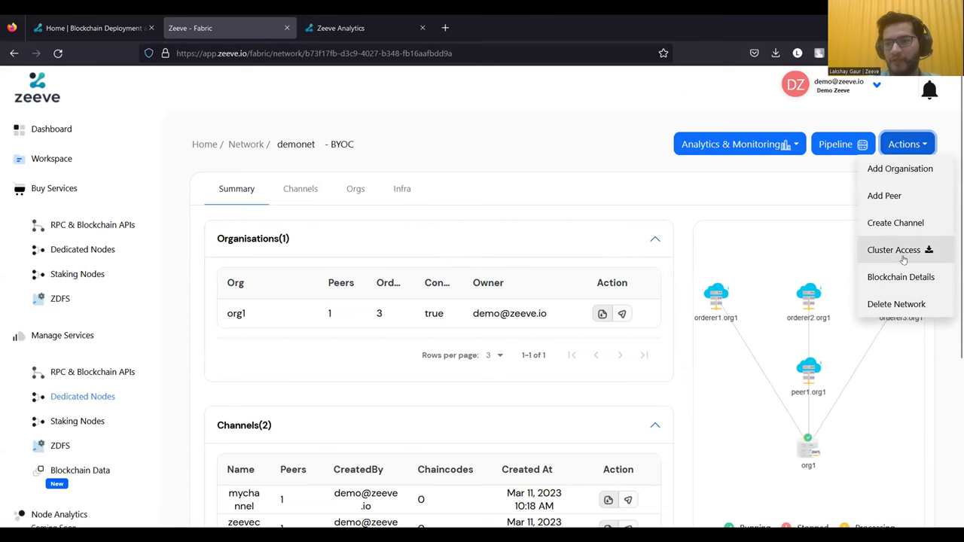
left_click(901, 278)
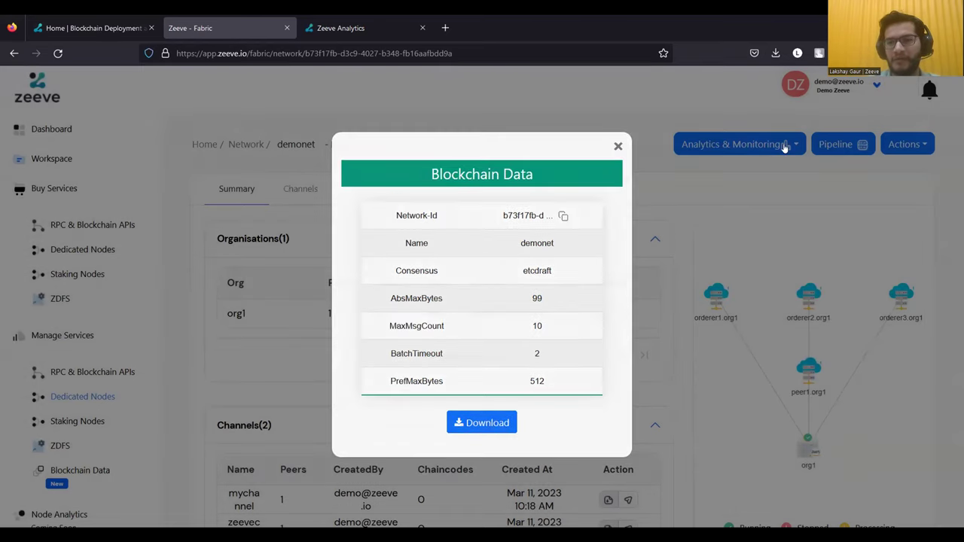
left_click(784, 147)
left_click(907, 144)
left_click(885, 256)
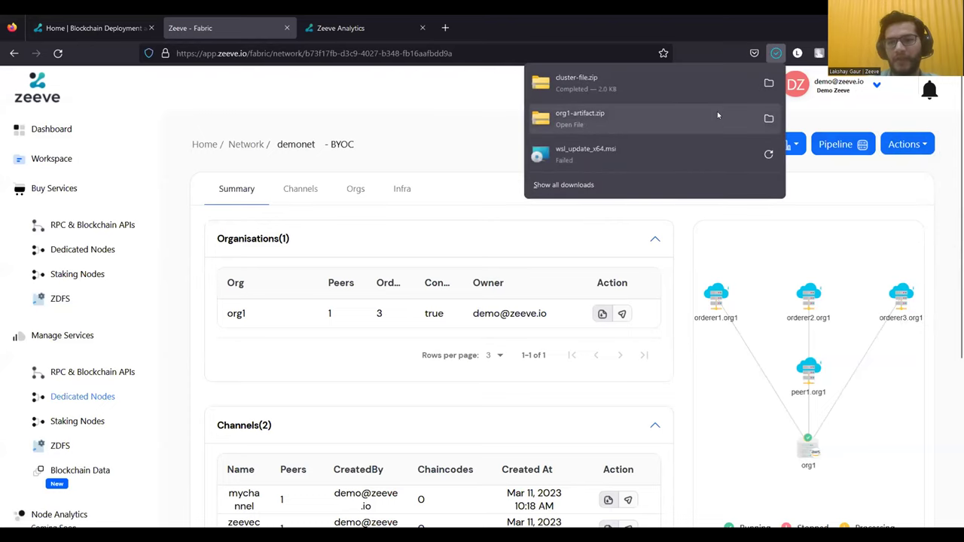
- List the demo folder's files and create a new cluster-data file in vim
left_click(727, 92)
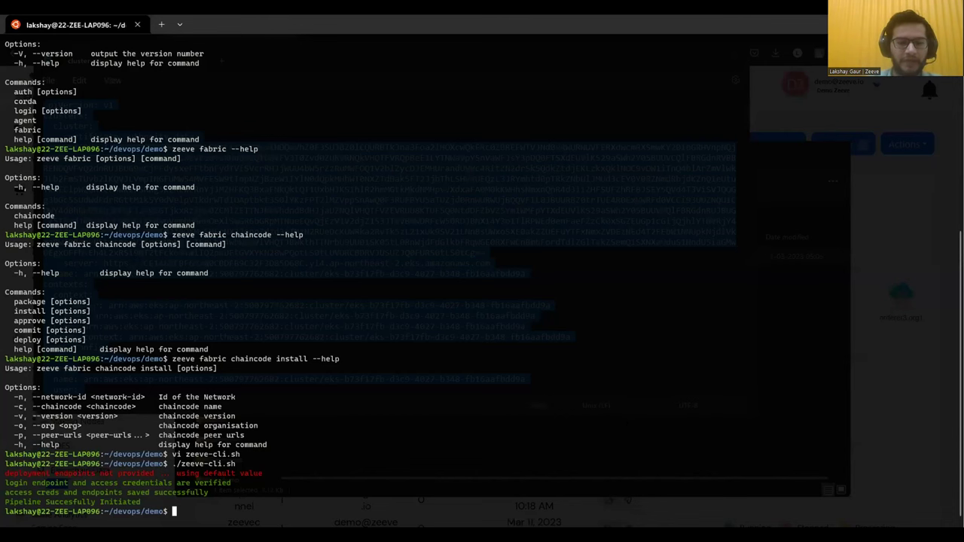
type("ls")
key("Return")
type("vi ")
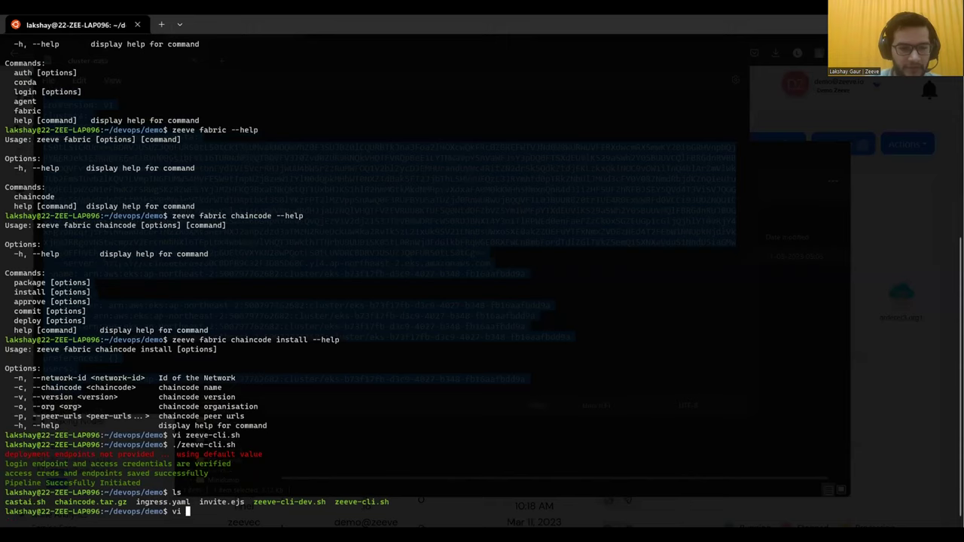
type("cluster-")
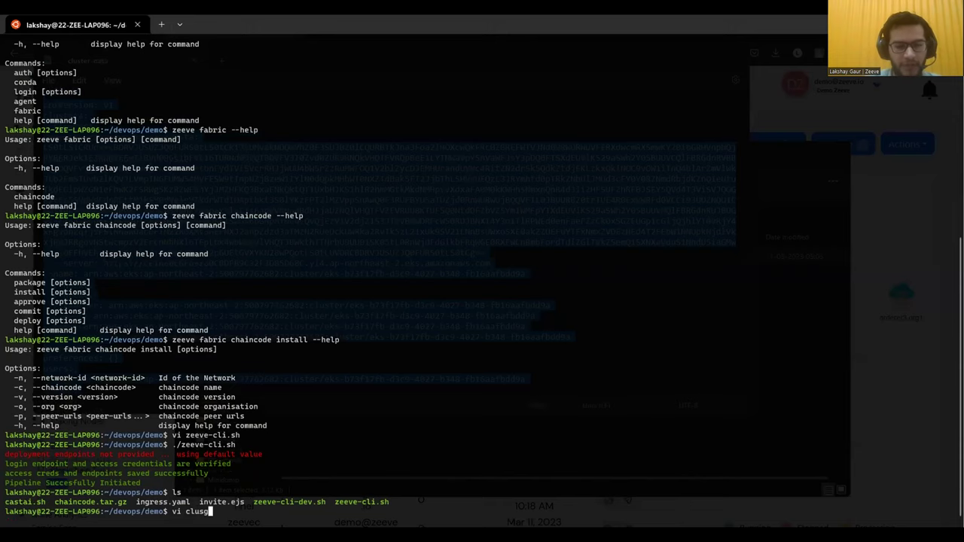
type("data")
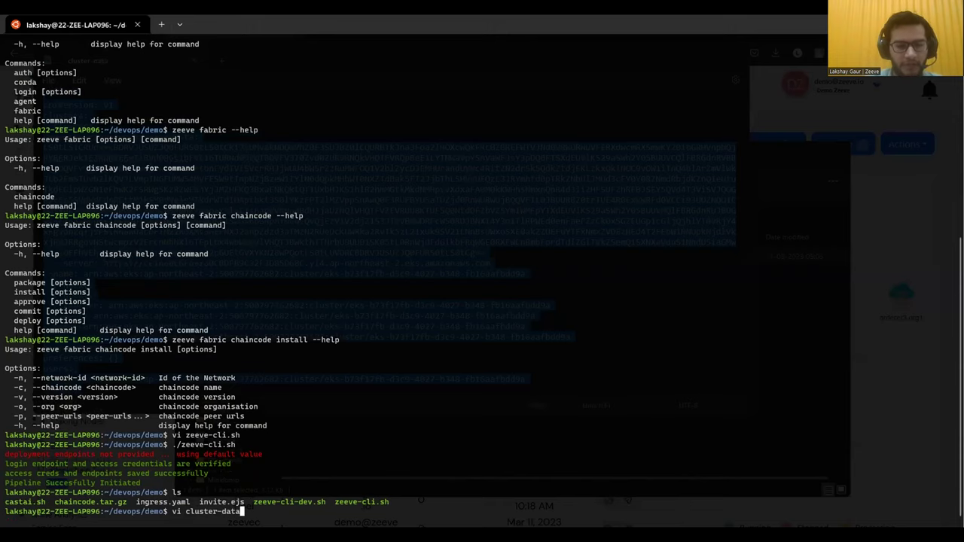
key("Return")
- Paste the cluster kubeconfig into cluster-data and save the file
key("i")
key("ctrl+shift+v")
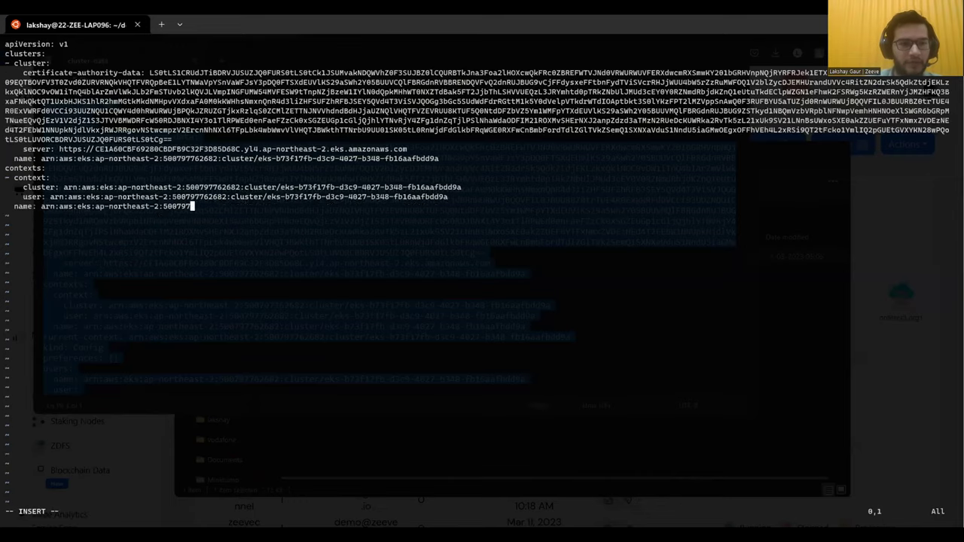
key("Escape")
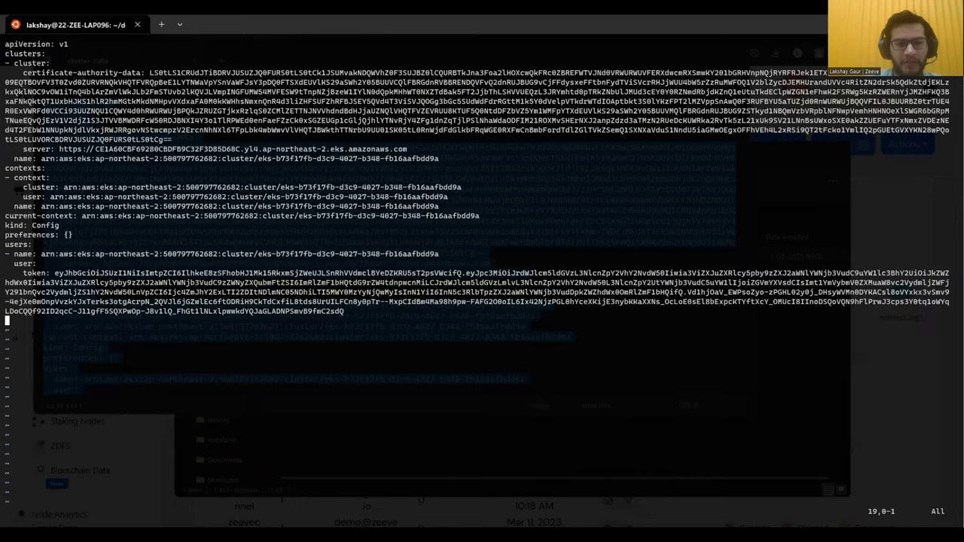
type(":wq")
key("Return")
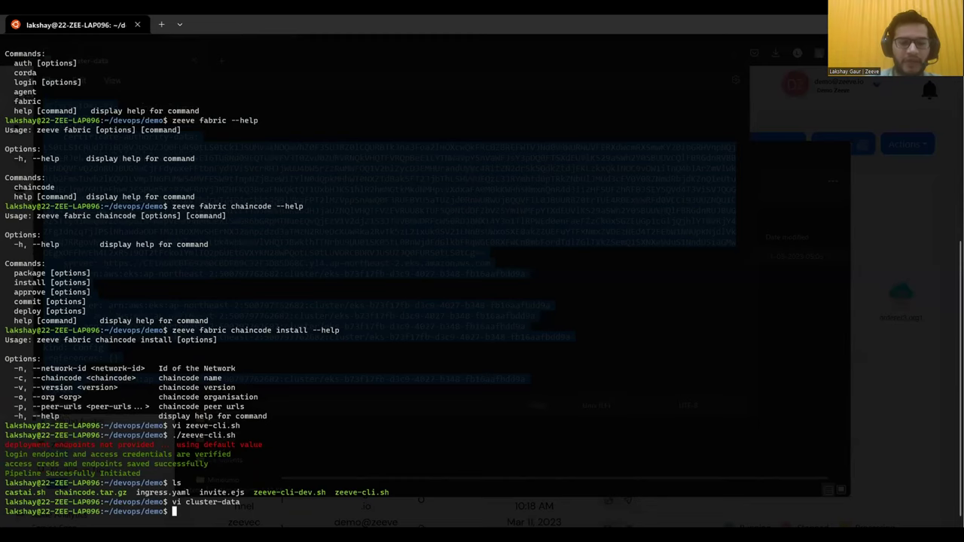
type("kubectl ")
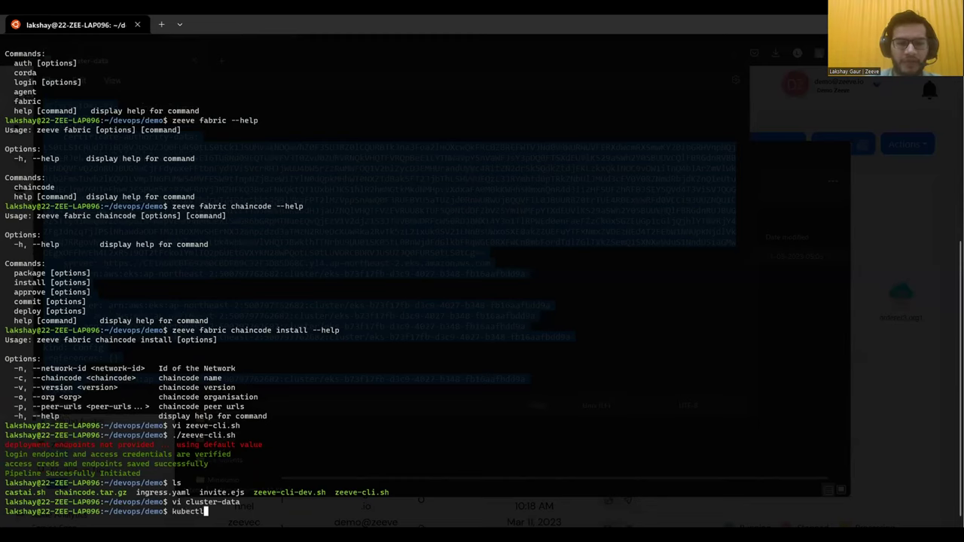
type("--kubeconfig ")
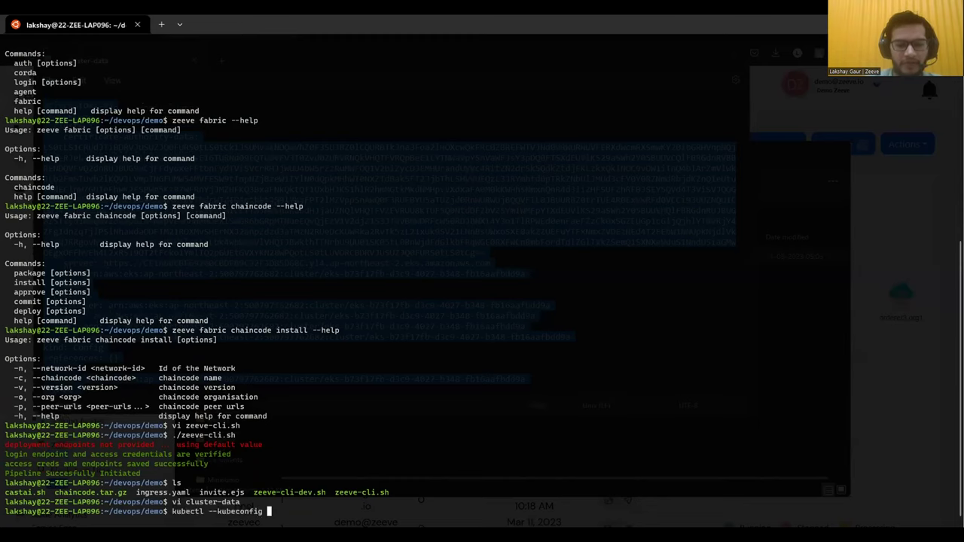
type("l")
key("Tab")
- Run kubectl --kubeconfig cluster-data get pods -A to list pods in all namespaces
type("l")
key("Tab")
type("get pods -A")
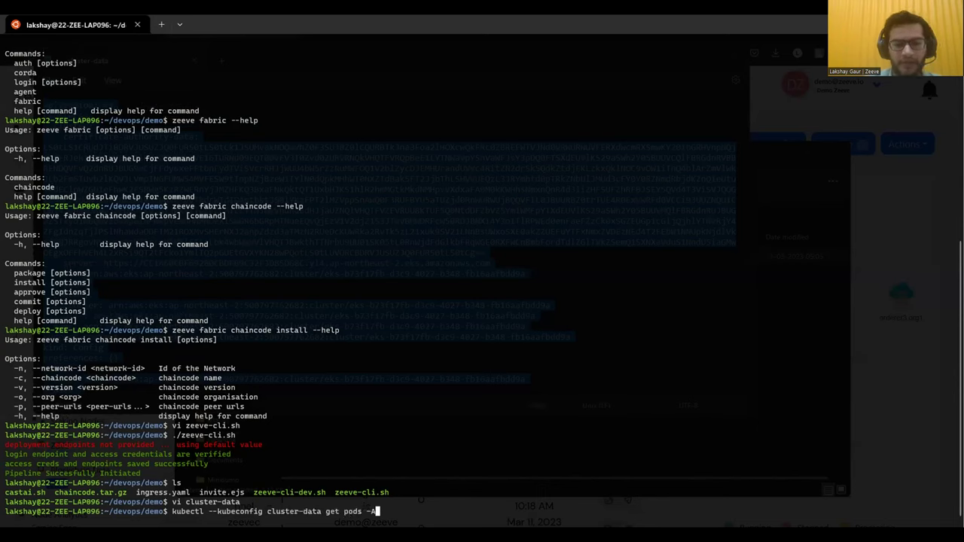
key("Return")
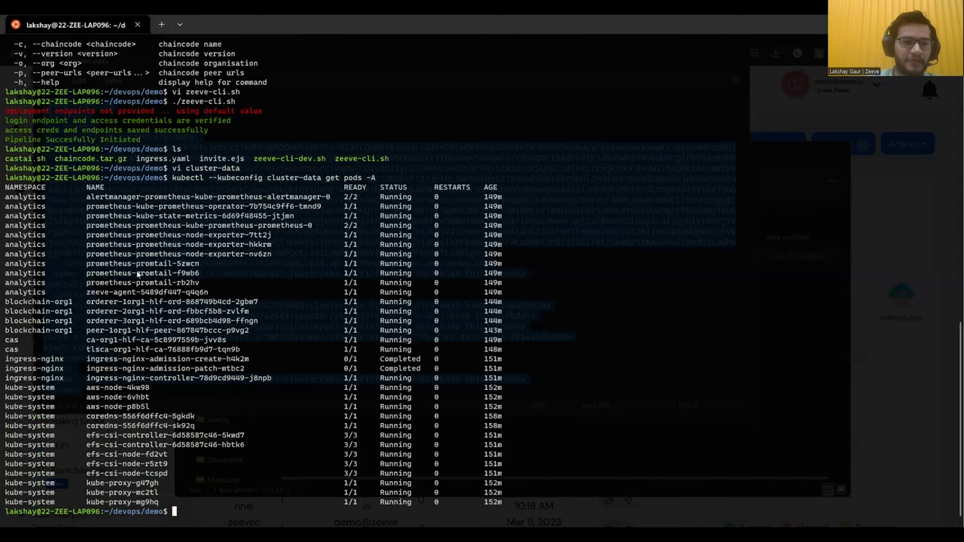
- Highlight the analytics, zeeve-agent and ca-org1 pod rows in the output
left_click_drag(6, 197, 139, 293)
triple_click(107, 293)
triple_click(139, 292)
left_click(139, 293)
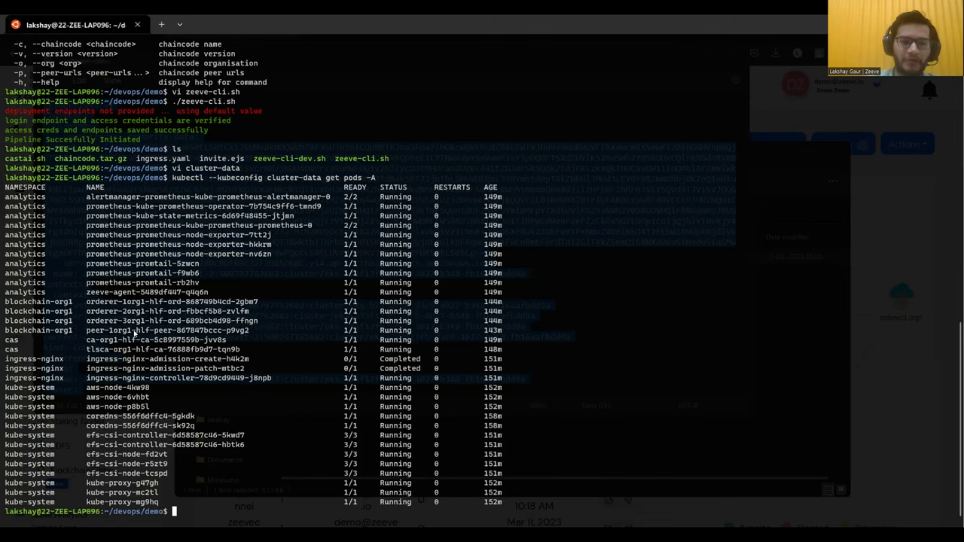
double_click(11, 340)
left_click_drag(31, 339, 104, 342)
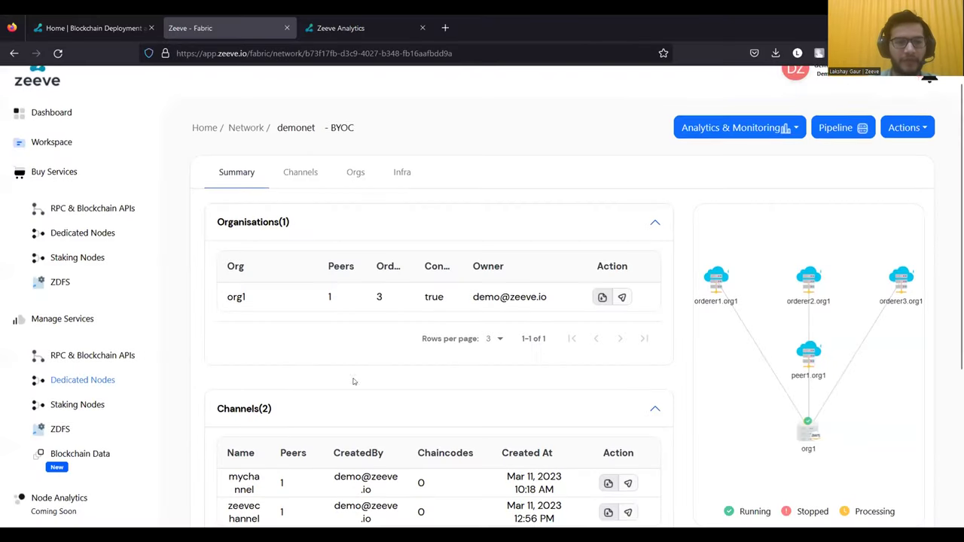
- Review the RPC plans (Developer free, Launch $49, Build $149, Growth $299) and supported protocols, then open ZDFS
left_click(126, 212)
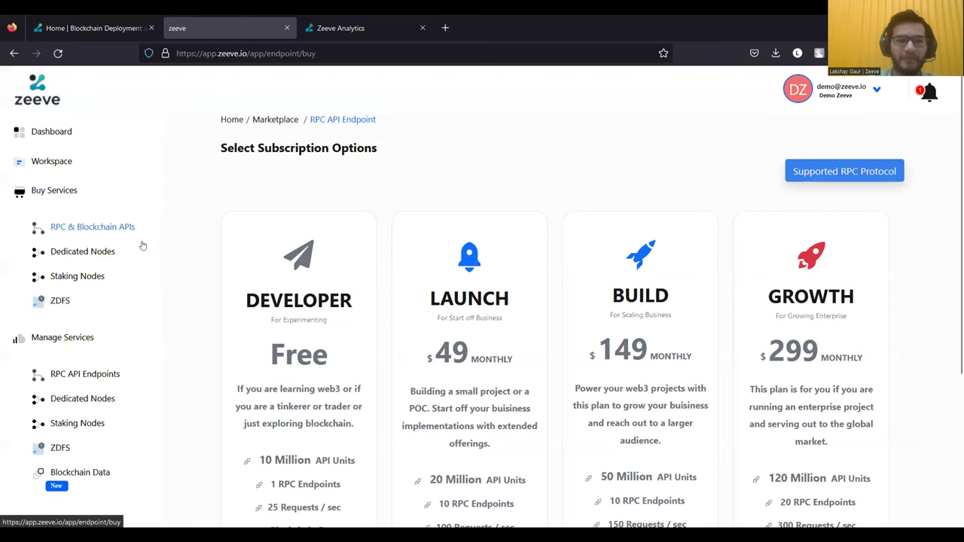
scroll(261, 294, "down", 2)
scroll(261, 294, "up", 2)
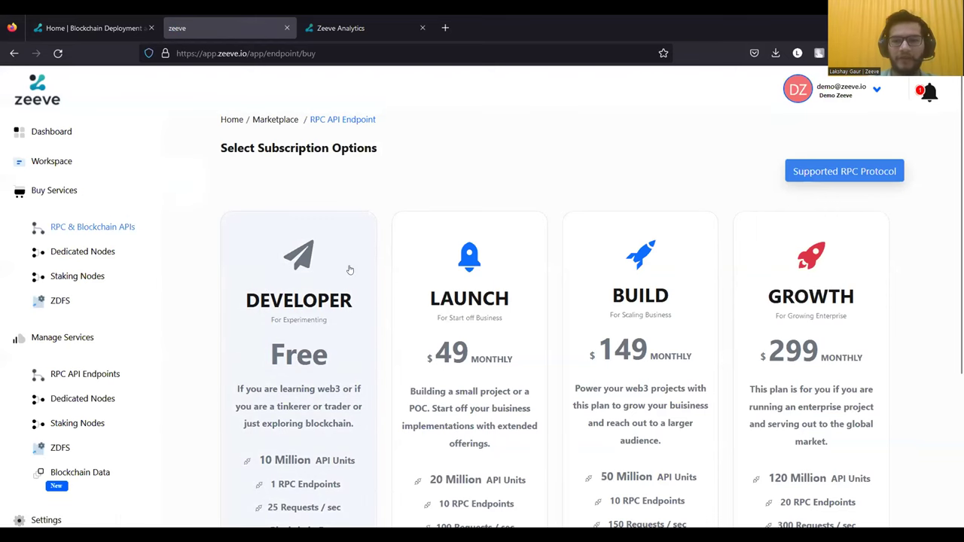
left_click(815, 173)
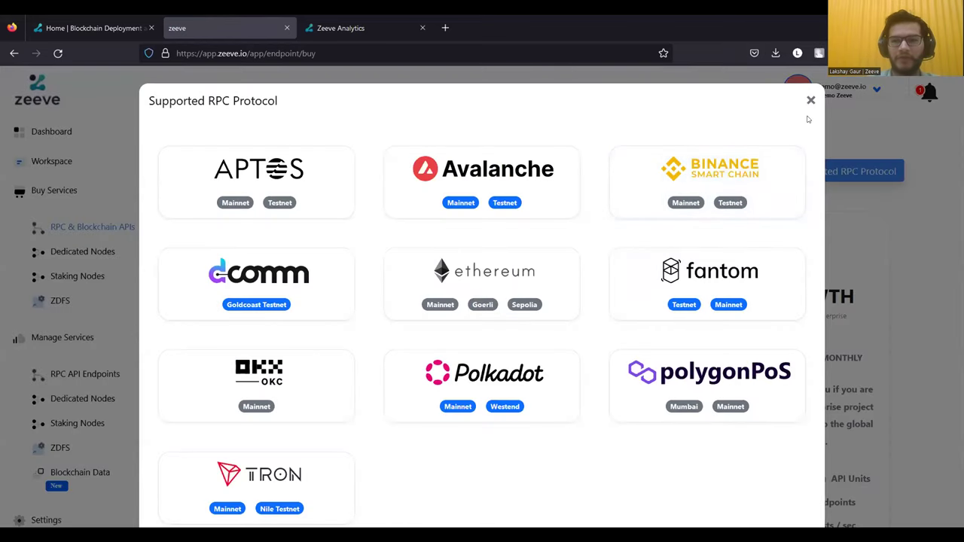
scroll(777, 122, "down", 1)
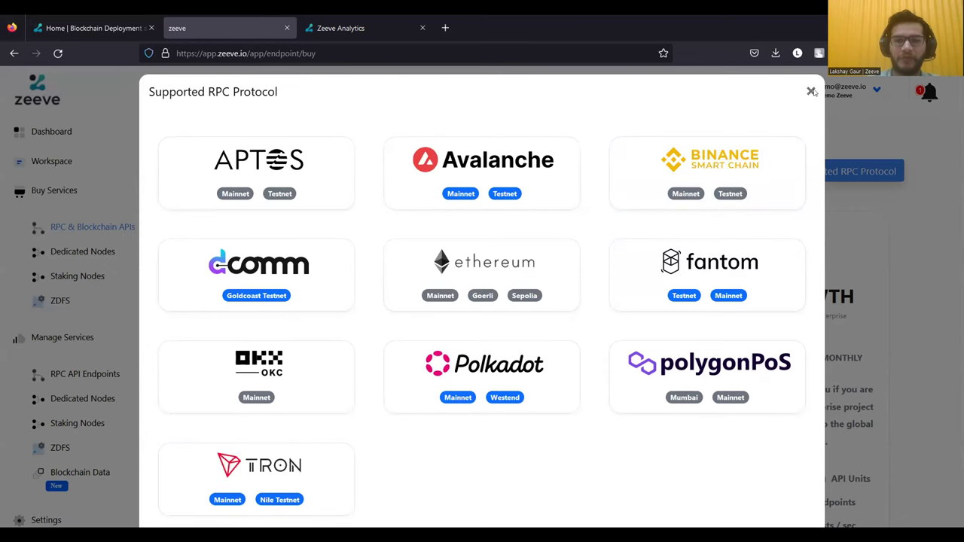
left_click(811, 92)
scroll(211, 300, "down", 1)
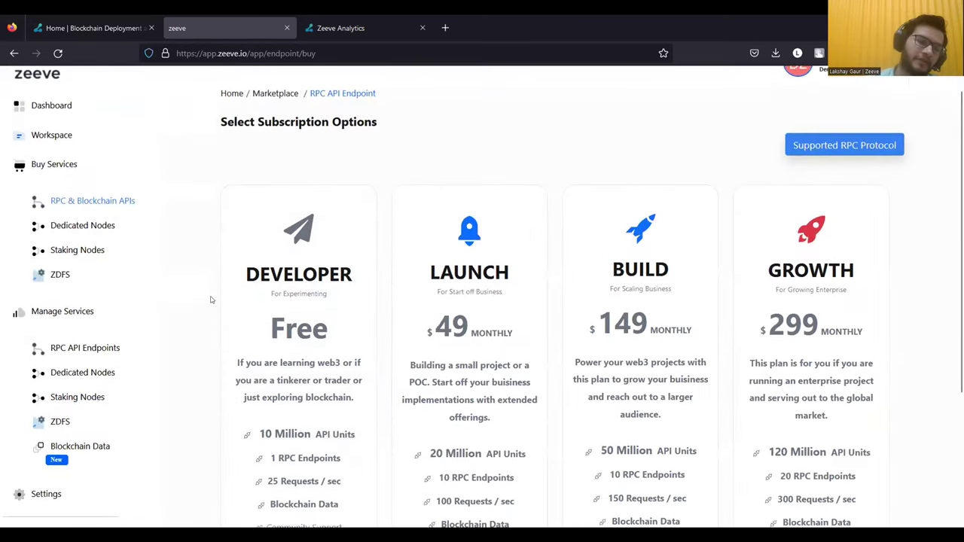
left_click(64, 275)
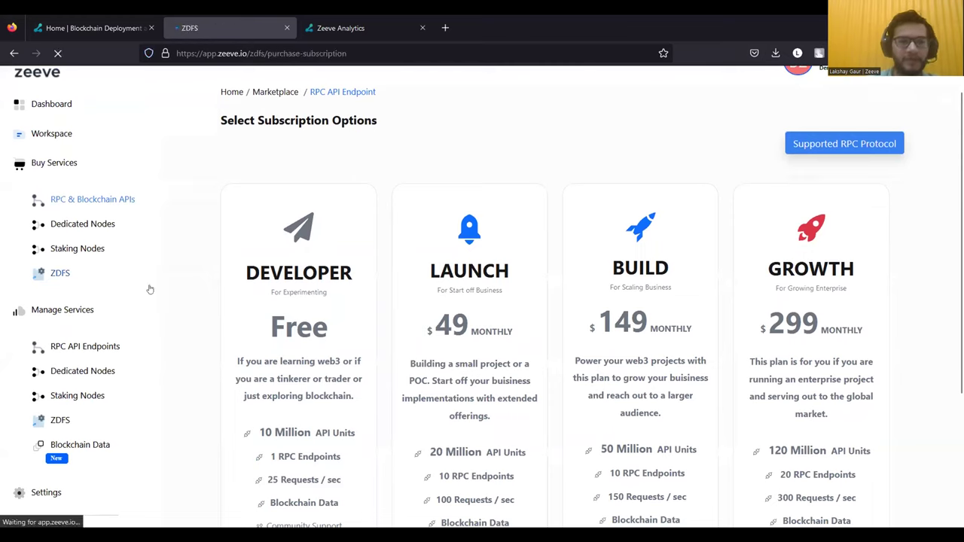